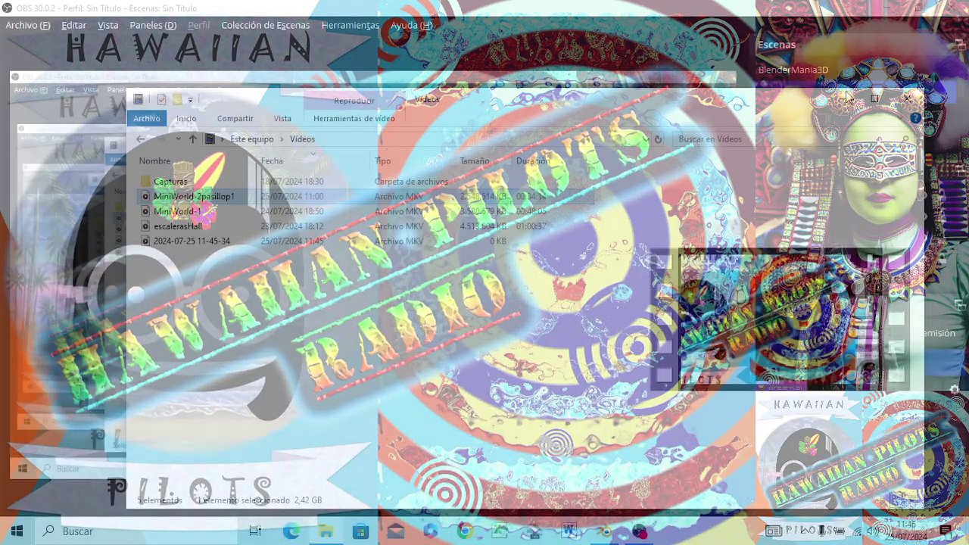
# Step: Switch from OBS Studio to the Blender window with the lighthouse reference image
pyautogui.hotkey('alt', 'Tab')
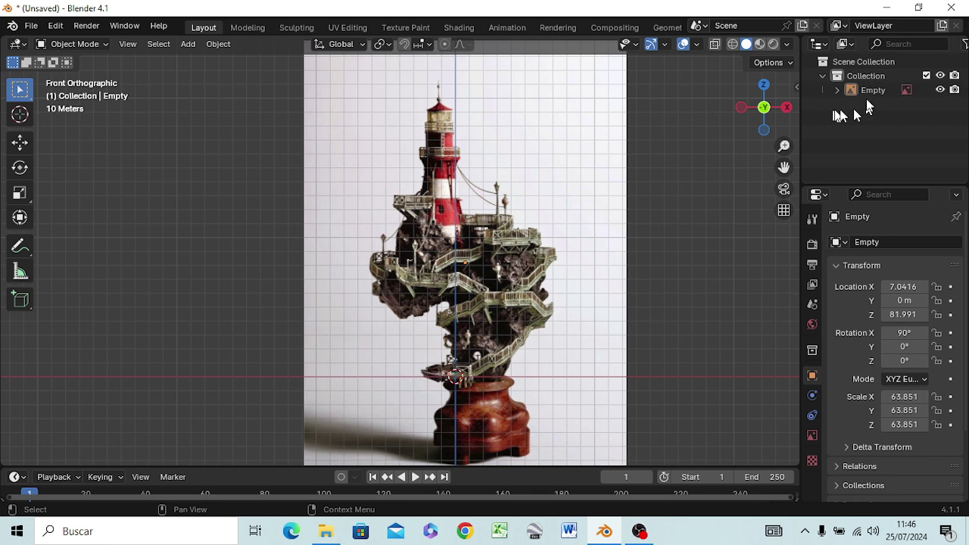
# Step: Rename the reference Empty in the Outliner to 'fondo'
pyautogui.click(870, 91)
pyautogui.doubleClick(871, 91)
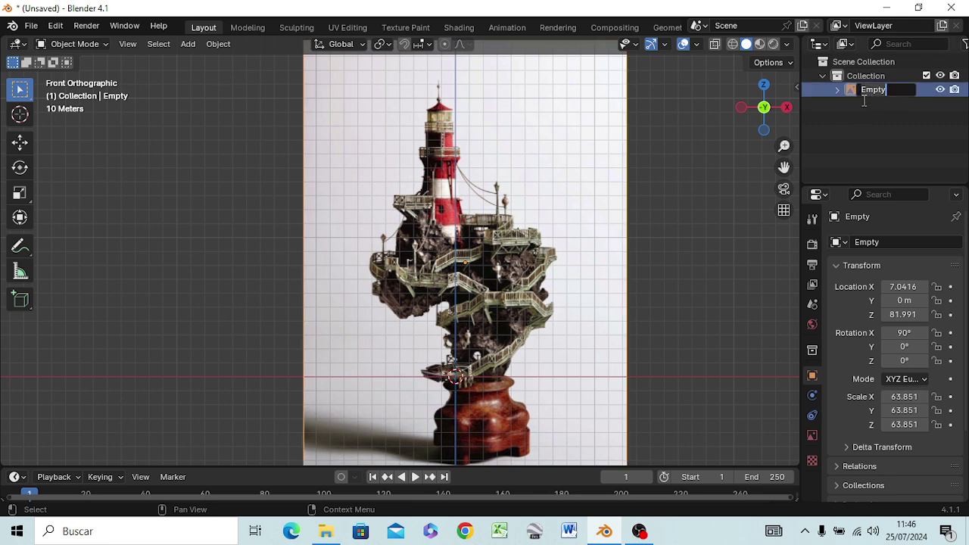
pyautogui.press('BackSpace')
pyautogui.press('BackSpace')
pyautogui.press('BackSpace')
pyautogui.write('fondo')
pyautogui.press('Return')
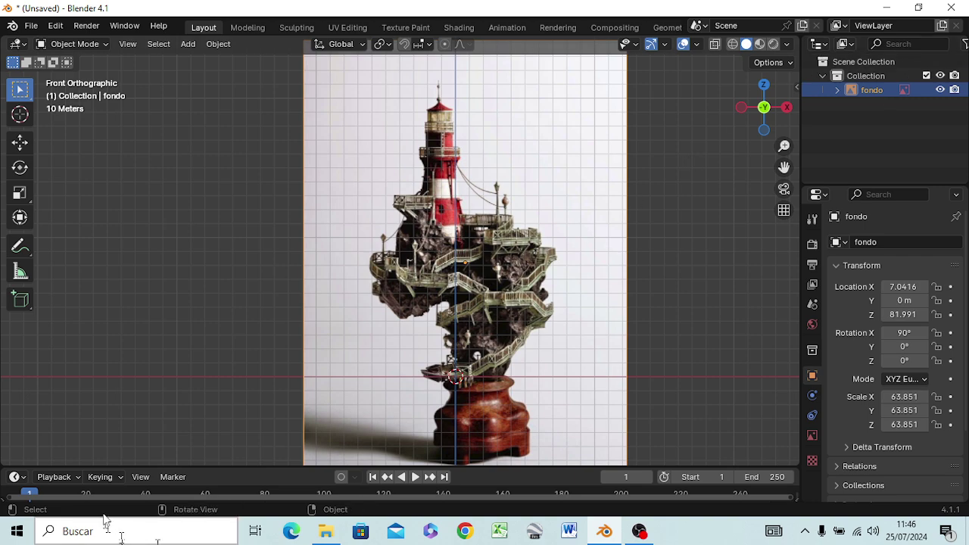
# Step: Zoom and pan the view in on the railing beside the boat
pyautogui.scroll(5, 458, 393)
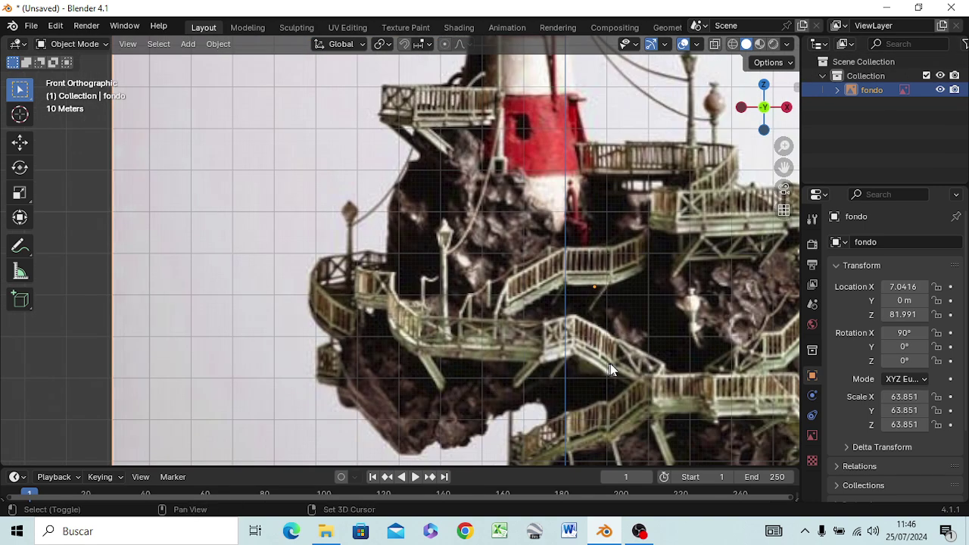
pyautogui.keyDown('shift'); pyautogui.moveTo(611, 363); pyautogui.dragTo(465, 107, button='middle'); pyautogui.keyUp('shift')
pyautogui.scroll(2, 447, 296)
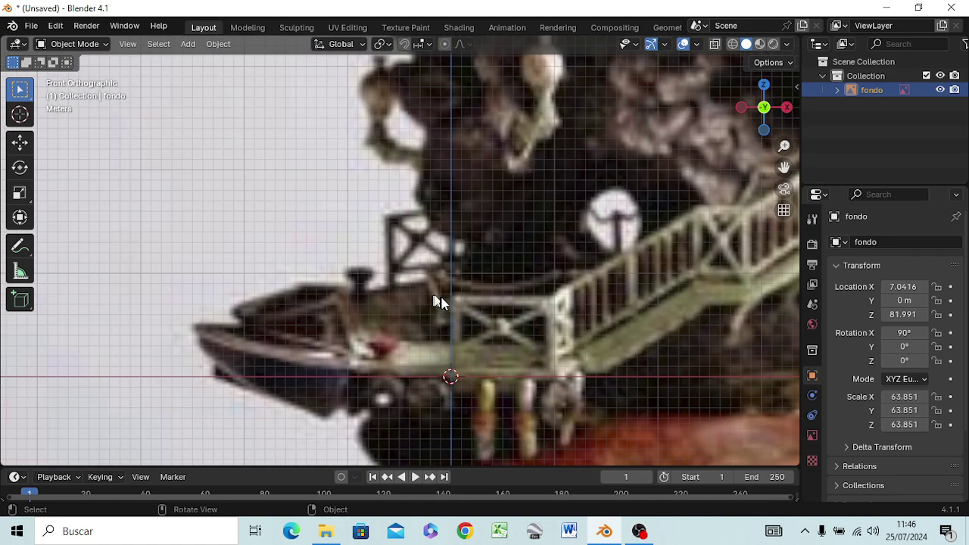
pyautogui.scroll(2, 474, 329)
pyautogui.scroll(2, 496, 337)
pyautogui.keyDown('shift'); pyautogui.moveTo(503, 330); pyautogui.dragTo(495, 104, button='middle'); pyautogui.keyUp('shift')
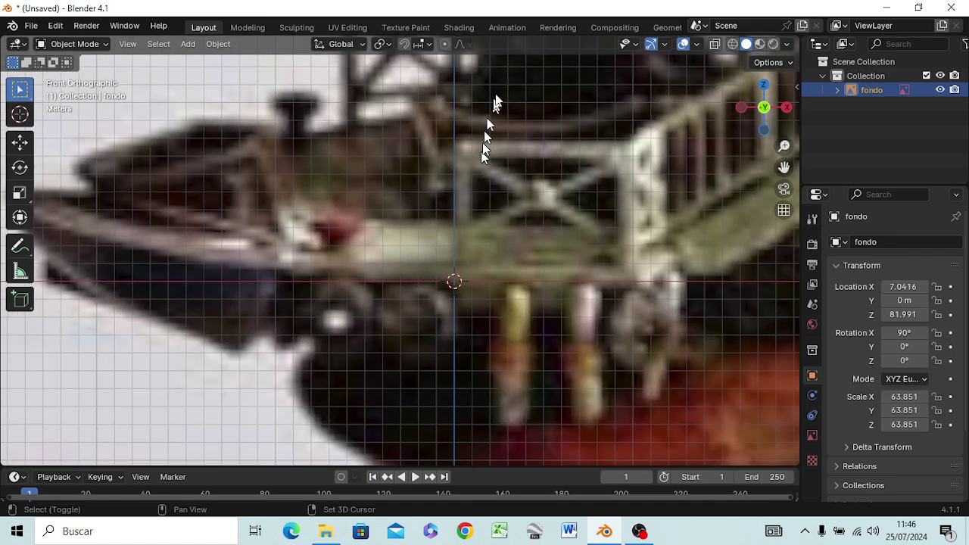
pyautogui.scroll(1, 488, 262)
pyautogui.scroll(1, 494, 265)
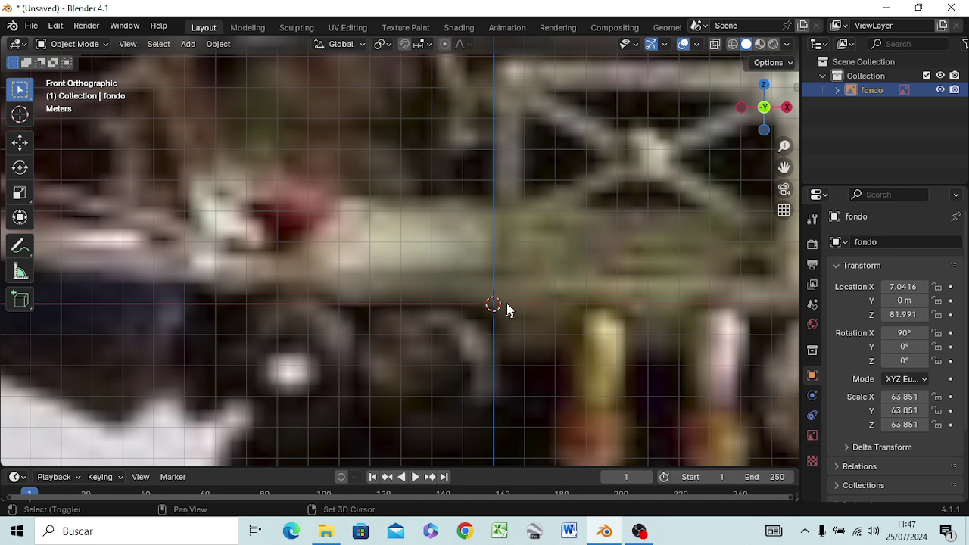
# Step: Add a cube and scale it to 0.5 on X and Z
pyautogui.hotkey('shift', 'a')
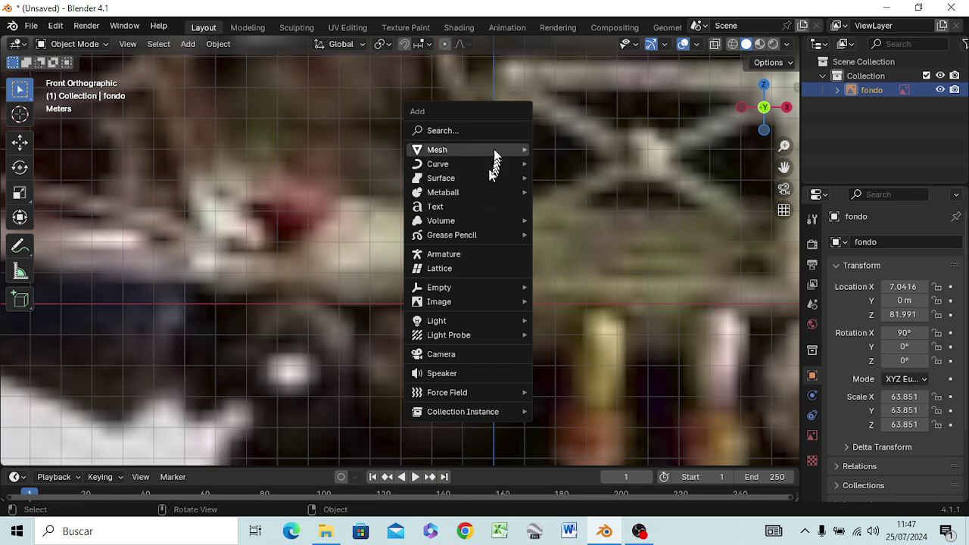
pyautogui.moveTo(438, 150)
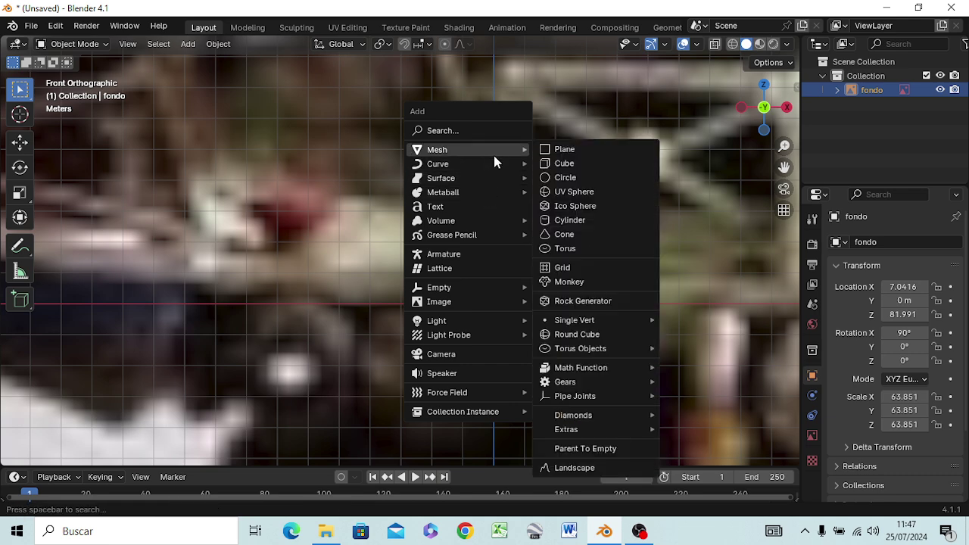
pyautogui.click(585, 163)
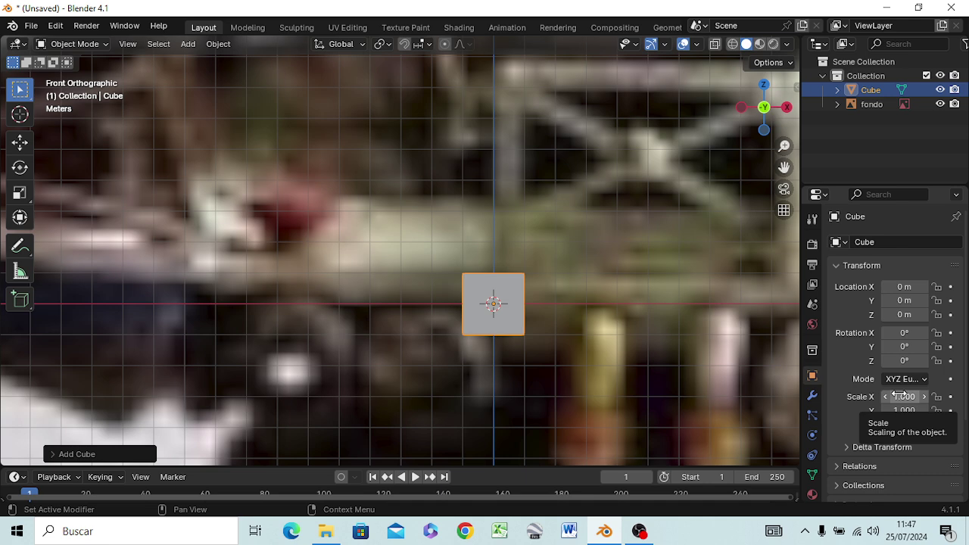
pyautogui.click(899, 395)
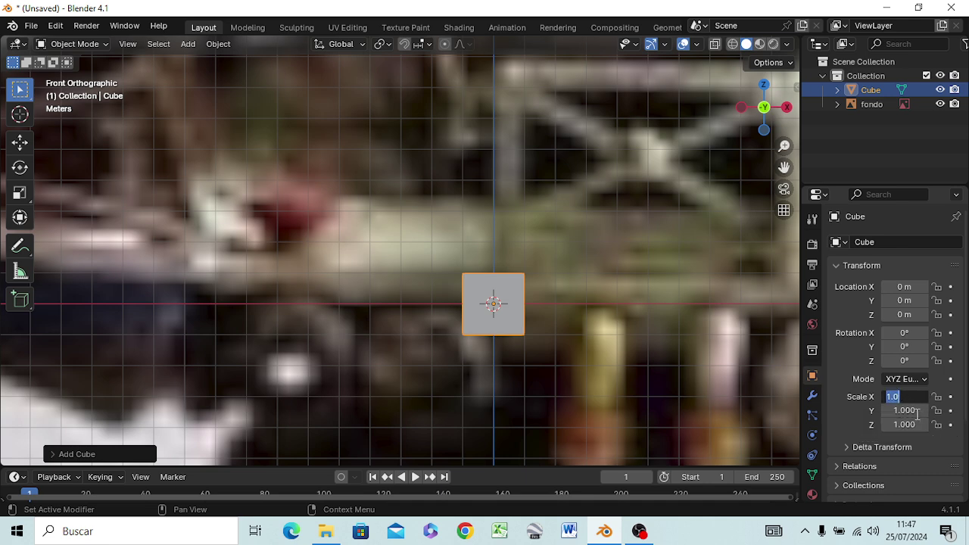
pyautogui.write('.5')
pyautogui.press('Return')
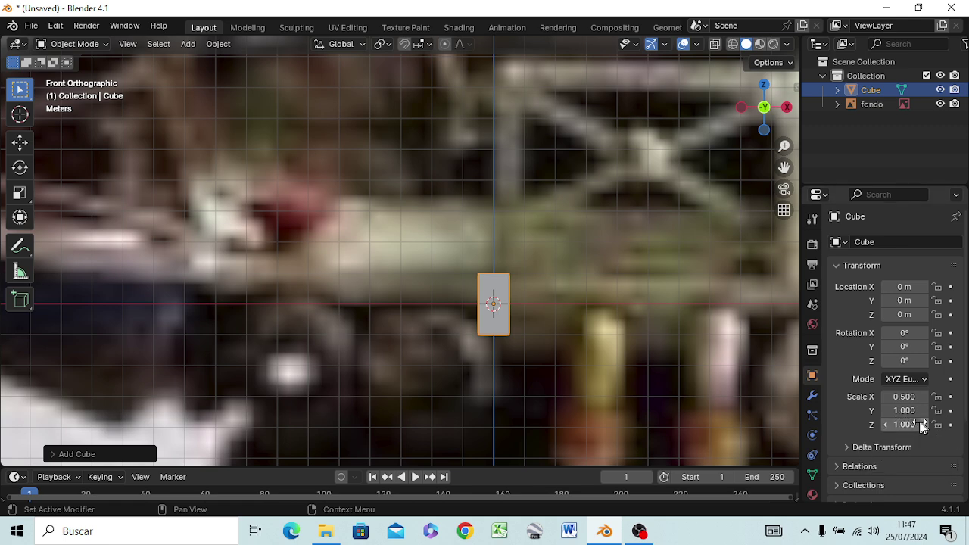
pyautogui.click(909, 425)
pyautogui.write('.')
pyautogui.write('5')
pyautogui.press('Return')
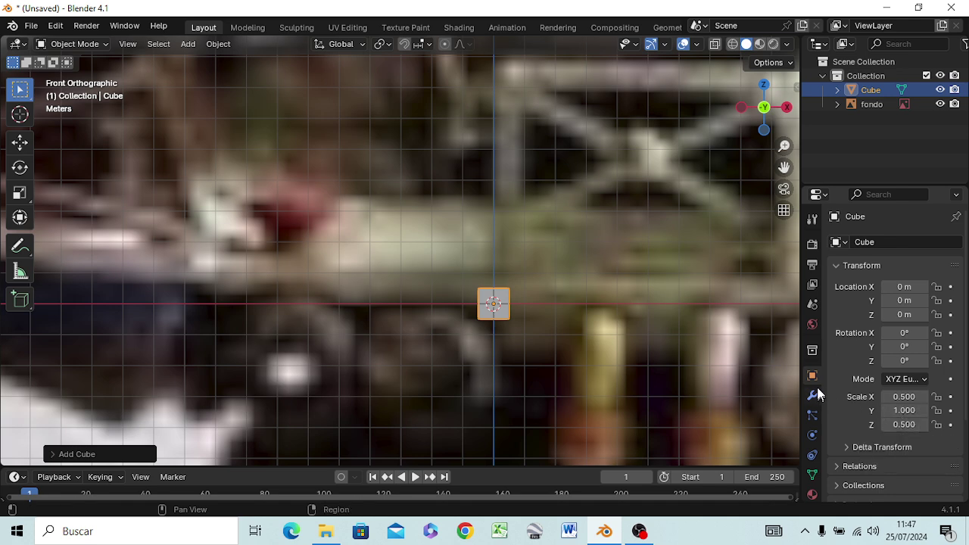
# Step: Place the cube at X 0.5, Y 3, Z 0.5 m
pyautogui.click(916, 315)
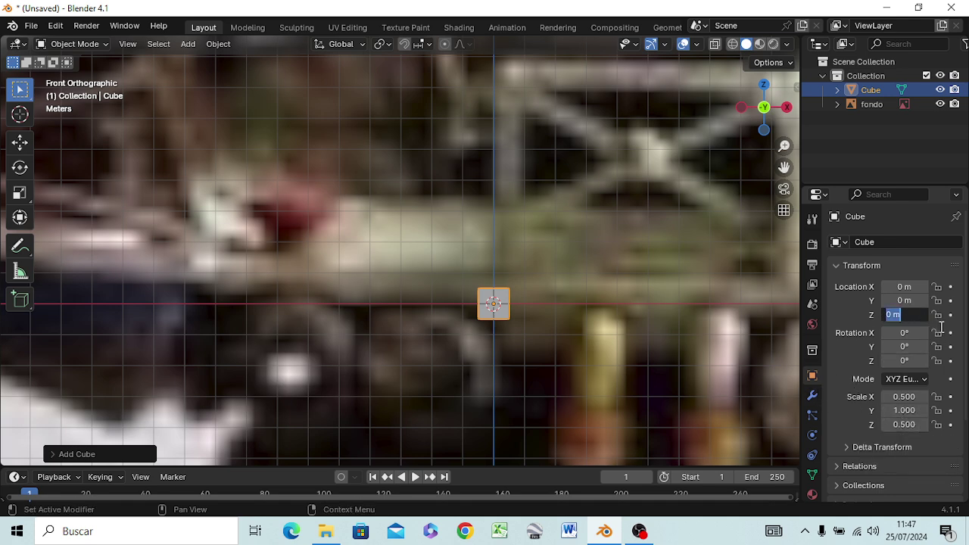
pyautogui.write('.5')
pyautogui.press('Return')
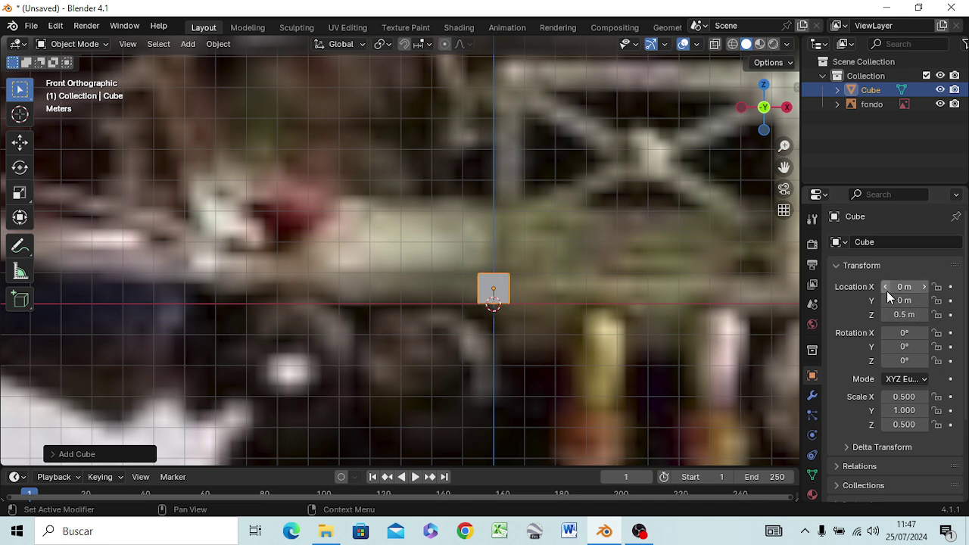
pyautogui.click(887, 291)
pyautogui.write('.')
pyautogui.write('5')
pyautogui.press('Return')
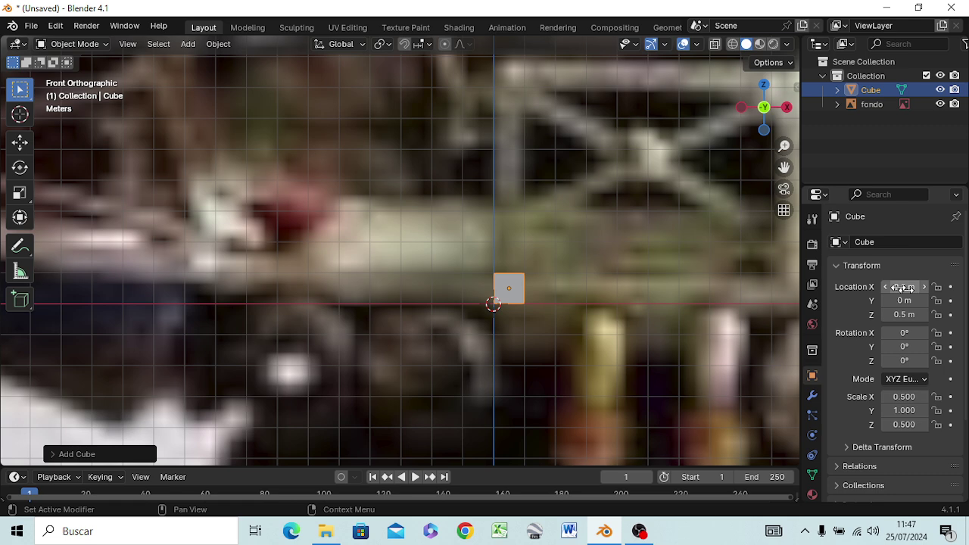
pyautogui.click(899, 300)
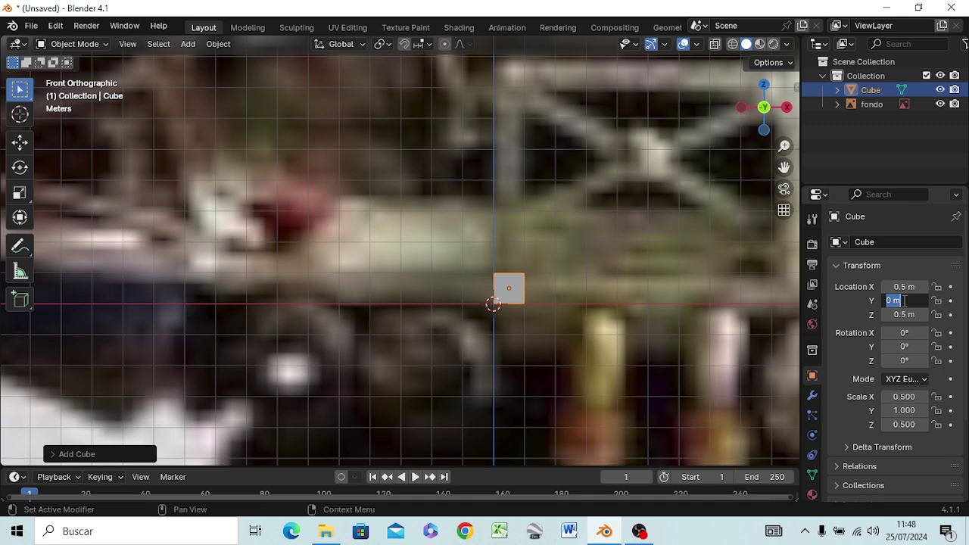
pyautogui.write('3')
pyautogui.press('Return')
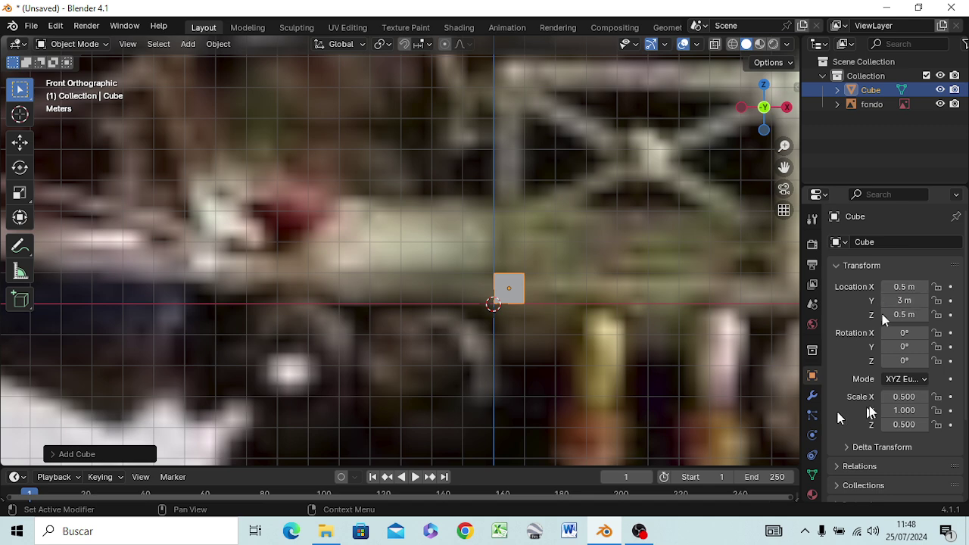
pyautogui.moveTo(713, 329)
pyautogui.mouseDown(button='middle')
pyautogui.moveTo(684, 335)
pyautogui.moveTo(689, 463)
pyautogui.mouseUp(button='middle')
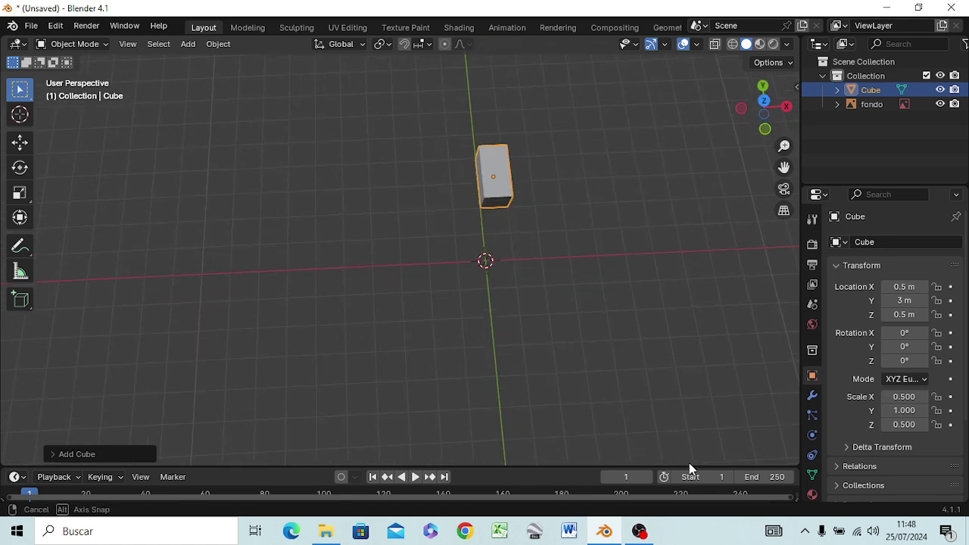
# Step: Try a Y location of 5 m, then undo back to Y 0
pyautogui.click(903, 300)
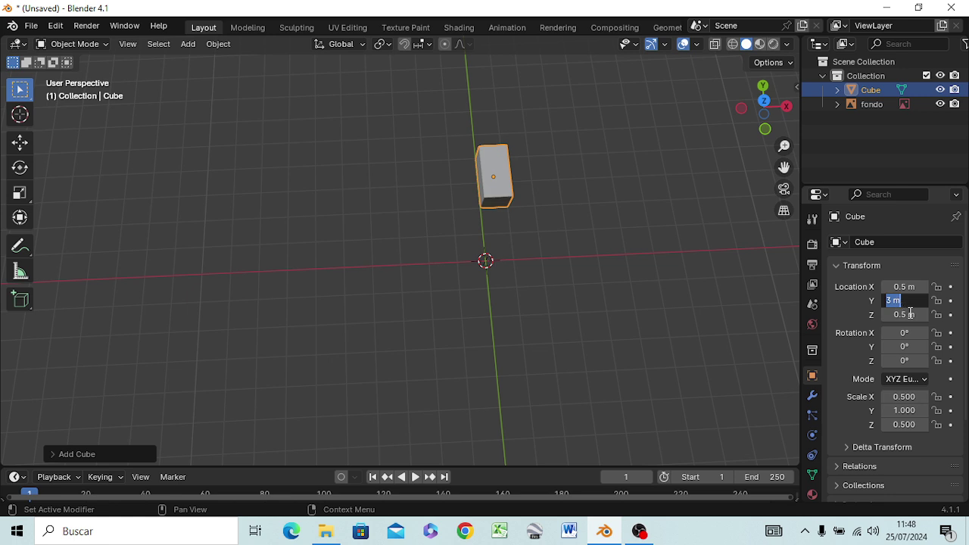
pyautogui.write('5')
pyautogui.press('Return')
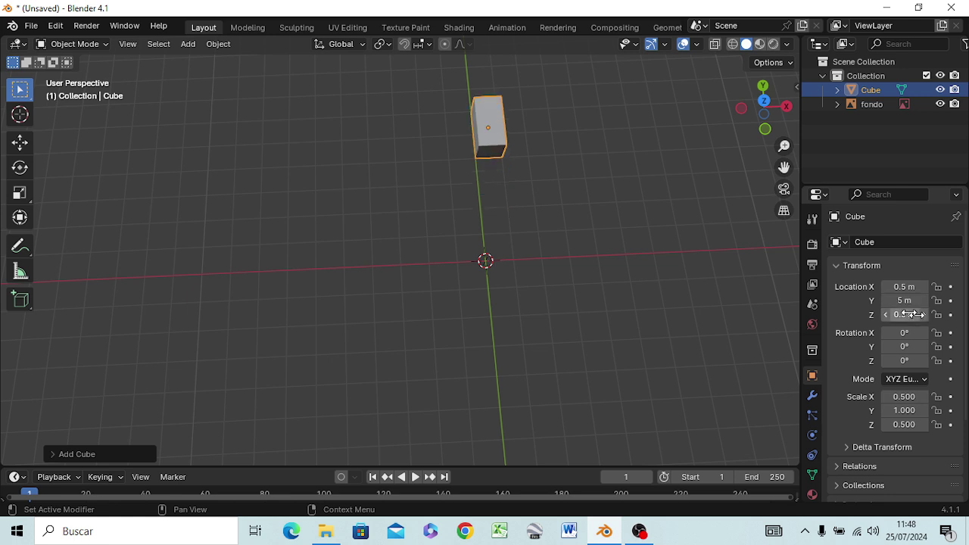
pyautogui.hotkey('ctrl', 'z')
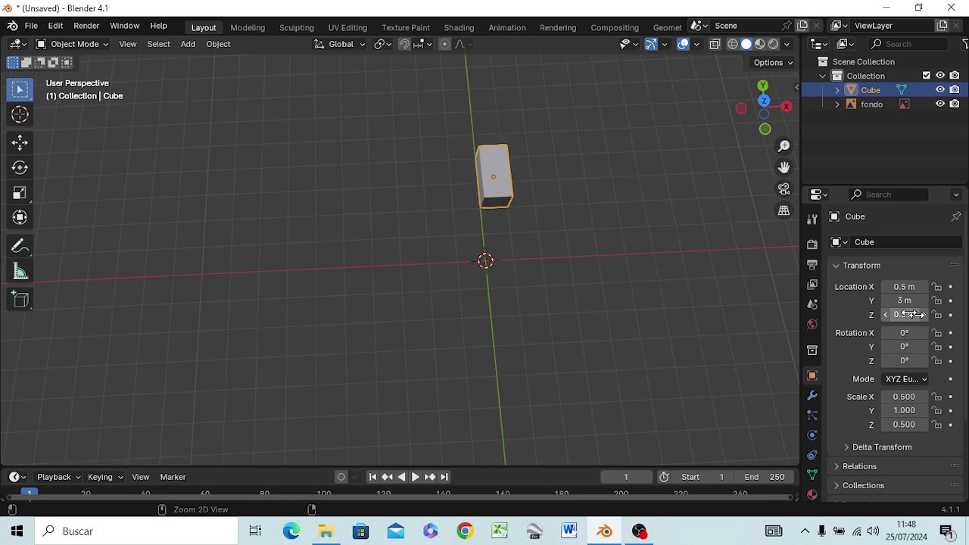
pyautogui.hotkey('ctrl', 'z')
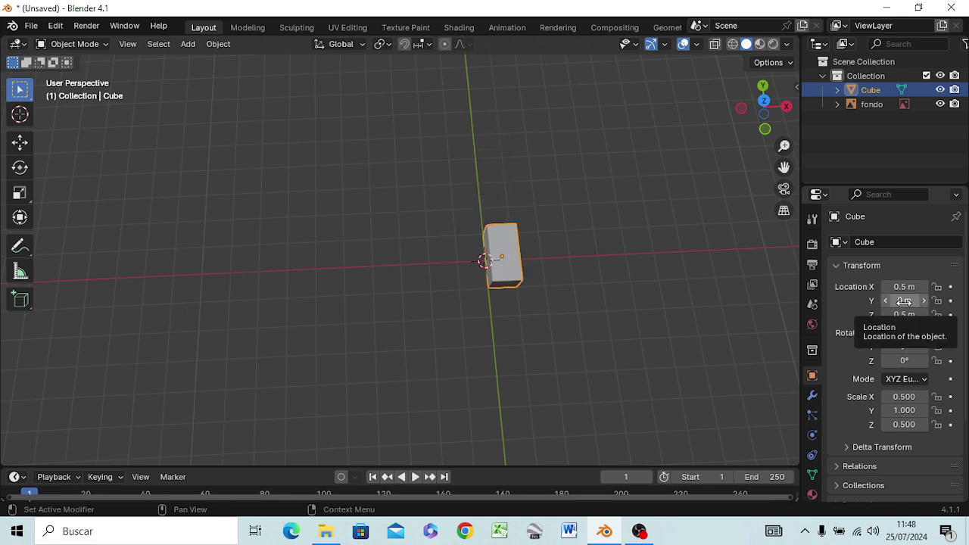
pyautogui.click(904, 300)
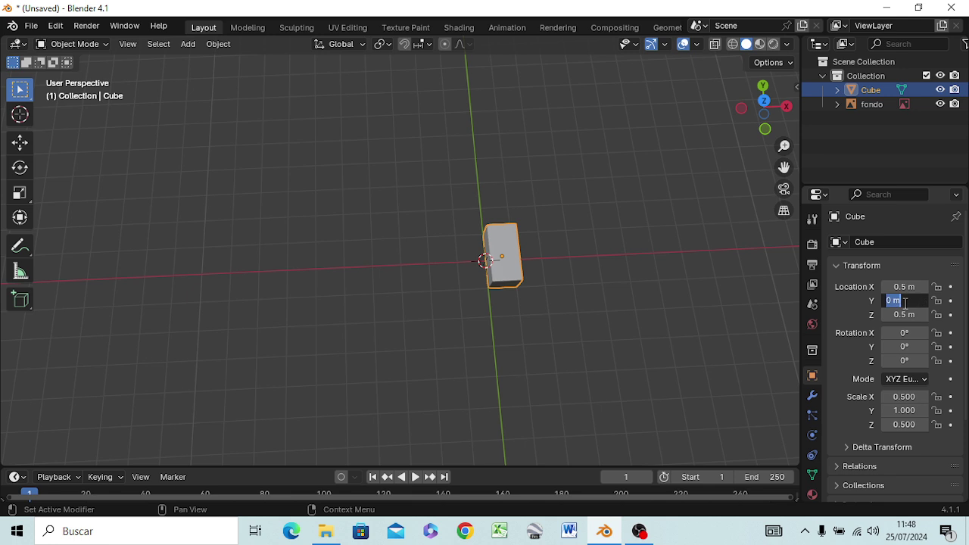
pyautogui.click(906, 410)
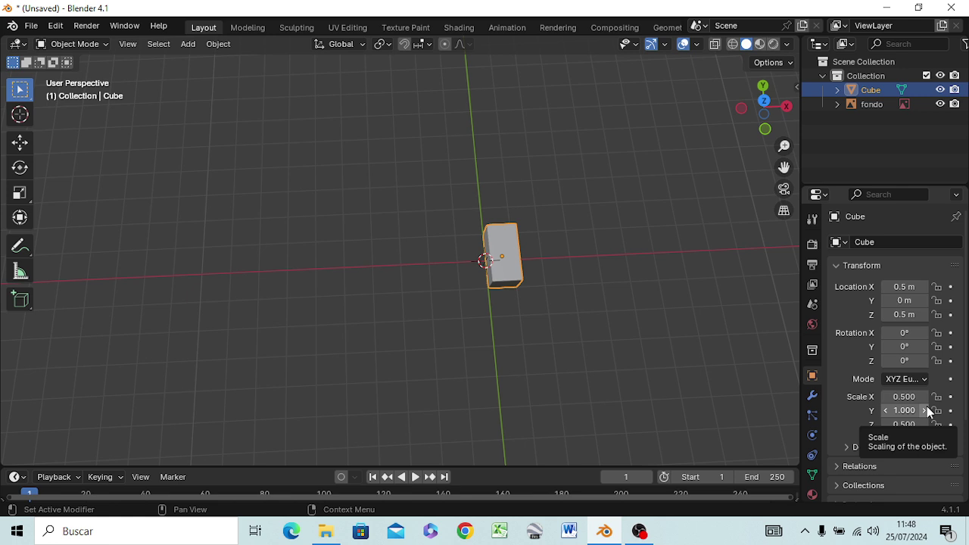
# Step: Stretch the cube to Y scale 3, move it to Y 3 m, and view from the front
pyautogui.click(927, 405)
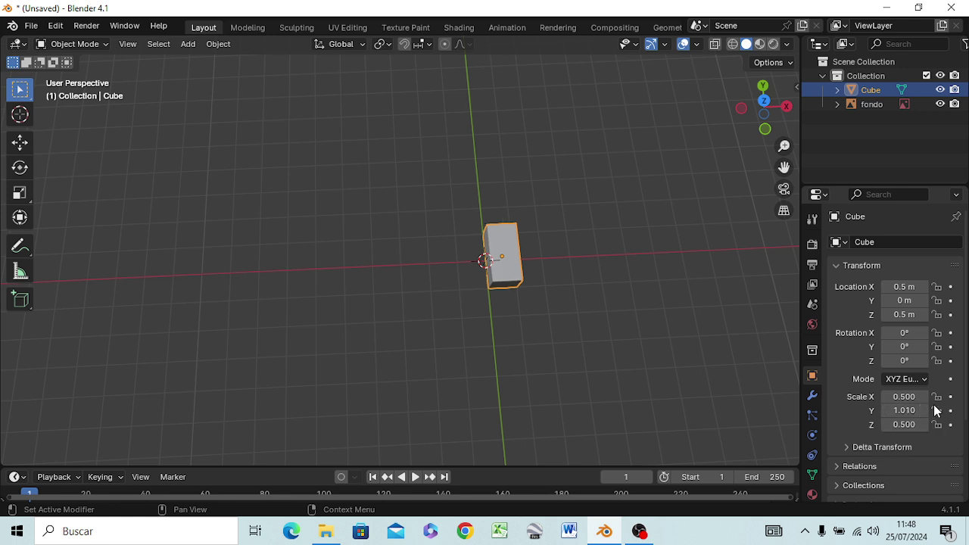
pyautogui.click(901, 410)
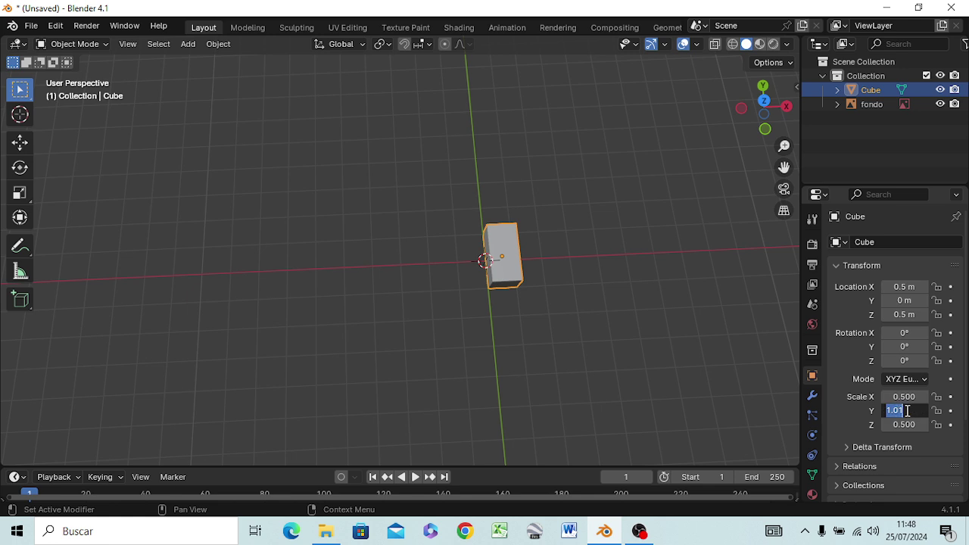
pyautogui.write('3')
pyautogui.press('Return')
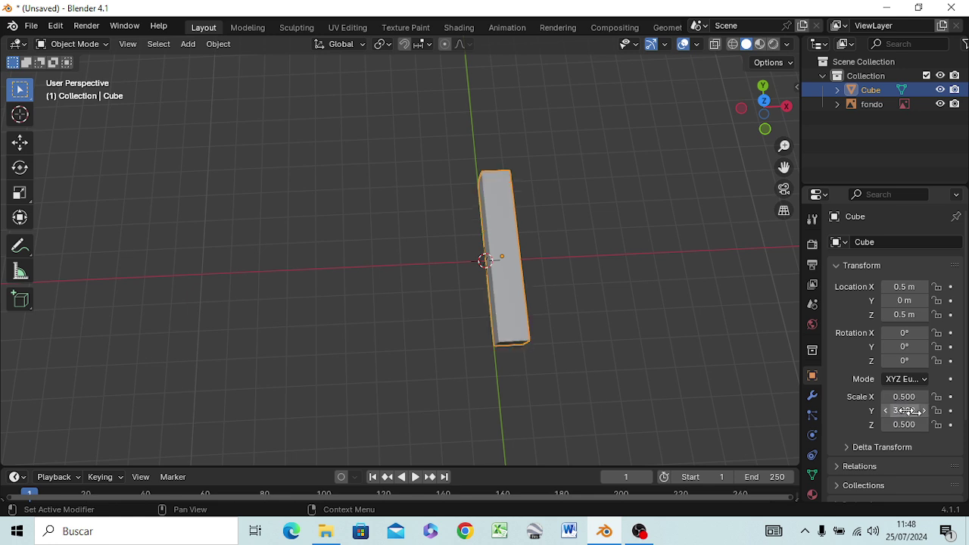
pyautogui.click(905, 301)
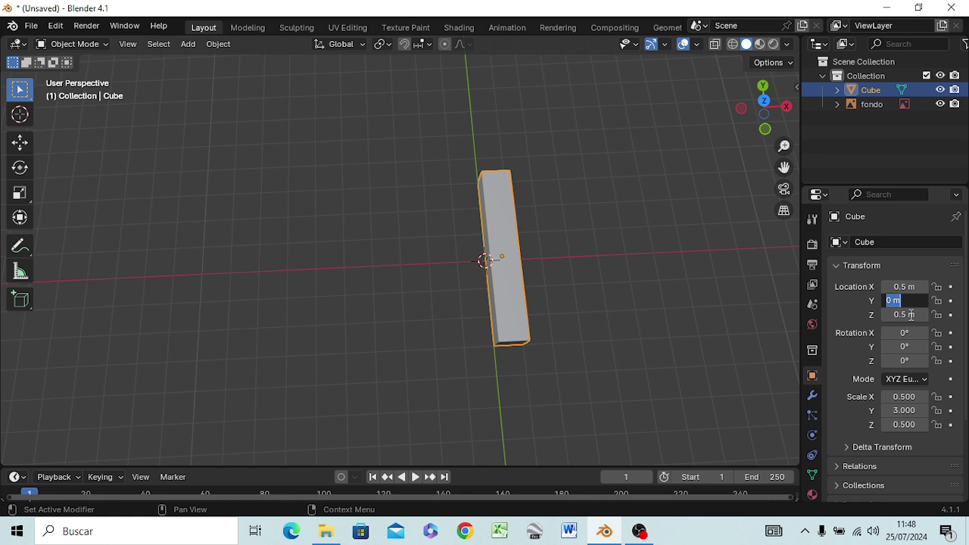
pyautogui.write('3')
pyautogui.press('Return')
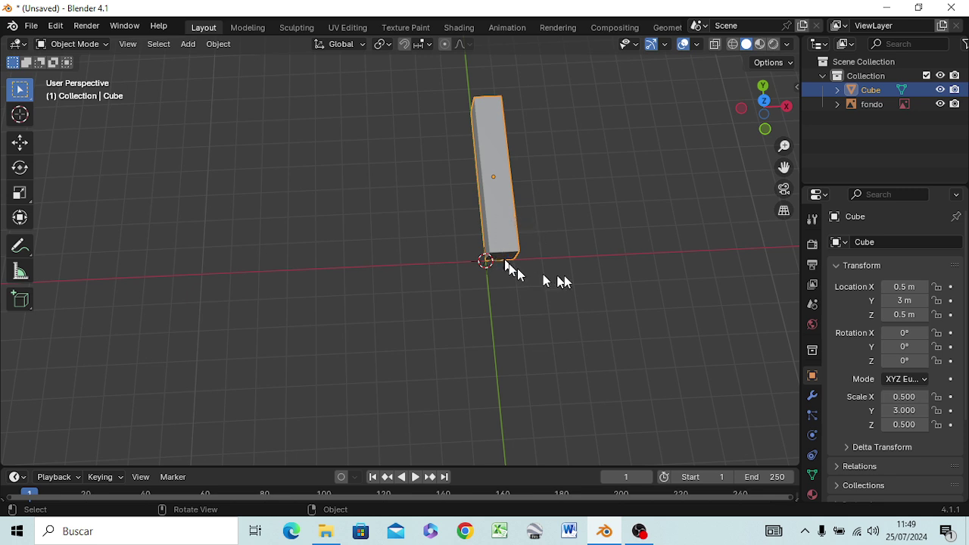
pyautogui.click(904, 300)
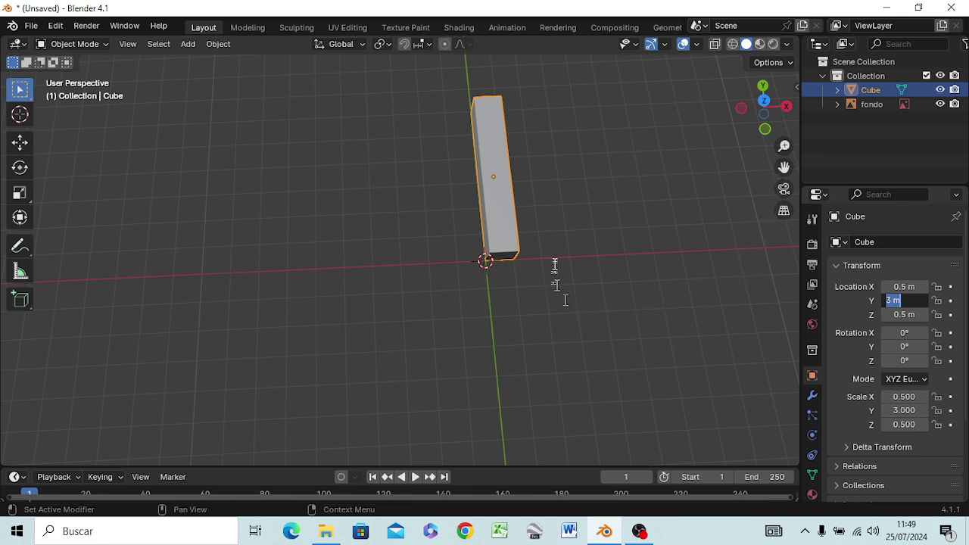
pyautogui.press('Return')
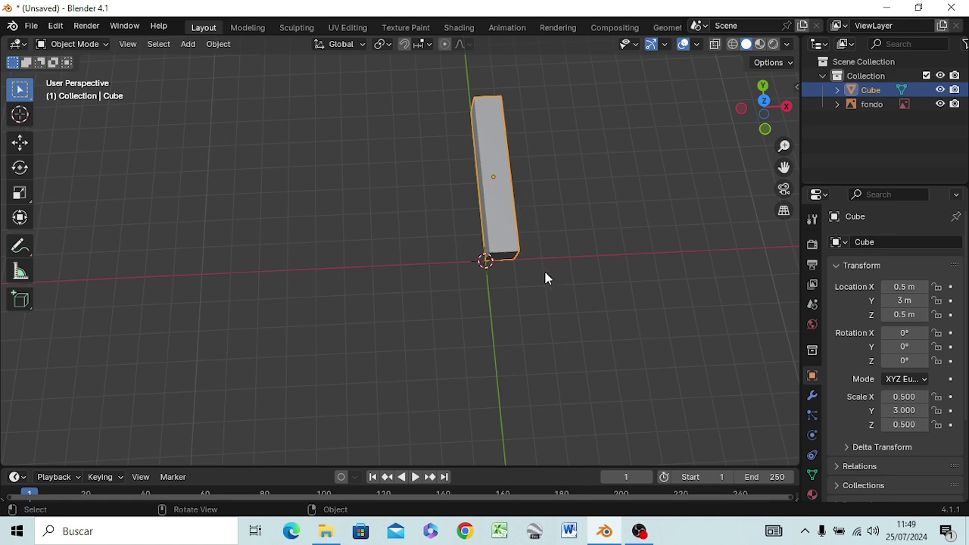
pyautogui.press('KP_1')
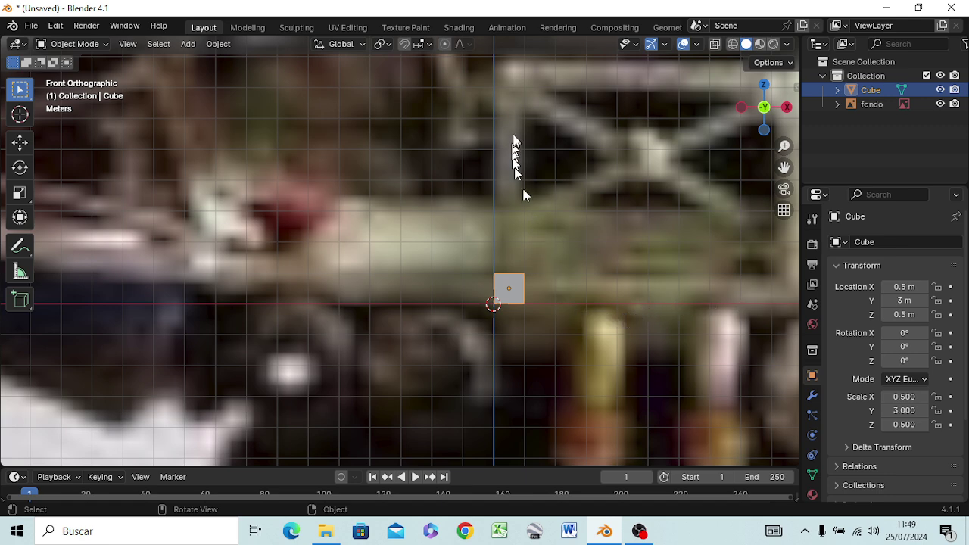
# Step: Add a second cube mesh to the scene
pyautogui.click(508, 74)
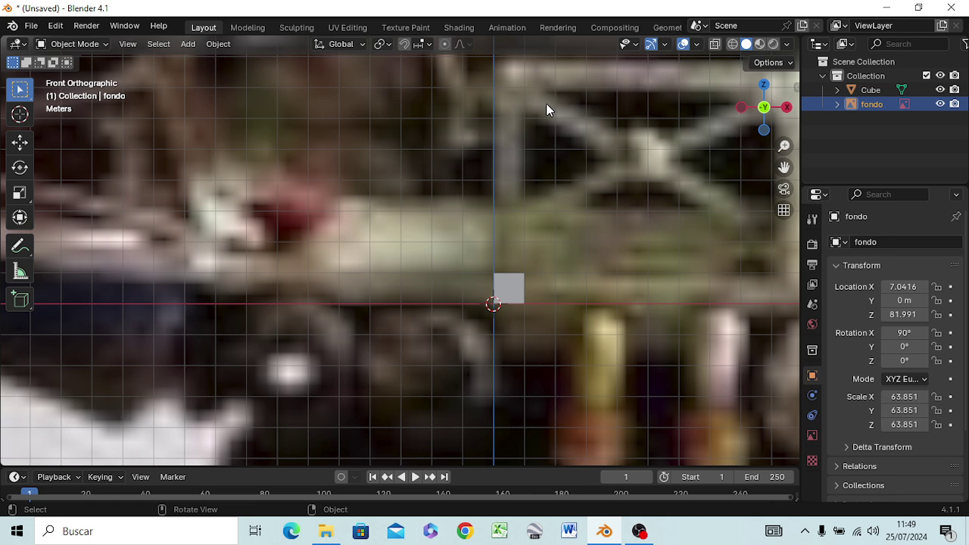
pyautogui.hotkey('shift', 'a')
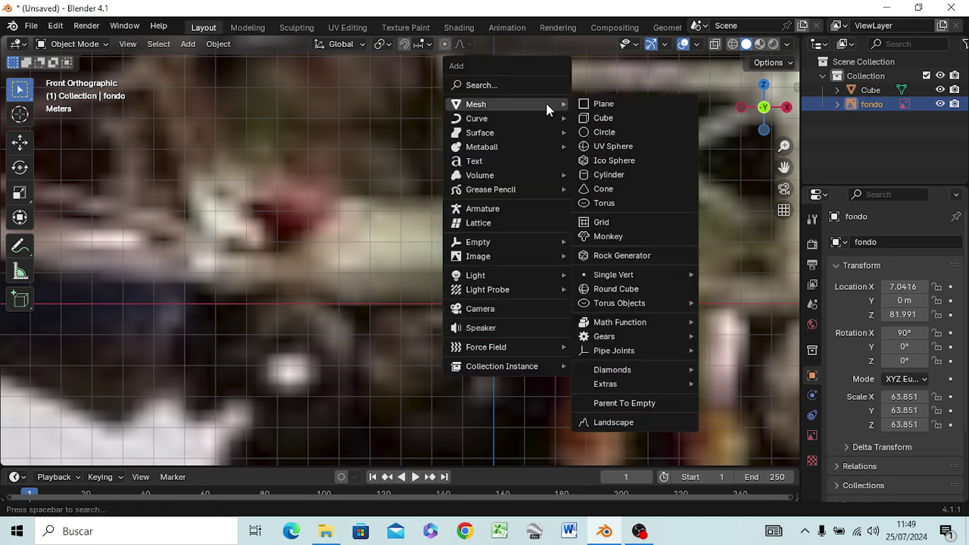
pyautogui.click(604, 118)
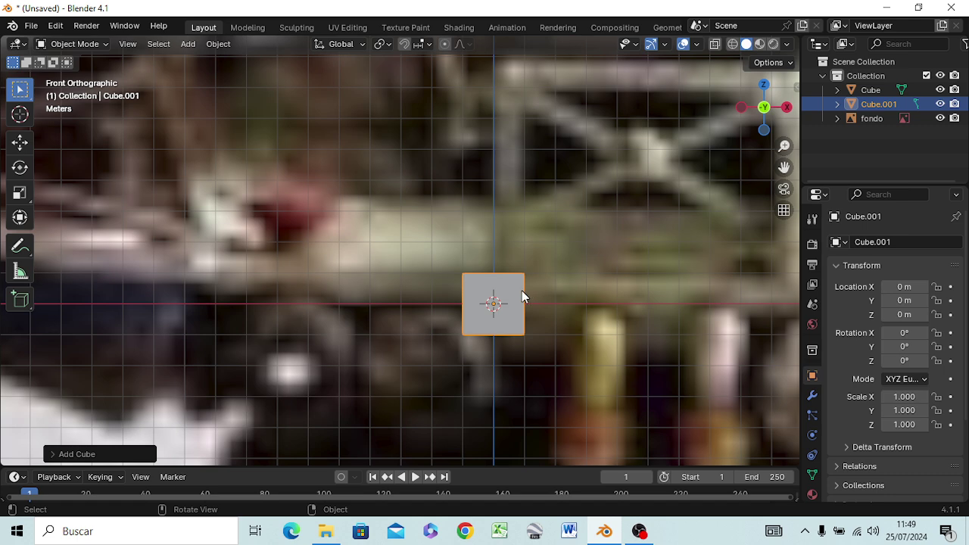
# Step: Scale the new cube to 0.5 on X, Y and Z
pyautogui.click(909, 397)
pyautogui.write('.')
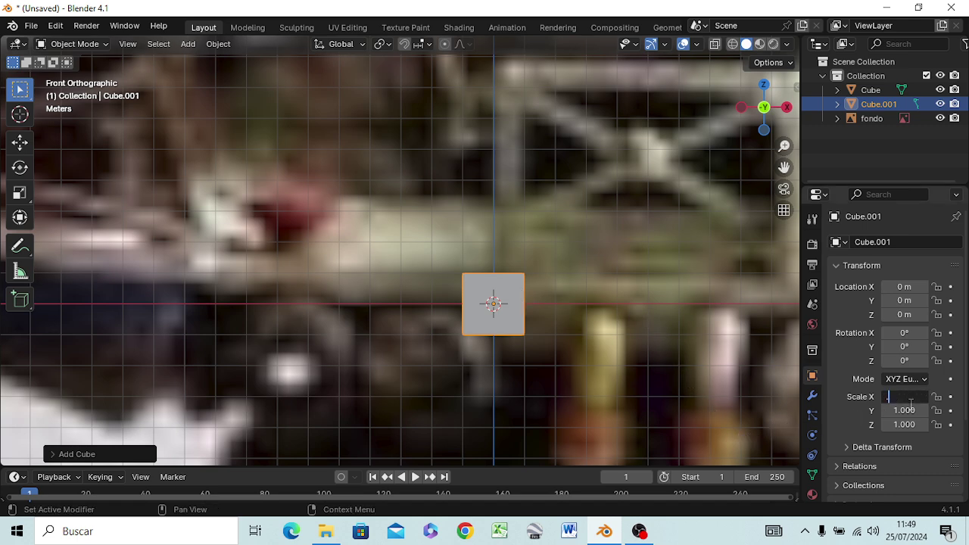
pyautogui.write('5')
pyautogui.press('Return')
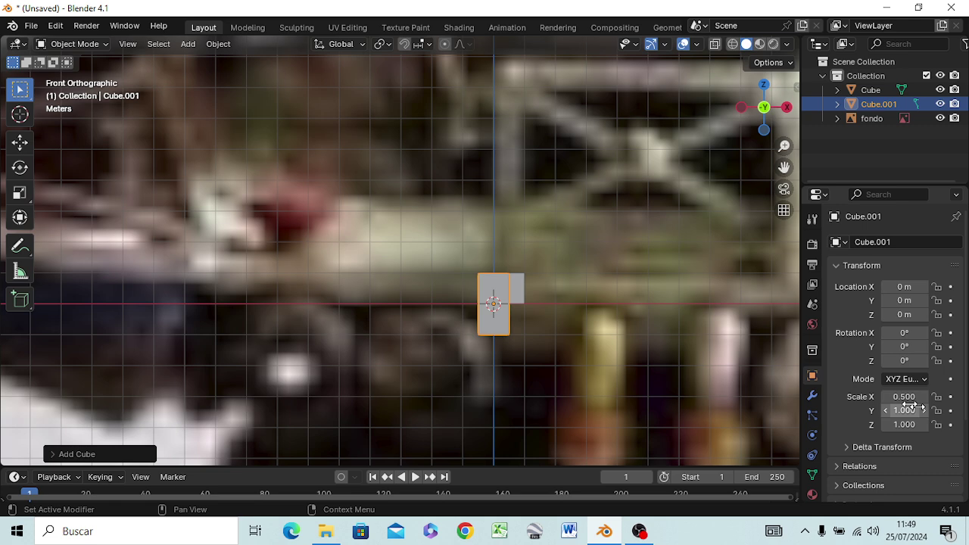
pyautogui.click(908, 424)
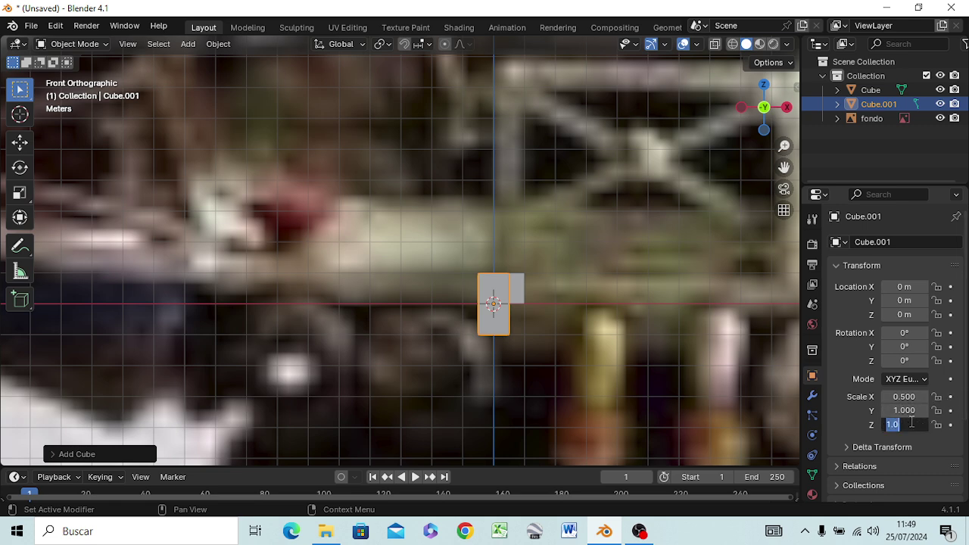
pyautogui.write('.5')
pyautogui.press('Return')
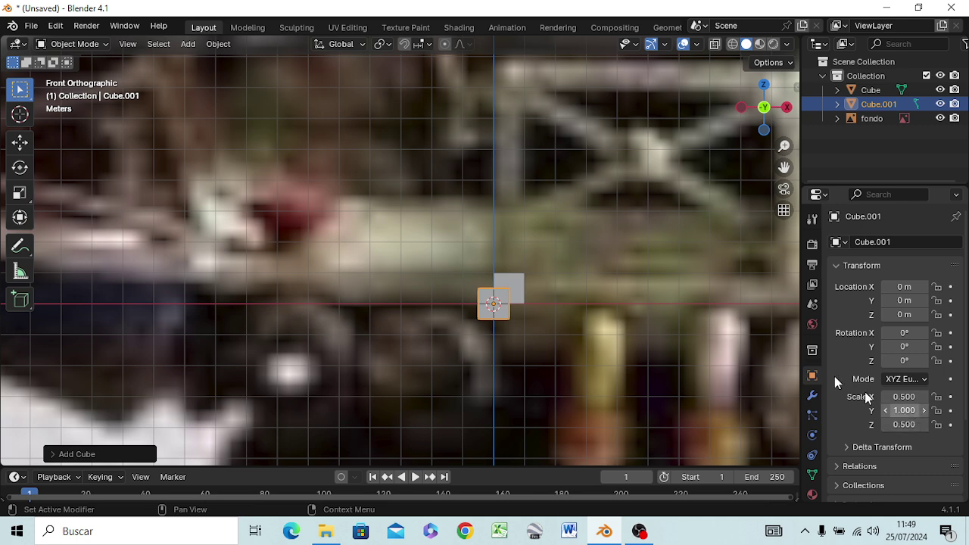
pyautogui.click(923, 411)
pyautogui.moveTo(908, 412); pyautogui.dragTo(910, 412)
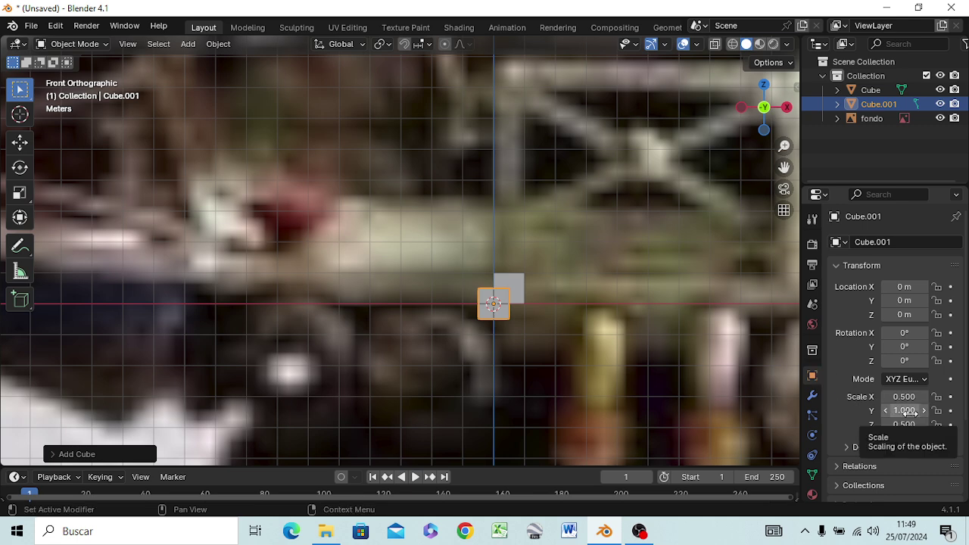
pyautogui.click(910, 411)
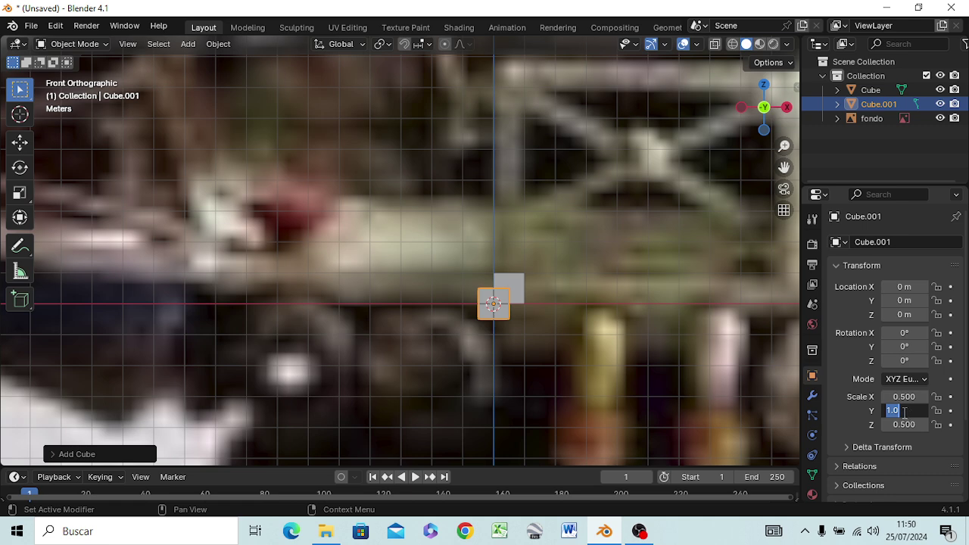
pyautogui.write('.5')
pyautogui.press('Return')
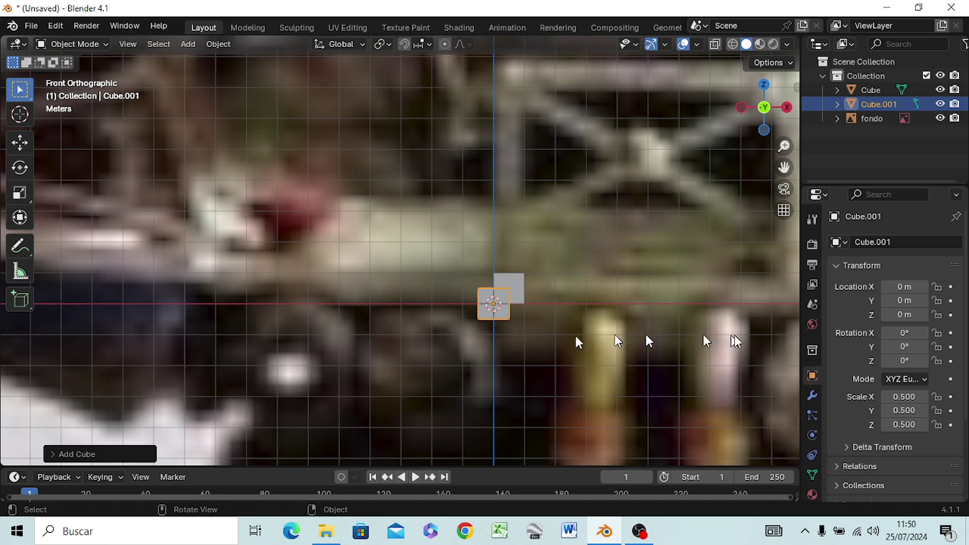
# Step: Place the cube at Z 0.5 m and Y 0.5 m
pyautogui.click(909, 314)
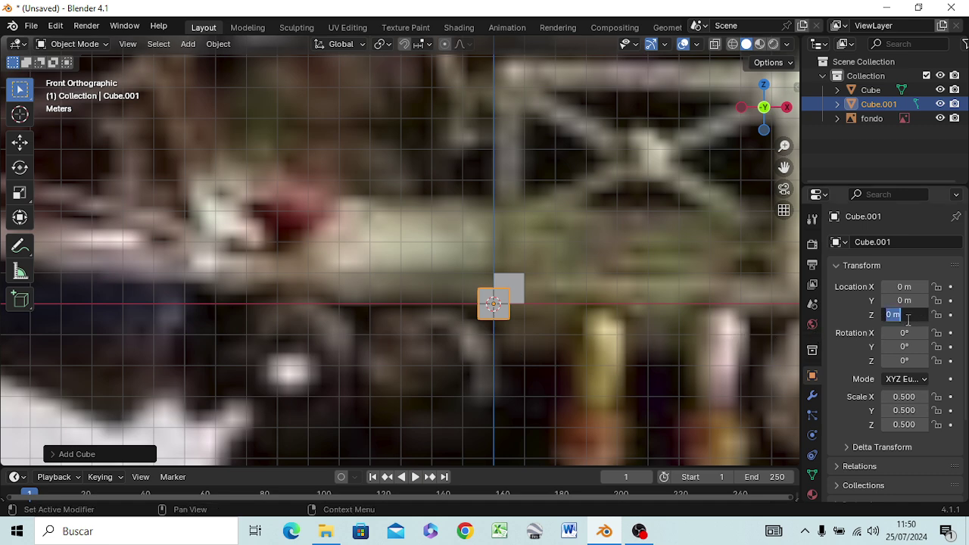
pyautogui.write('.5')
pyautogui.press('Return')
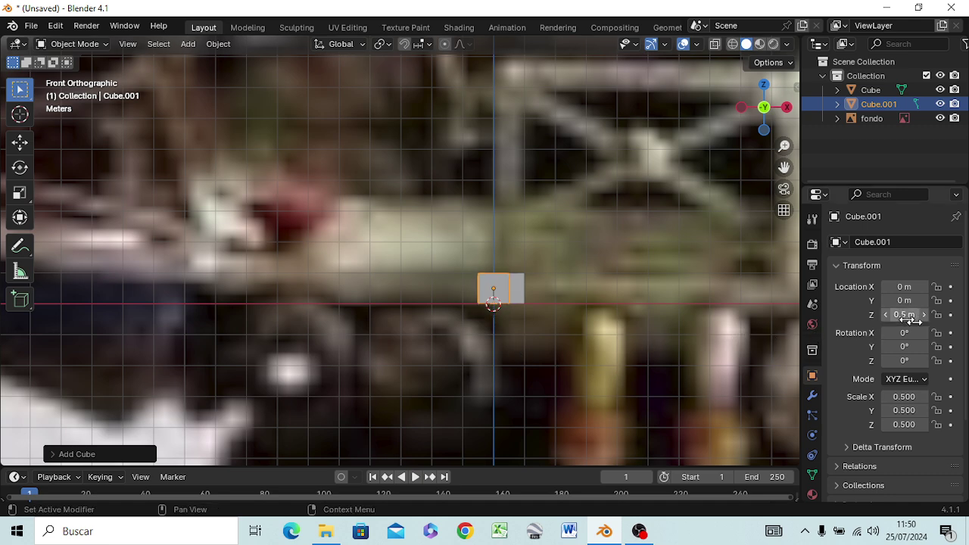
pyautogui.click(903, 300)
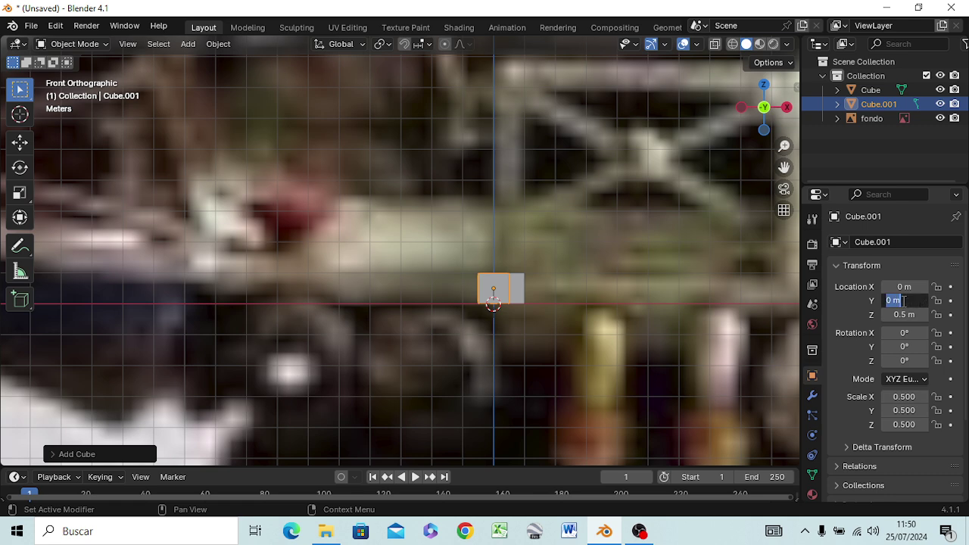
pyautogui.write('.5')
pyautogui.press('Return')
pyautogui.click(915, 287)
# Step: Set the small cube's X location to 0.5 m and Z to 3 m
pyautogui.write('.5')
pyautogui.press('Return')
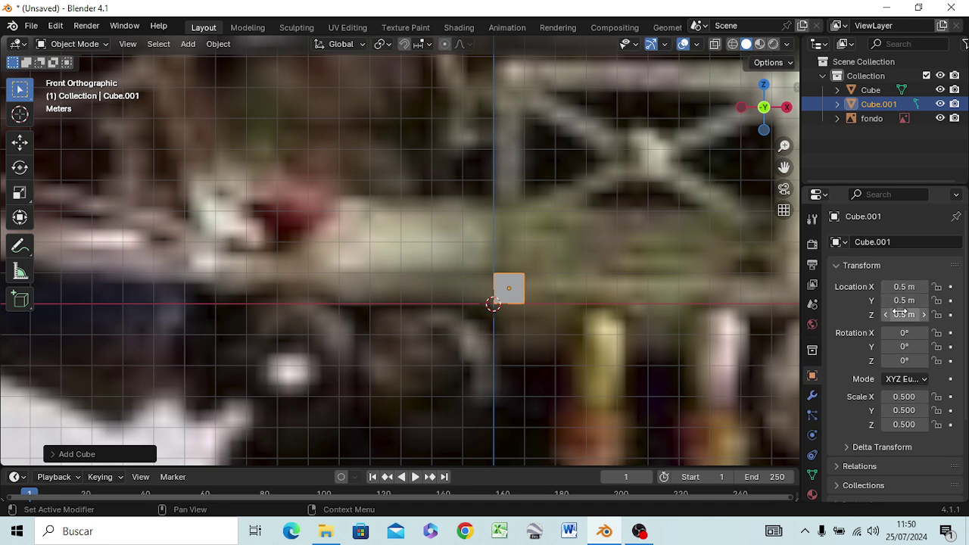
pyautogui.click(898, 313)
pyautogui.write('3')
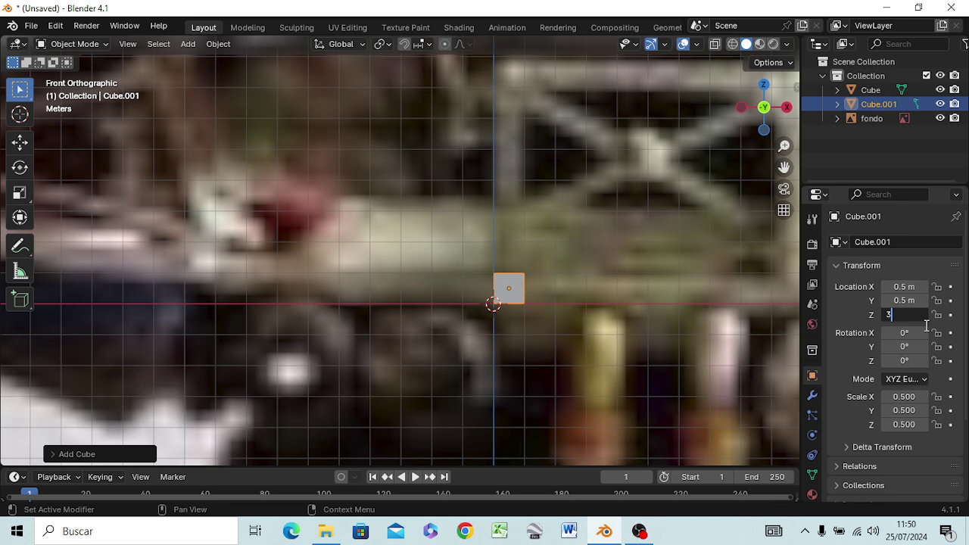
pyautogui.press('Return')
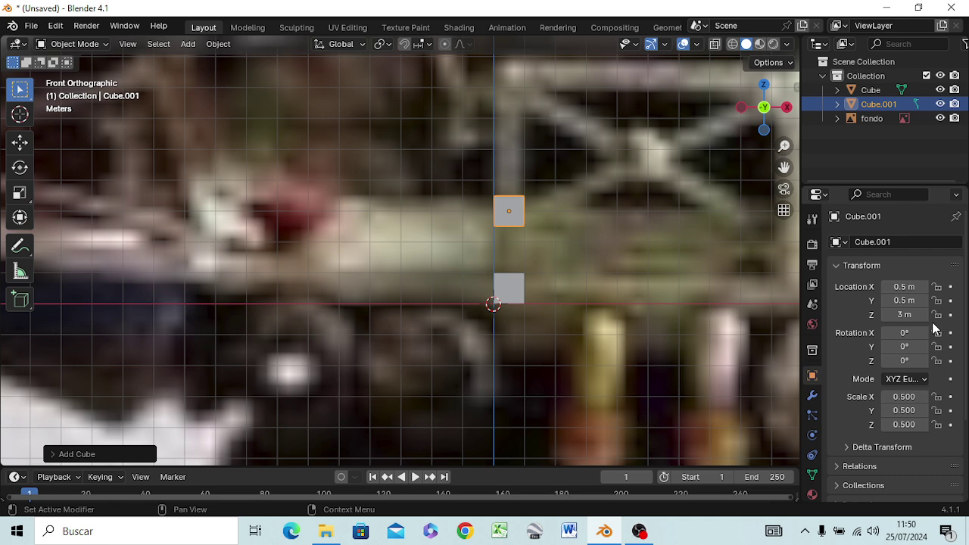
# Step: Move the cube straight up to about Z 7.48 m, then view from the top
pyautogui.press('g')
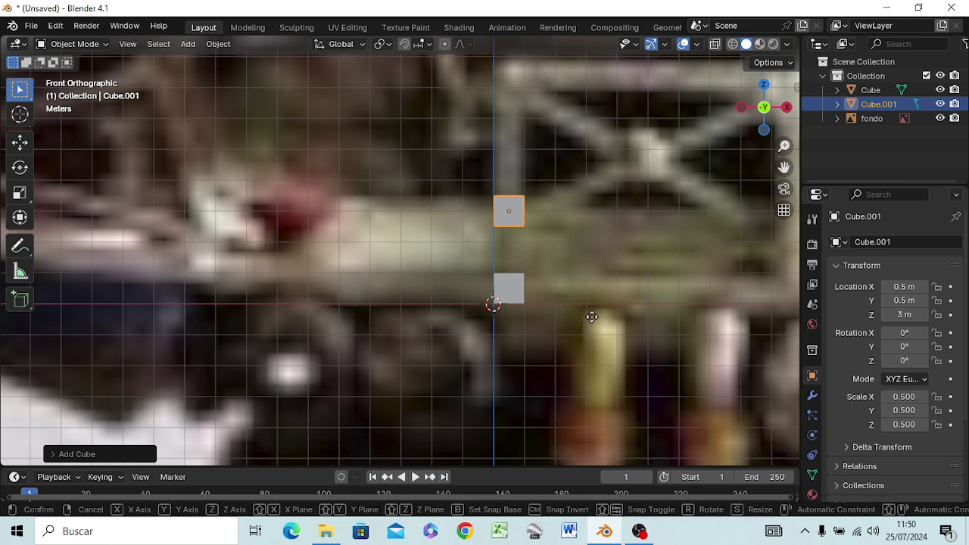
pyautogui.press('z')
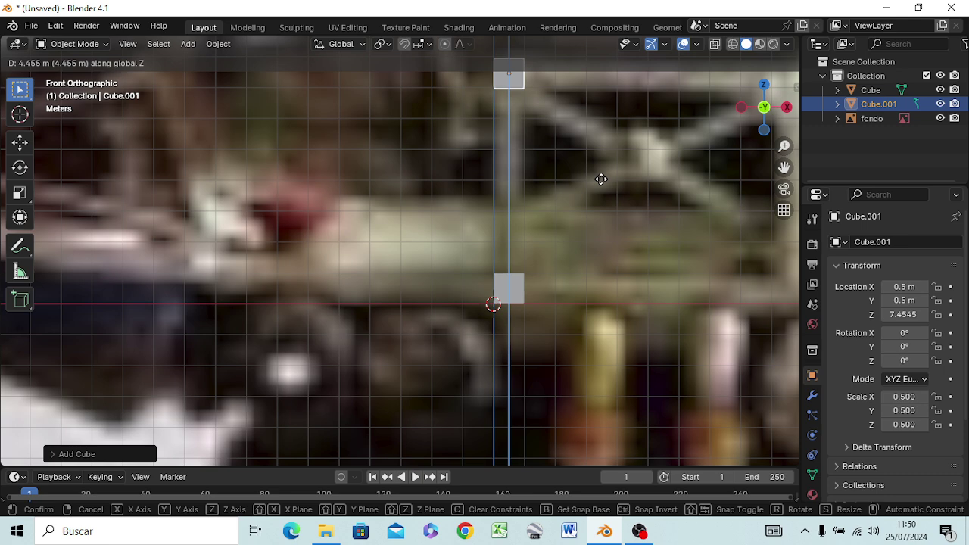
pyautogui.press('ctrl')
pyautogui.click(601, 178)
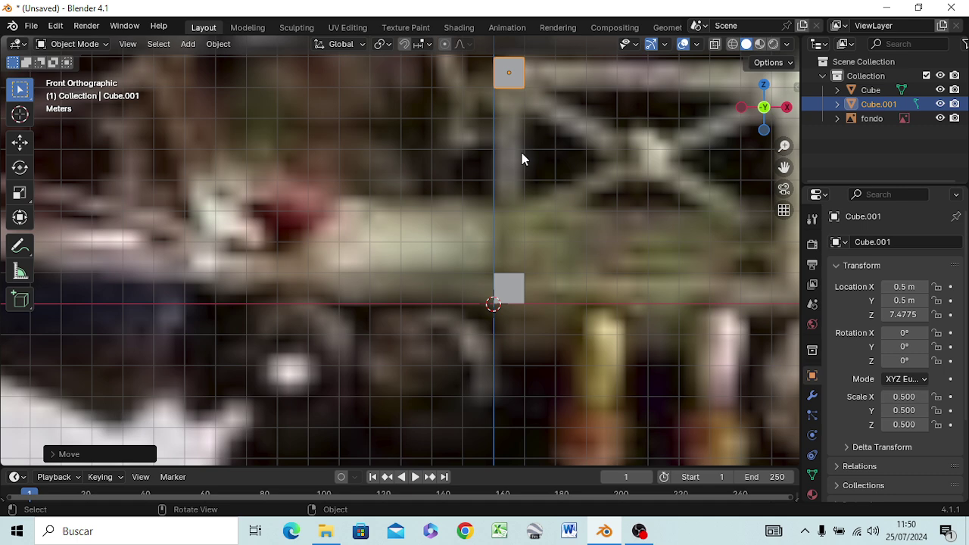
pyautogui.press('KP_7')
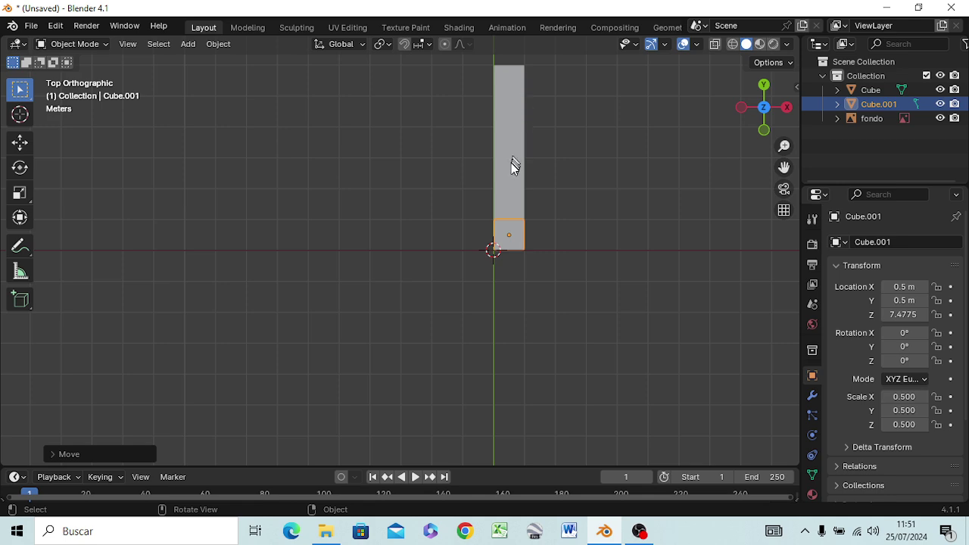
# Step: Duplicate the small cube and slide the copy along Y toward the beam's far end
pyautogui.press('KP_1')
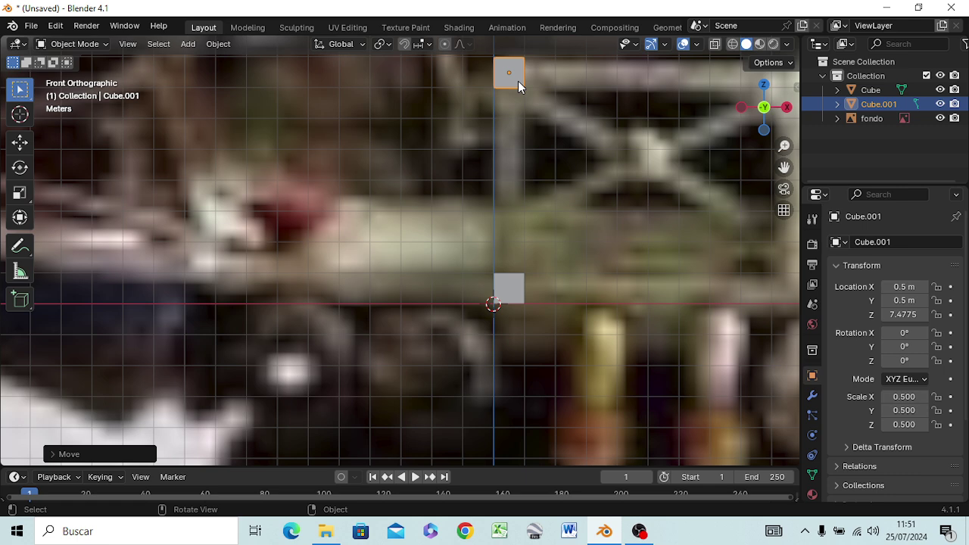
pyautogui.press('KP_7')
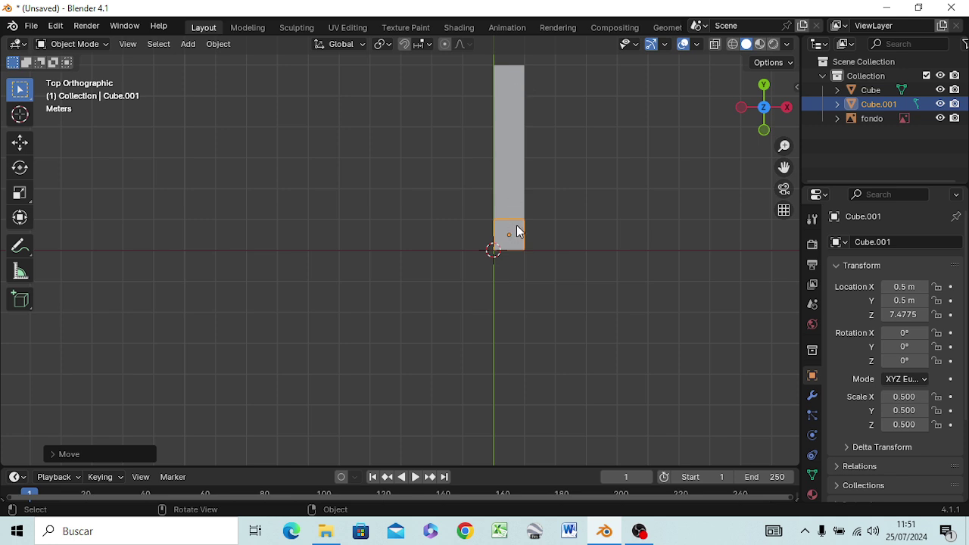
pyautogui.press('shift')
pyautogui.hotkey('shift', 'd')
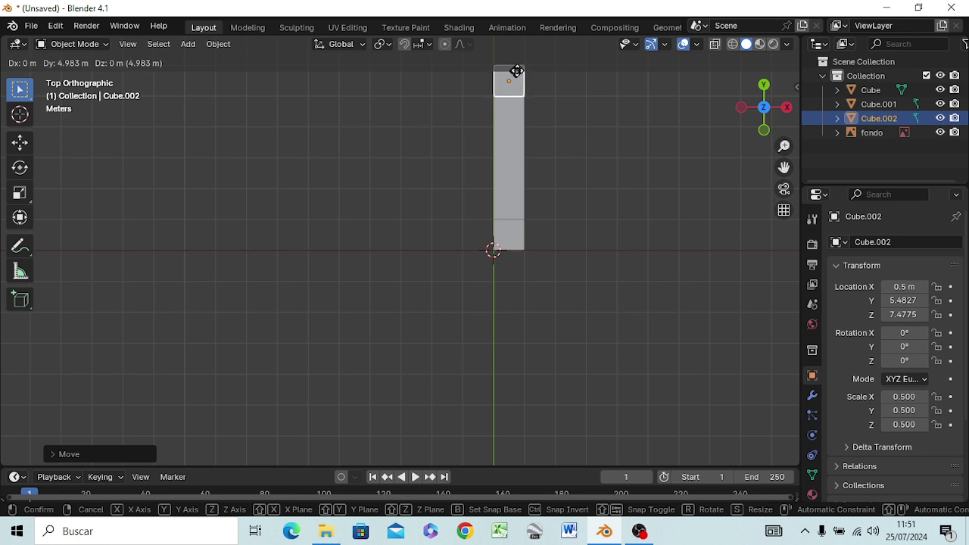
# Step: Drop the copy at about Y 5.51 m at the beam's far end
pyautogui.click(517, 73)
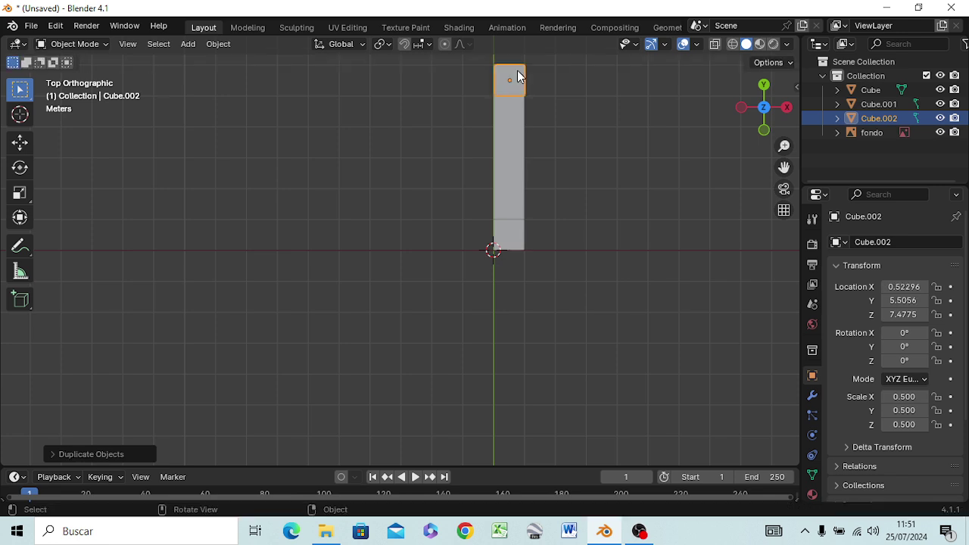
pyautogui.click(563, 210)
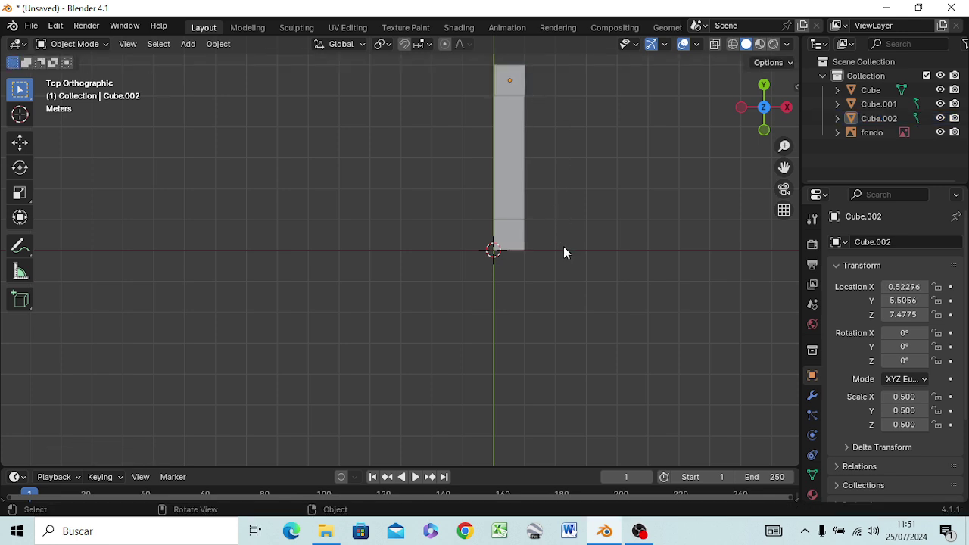
pyautogui.scroll(4, 542, 152)
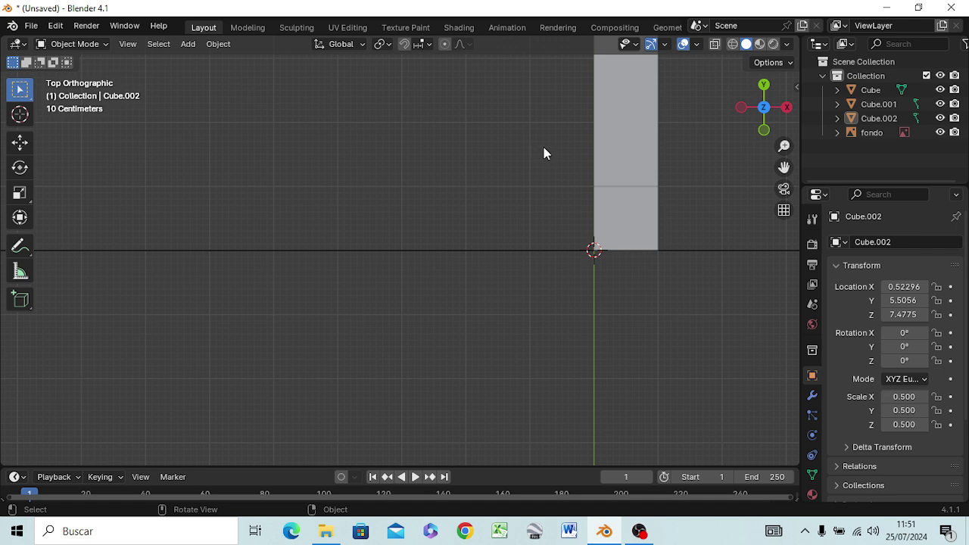
pyautogui.keyDown('shift'); pyautogui.moveTo(544, 153); pyautogui.dragTo(495, 386, button='middle'); pyautogui.keyUp('shift')
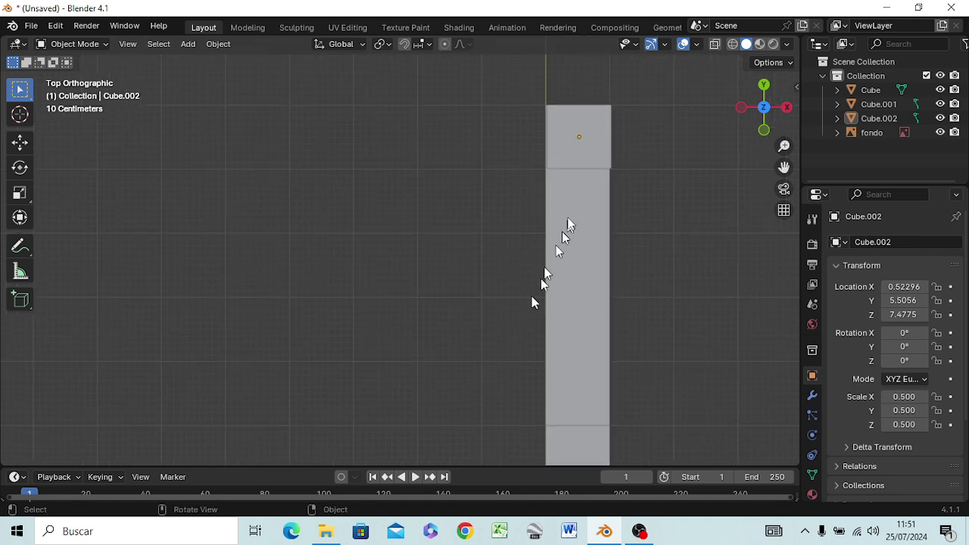
pyautogui.press('x')
pyautogui.click(587, 150)
# Step: Nudge the top block along X to about 0.512 m, lining it up above the beam
pyautogui.click(588, 149)
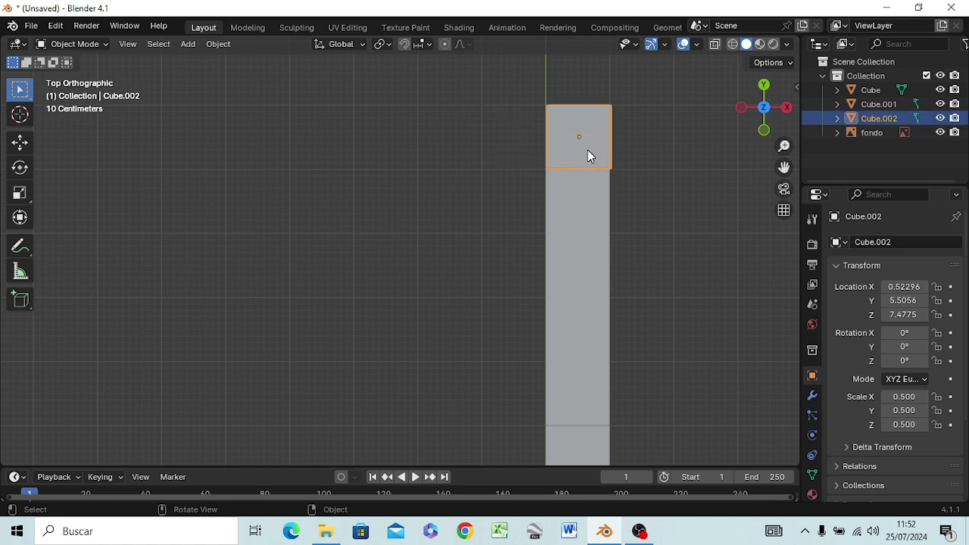
pyautogui.press('g')
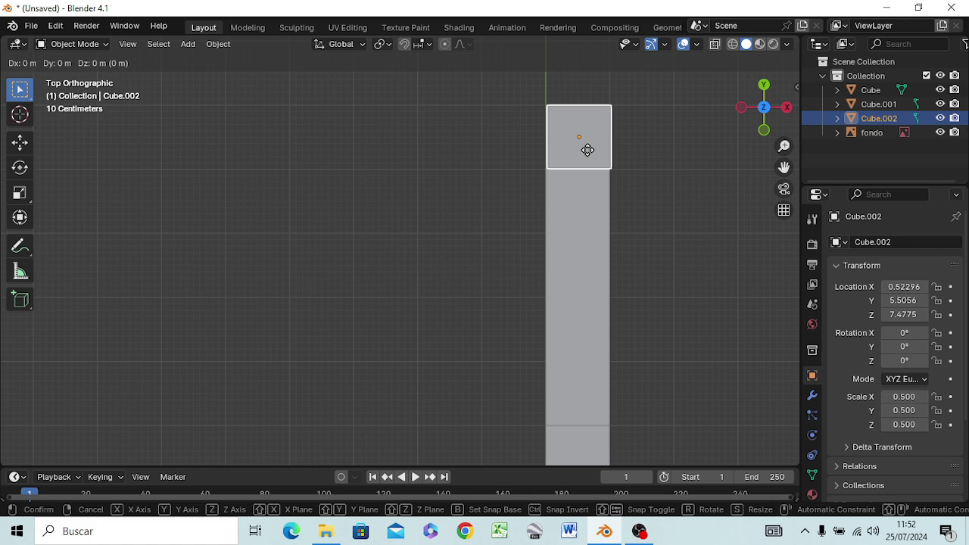
pyautogui.press('x')
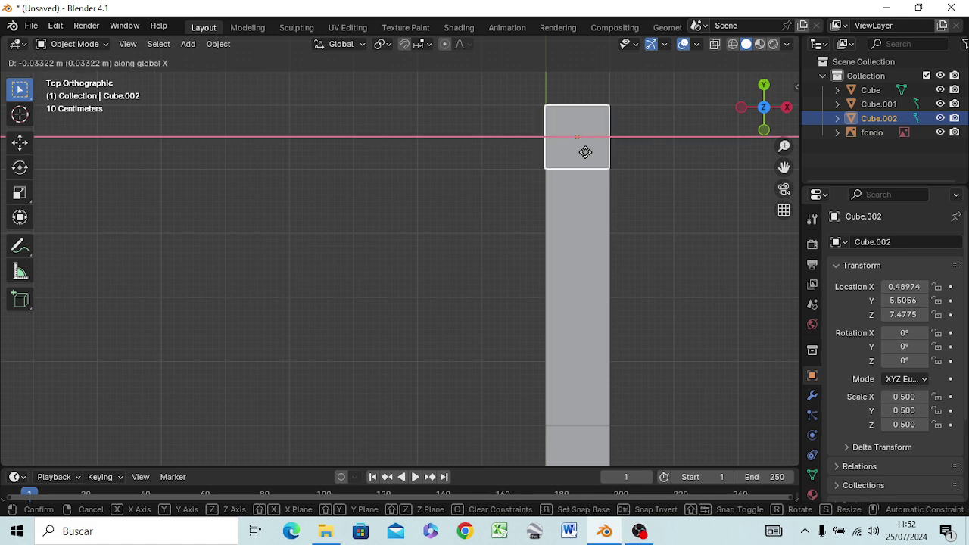
pyautogui.click(586, 154)
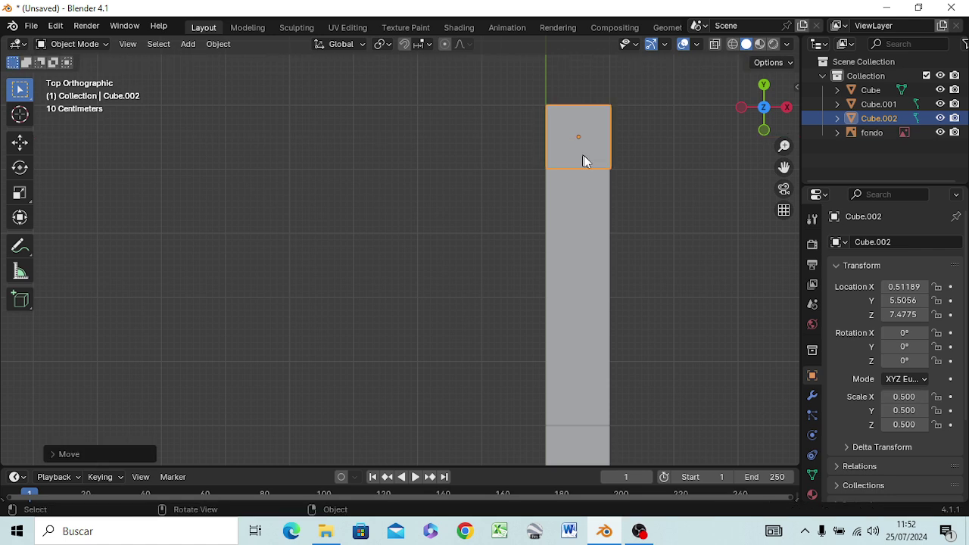
pyautogui.moveTo(618, 255); pyautogui.dragTo(585, 220, button='middle')
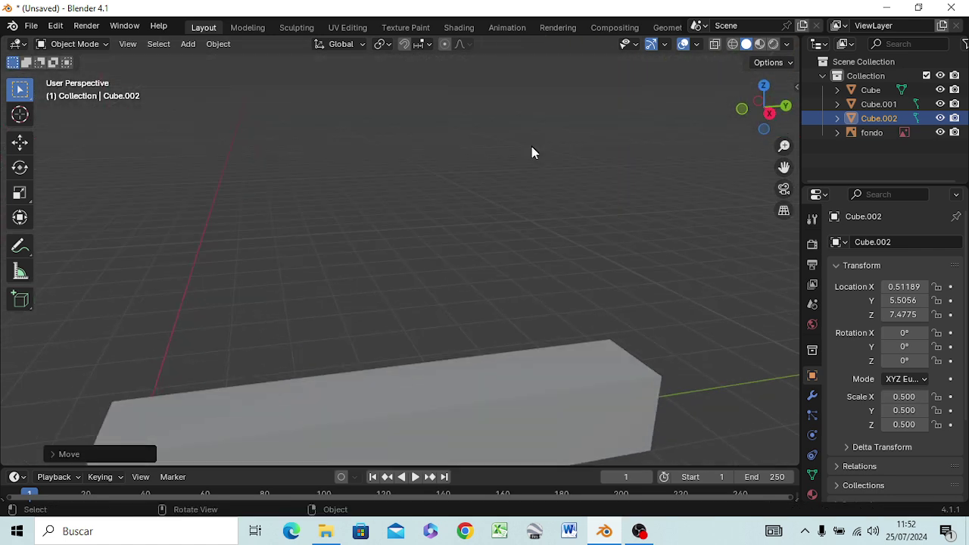
# Step: Box-select Cube, Cube.001 and Cube.002 and join them with Ctrl+J
pyautogui.moveTo(523, 114); pyautogui.dragTo(537, 154, button='middle')
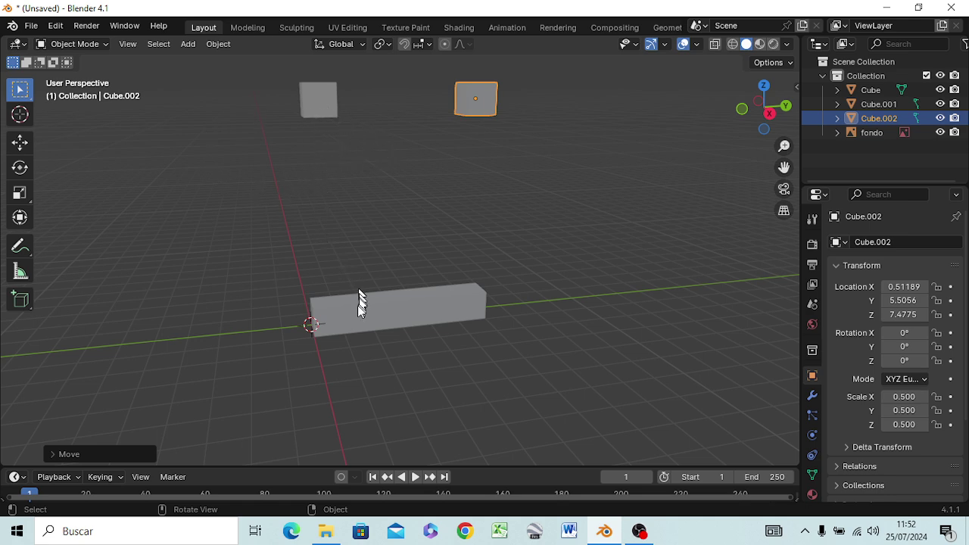
pyautogui.moveTo(396, 214)
pyautogui.mouseDown(button='middle')
pyautogui.moveTo(524, 202)
pyautogui.moveTo(488, 212)
pyautogui.mouseUp(button='middle')
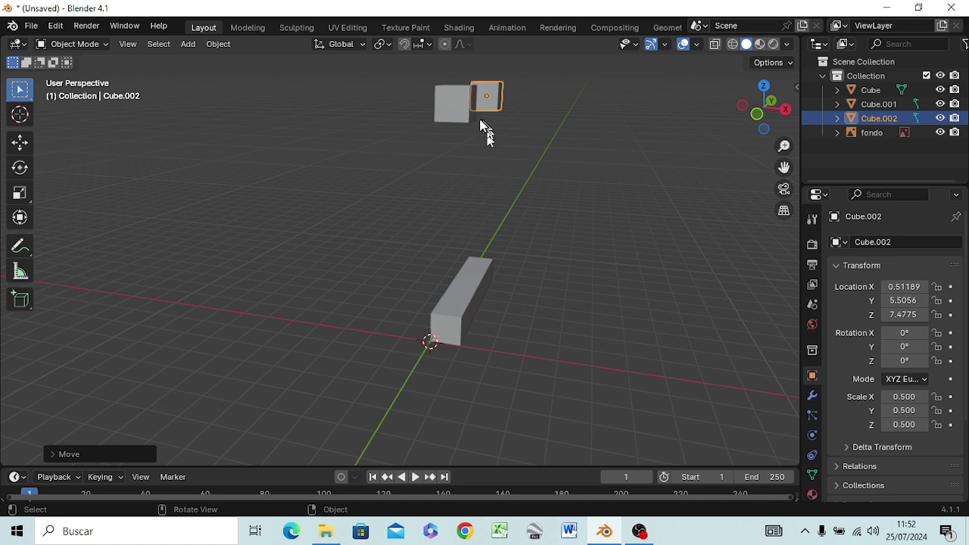
pyautogui.scroll(-1, 573, 227)
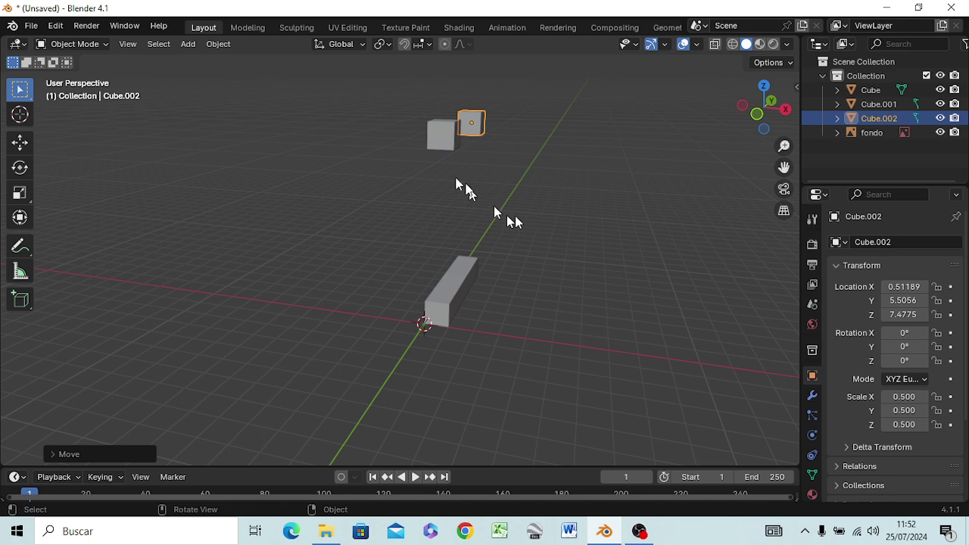
pyautogui.moveTo(367, 72); pyautogui.dragTo(574, 416)
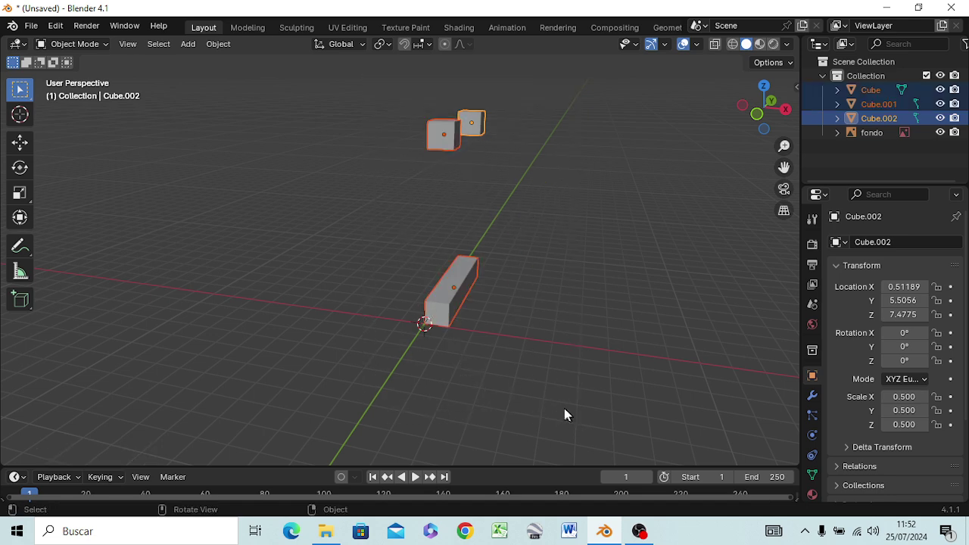
pyautogui.press('ctrl')
pyautogui.hotkey('ctrl', 'j')
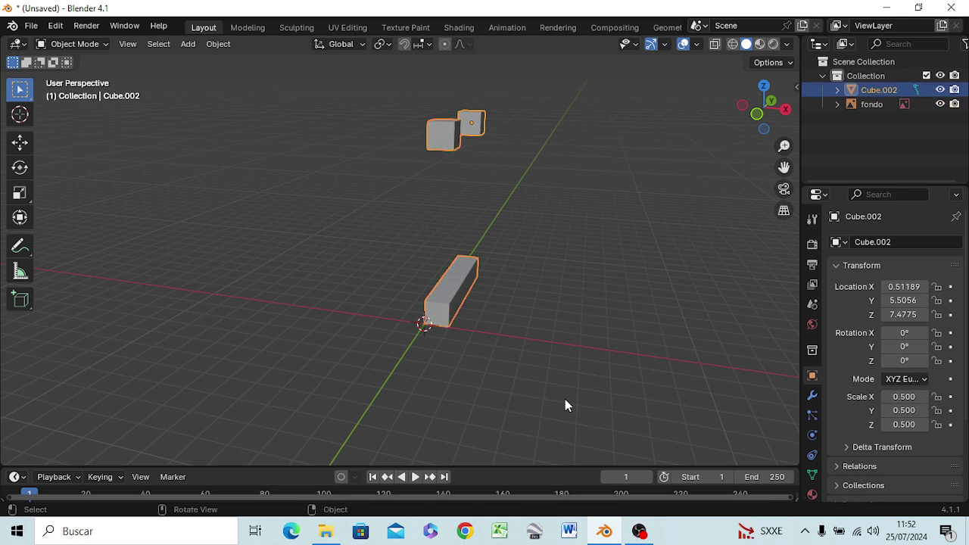
# Step: Rename the joined Cube.002 to camino, then to Ch
pyautogui.doubleClick(868, 92)
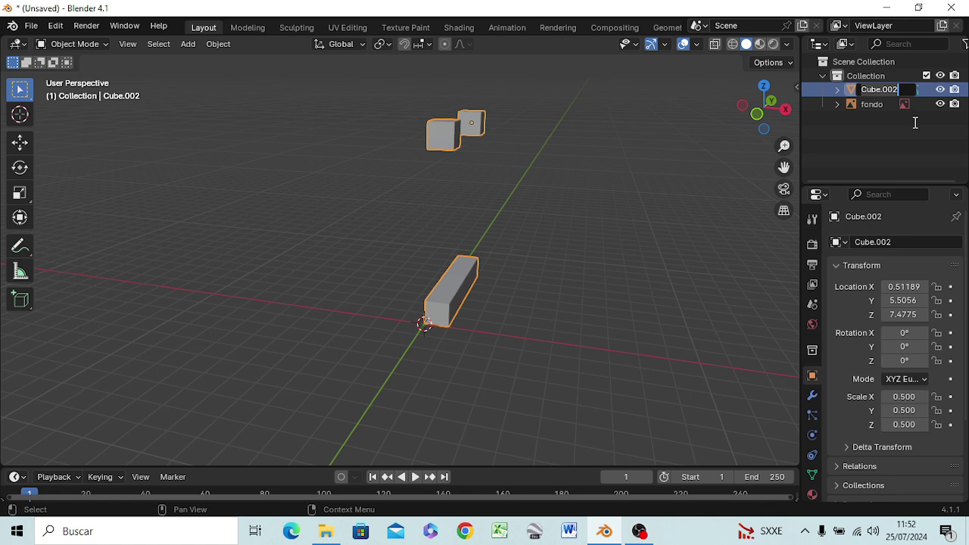
pyautogui.write('camino')
pyautogui.press('Return')
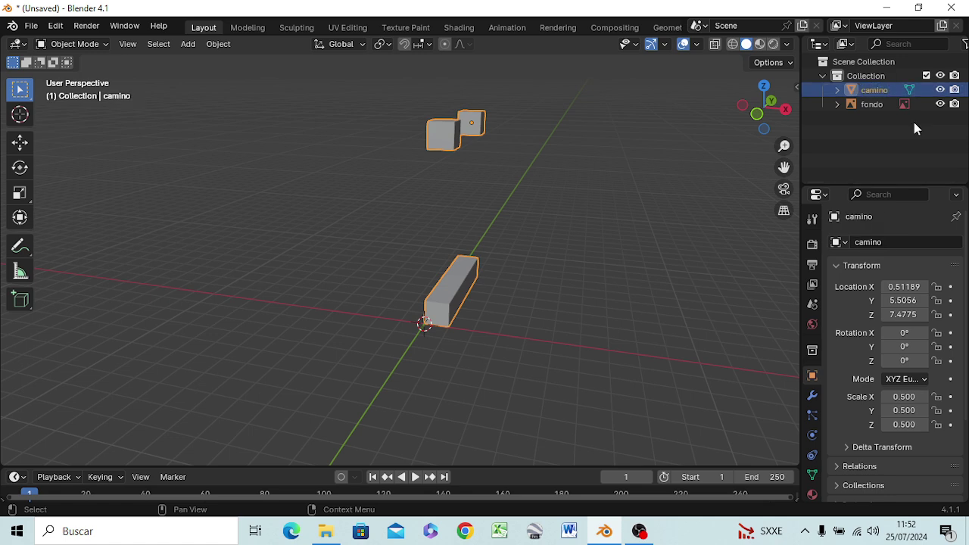
pyautogui.doubleClick(873, 91)
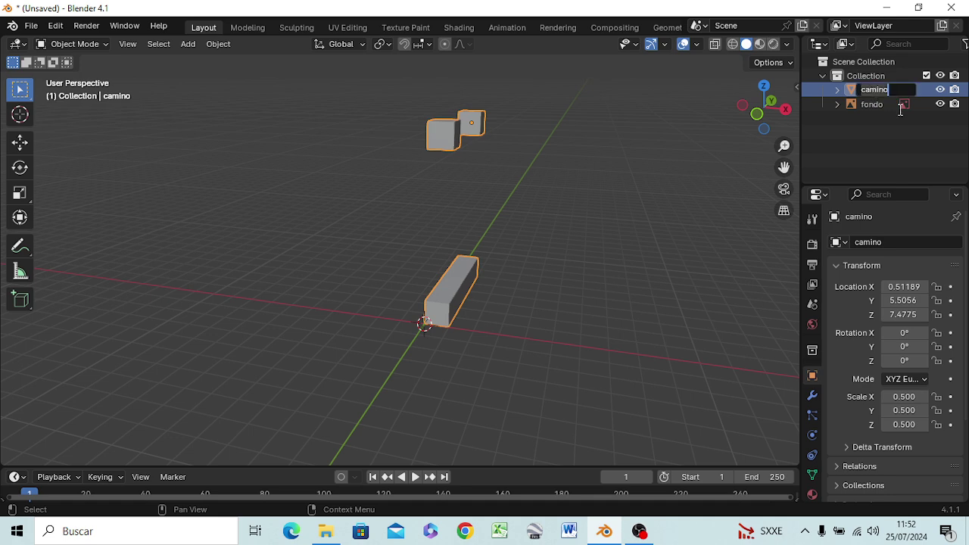
pyautogui.write('Ch')
pyautogui.press('Return')
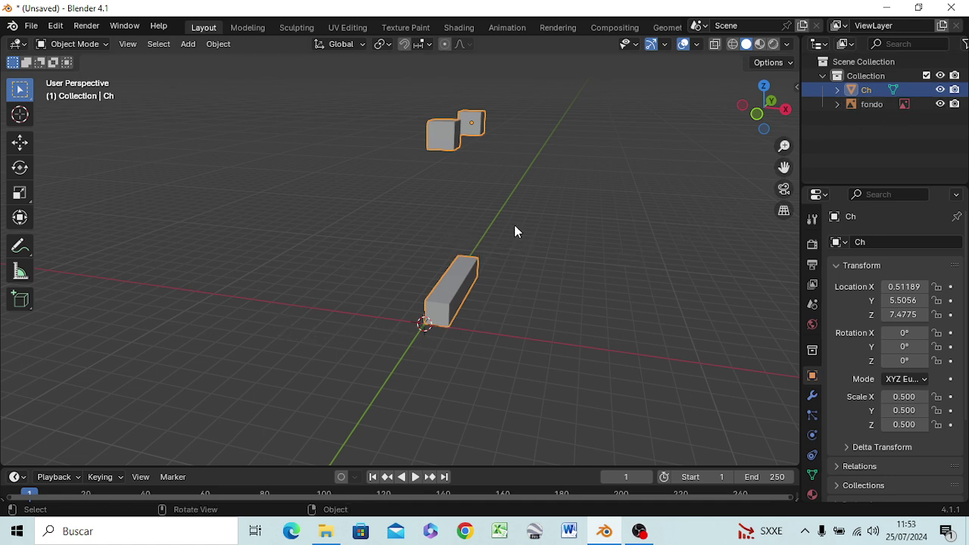
# Step: In Edit Mode face select, select the right end faces of both beams
pyautogui.press('Tab')
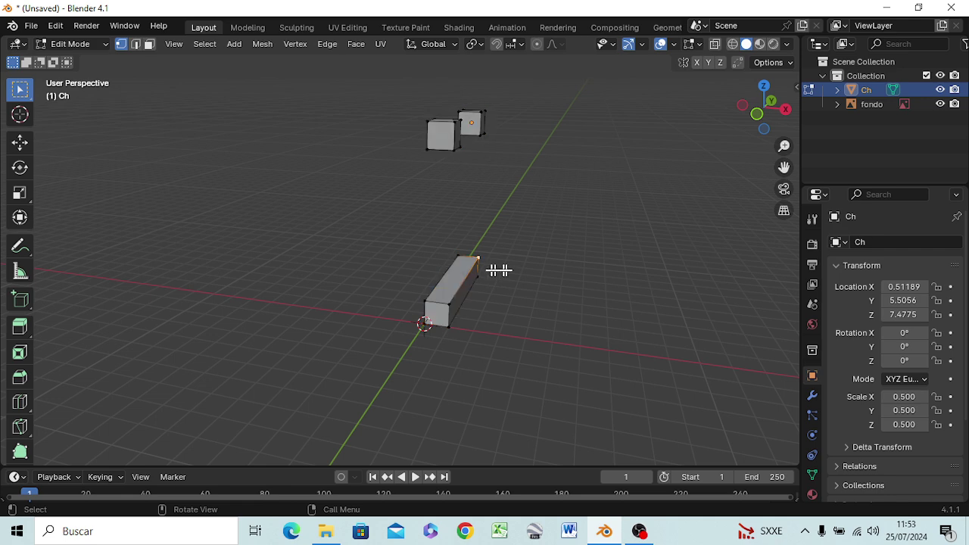
pyautogui.press('3')
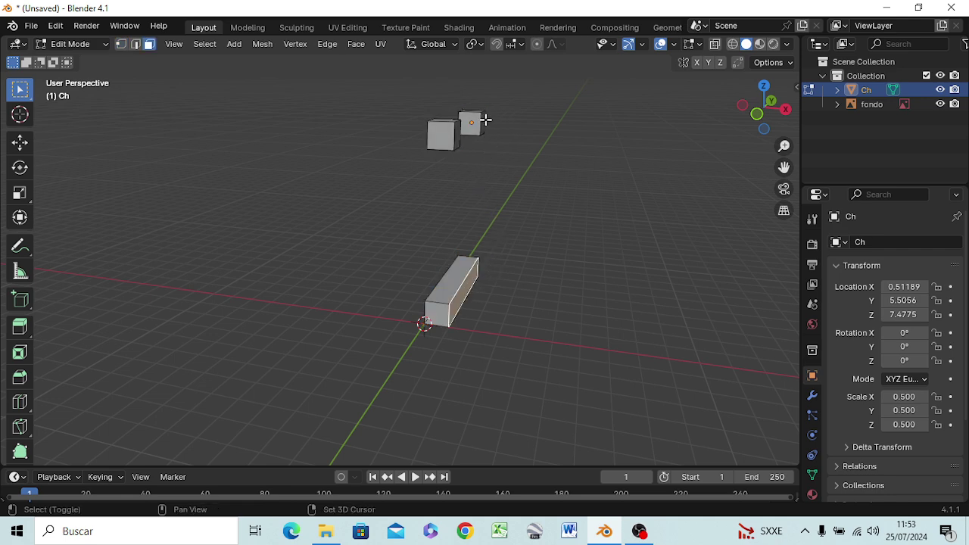
pyautogui.keyDown('shift'); pyautogui.click(482, 119); pyautogui.keyUp('shift')
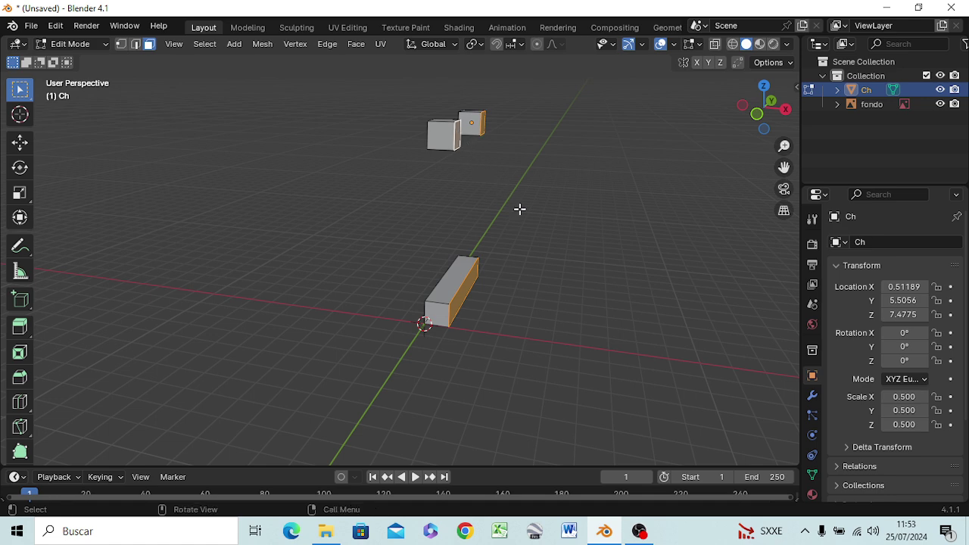
pyautogui.press('e')
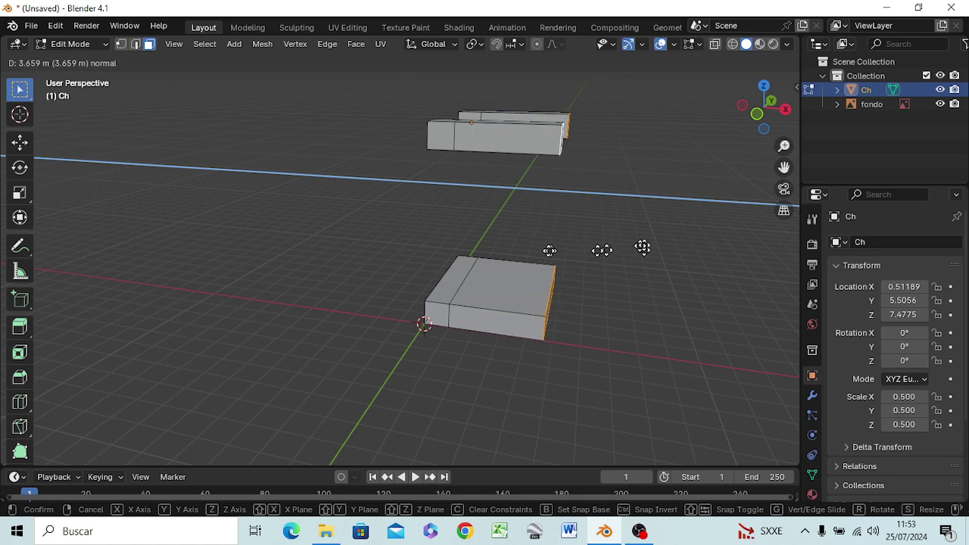
pyautogui.press('Escape')
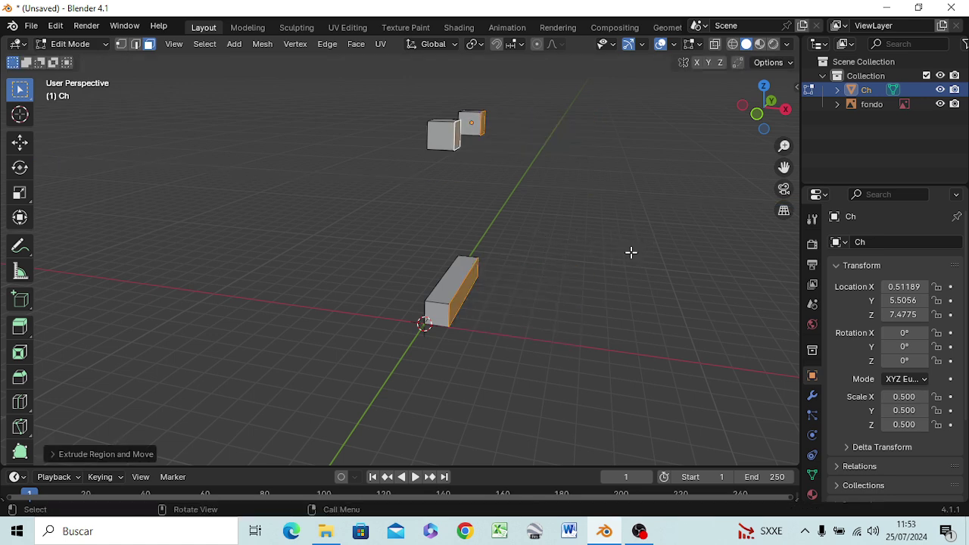
# Step: In front view, extrude the end faces about 8 m along X, then another short segment
pyautogui.press('KP_1')
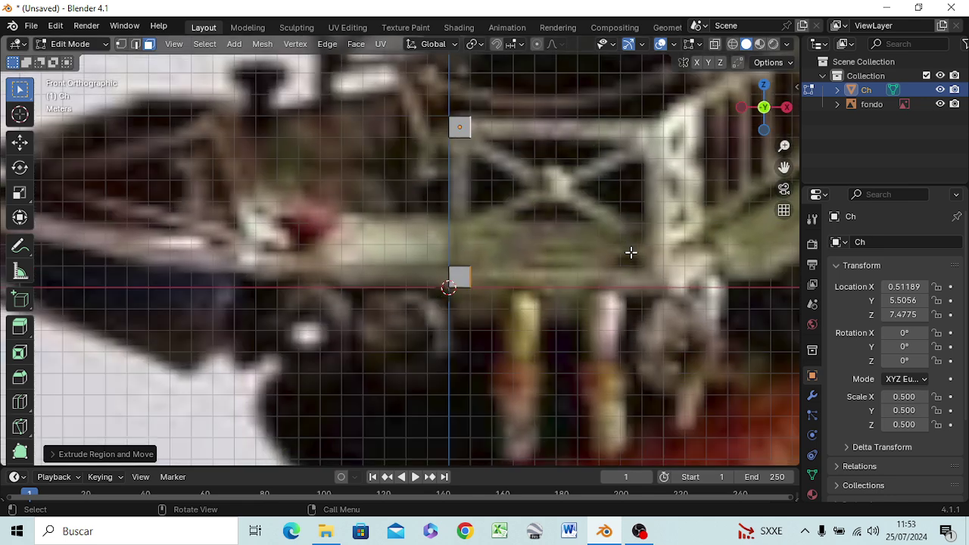
pyautogui.press('e')
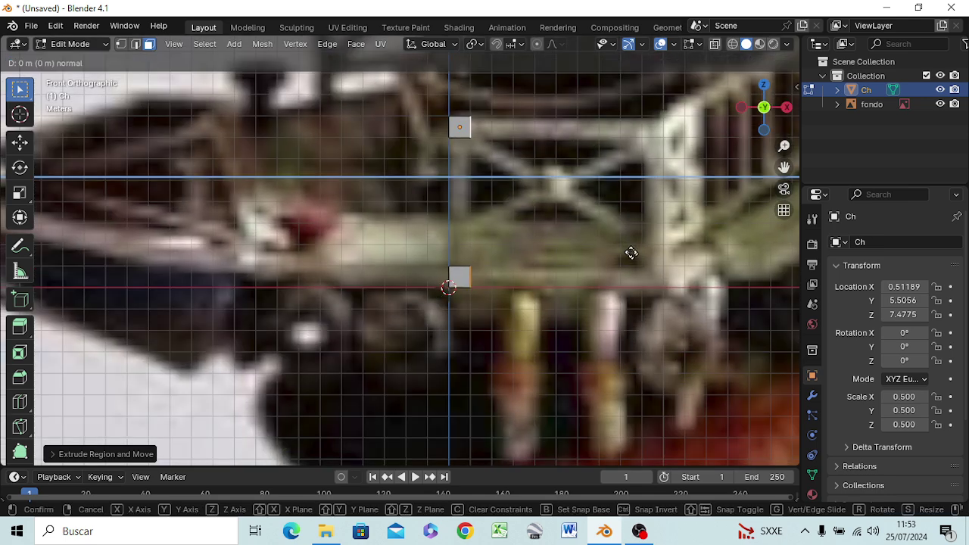
pyautogui.press('x')
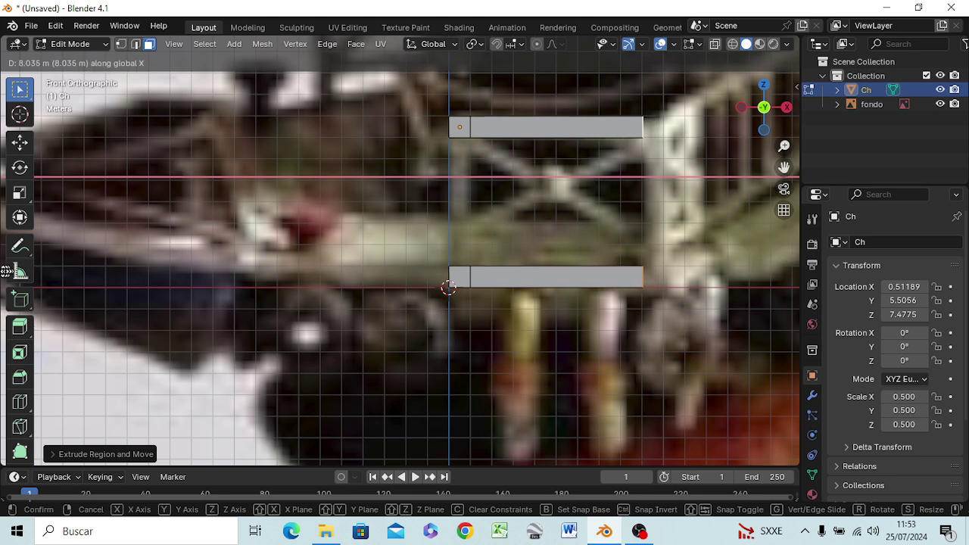
pyautogui.click(6, 272)
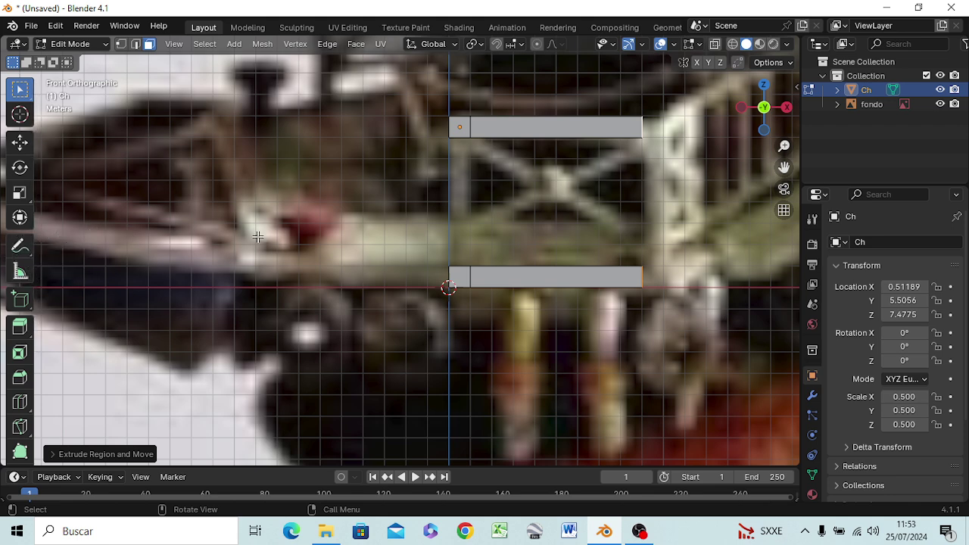
pyautogui.press('e')
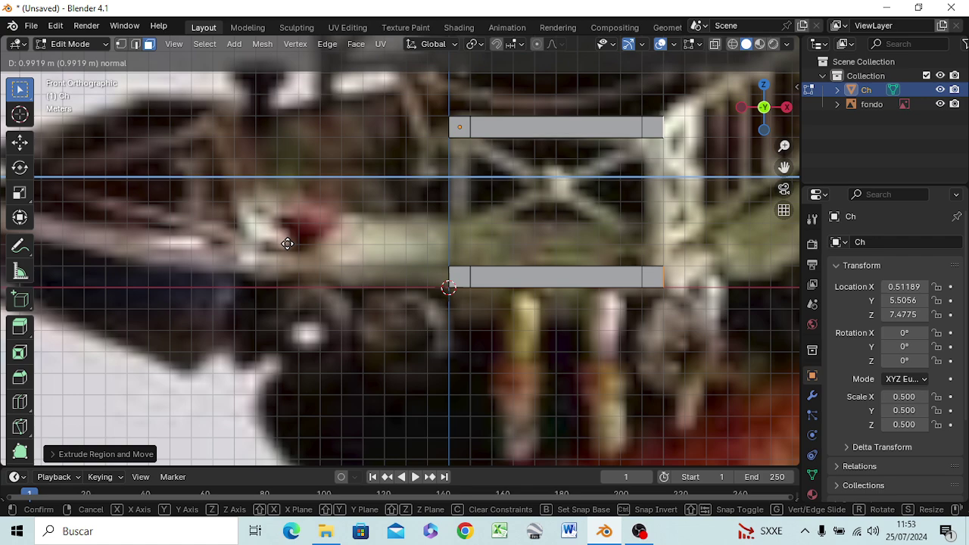
pyautogui.click(288, 243)
pyautogui.moveTo(259, 266)
pyautogui.mouseDown(button='middle')
pyautogui.moveTo(241, 303)
pyautogui.moveTo(210, 324)
pyautogui.moveTo(109, 300)
pyautogui.moveTo(131, 268)
pyautogui.moveTo(118, 298)
pyautogui.mouseUp(button='middle')
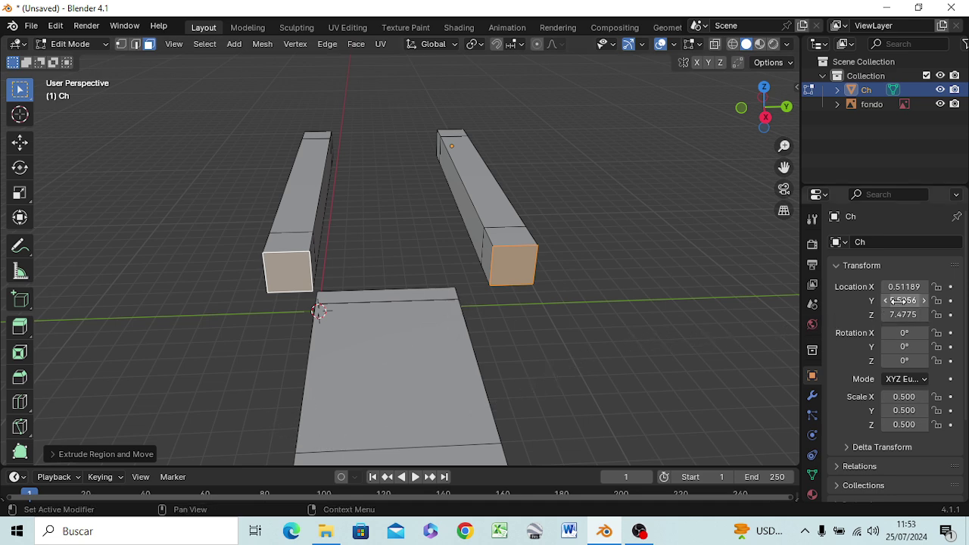
# Step: Orbit to a low side view of the bars, then zoom in on Right Orthographic view
pyautogui.scroll(-3, 617, 239)
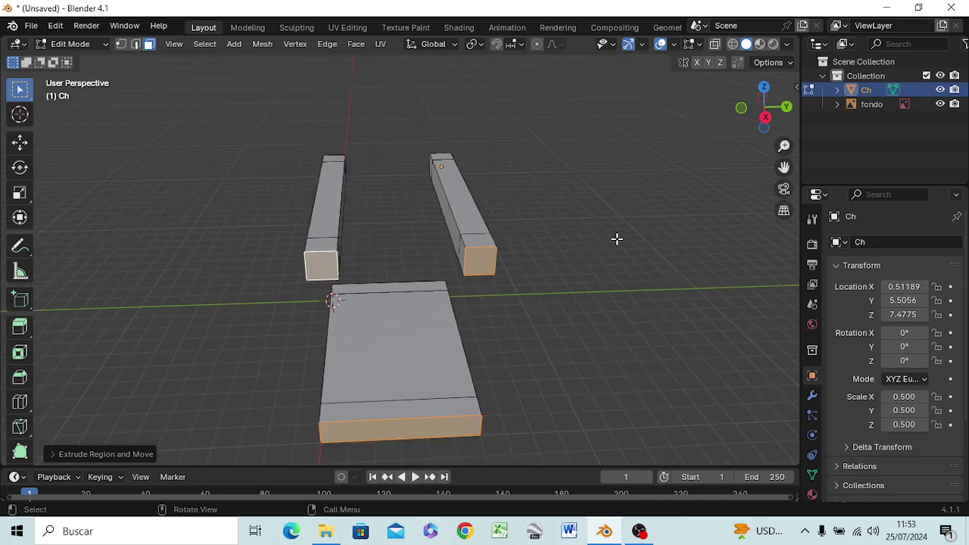
pyautogui.scroll(-2, 530, 333)
pyautogui.moveTo(492, 385)
pyautogui.mouseDown(button='middle')
pyautogui.moveTo(490, 340)
pyautogui.moveTo(484, 349)
pyautogui.mouseUp(button='middle')
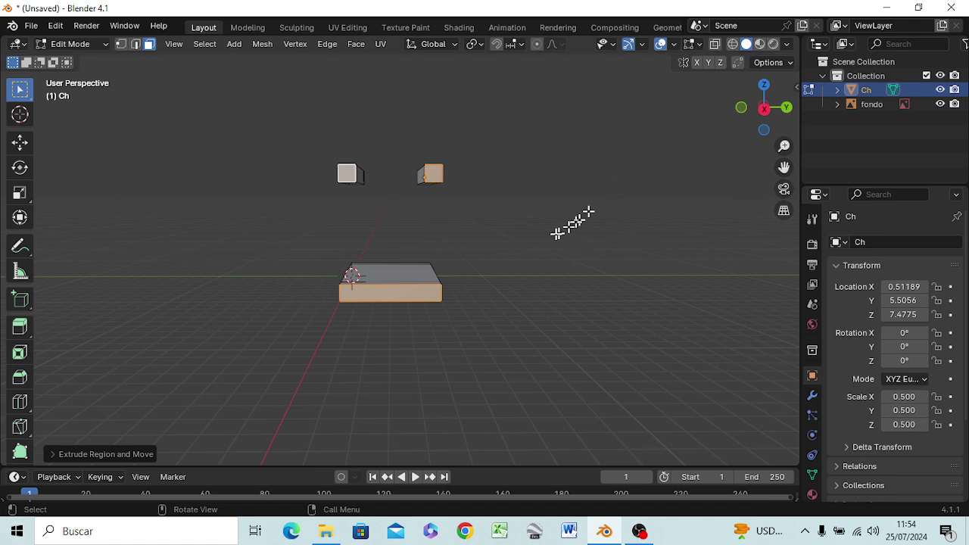
pyautogui.press('KP_3')
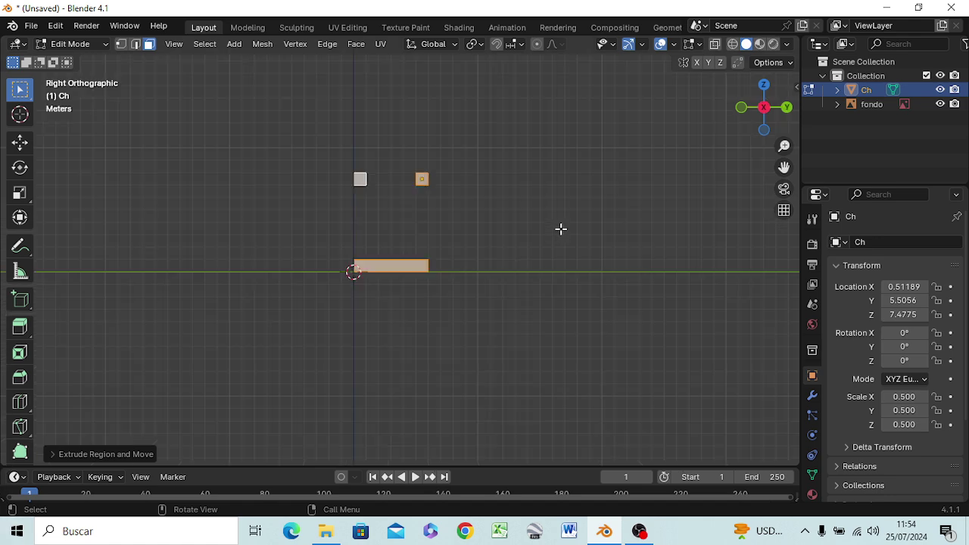
pyautogui.scroll(4, 446, 214)
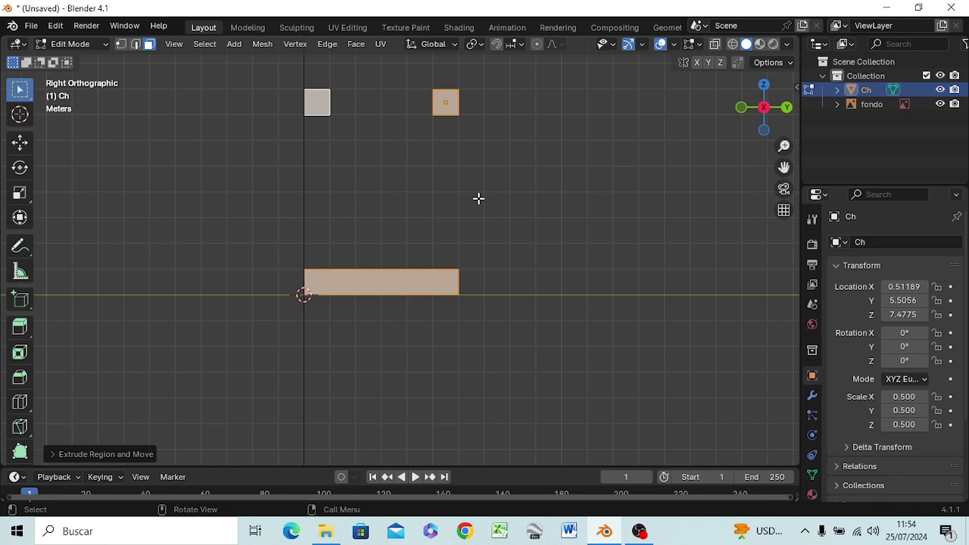
# Step: In wireframe shading, select the upper right square's vertices and move them along Y
pyautogui.press('z')
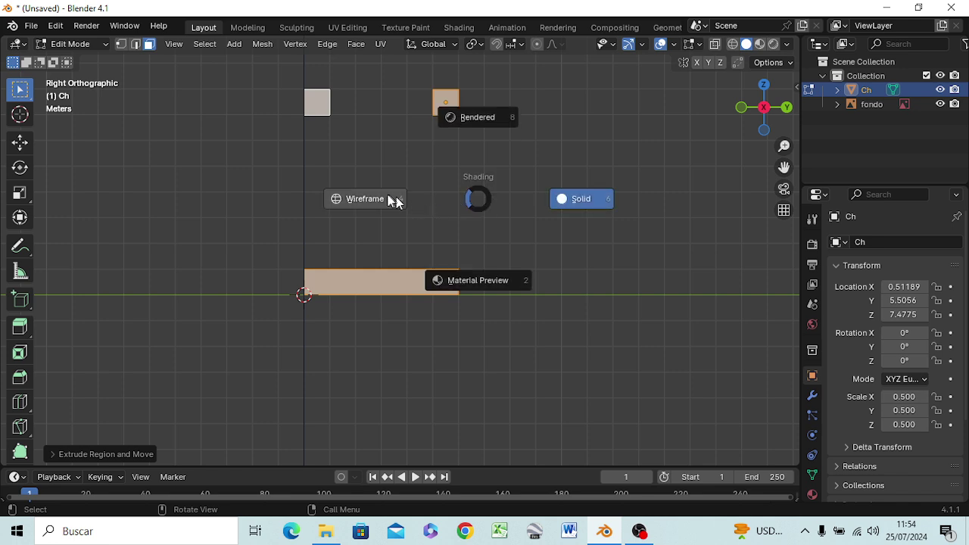
pyautogui.click(389, 199)
pyautogui.click(594, 186)
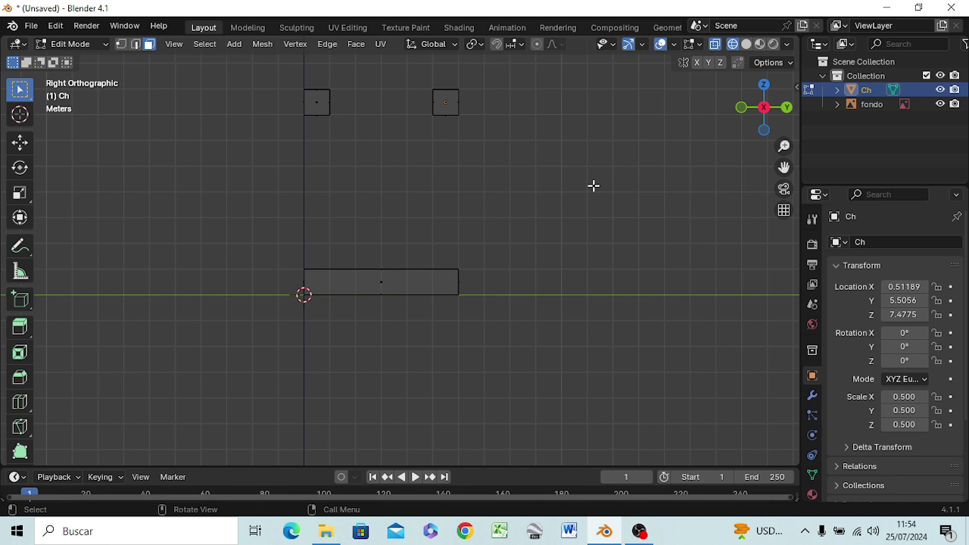
pyautogui.press('1')
pyautogui.moveTo(429, 70); pyautogui.dragTo(497, 321)
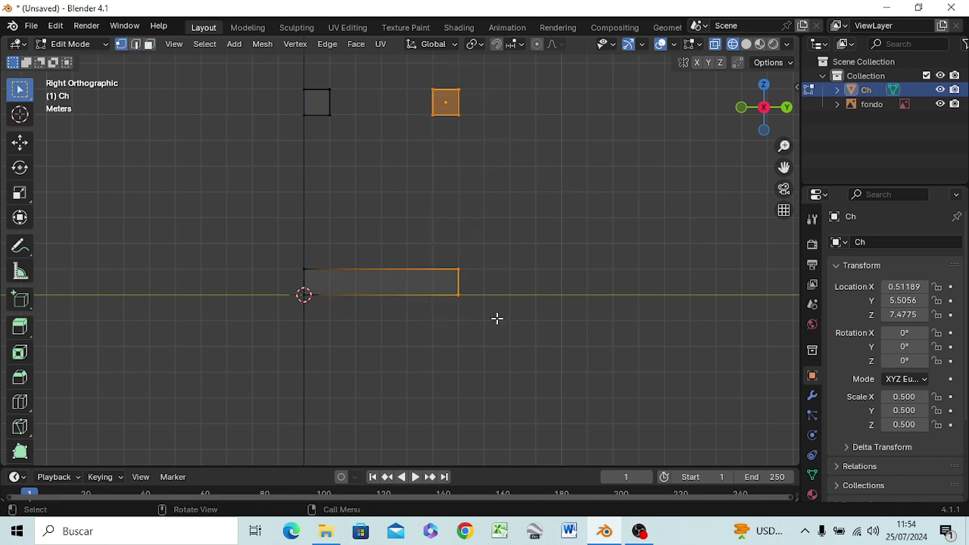
pyautogui.press('g')
pyautogui.press('y')
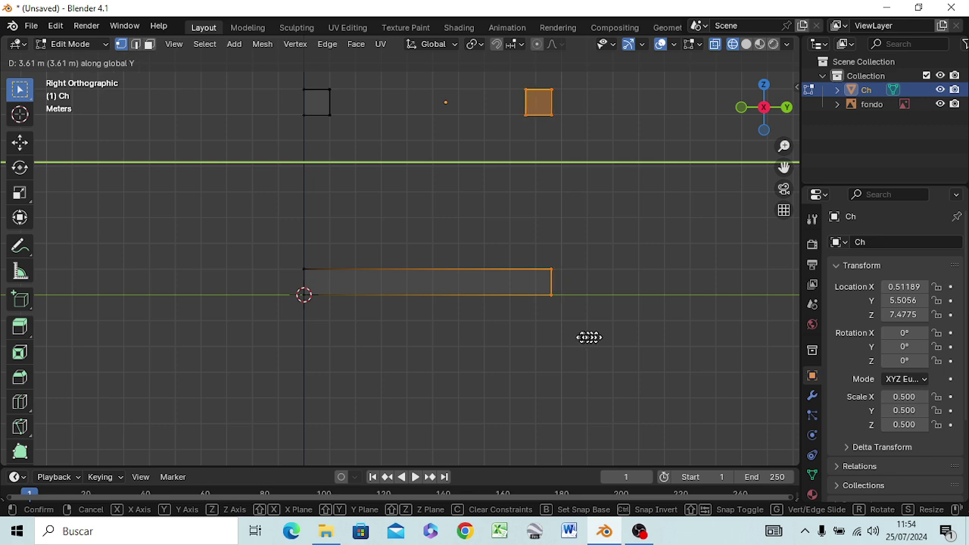
pyautogui.click(548, 339)
pyautogui.moveTo(539, 353); pyautogui.dragTo(547, 393, button='middle')
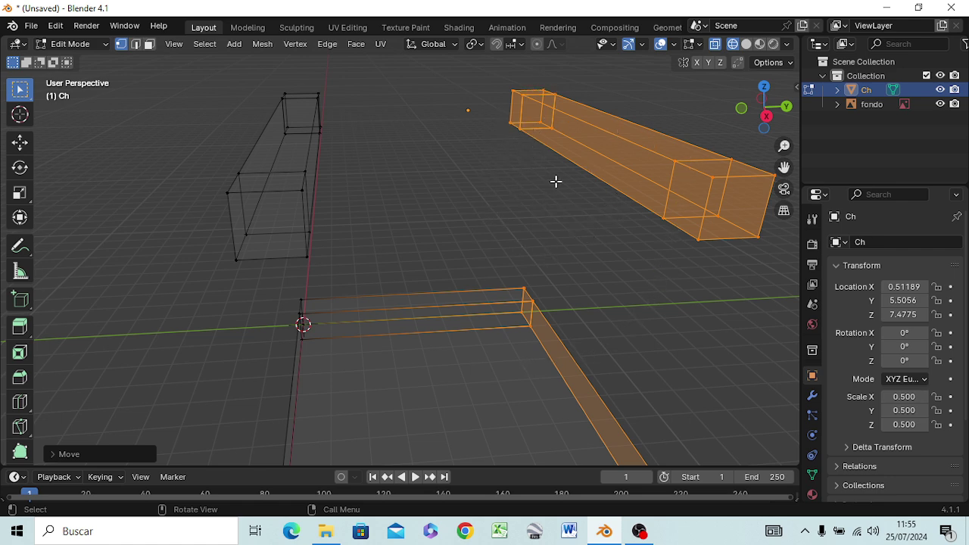
# Step: In front view over the reference, extrude the selected beam ends a short segment along their normal
pyautogui.press('KP_1')
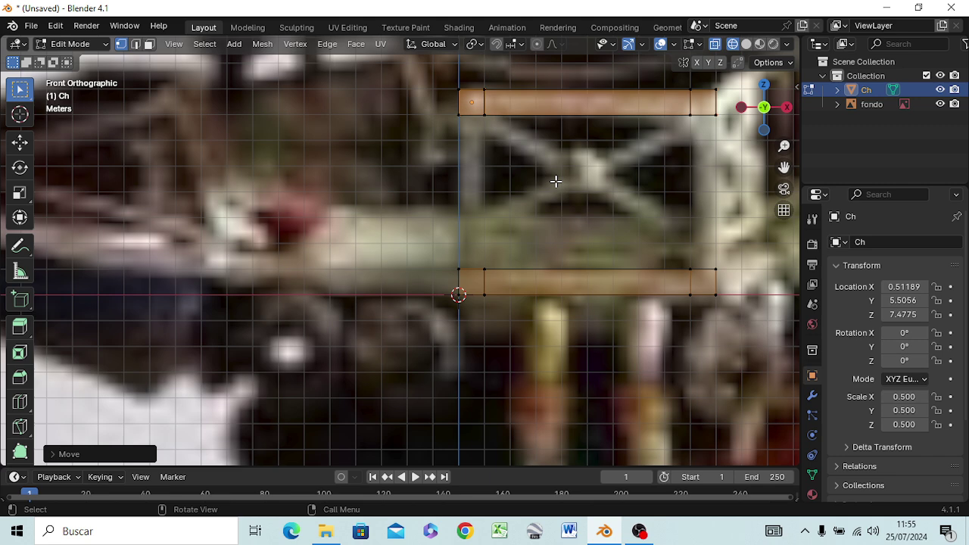
pyautogui.keyDown('shift'); pyautogui.moveTo(573, 220); pyautogui.dragTo(390, 294, button='middle'); pyautogui.keyUp('shift')
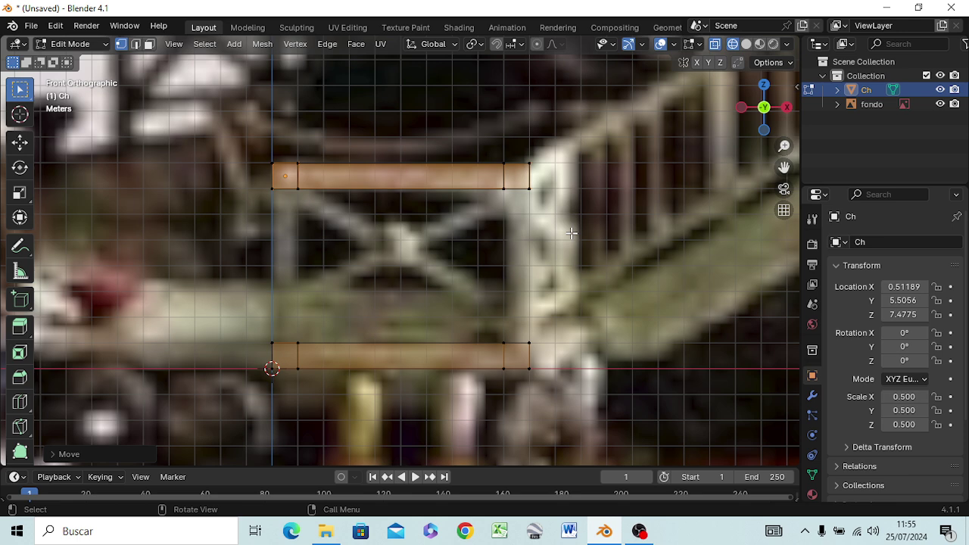
pyautogui.press('e')
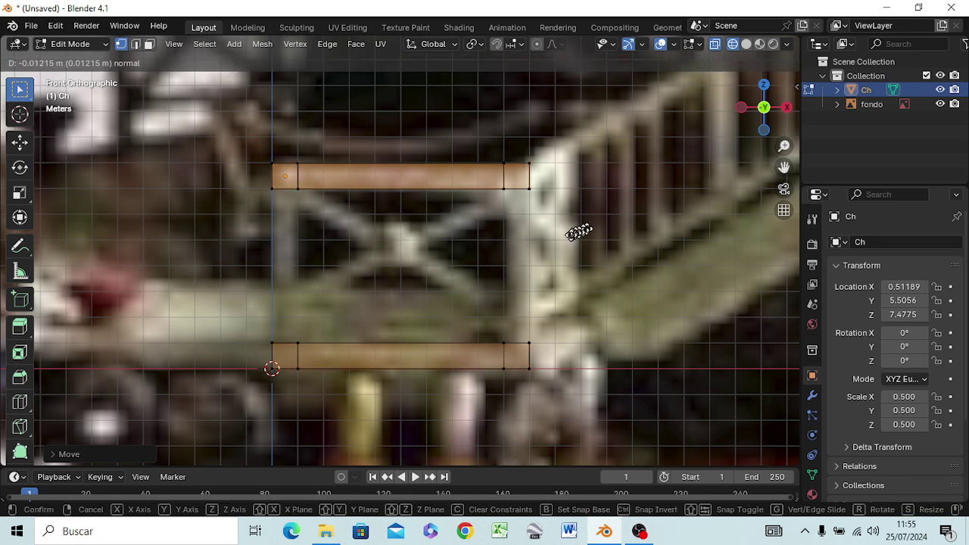
pyautogui.click(538, 250)
pyautogui.moveTo(538, 251)
pyautogui.mouseDown(button='middle')
pyautogui.moveTo(549, 249)
pyautogui.moveTo(485, 260)
pyautogui.moveTo(513, 250)
pyautogui.moveTo(447, 293)
pyautogui.mouseUp(button='middle')
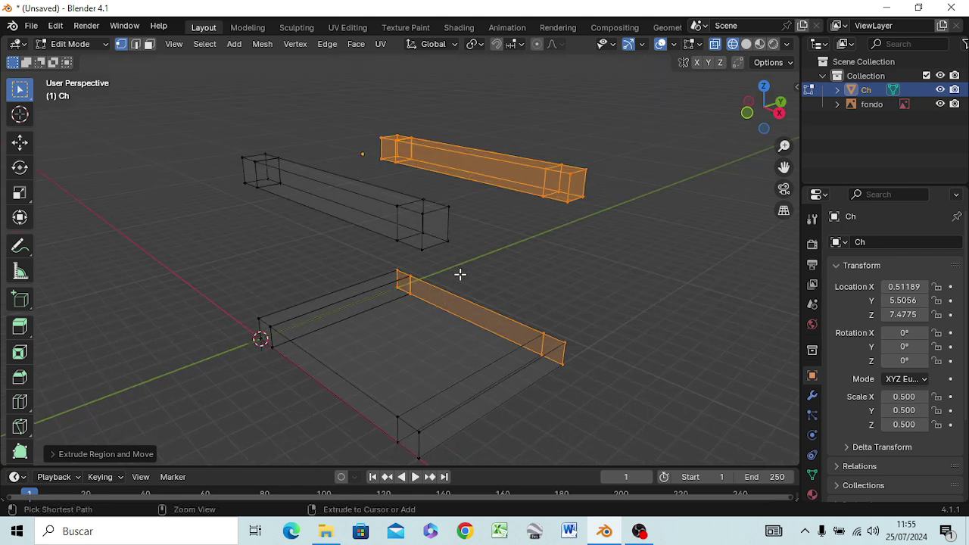
# Step: Extend the selection along the lower frame and move it together with the upper bar
pyautogui.keyDown('ctrl'); pyautogui.click(460, 274); pyautogui.keyUp('ctrl')
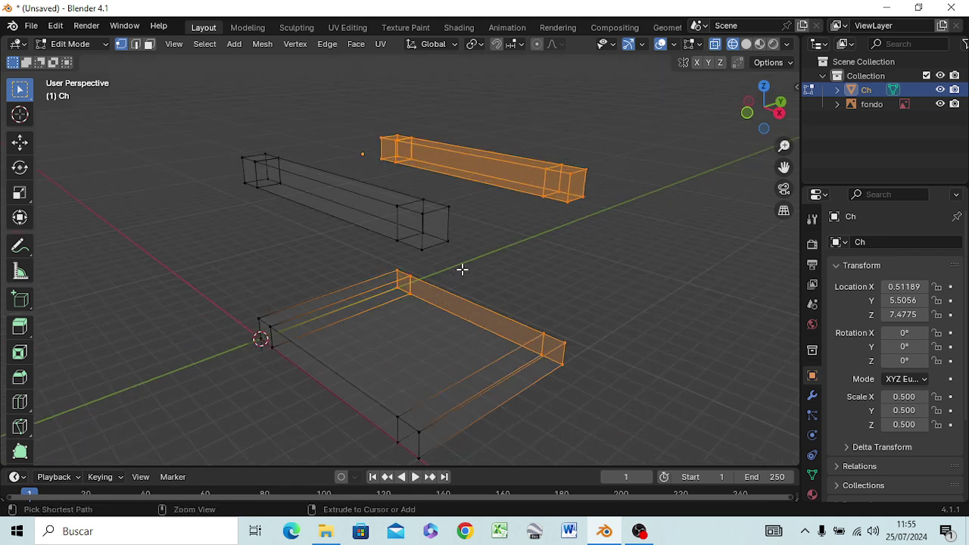
pyautogui.hotkey('ctrl', 'z')
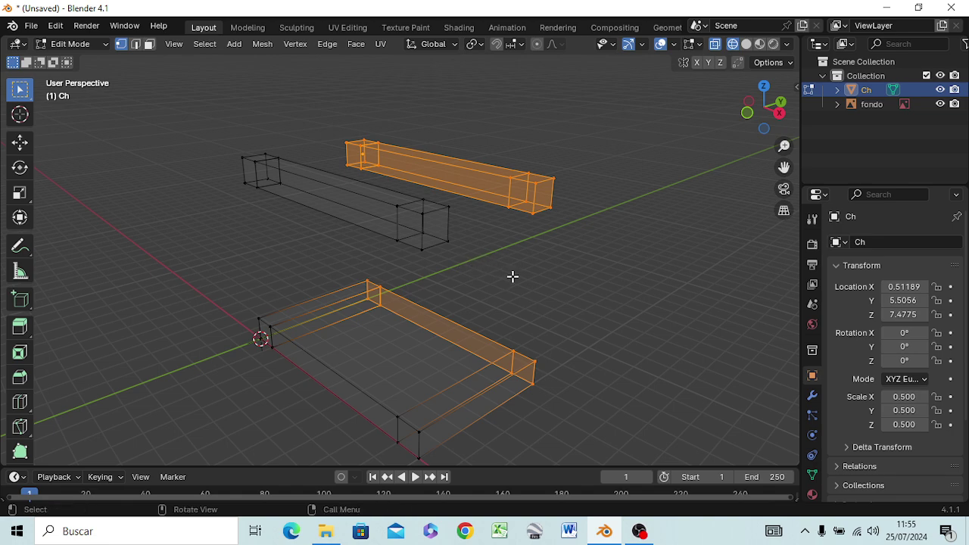
pyautogui.moveTo(596, 273); pyautogui.dragTo(522, 248, button='middle')
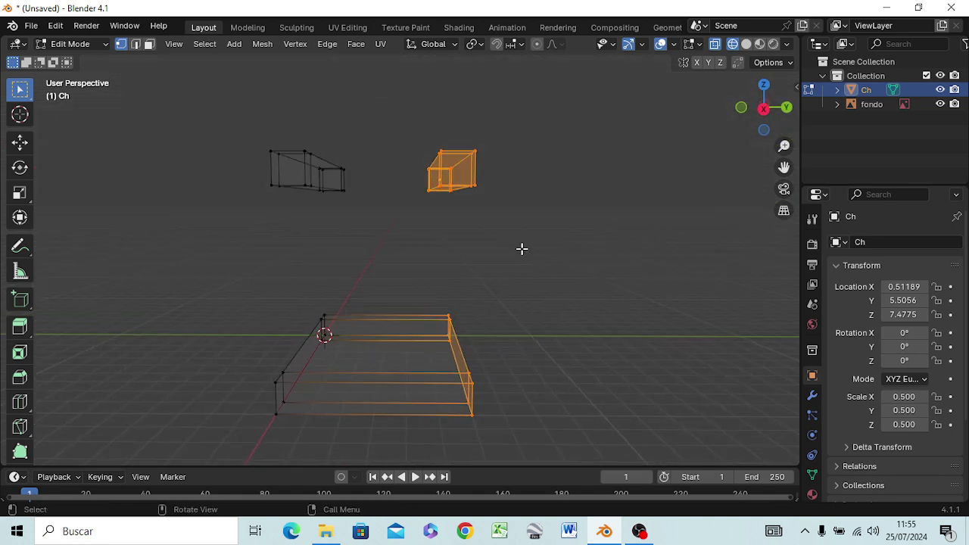
# Step: In right side view, slide the selected vertices, then move them 0.3675 m along X
pyautogui.press('KP_3')
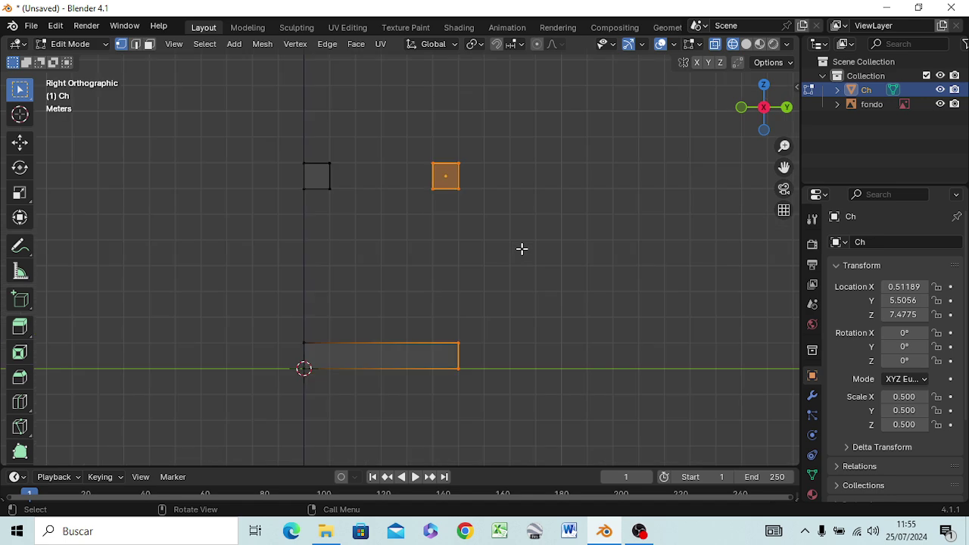
pyautogui.press('g')
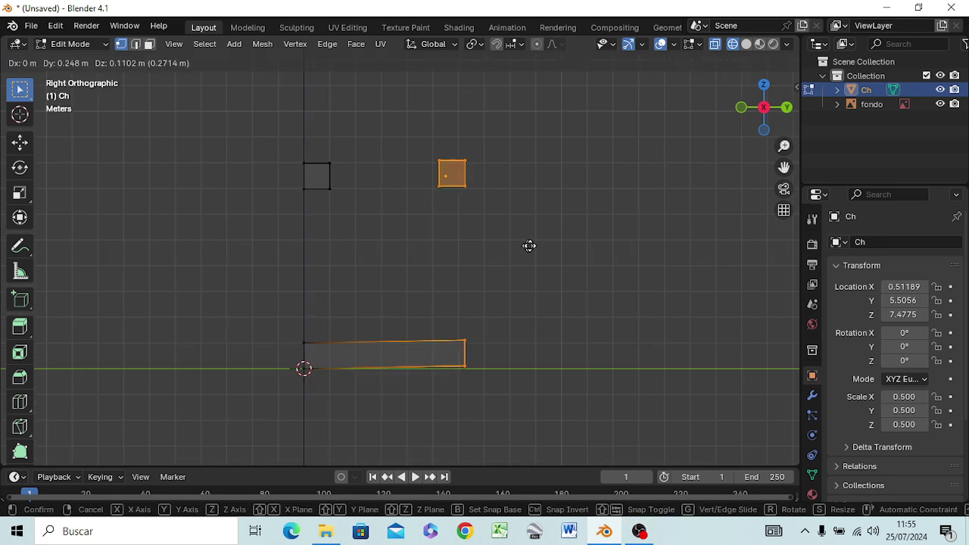
pyautogui.press('x')
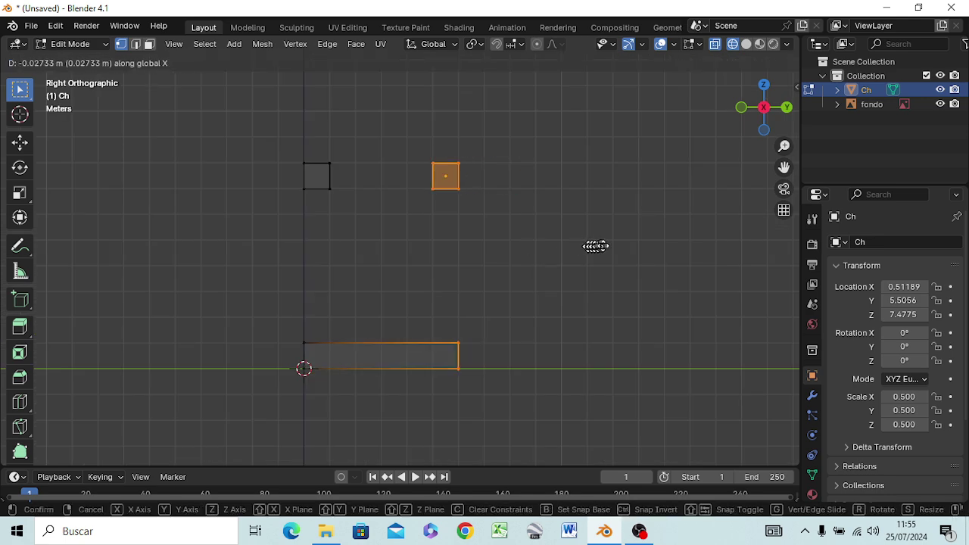
pyautogui.press('g')
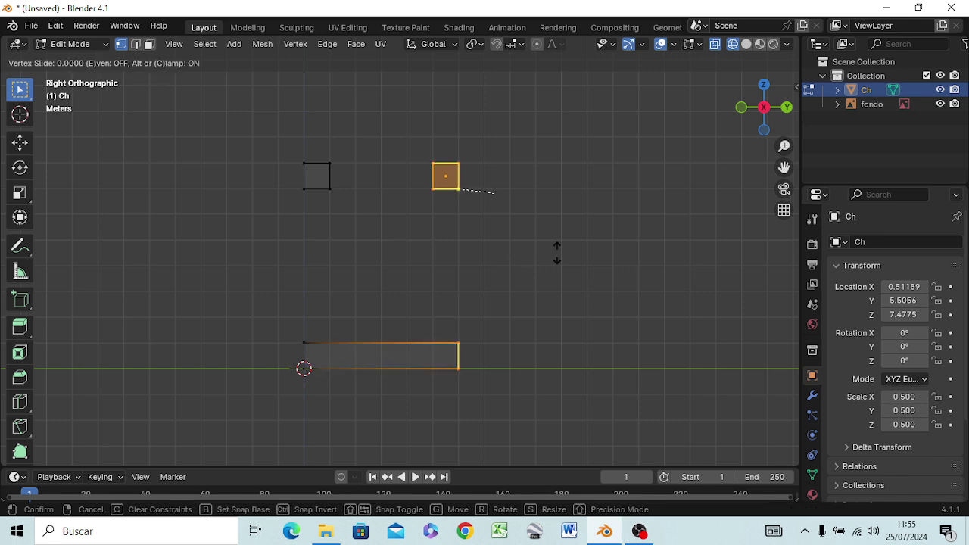
pyautogui.click(556, 252)
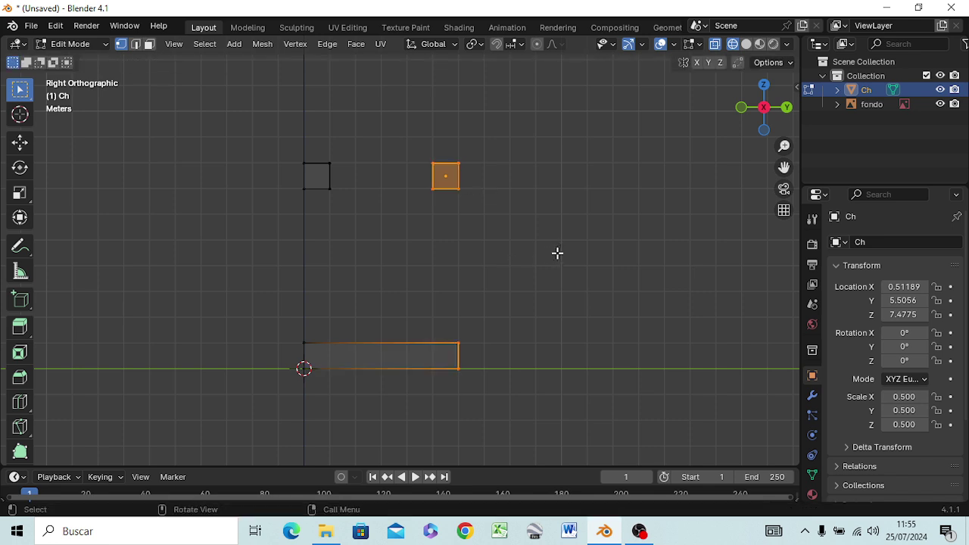
pyautogui.press('g')
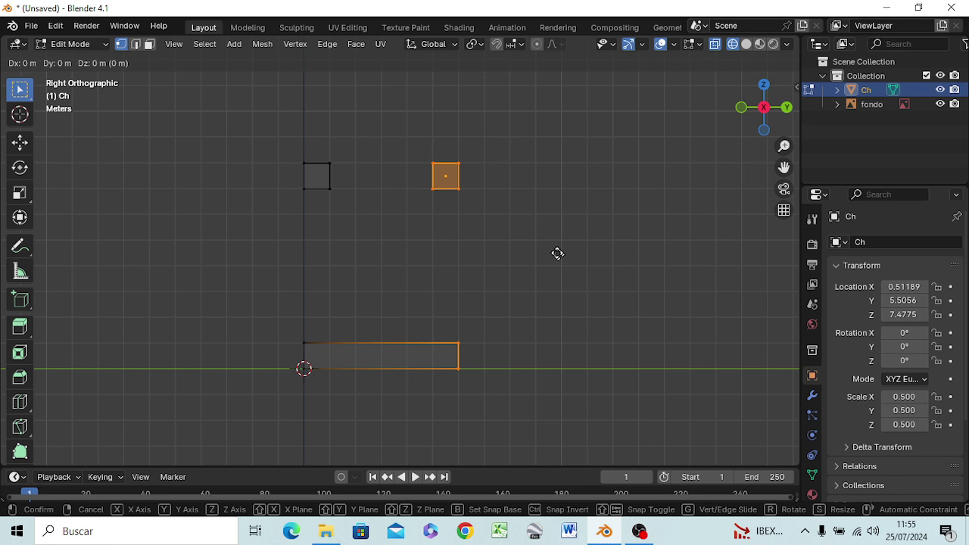
pyautogui.press('x')
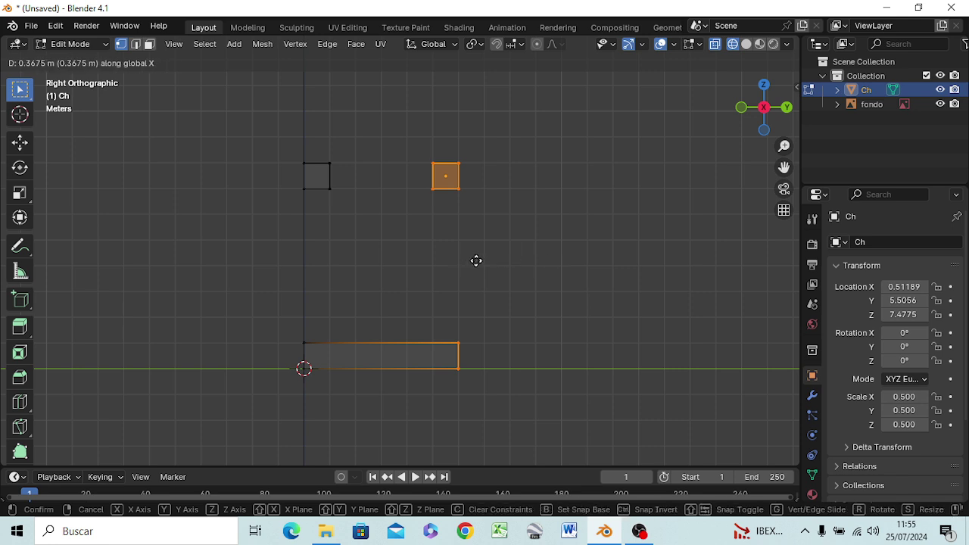
pyautogui.click(476, 260)
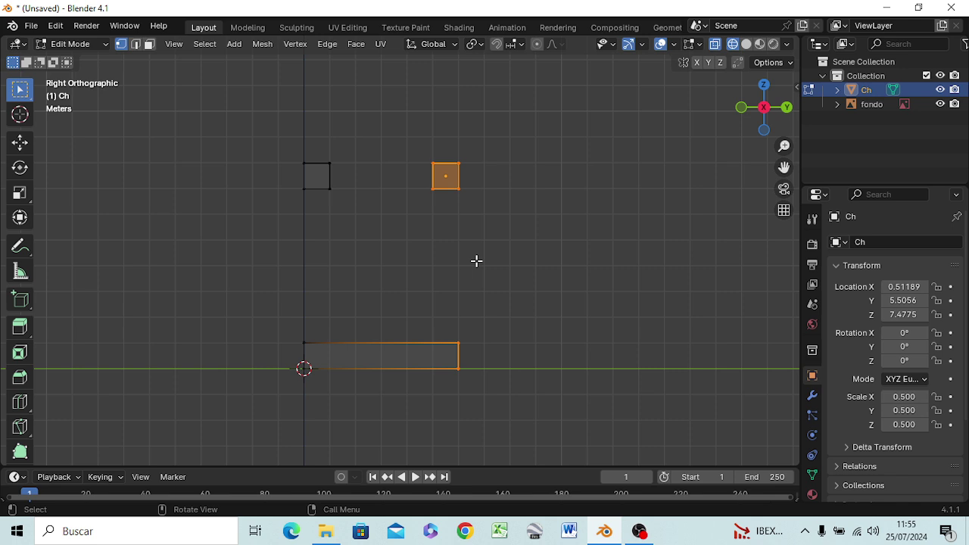
# Step: Move the selection along X again, then select the right square and lower rectangle
pyautogui.press('g')
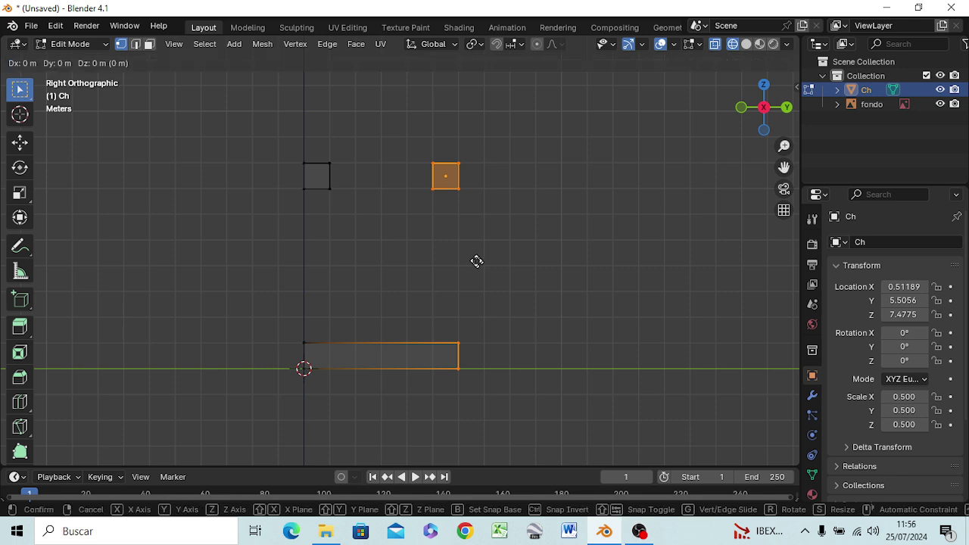
pyautogui.press('x')
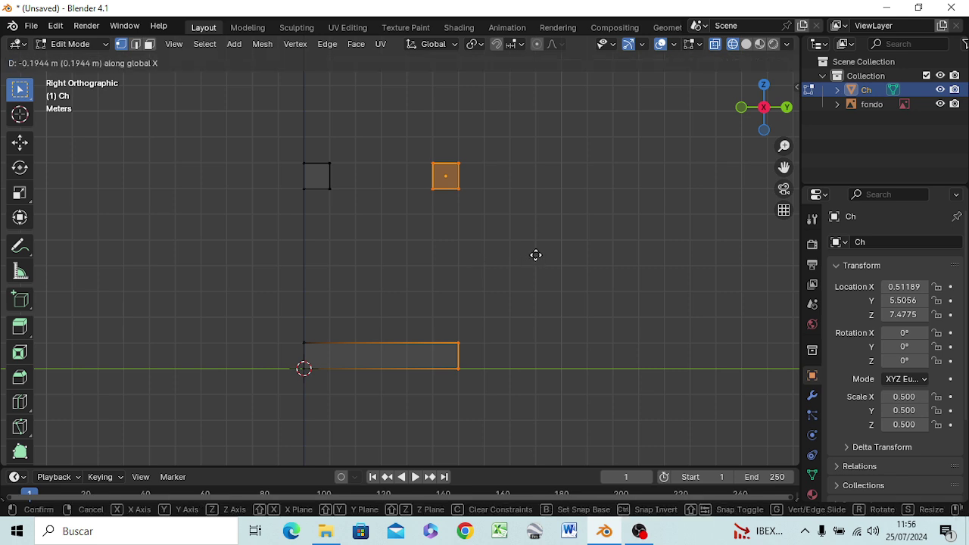
pyautogui.click(513, 257)
pyautogui.click(513, 257)
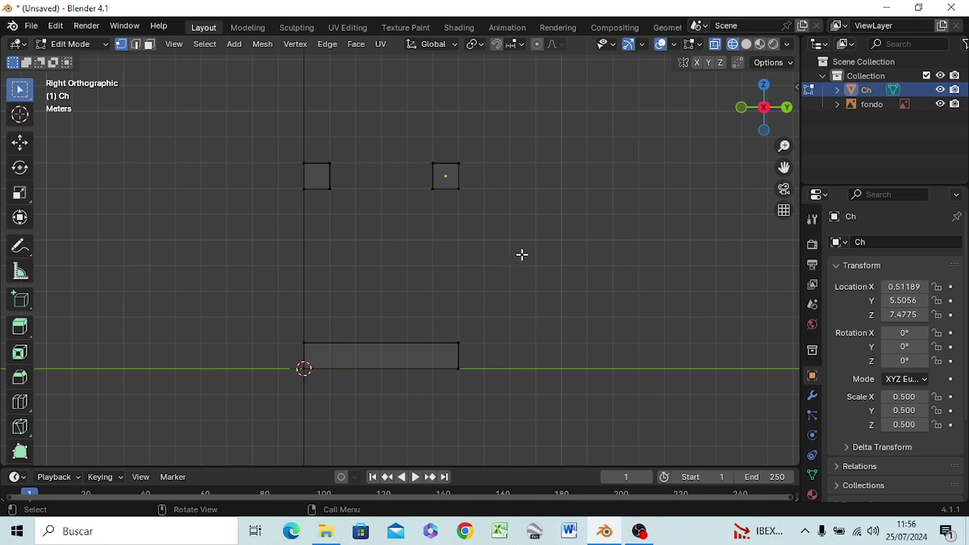
pyautogui.hotkey('ctrl', 'l')
# Step: Box-select the right square and lower beam end vertices and move them along X
pyautogui.hotkey('alt', 'a')
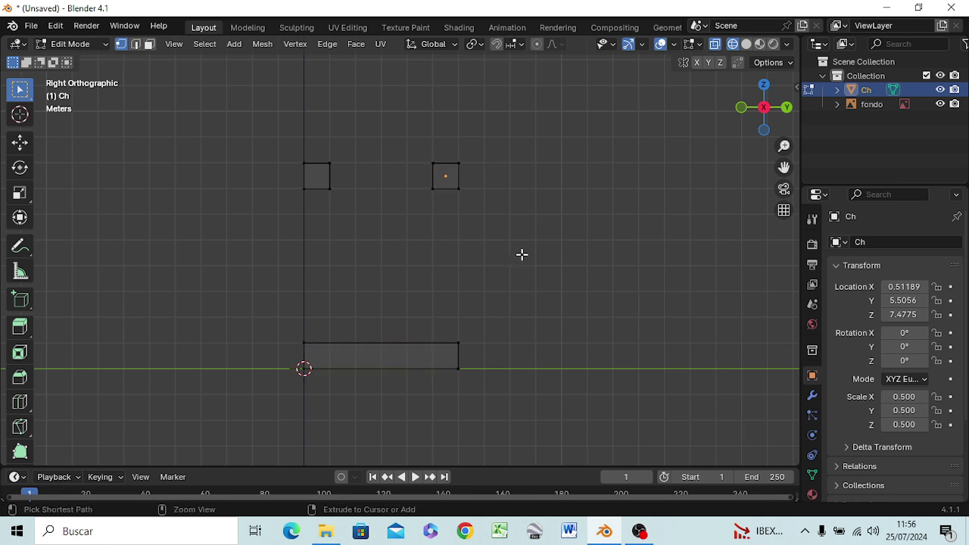
pyautogui.press('3')
pyautogui.press('a')
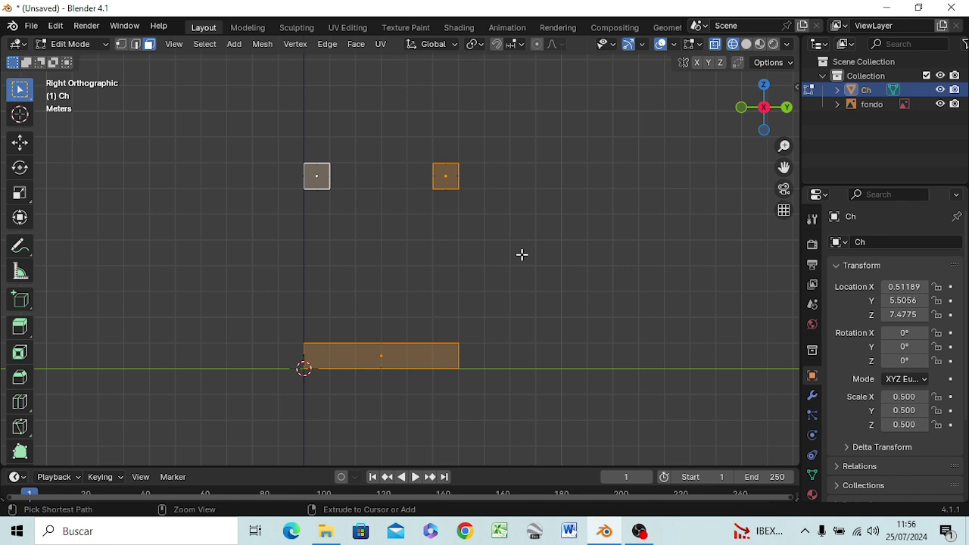
pyautogui.press('1')
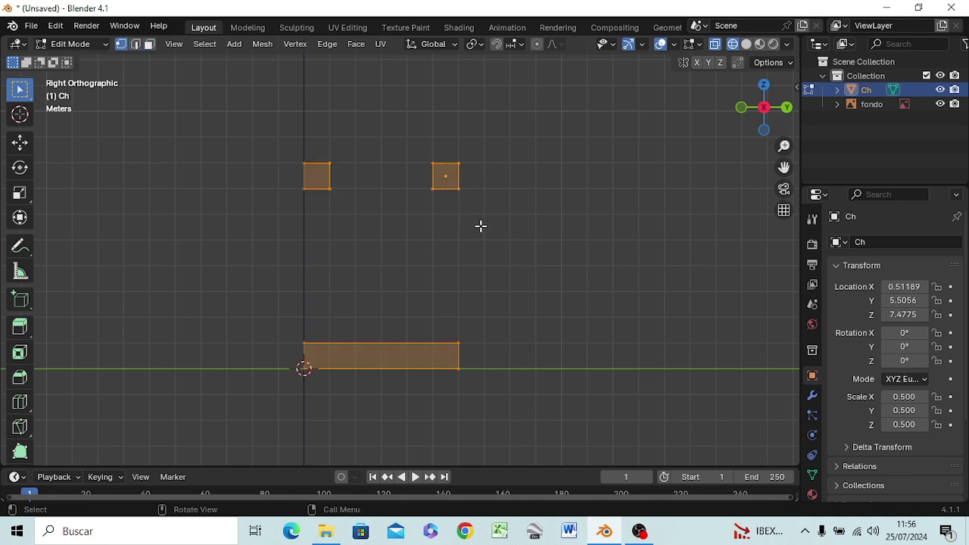
pyautogui.moveTo(412, 128)
pyautogui.mouseDown()
pyautogui.moveTo(517, 390)
pyautogui.moveTo(510, 385)
pyautogui.mouseUp()
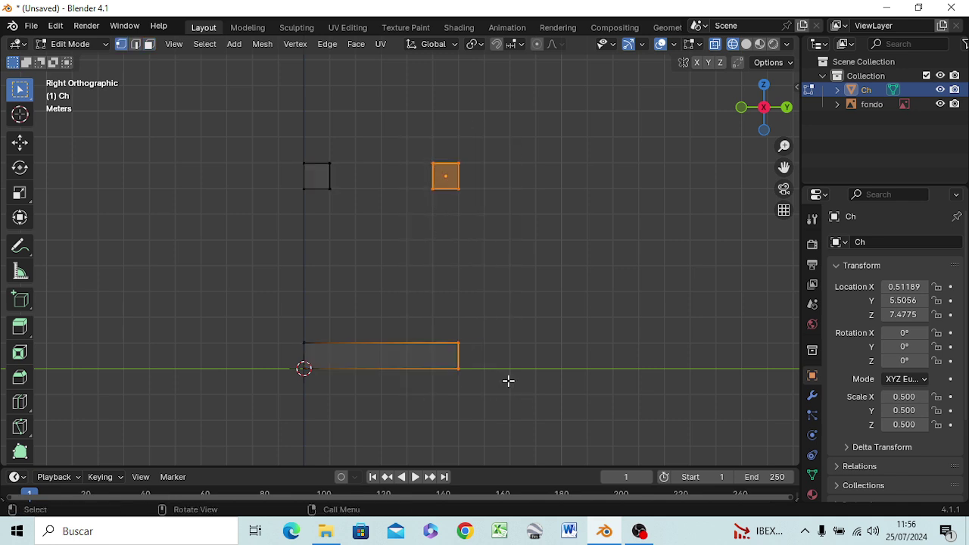
pyautogui.press('g')
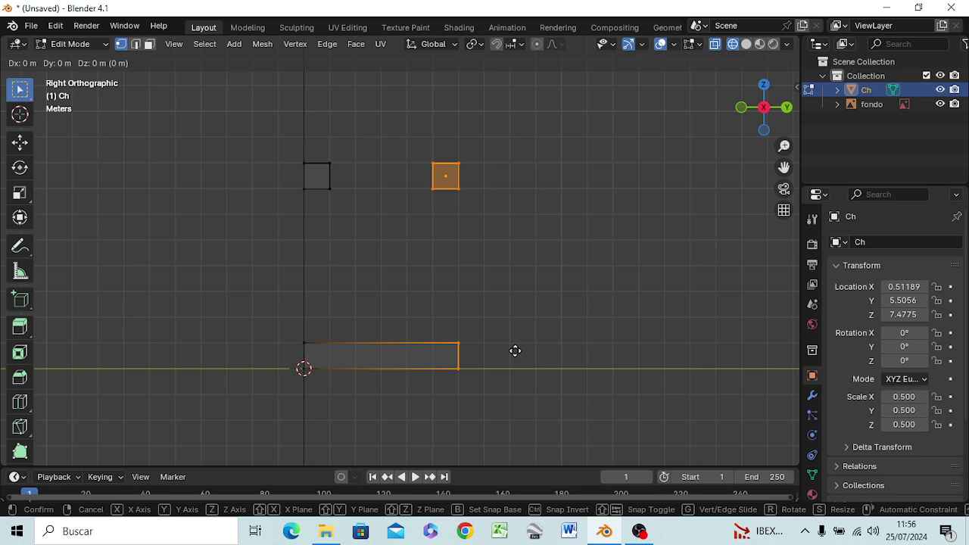
pyautogui.press('x')
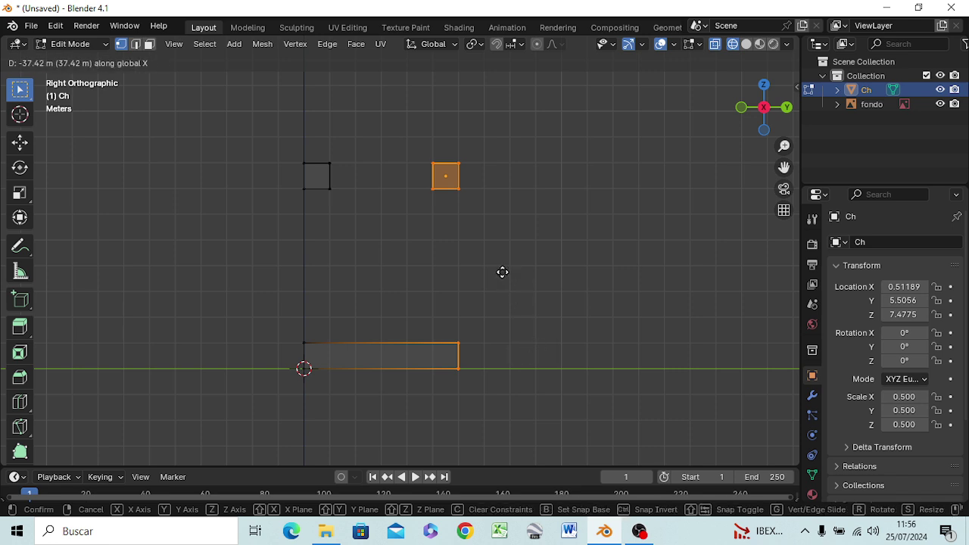
pyautogui.click(501, 272)
# Step: Reselect the right square and lower beam end, cancelling a further X move
pyautogui.click(489, 252)
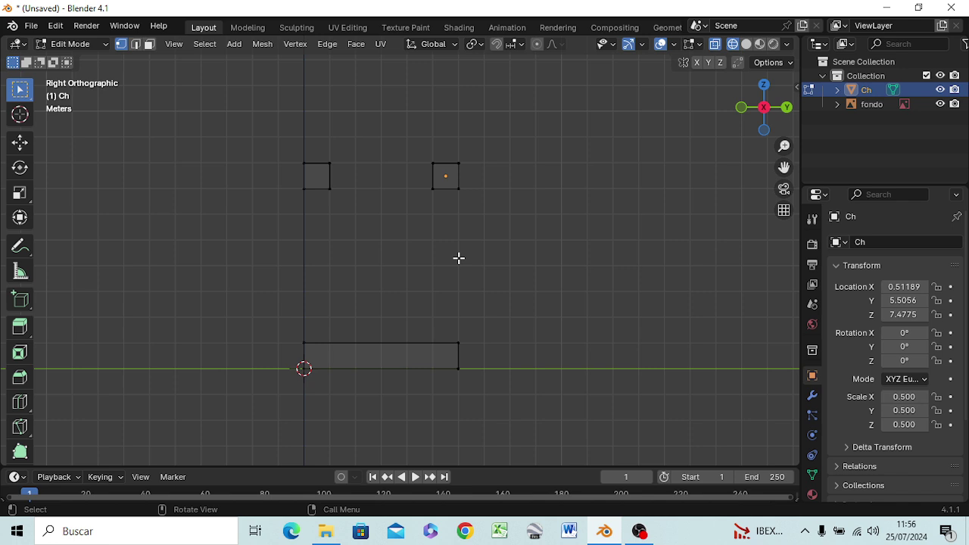
pyautogui.press('Tab')
pyautogui.press('Tab')
pyautogui.moveTo(422, 150); pyautogui.dragTo(470, 372)
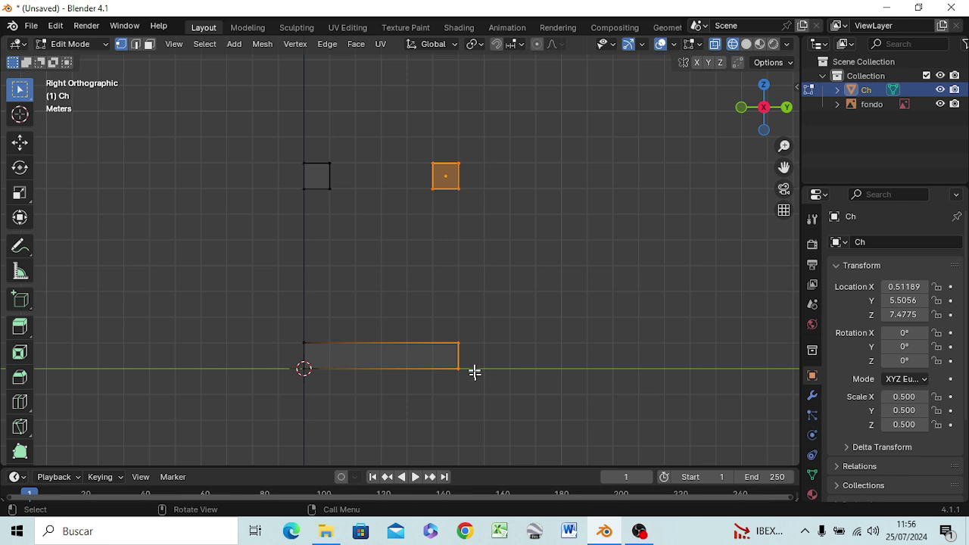
pyautogui.press('g')
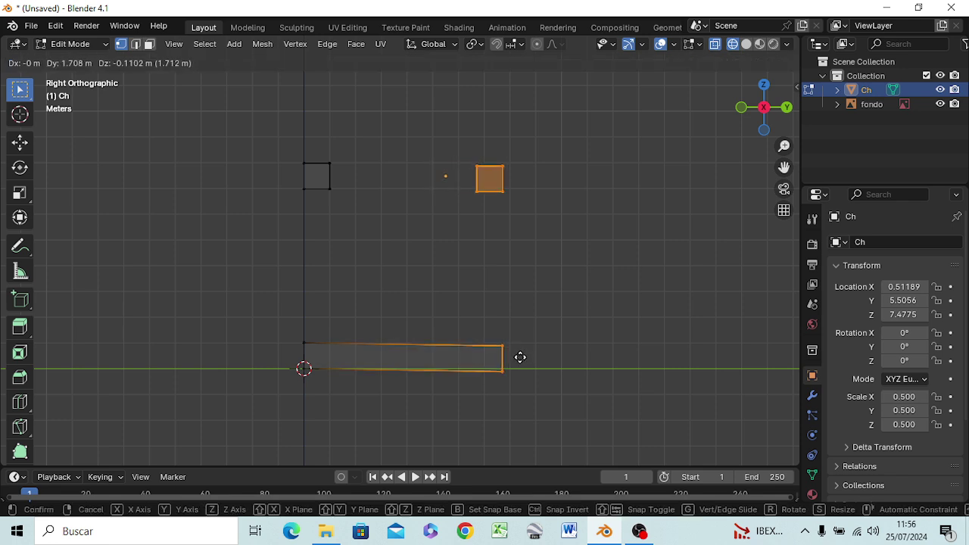
pyautogui.press('x')
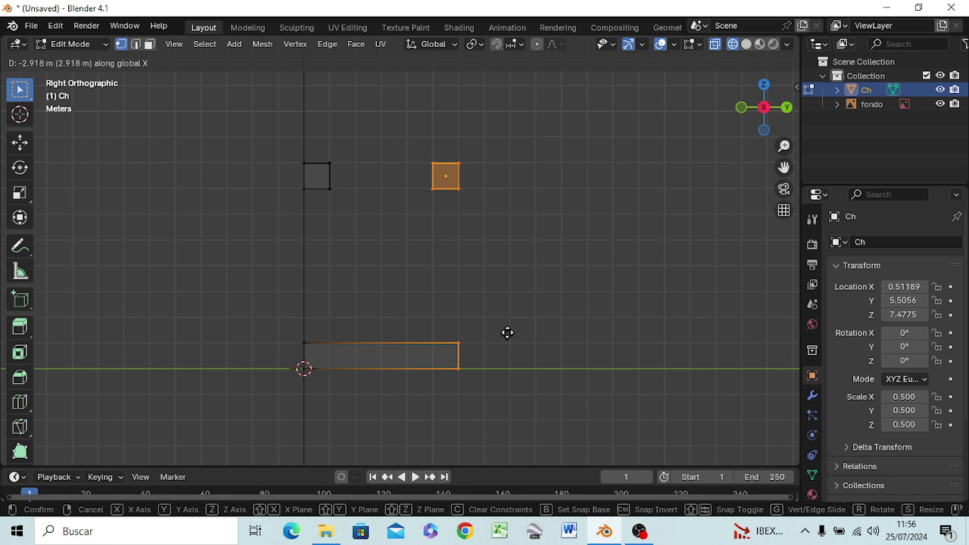
pyautogui.rightClick(496, 215)
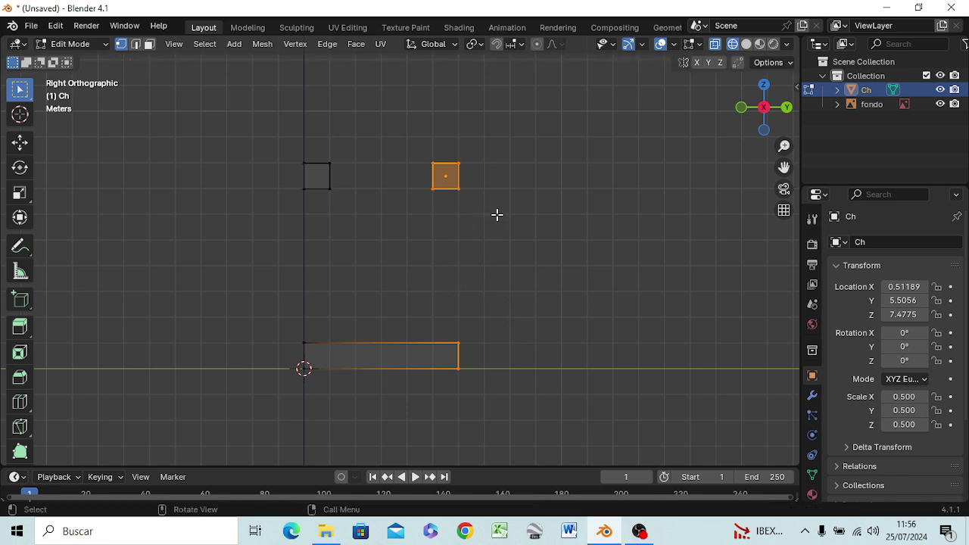
# Step: Move the beam ends about 1.984 m along Y in side view, checking against the front reference
pyautogui.moveTo(477, 290)
pyautogui.mouseDown(button='middle')
pyautogui.moveTo(501, 318)
pyautogui.moveTo(421, 319)
pyautogui.moveTo(481, 293)
pyautogui.mouseUp(button='middle')
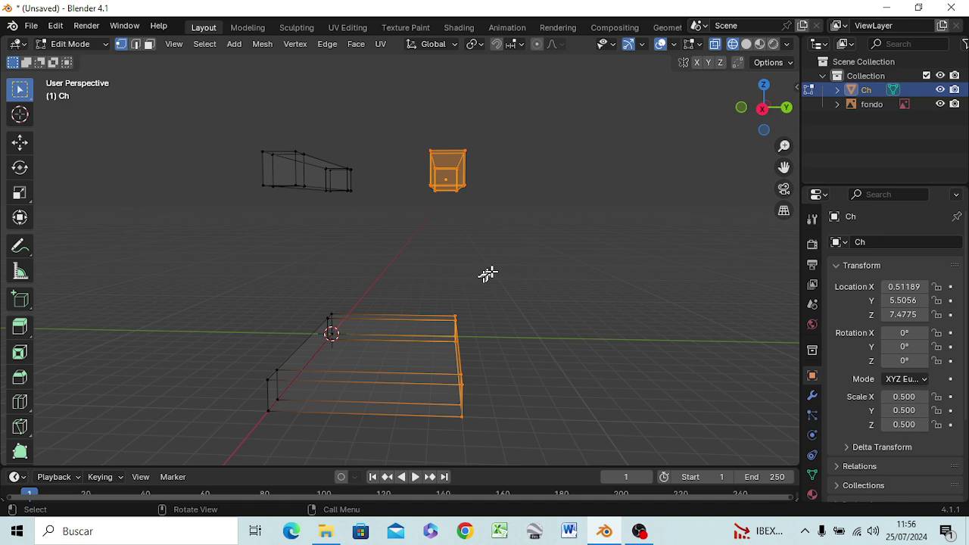
pyautogui.press('g')
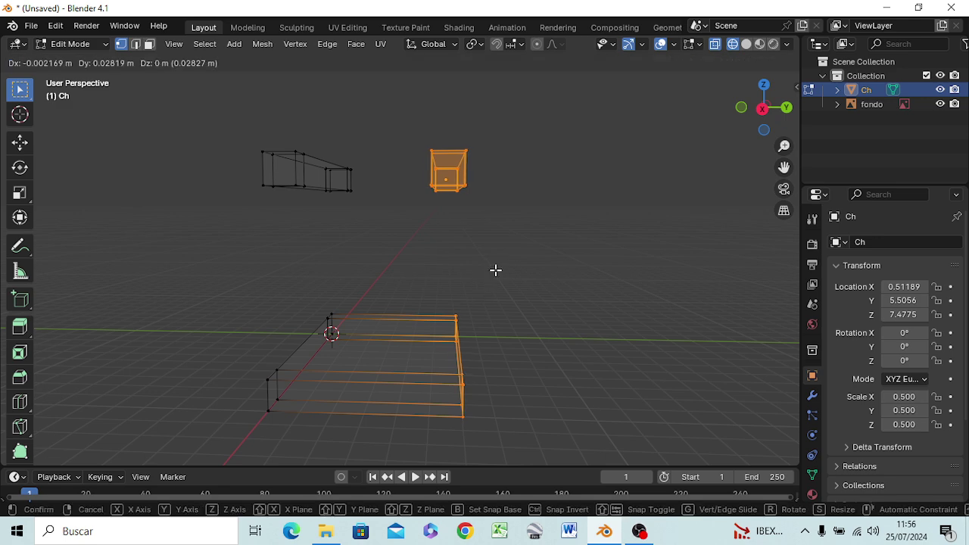
pyautogui.press('Escape')
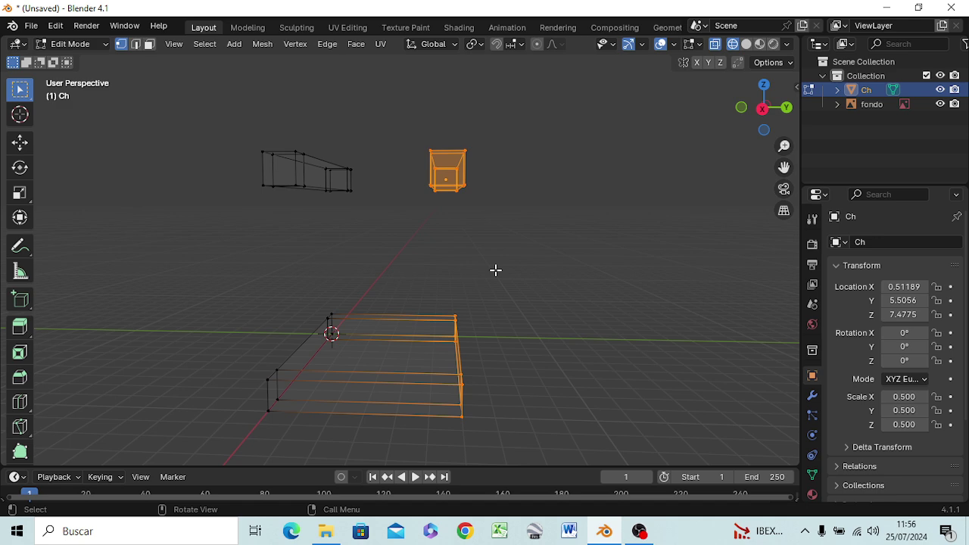
pyautogui.press('KP_3')
pyautogui.press('g')
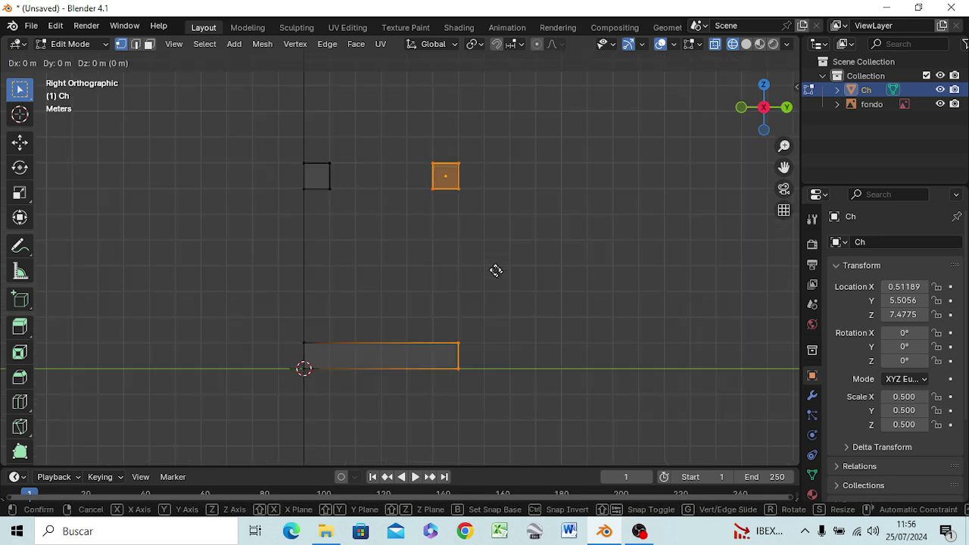
pyautogui.press('y')
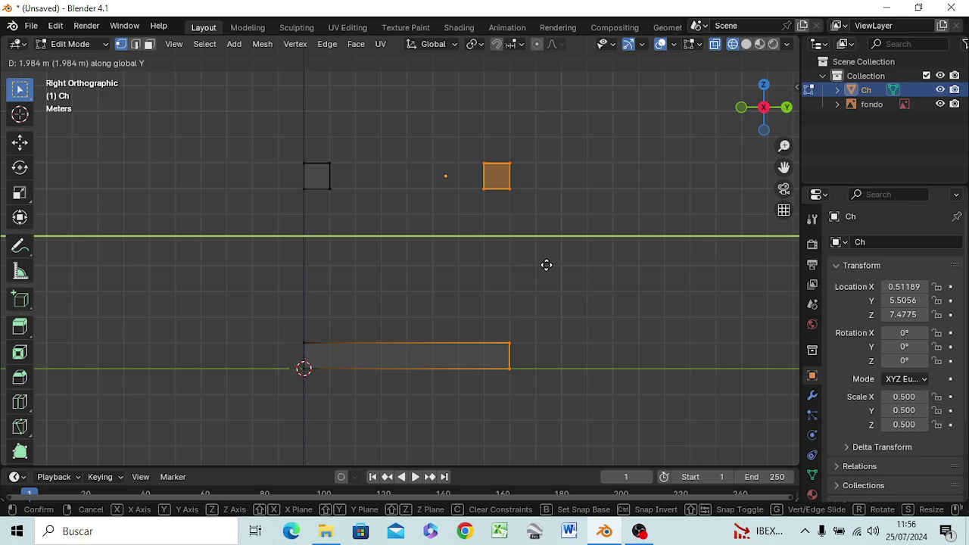
pyautogui.click(546, 265)
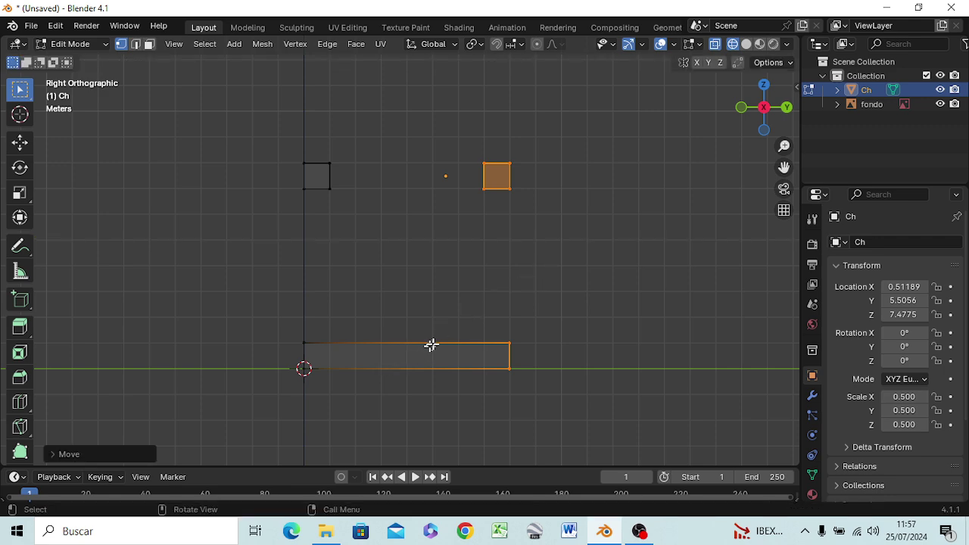
pyautogui.moveTo(440, 340)
pyautogui.mouseDown(button='middle')
pyautogui.moveTo(408, 417)
pyautogui.moveTo(465, 314)
pyautogui.moveTo(563, 336)
pyautogui.moveTo(580, 329)
pyautogui.moveTo(462, 304)
pyautogui.moveTo(407, 320)
pyautogui.moveTo(465, 346)
pyautogui.moveTo(554, 295)
pyautogui.moveTo(558, 288)
pyautogui.moveTo(531, 283)
pyautogui.moveTo(499, 205)
pyautogui.mouseUp(button='middle')
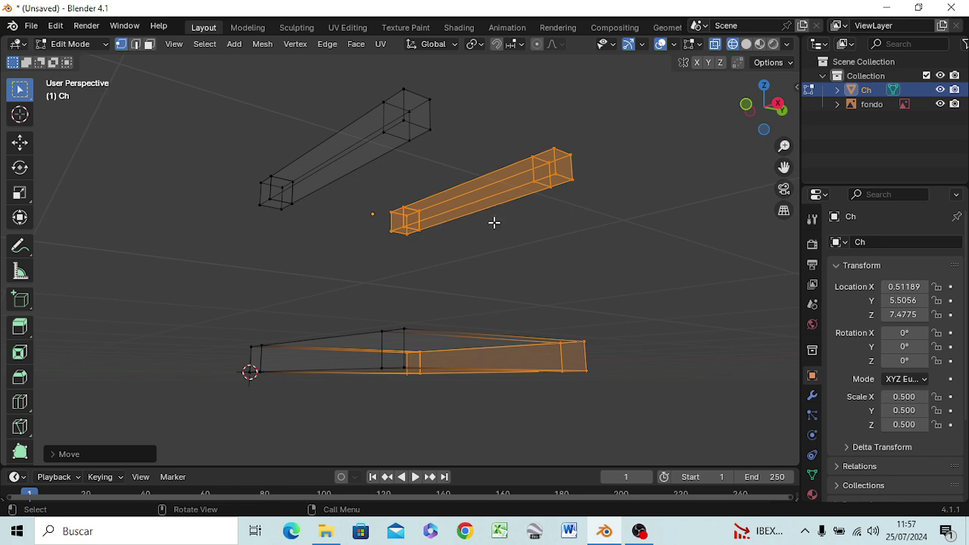
pyautogui.press('KP_3')
pyautogui.press('KP_1')
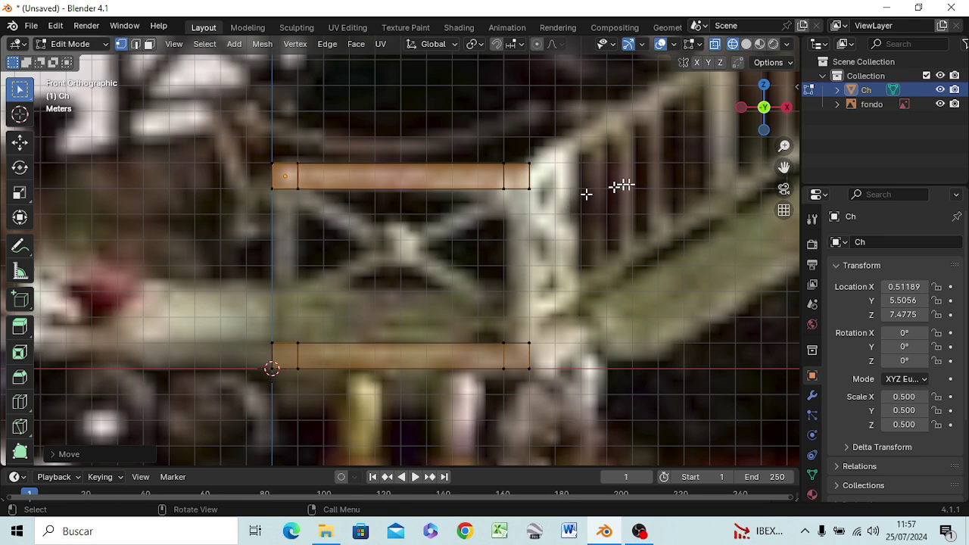
pyautogui.moveTo(621, 186)
pyautogui.mouseDown(button='middle')
pyautogui.moveTo(486, 179)
pyautogui.moveTo(474, 195)
pyautogui.mouseUp(button='middle')
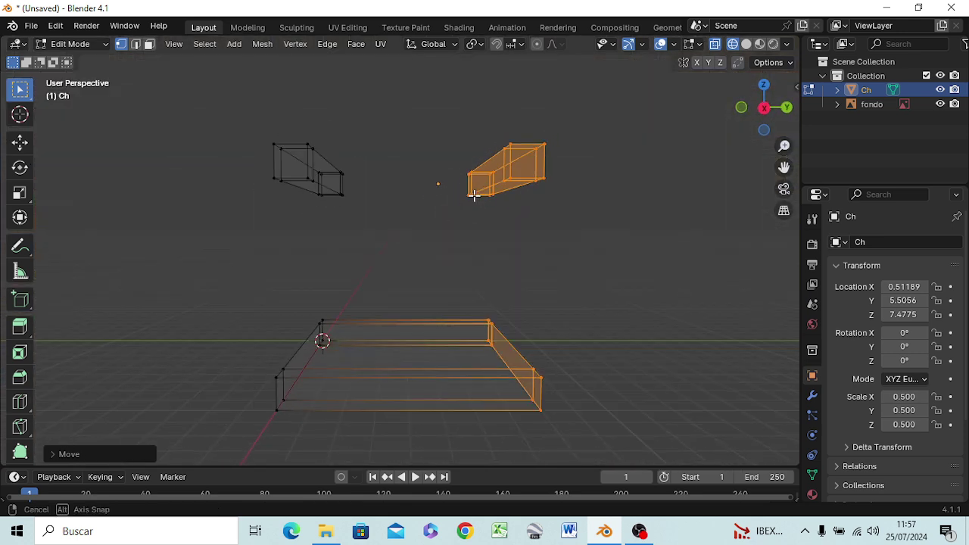
# Step: In solid shading, select the end faces of both upper beams and the lower slab
pyautogui.click(292, 163)
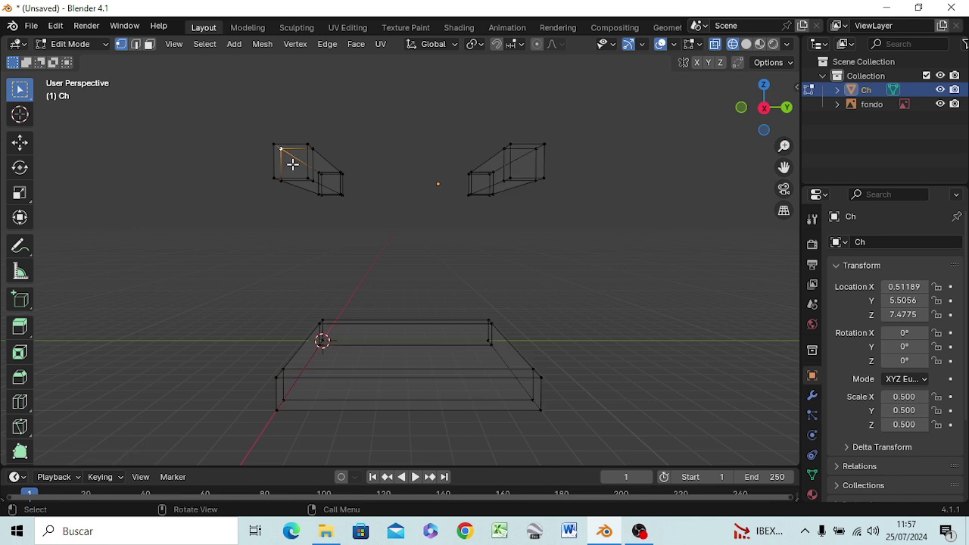
pyautogui.press('z')
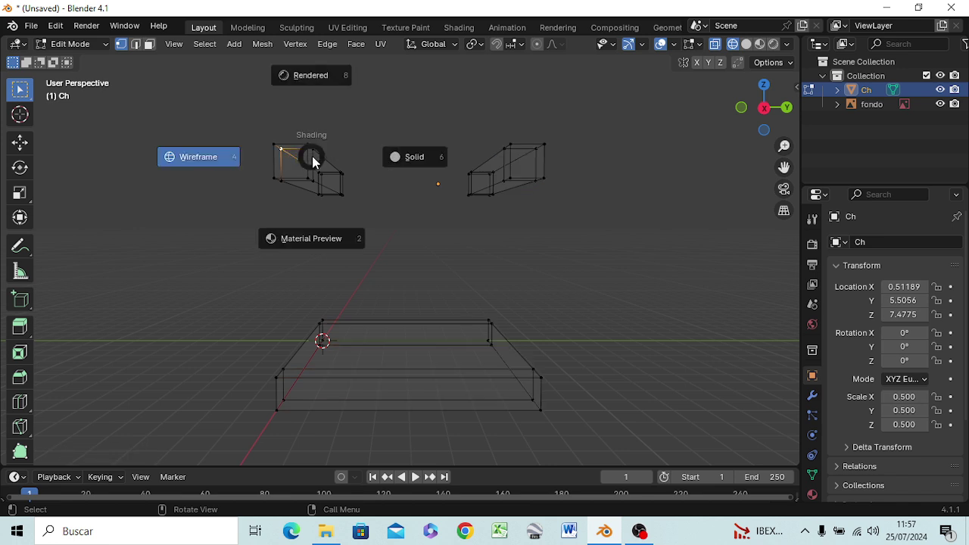
pyautogui.click(395, 159)
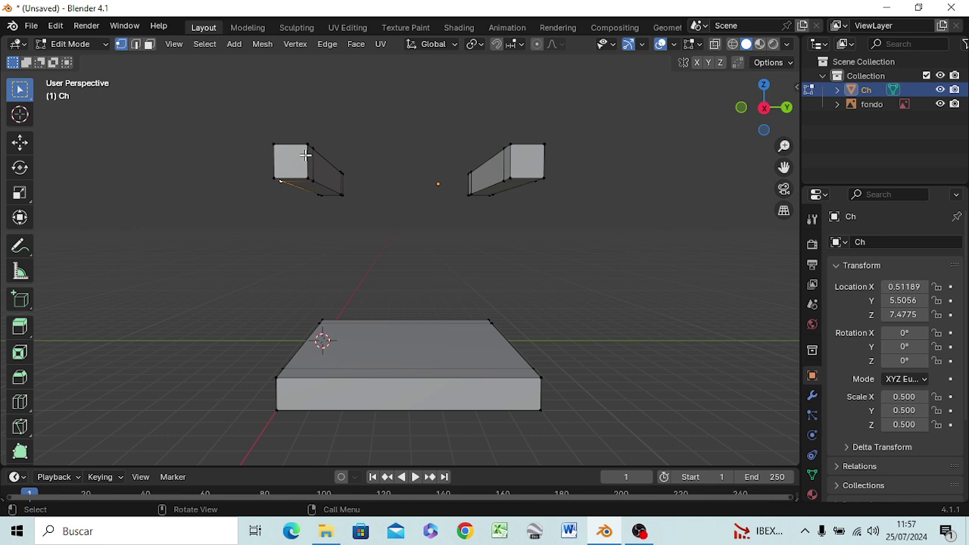
pyautogui.press('3')
pyautogui.click(288, 161)
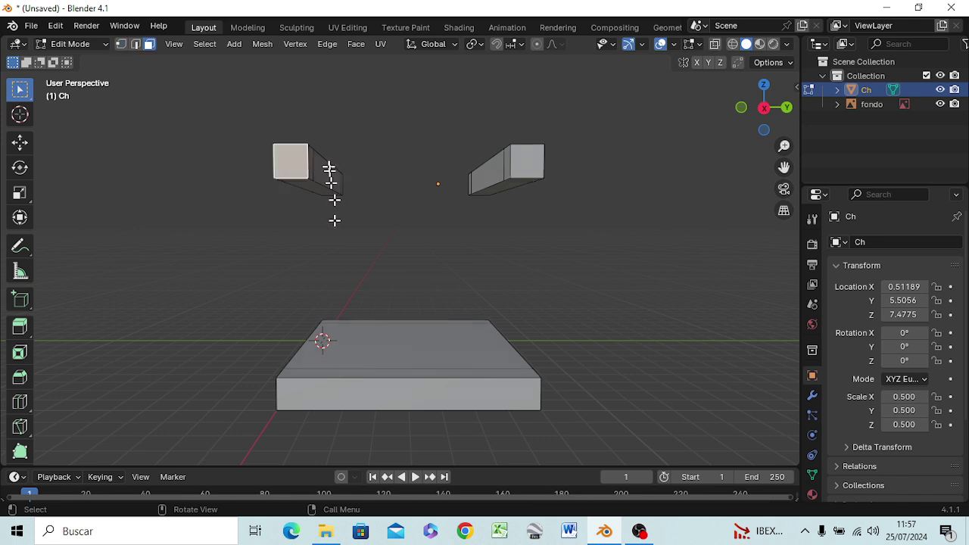
pyautogui.keyDown('shift'); pyautogui.click(371, 394); pyautogui.keyUp('shift')
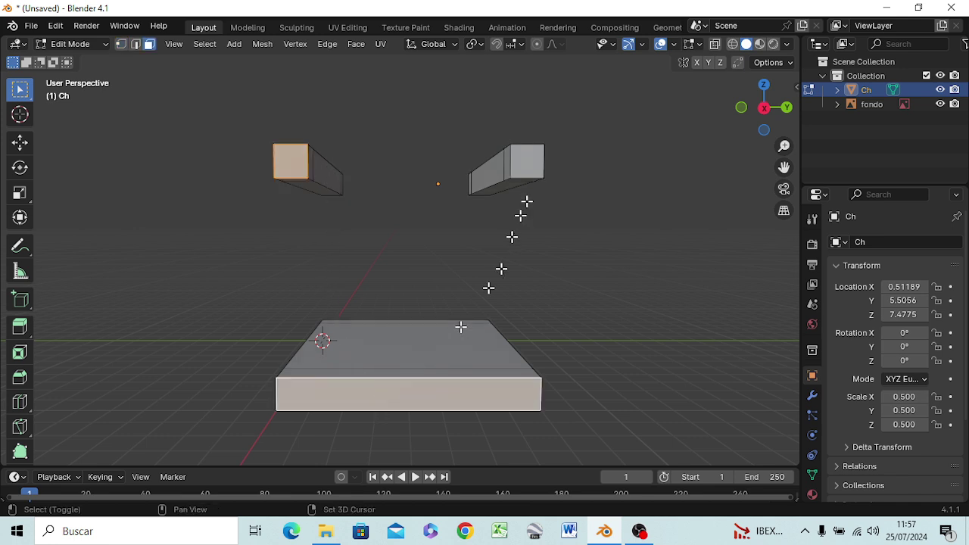
pyautogui.keyDown('shift'); pyautogui.click(525, 171); pyautogui.keyUp('shift')
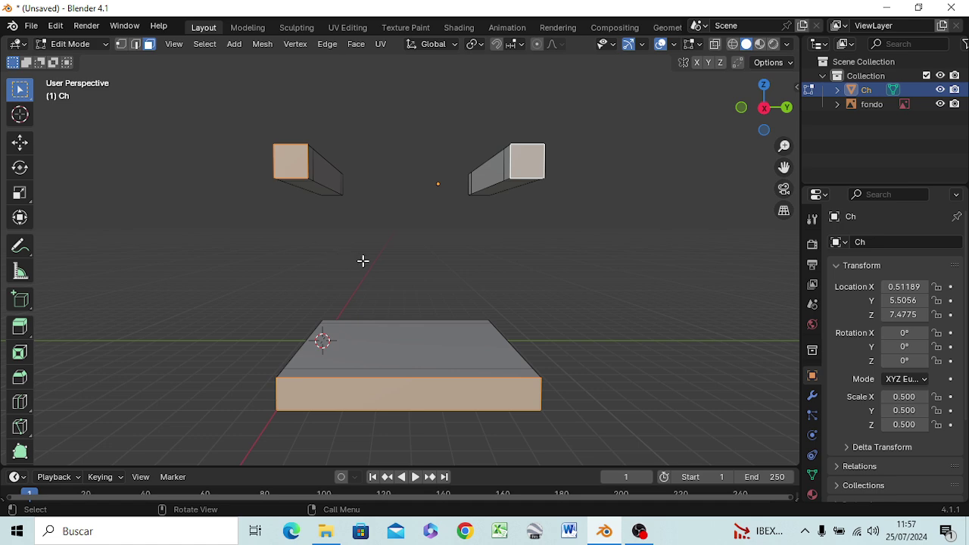
pyautogui.press('KP_1')
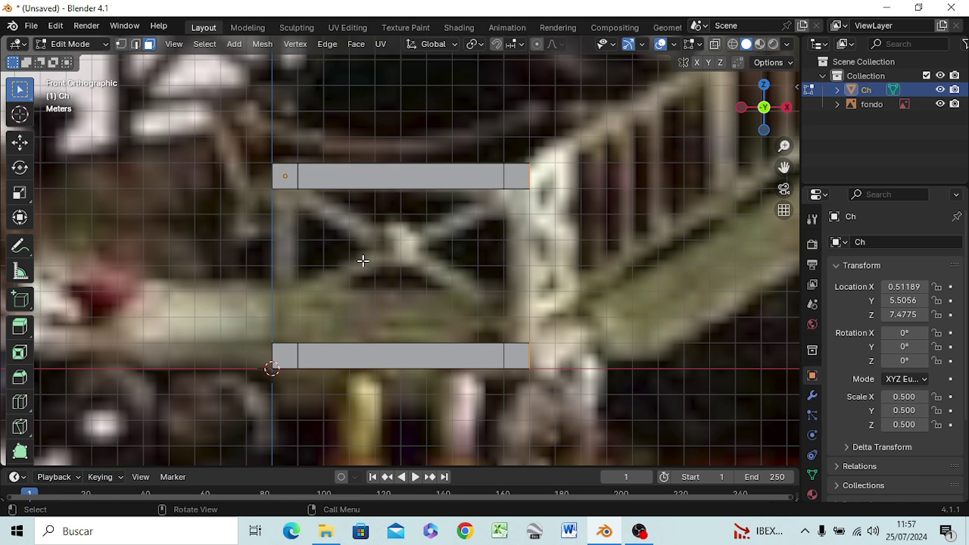
# Step: In top view, rotate the selected ends to an angle and stretch them into a new segment
pyautogui.press('KP_7')
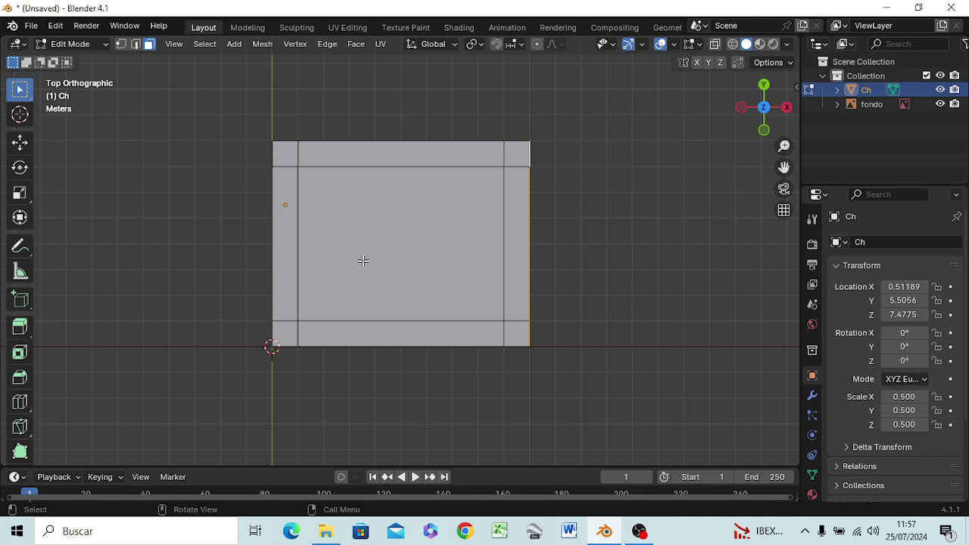
pyautogui.press('r')
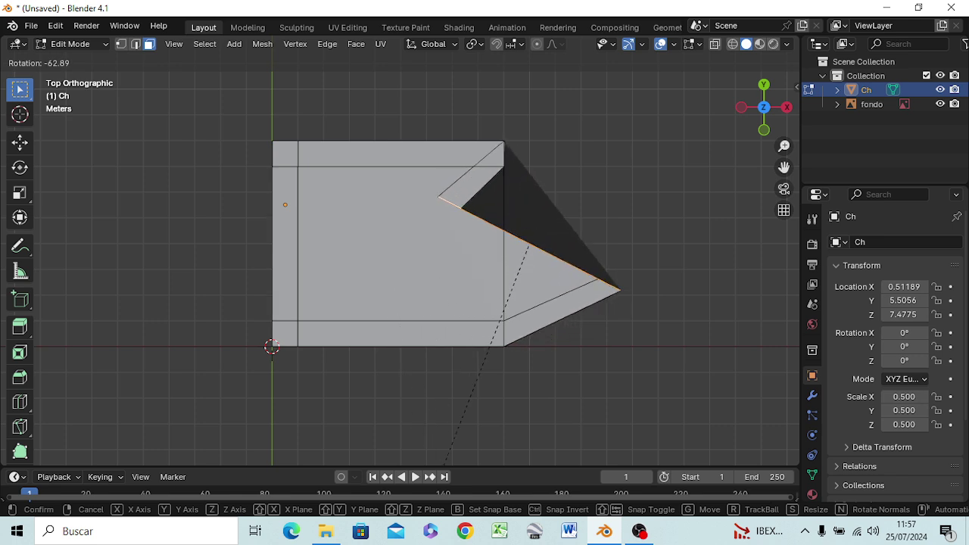
pyautogui.click(518, 201)
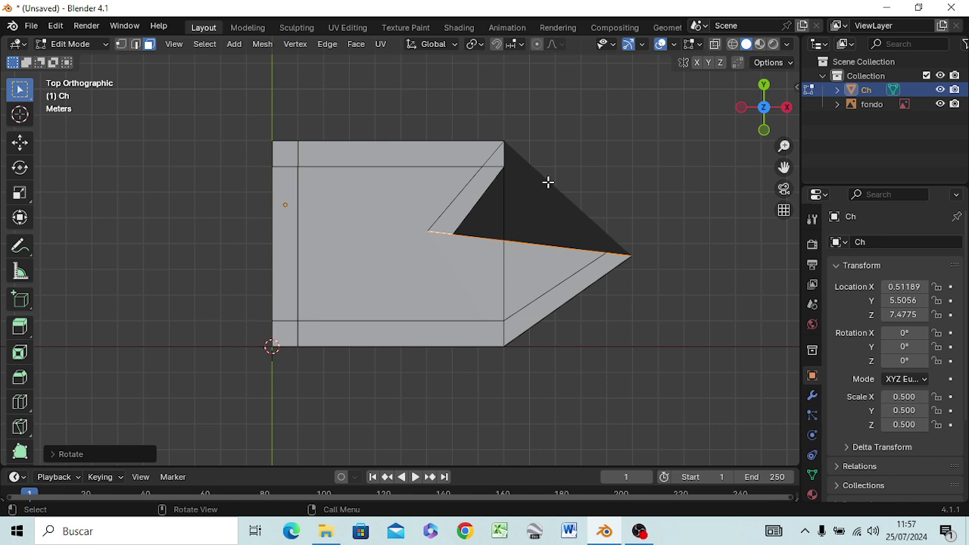
pyautogui.press('g')
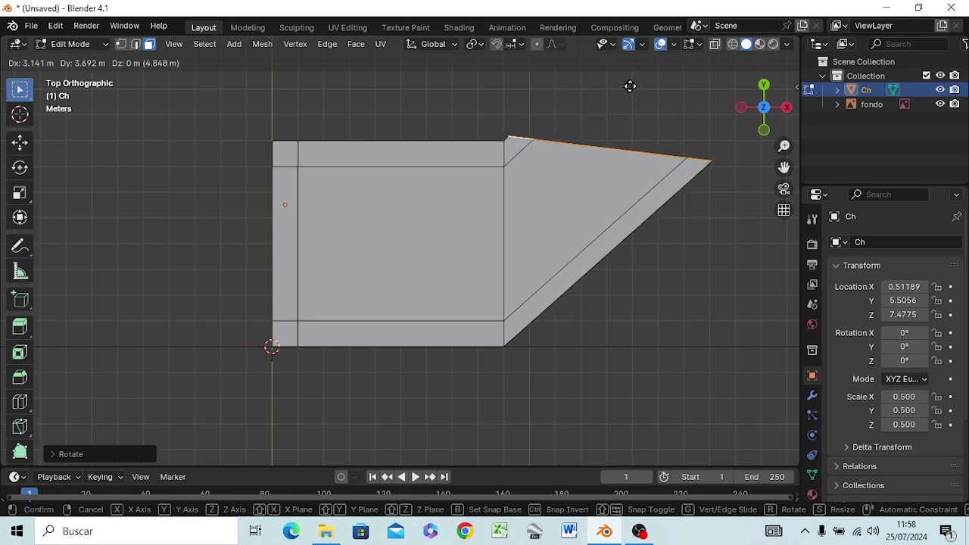
pyautogui.click(629, 87)
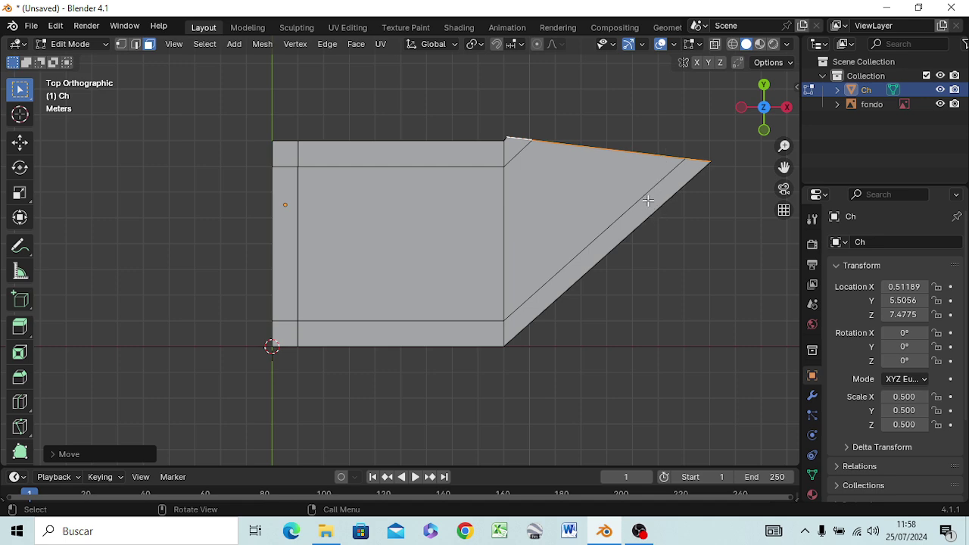
pyautogui.press('KP_1')
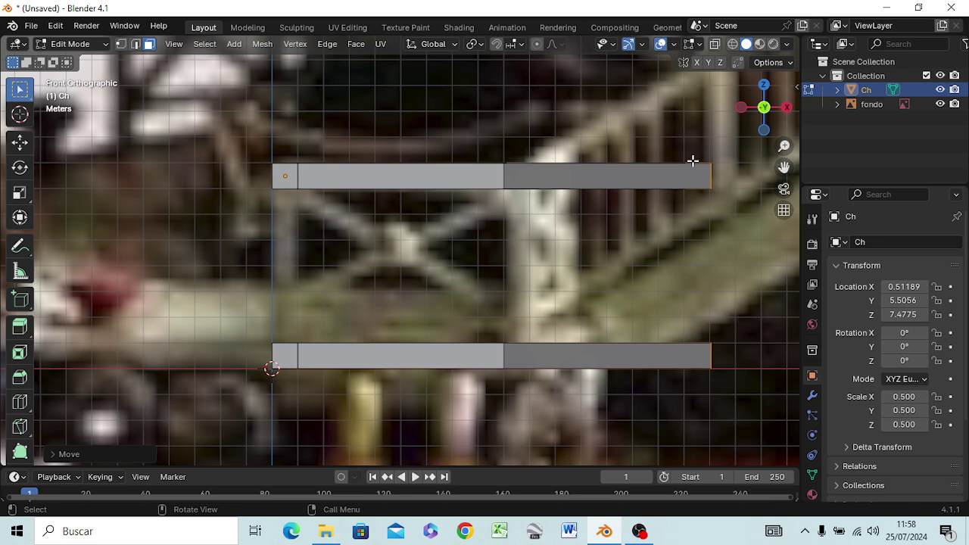
pyautogui.press('g')
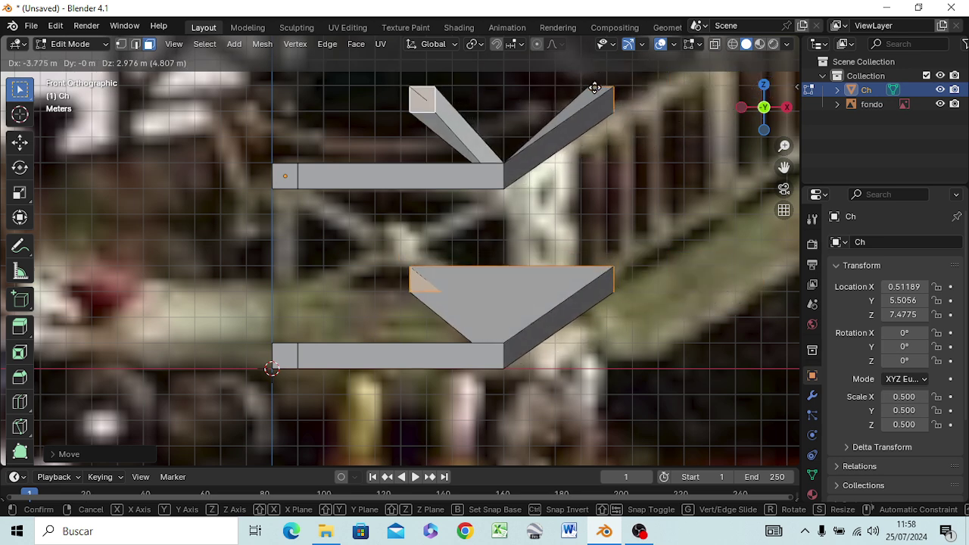
pyautogui.click(605, 103)
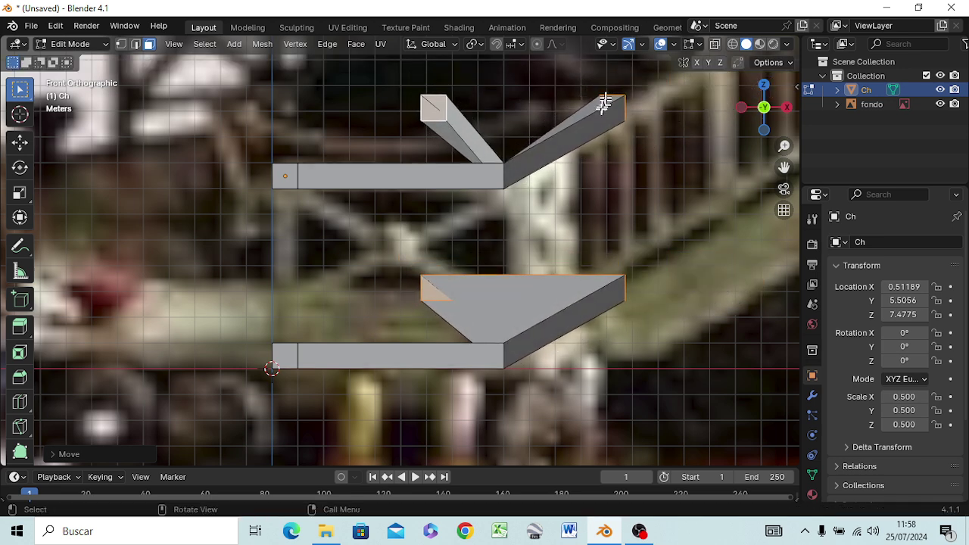
pyautogui.scroll(-1, 602, 117)
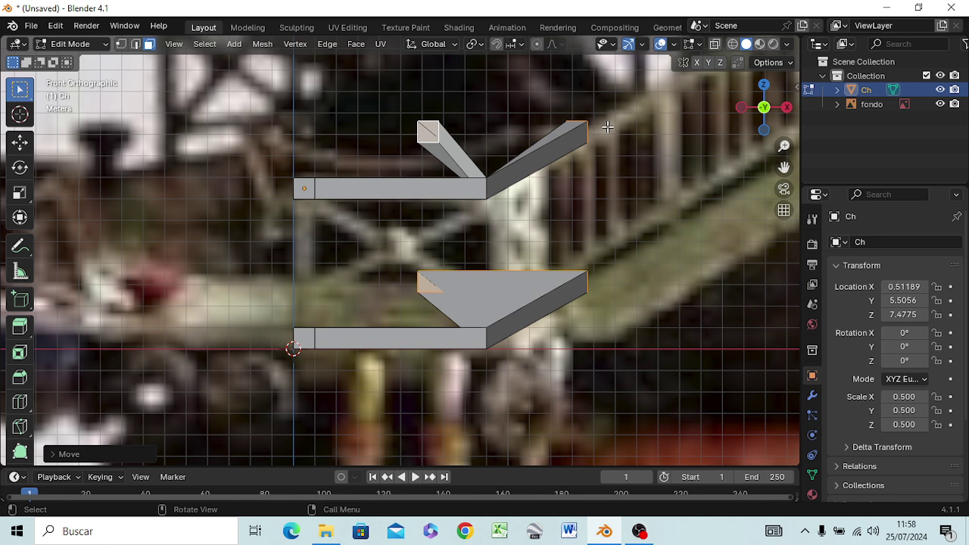
pyautogui.press('KP_3')
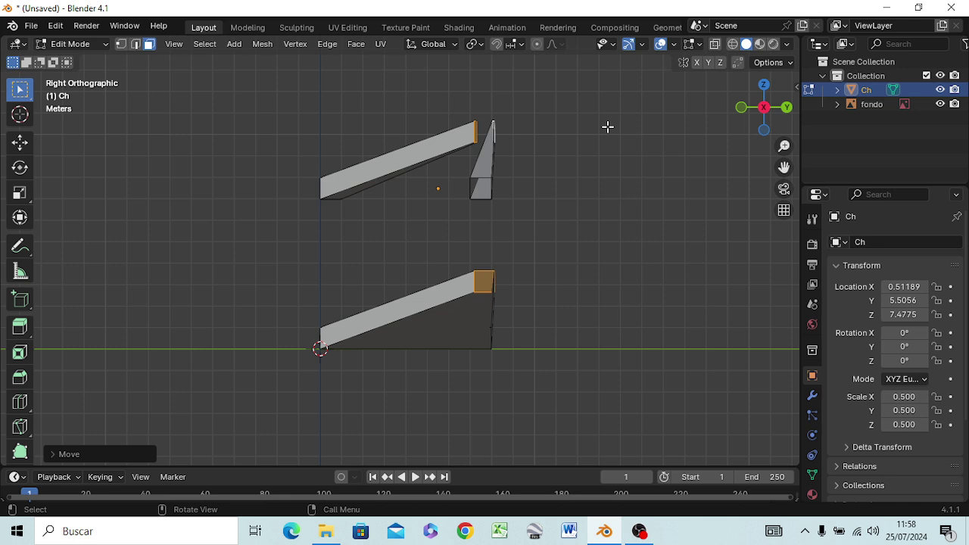
pyautogui.hotkey('ctrl', 'z')
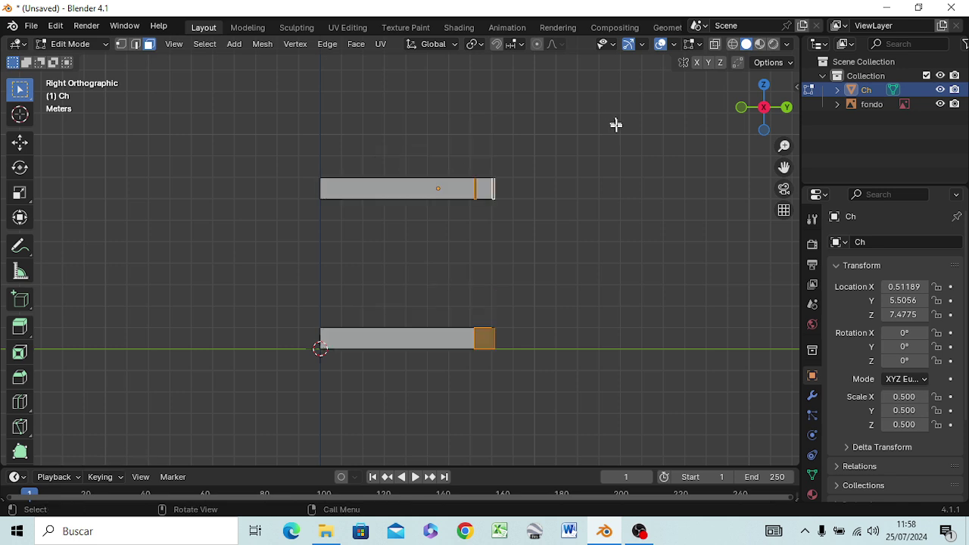
pyautogui.moveTo(530, 232); pyautogui.dragTo(519, 221, button='middle')
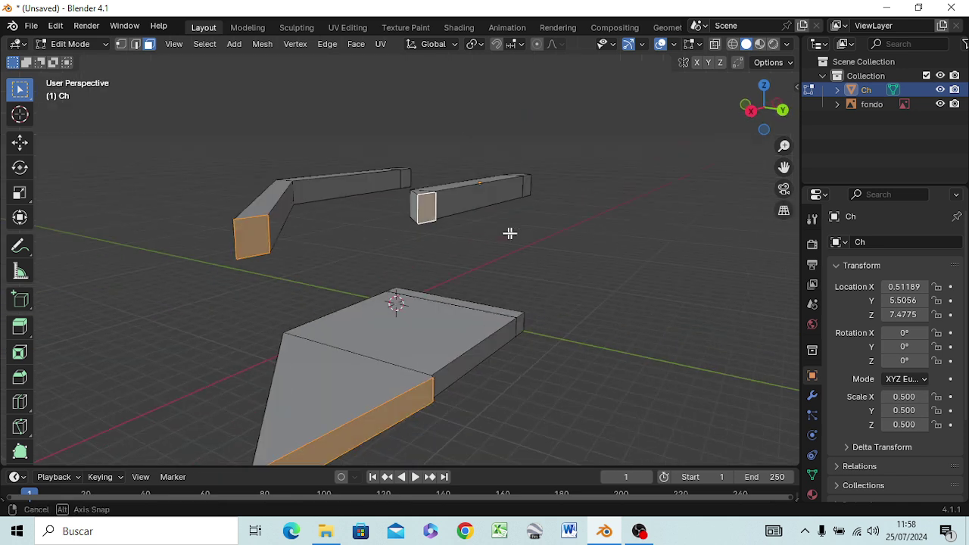
# Step: Undo the angled extrusion of the beam ends
pyautogui.click(642, 215)
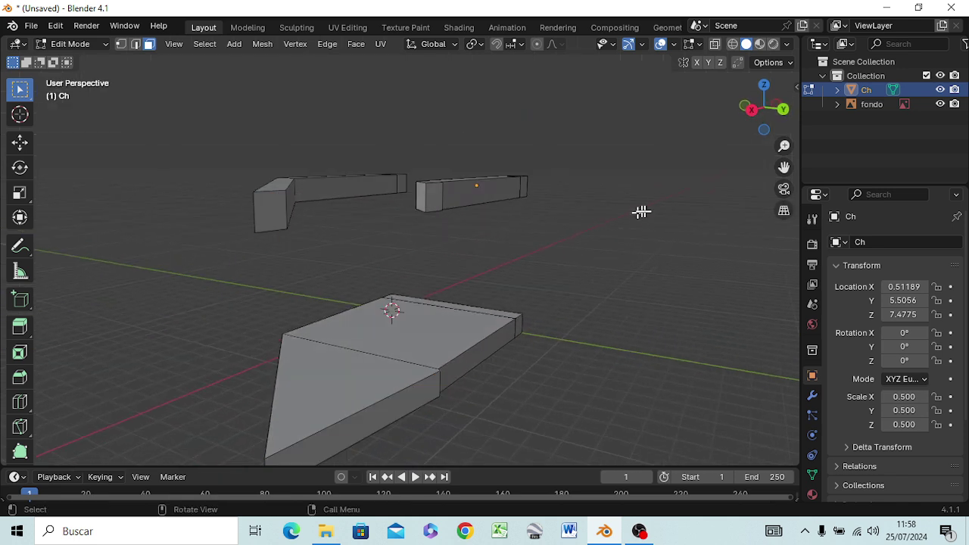
pyautogui.click(275, 213)
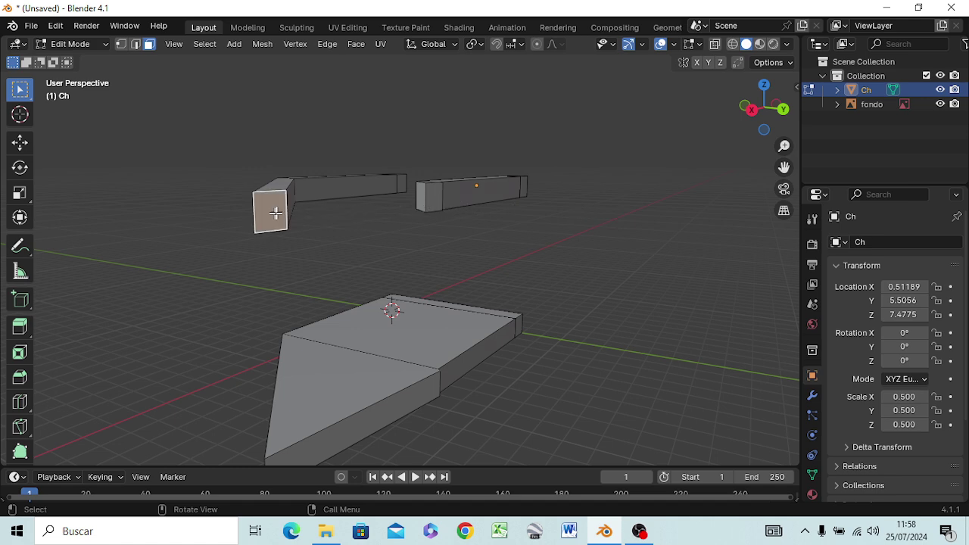
pyautogui.keyDown('shift'); pyautogui.click(429, 203); pyautogui.keyUp('shift')
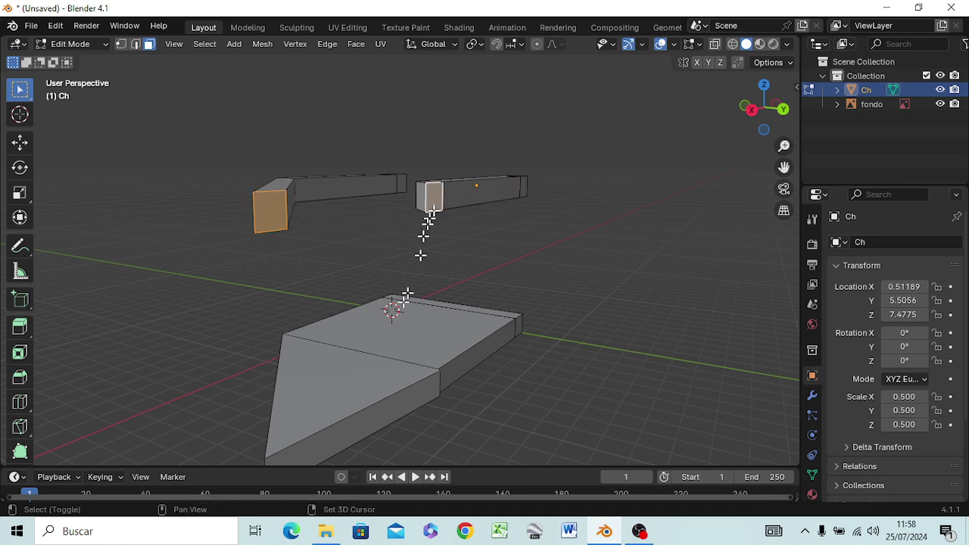
pyautogui.keyDown('shift'); pyautogui.click(392, 408); pyautogui.keyUp('shift')
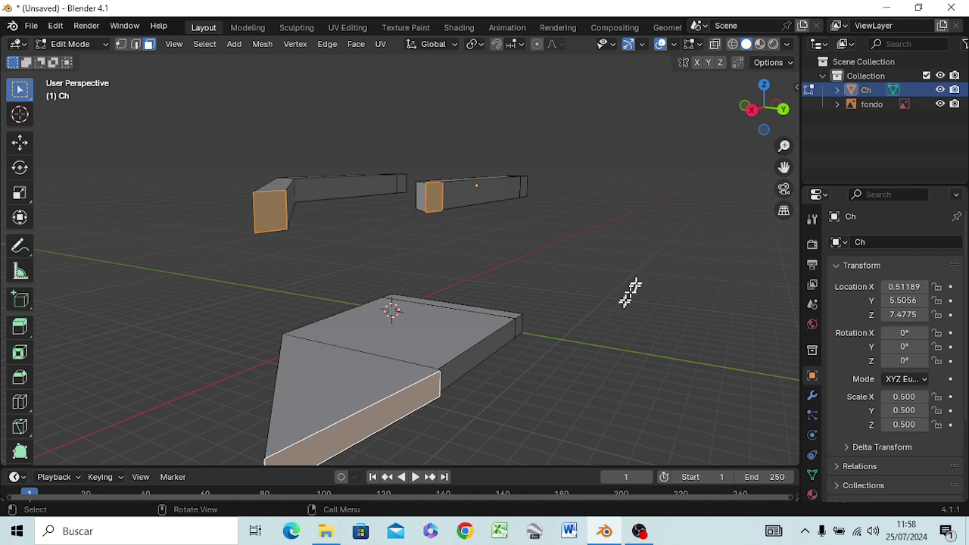
pyautogui.hotkey('ctrl', 'z')
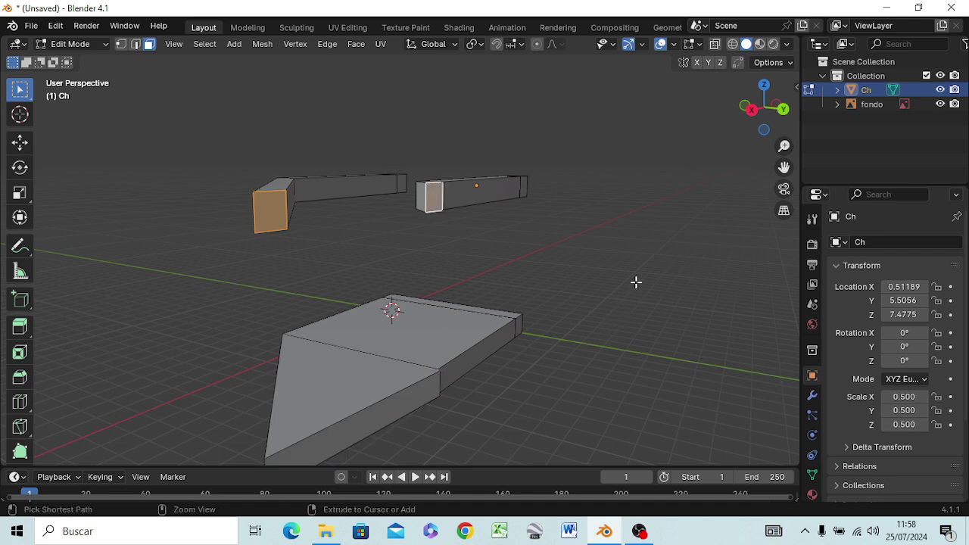
pyautogui.hotkey('ctrl', 'z')
pyautogui.hotkey('ctrl', 'z')
pyautogui.hotkey('ctrl', 'shift', 'z')
pyautogui.hotkey('ctrl', 'shift', 'z')
pyautogui.hotkey('ctrl', 'shift', 'z')
pyautogui.hotkey('ctrl', 'z')
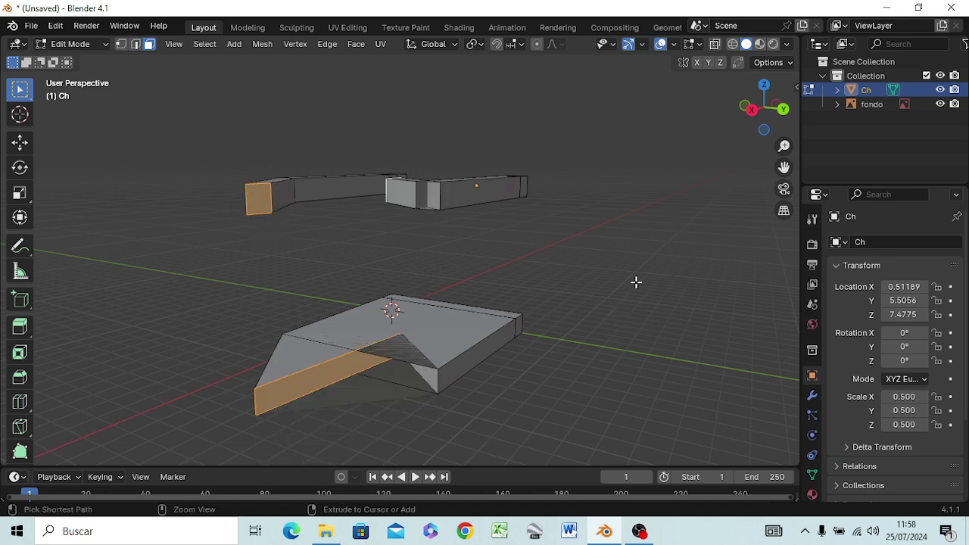
pyautogui.hotkey('ctrl', 'z')
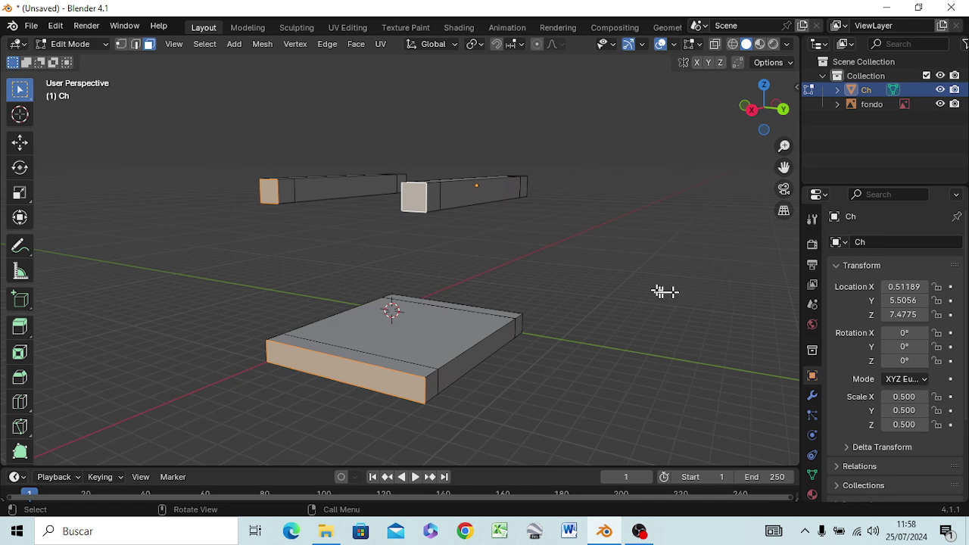
# Step: Select both bar end faces and the box's front face, viewed from the front
pyautogui.click(657, 291)
pyautogui.click(265, 197)
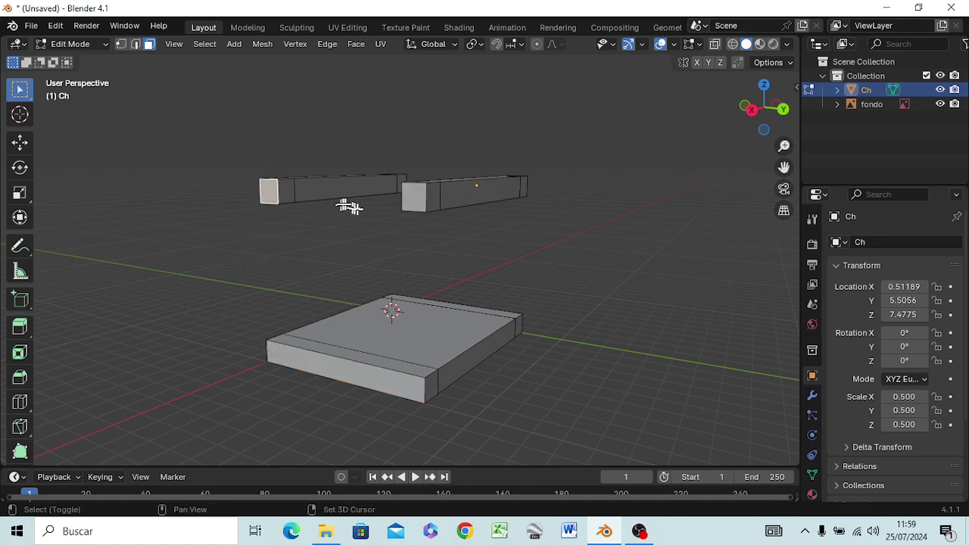
pyautogui.keyDown('shift'); pyautogui.click(414, 200); pyautogui.keyUp('shift')
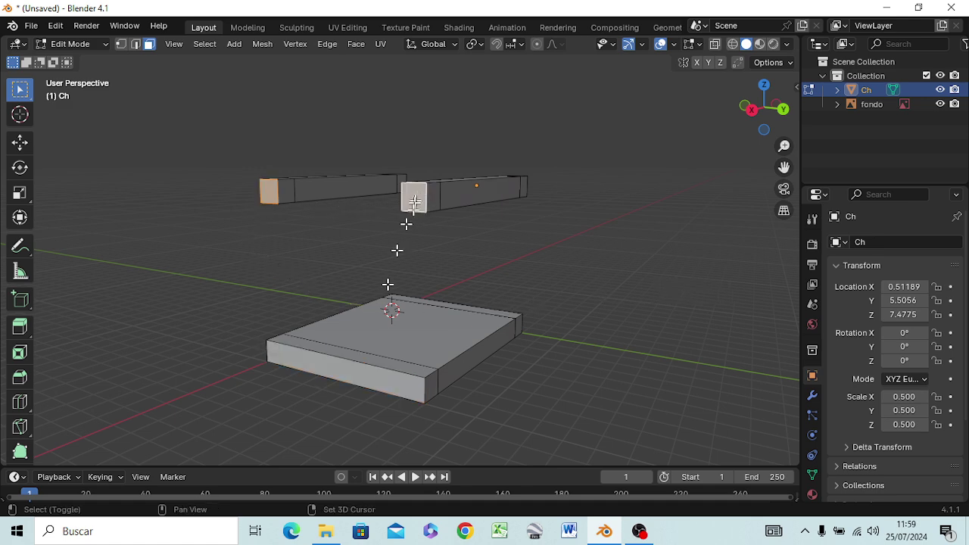
pyautogui.keyDown('shift'); pyautogui.click(349, 370); pyautogui.keyUp('shift')
pyautogui.press('KP_1')
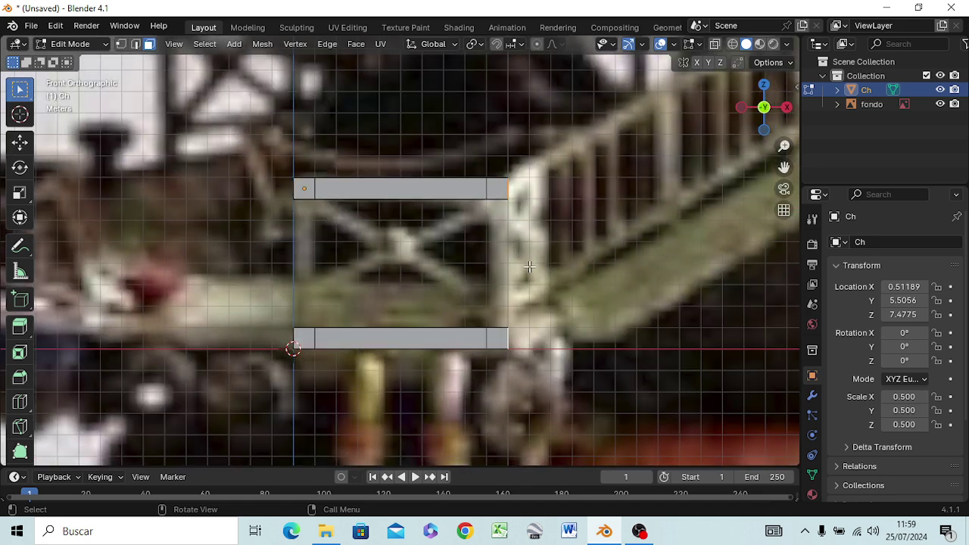
# Step: Extrude the end faces to the pillar edge and turn the new section in top view
pyautogui.press('e')
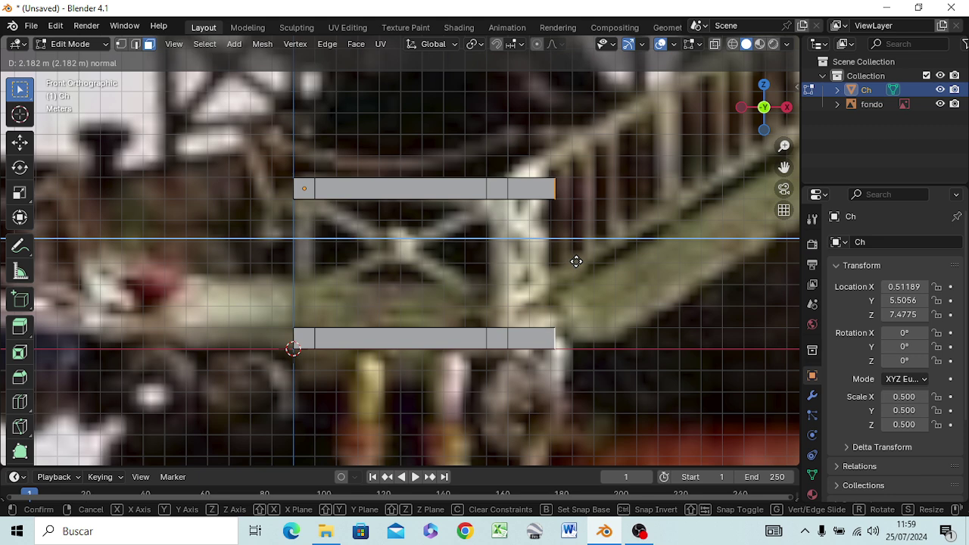
pyautogui.click(574, 262)
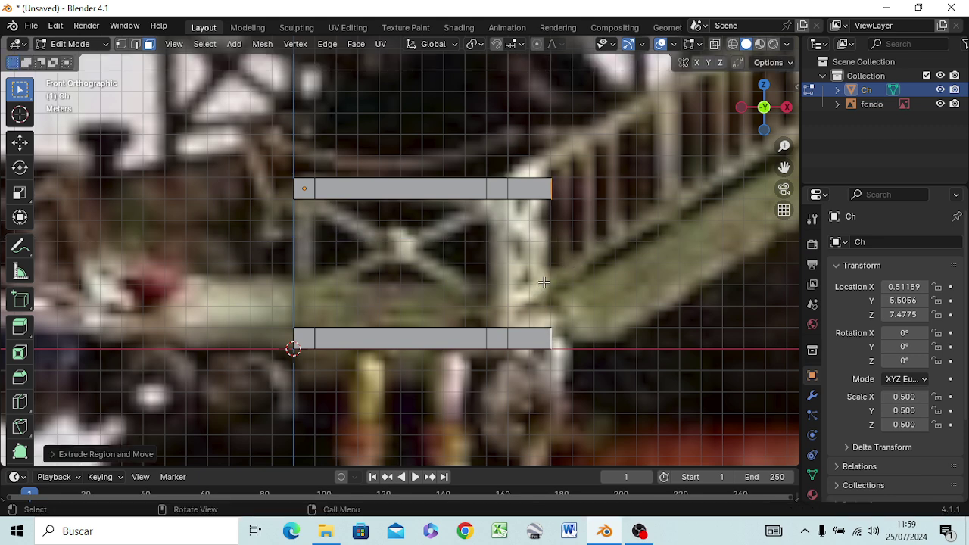
pyautogui.press('KP_7')
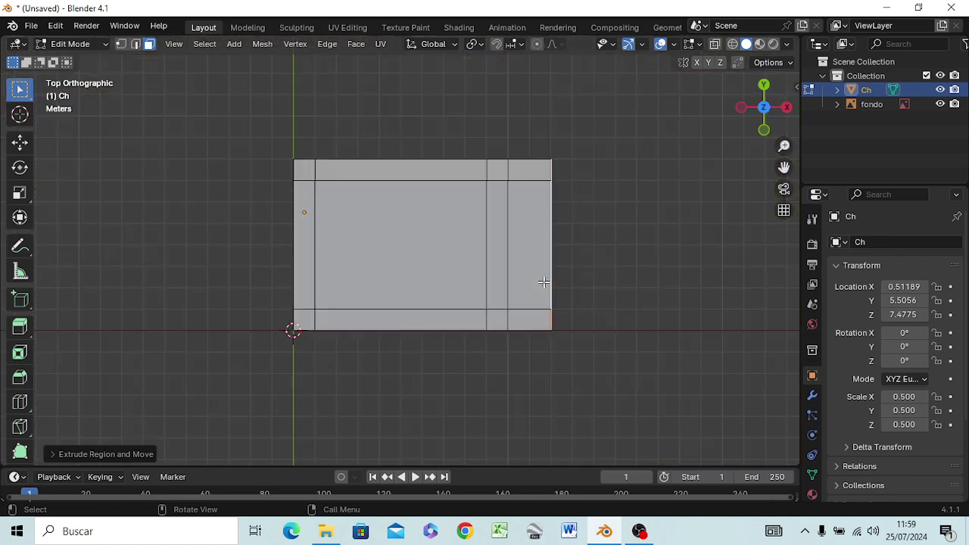
pyautogui.press('r')
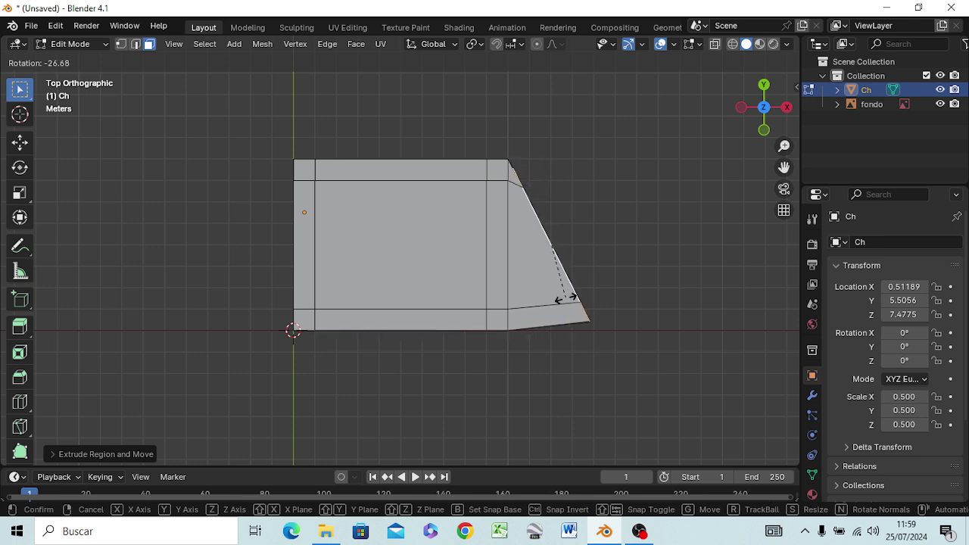
pyautogui.click(566, 298)
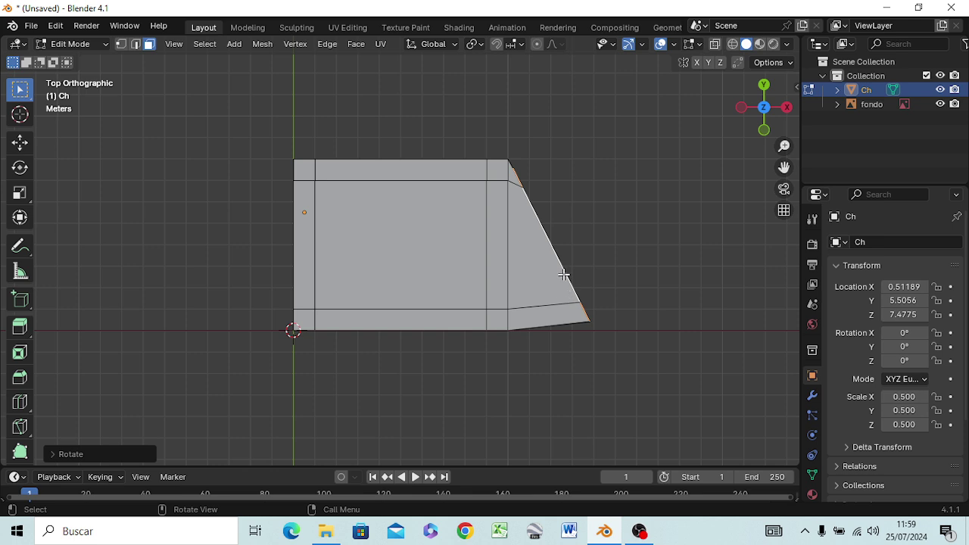
# Step: Reposition the end edge, rotate it to about -30 degrees, and nudge it outward
pyautogui.press('g')
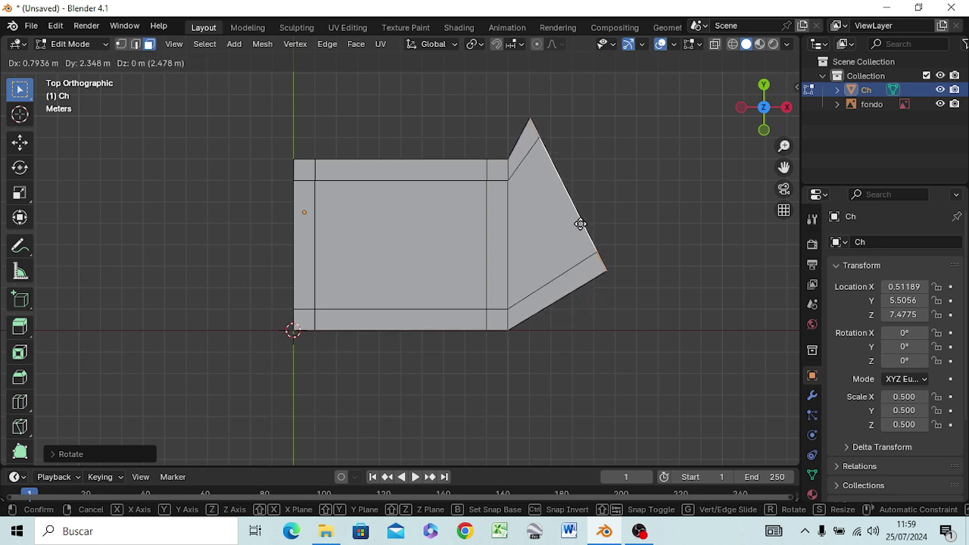
pyautogui.click(578, 225)
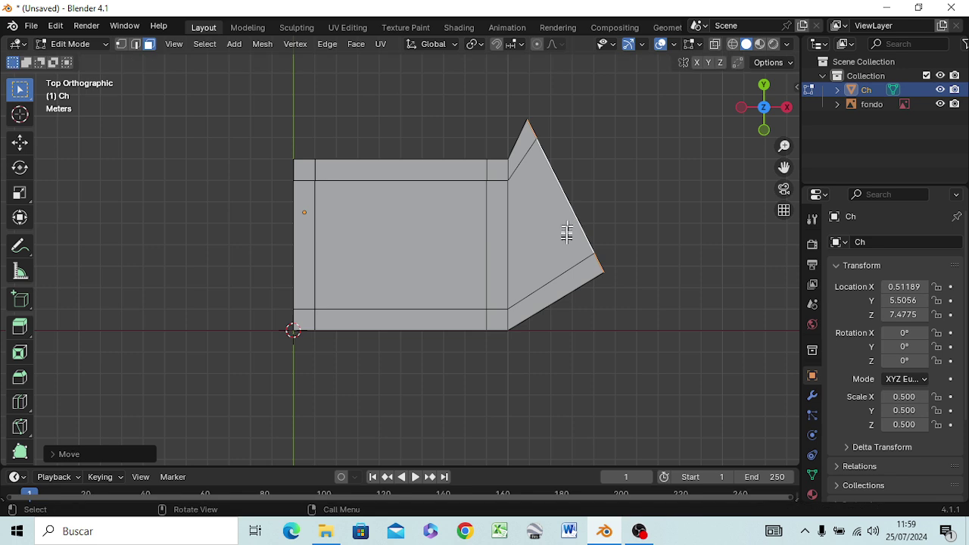
pyautogui.press('r')
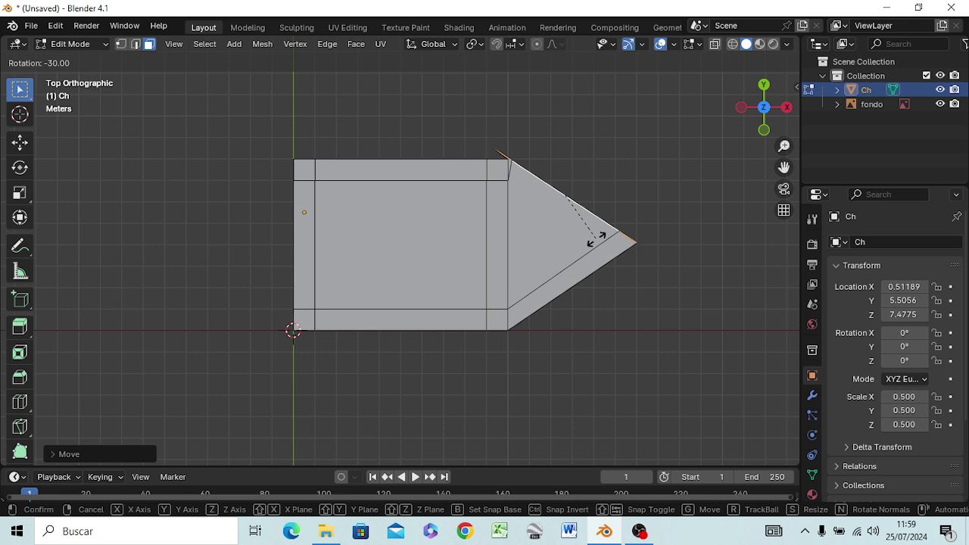
pyautogui.click(596, 239)
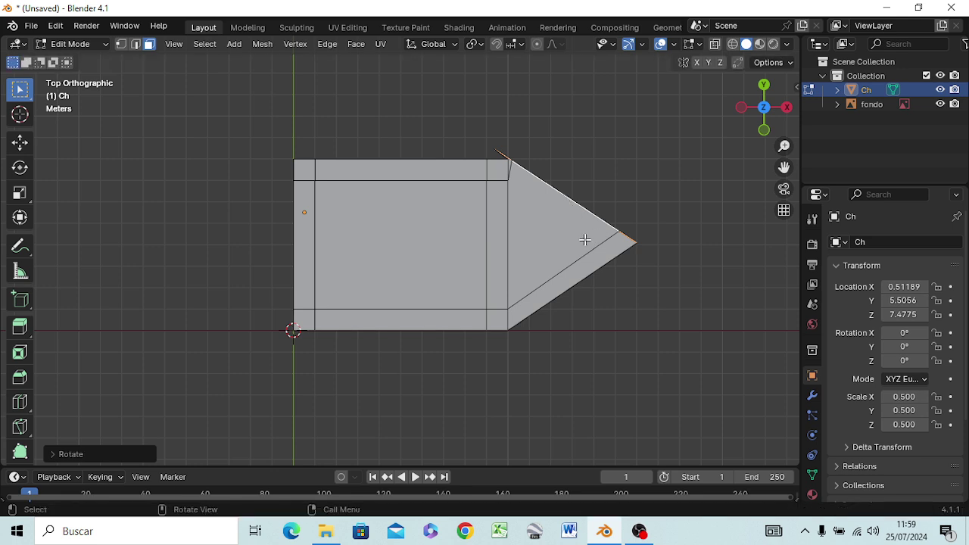
pyautogui.press('g')
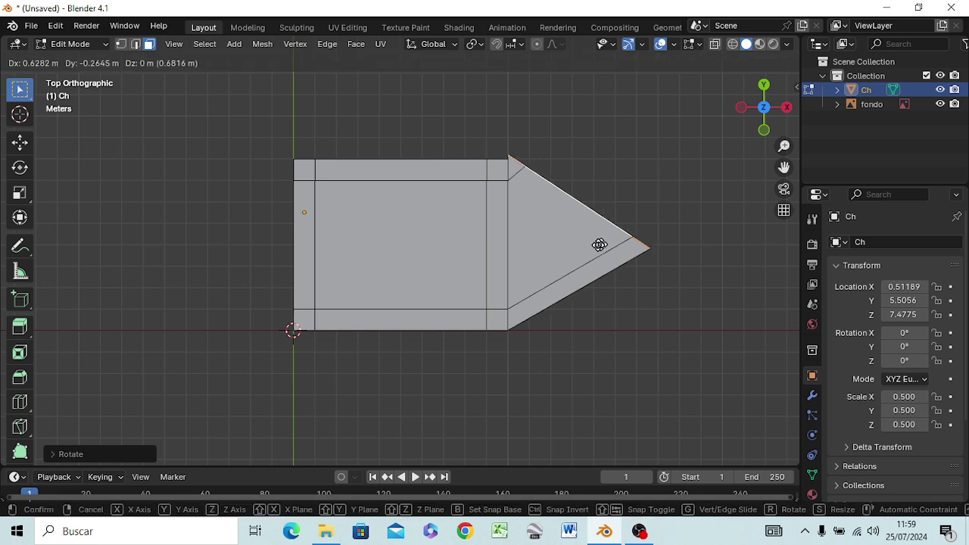
pyautogui.click(599, 250)
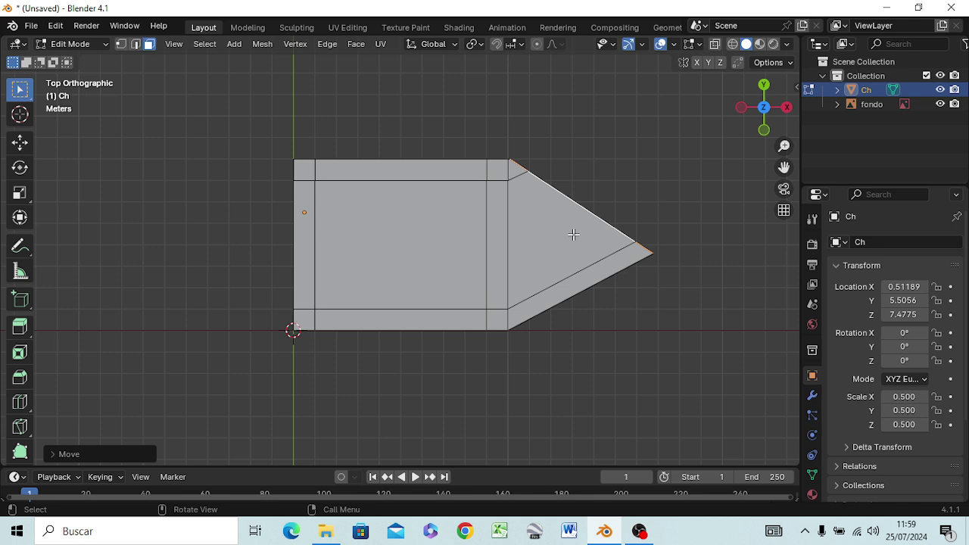
# Step: Extrude another beam-end segment, turn it about 25 degrees, and reposition its tip edge
pyautogui.press('g')
pyautogui.press('z')
pyautogui.press('z')
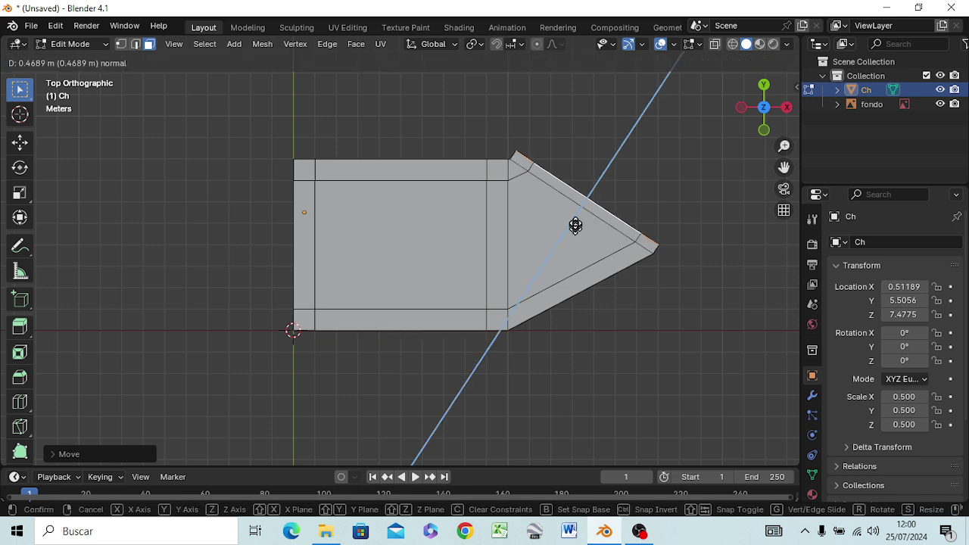
pyautogui.click(595, 199)
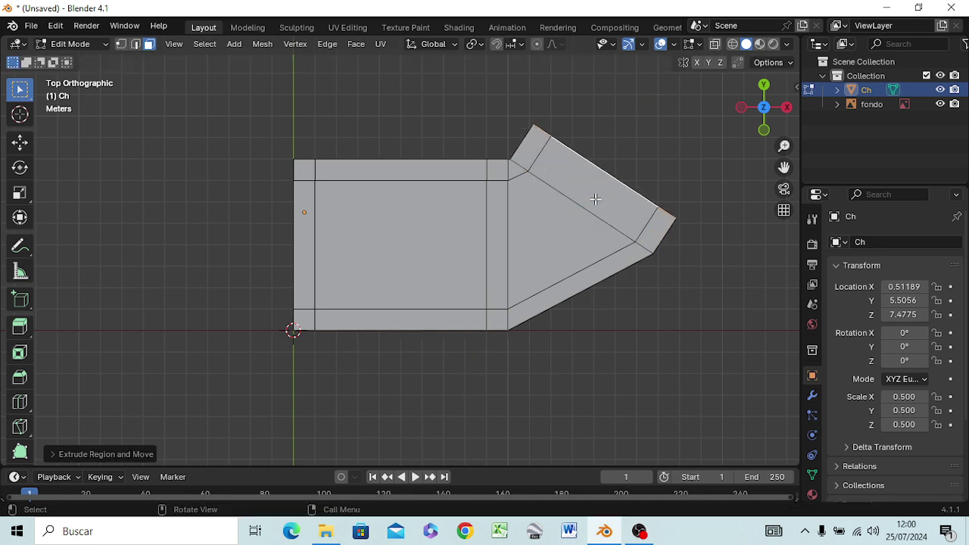
pyautogui.press('t')
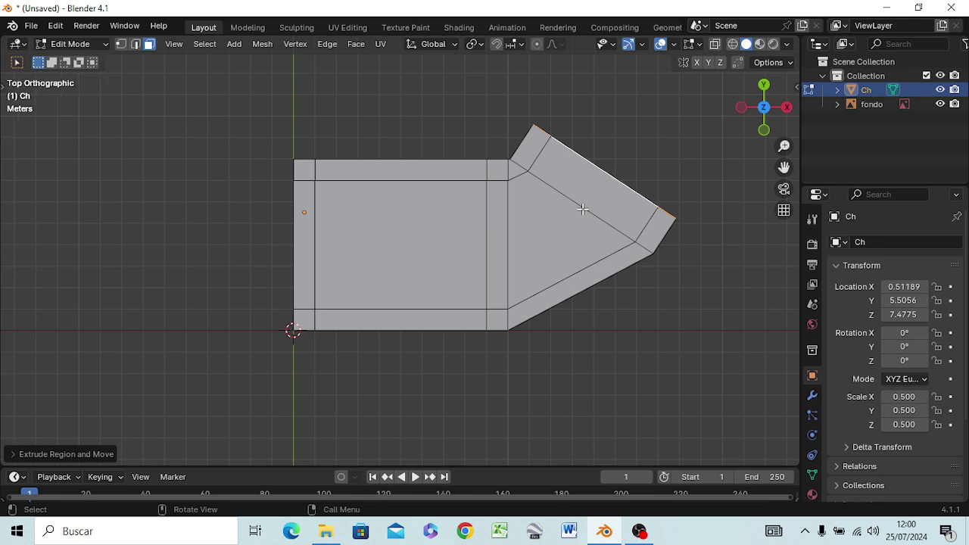
pyautogui.press('r')
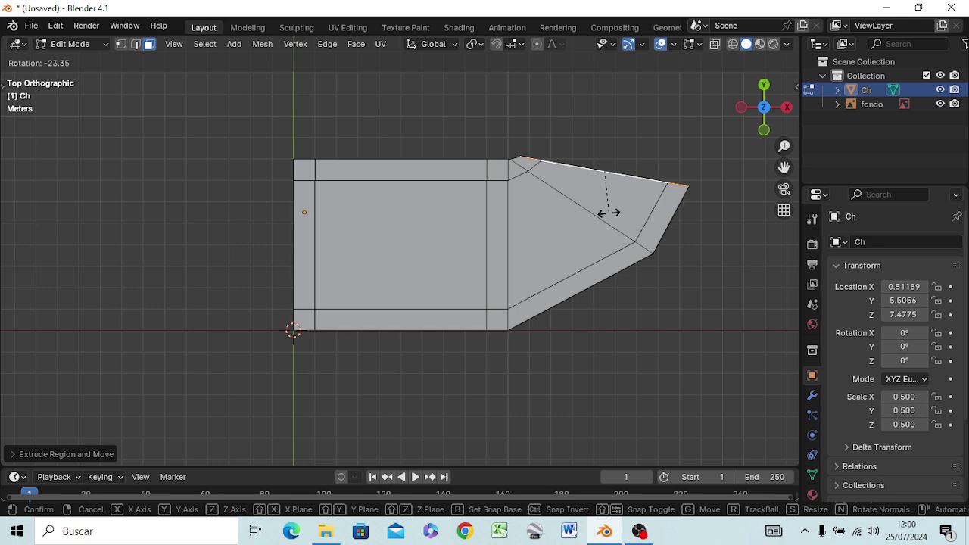
pyautogui.click(610, 213)
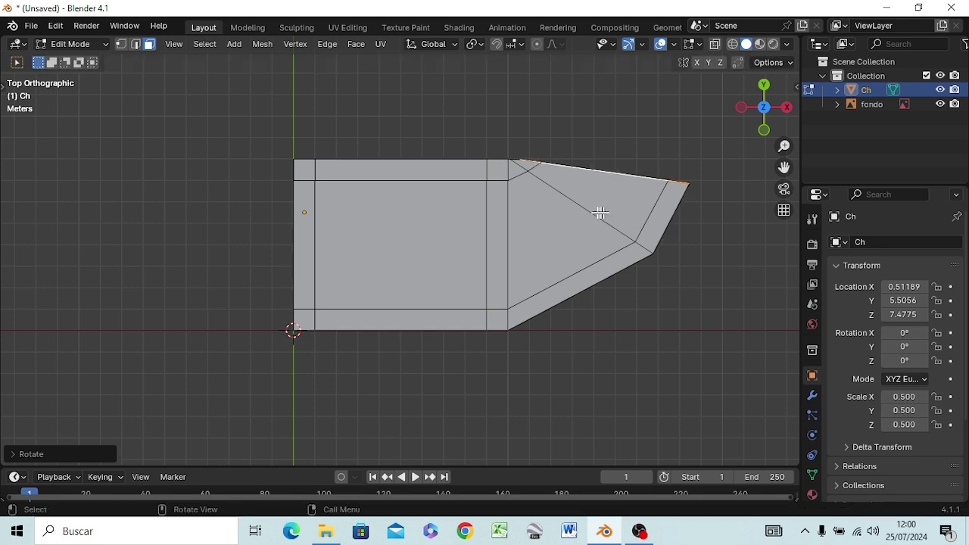
pyautogui.press('g')
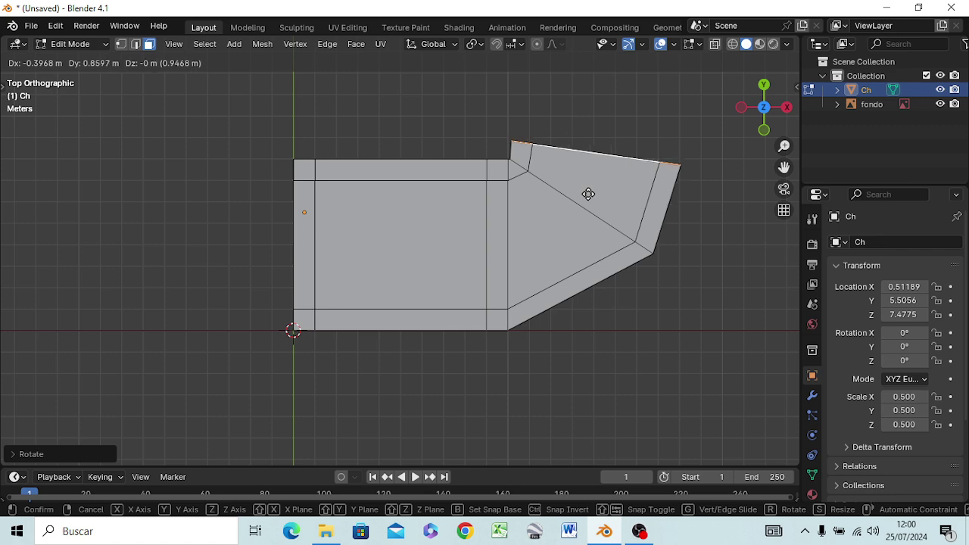
pyautogui.click(588, 193)
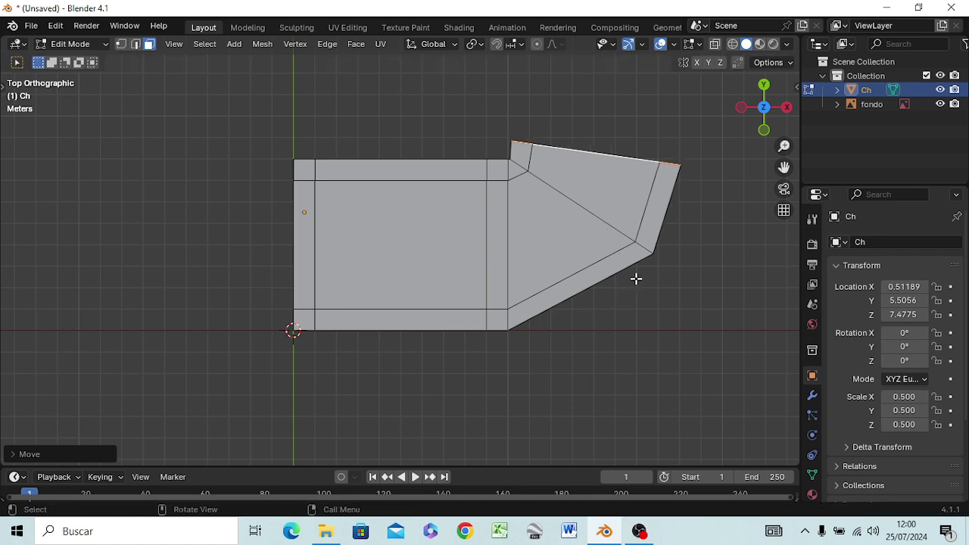
pyautogui.press('KP_1')
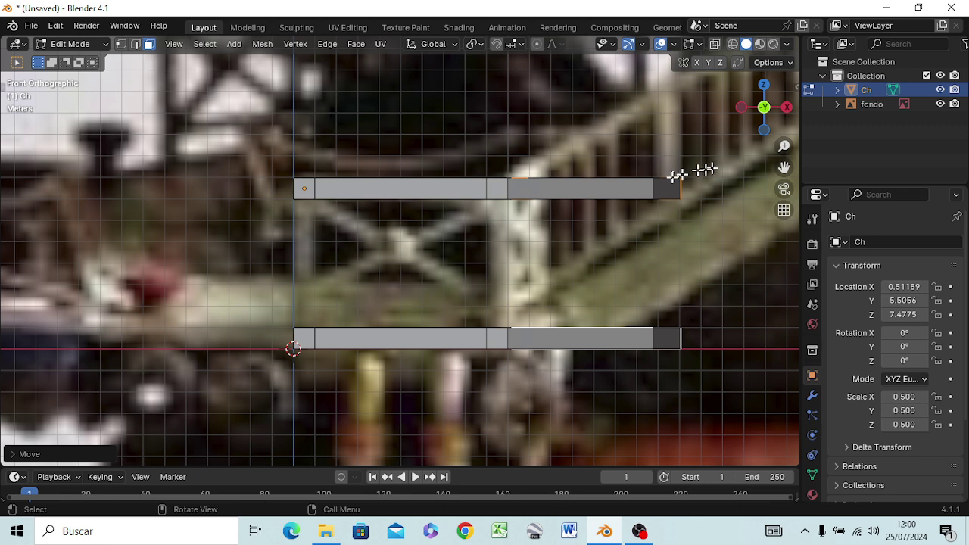
# Step: In wireframe, box-select the beams' right-end vertices and raise them about 5.3 m along Z
pyautogui.press('z')
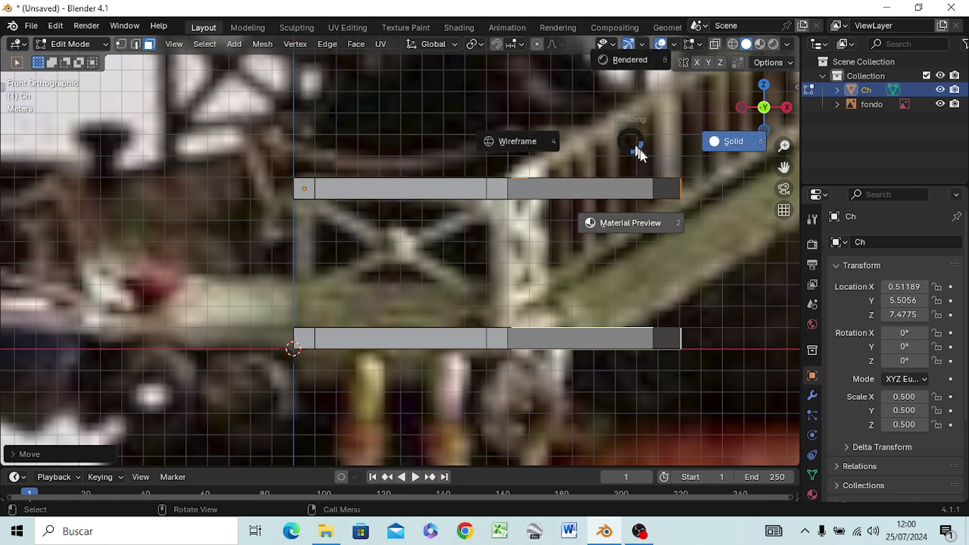
pyautogui.click(500, 146)
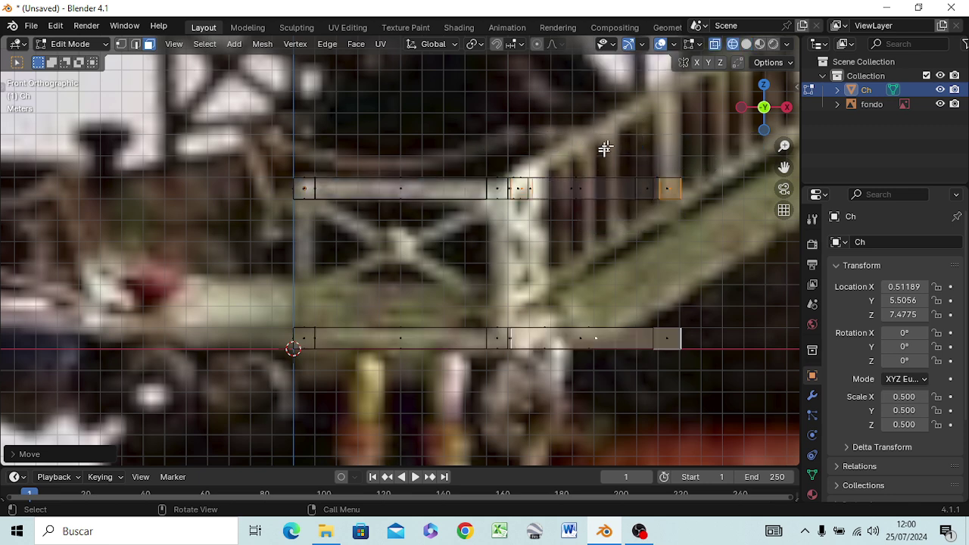
pyautogui.moveTo(612, 144)
pyautogui.mouseDown()
pyautogui.moveTo(723, 371)
pyautogui.moveTo(712, 374)
pyautogui.mouseUp()
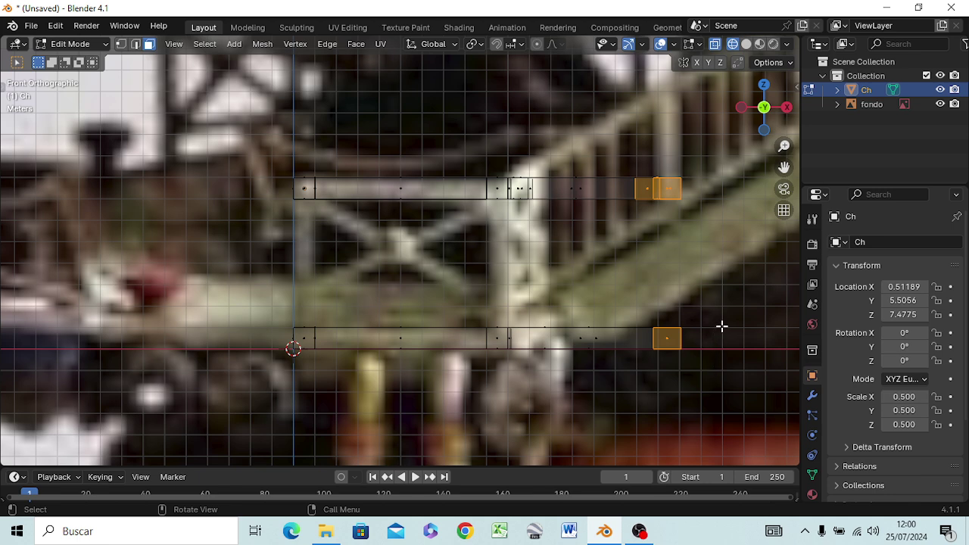
pyautogui.press('g')
pyautogui.press('z')
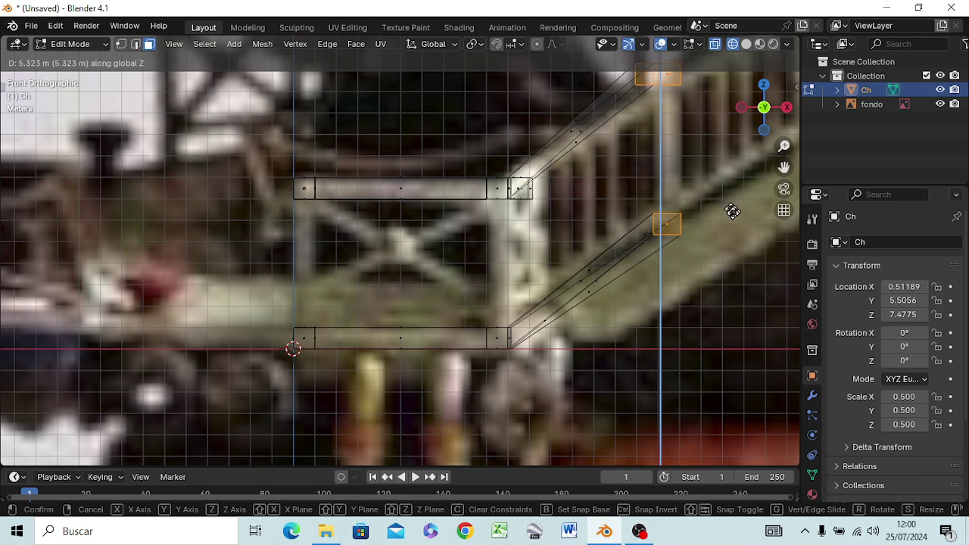
pyautogui.click(732, 224)
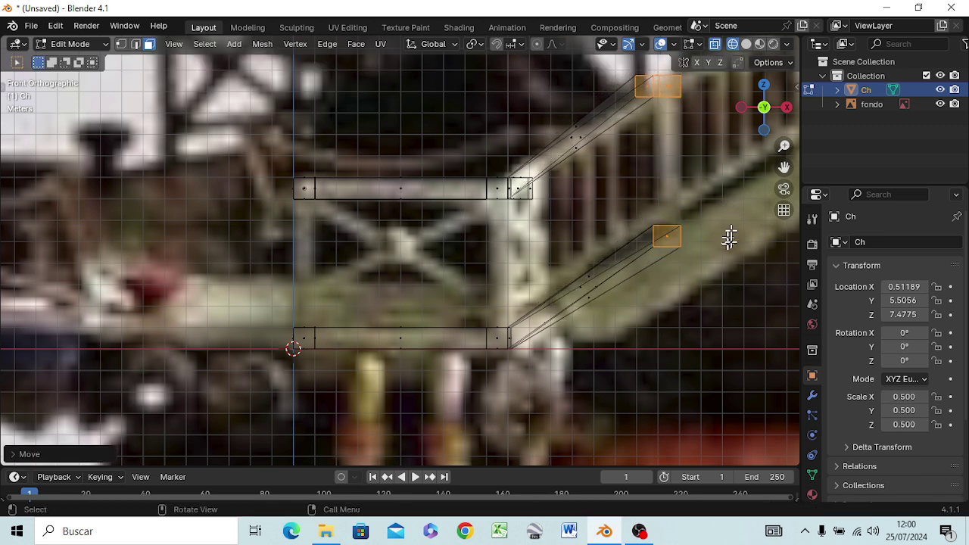
pyautogui.moveTo(734, 238)
pyautogui.mouseDown(button='middle')
pyautogui.moveTo(727, 358)
pyautogui.moveTo(707, 292)
pyautogui.moveTo(683, 288)
pyautogui.moveTo(690, 268)
pyautogui.moveTo(606, 277)
pyautogui.moveTo(703, 272)
pyautogui.moveTo(703, 310)
pyautogui.moveTo(684, 292)
pyautogui.moveTo(662, 310)
pyautogui.mouseUp(button='middle')
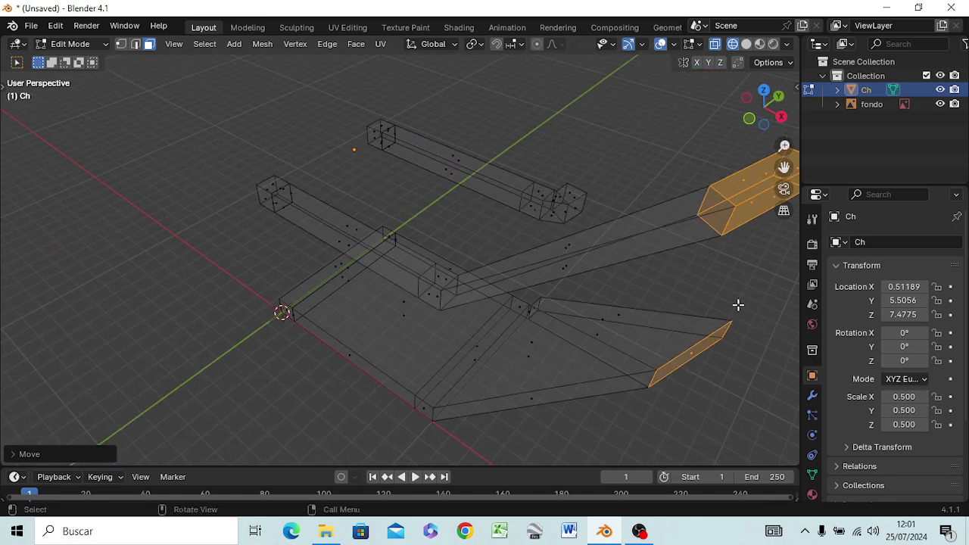
pyautogui.press('KP_3')
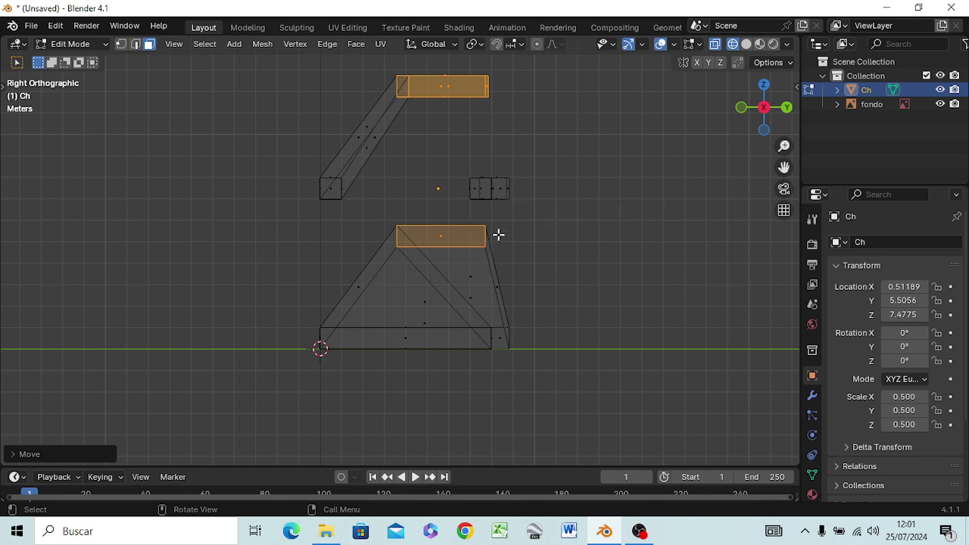
# Step: Scale the two beam end faces along X, then along Y
pyautogui.press('s')
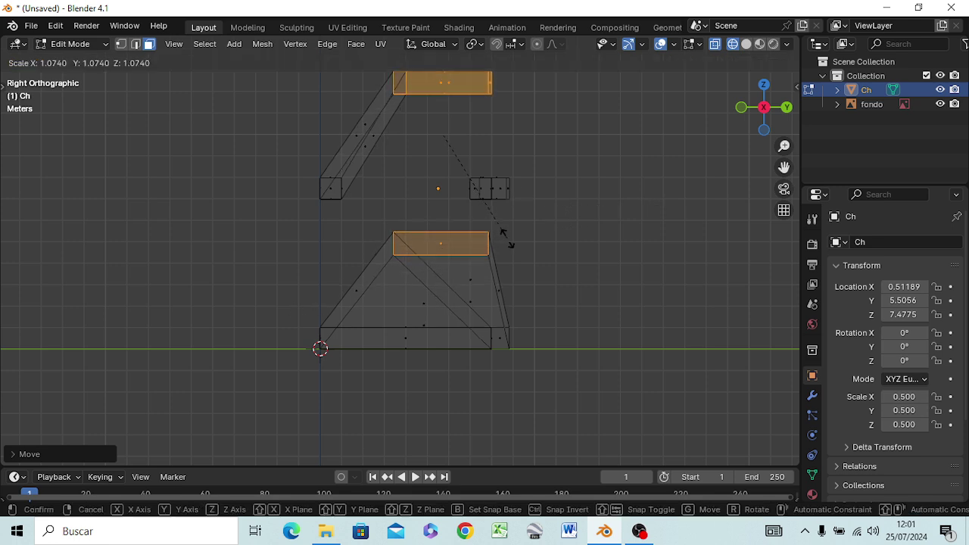
pyautogui.press('x')
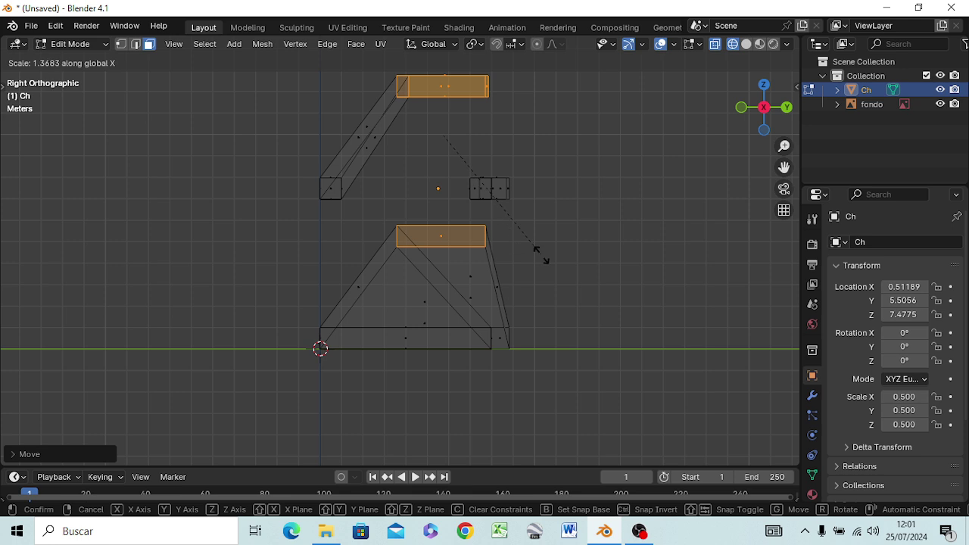
pyautogui.click(540, 252)
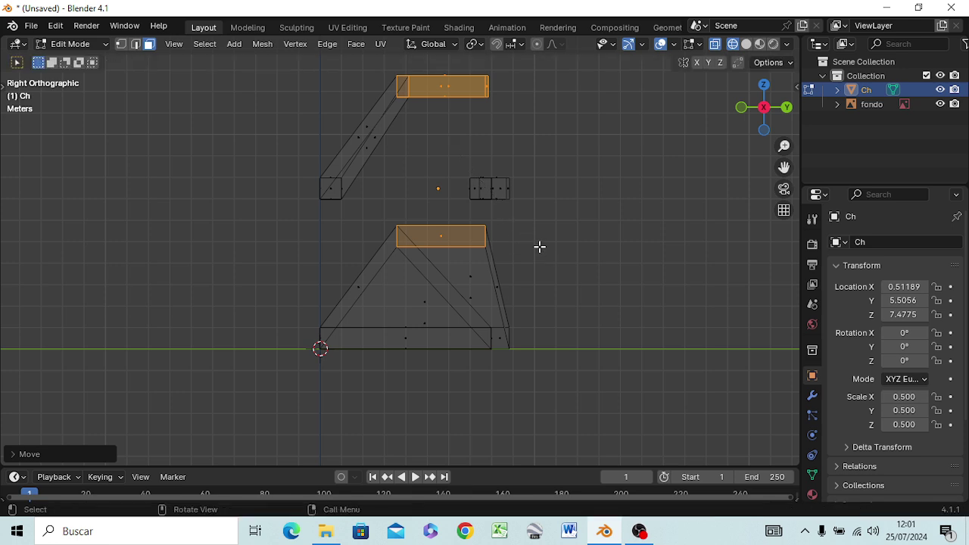
pyautogui.press('s')
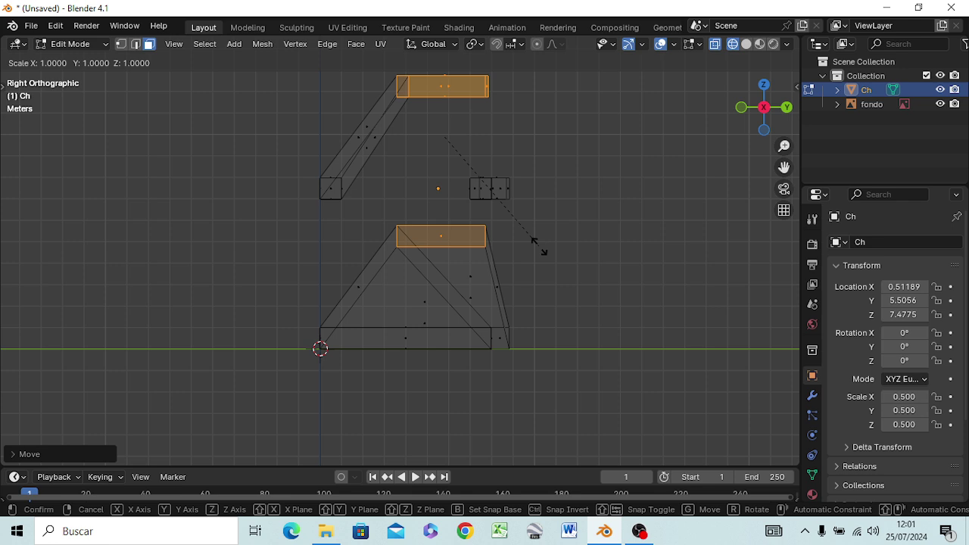
pyautogui.press('y')
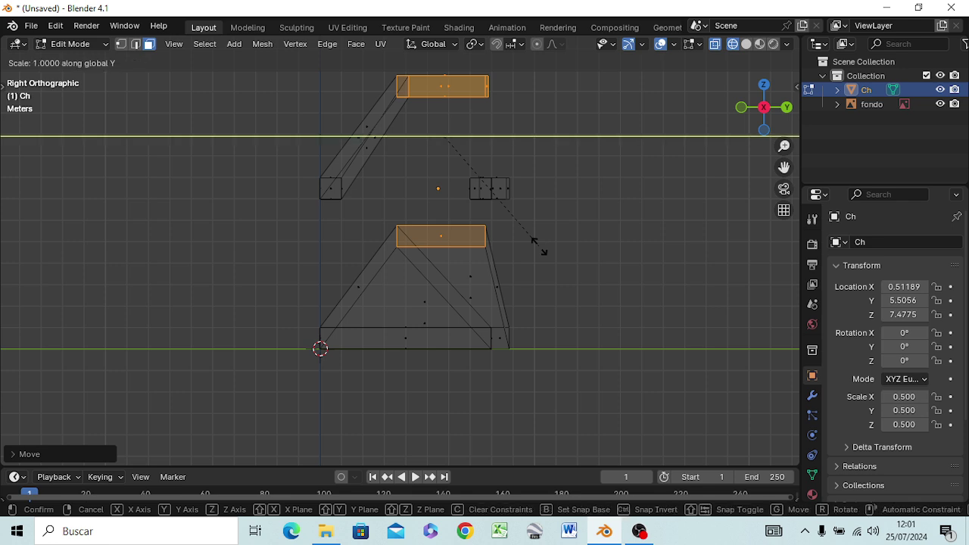
pyautogui.click(635, 293)
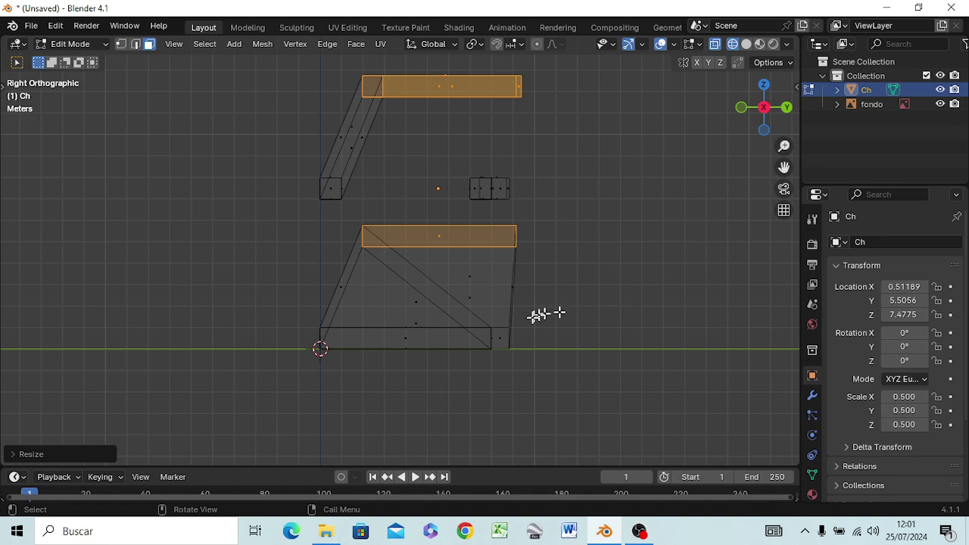
pyautogui.press('KP_5')
pyautogui.moveTo(551, 303)
pyautogui.mouseDown(button='middle')
pyautogui.moveTo(562, 364)
pyautogui.moveTo(633, 340)
pyautogui.moveTo(694, 356)
pyautogui.moveTo(703, 421)
pyautogui.moveTo(628, 66)
pyautogui.moveTo(542, 40)
pyautogui.moveTo(533, 457)
pyautogui.moveTo(493, 82)
pyautogui.moveTo(402, 205)
pyautogui.moveTo(412, 180)
pyautogui.moveTo(444, 167)
pyautogui.moveTo(422, 255)
pyautogui.moveTo(452, 232)
pyautogui.moveTo(496, 225)
pyautogui.moveTo(519, 145)
pyautogui.moveTo(541, 431)
pyautogui.moveTo(552, 169)
pyautogui.moveTo(552, 292)
pyautogui.moveTo(519, 318)
pyautogui.mouseUp(button='middle')
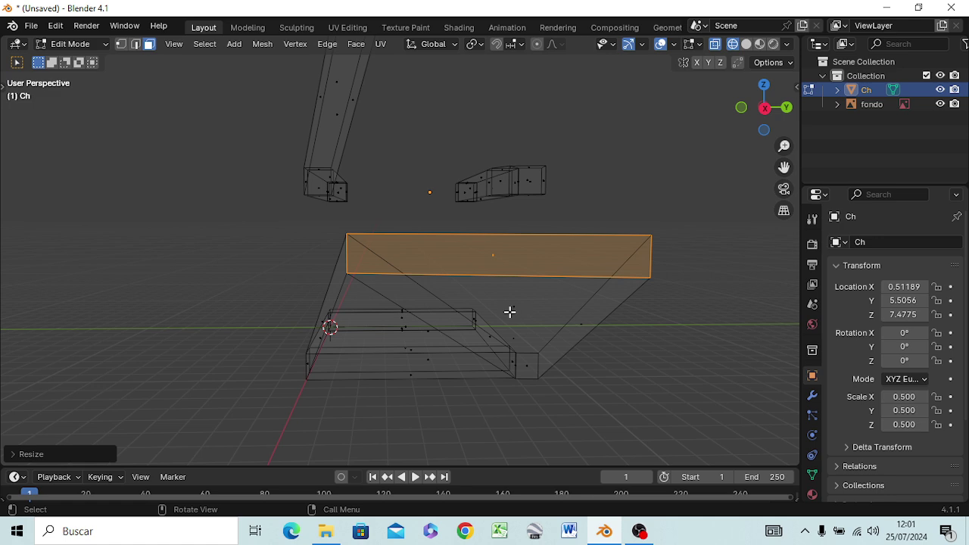
# Step: Orbit and zoom around the railing mesh, then go back to the front view over the reference
pyautogui.press('KP_1')
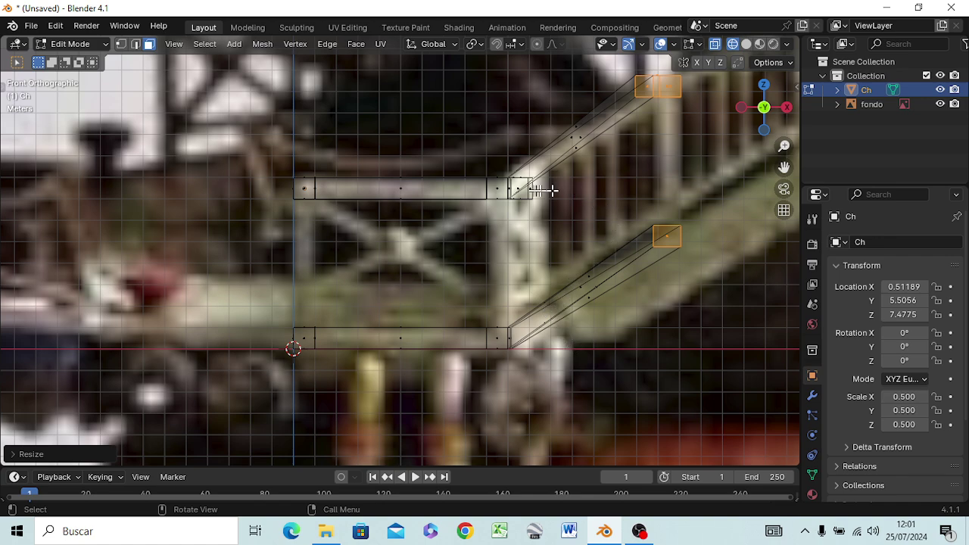
pyautogui.moveTo(541, 227)
pyautogui.mouseDown(button='middle')
pyautogui.moveTo(524, 303)
pyautogui.moveTo(502, 340)
pyautogui.moveTo(567, 284)
pyautogui.mouseUp(button='middle')
pyautogui.scroll(-3, 572, 277)
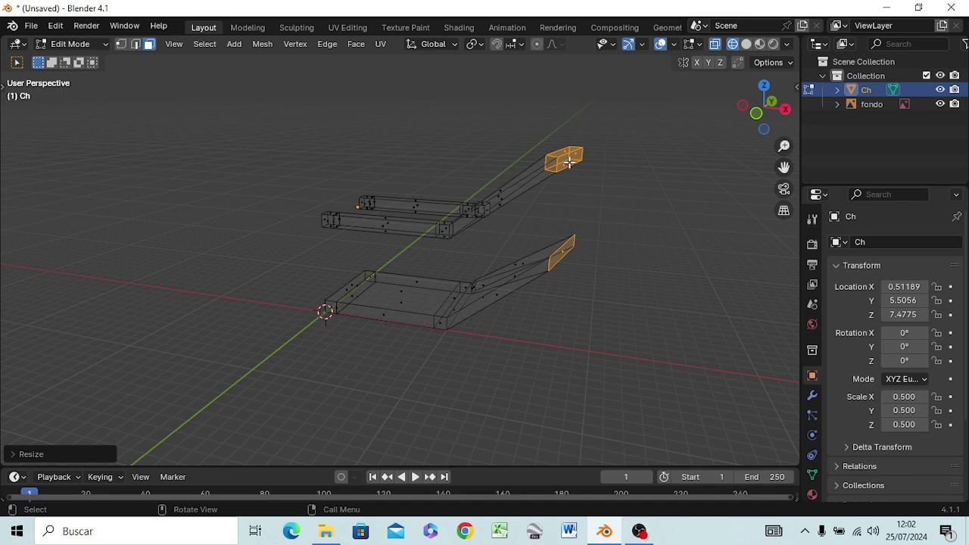
pyautogui.press('KP_1')
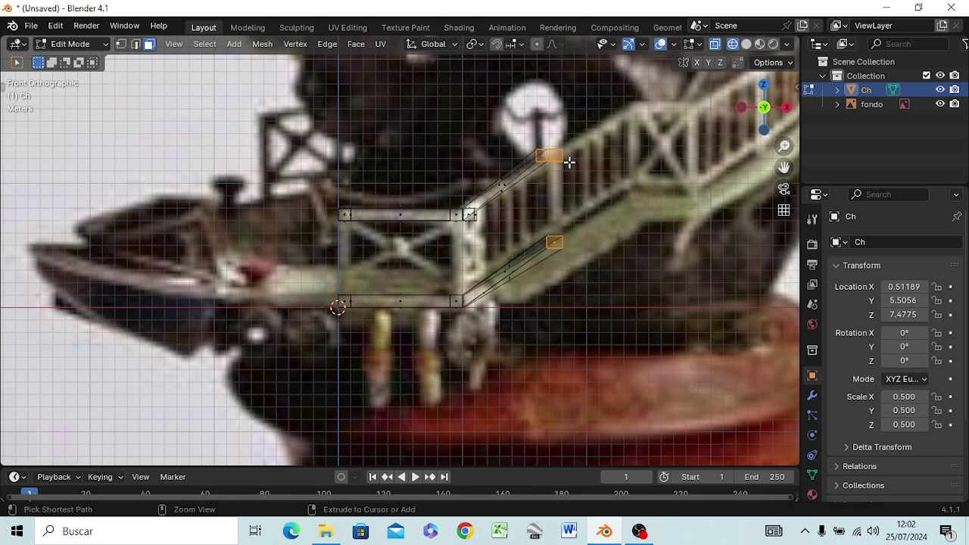
# Step: Undo the last three extrusions, back to the walkway end of the beams
pyautogui.hotkey('ctrl', 'z')
pyautogui.hotkey('ctrl', 'z')
pyautogui.hotkey('ctrl', 'z')
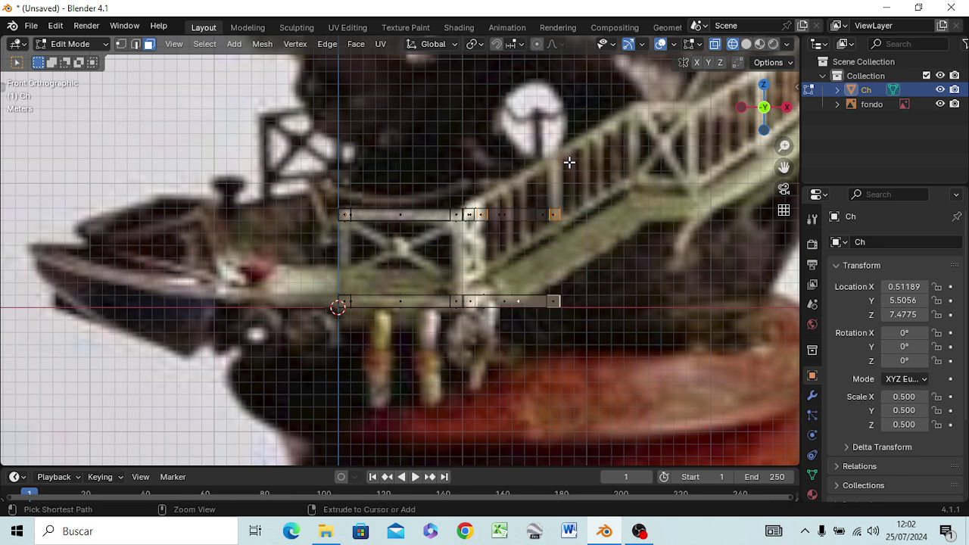
pyautogui.hotkey('ctrl', 'z')
pyautogui.hotkey('ctrl', 'z')
pyautogui.hotkey('ctrl', 'z')
pyautogui.hotkey('ctrl', 'z')
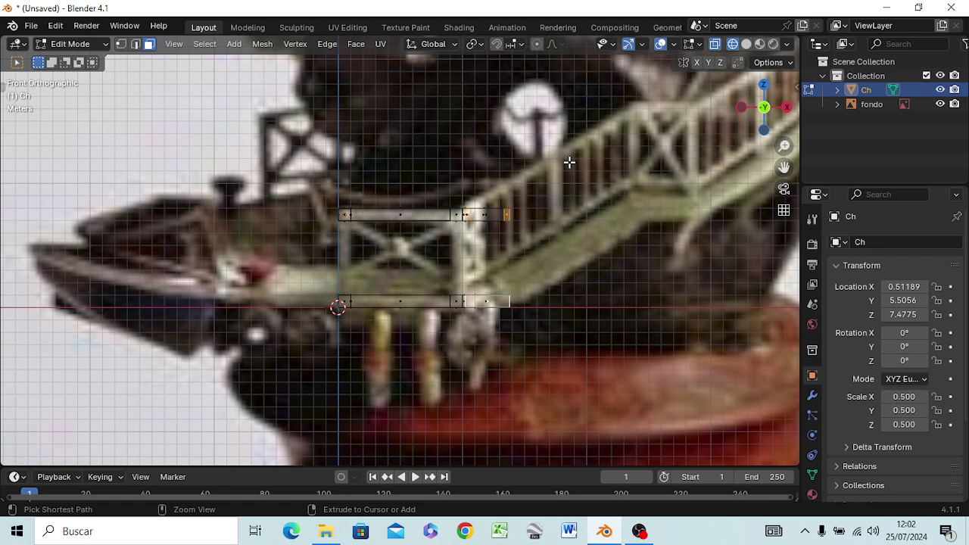
pyautogui.hotkey('ctrl', 'z')
pyautogui.hotkey('ctrl', 'z')
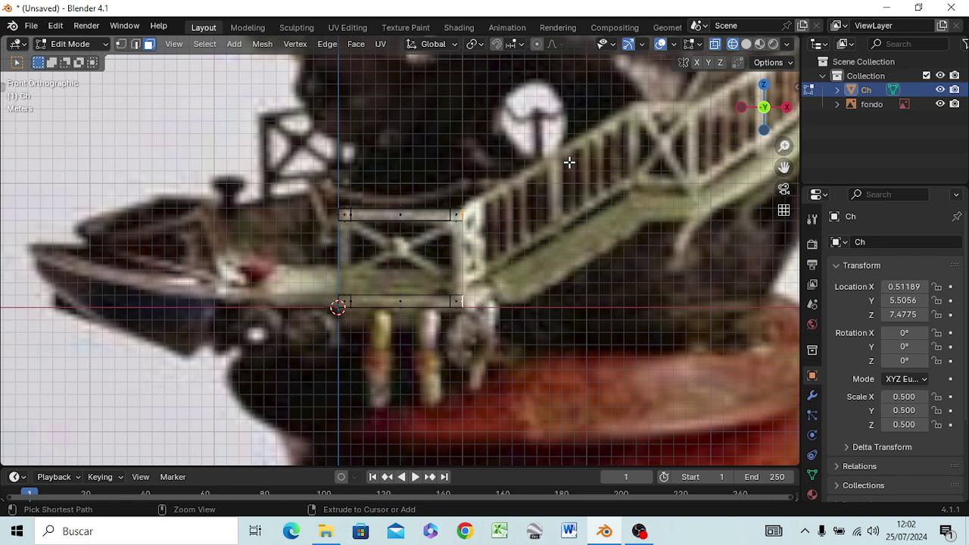
pyautogui.moveTo(501, 272)
pyautogui.mouseDown(button='middle')
pyautogui.moveTo(536, 256)
pyautogui.moveTo(574, 255)
pyautogui.mouseUp(button='middle')
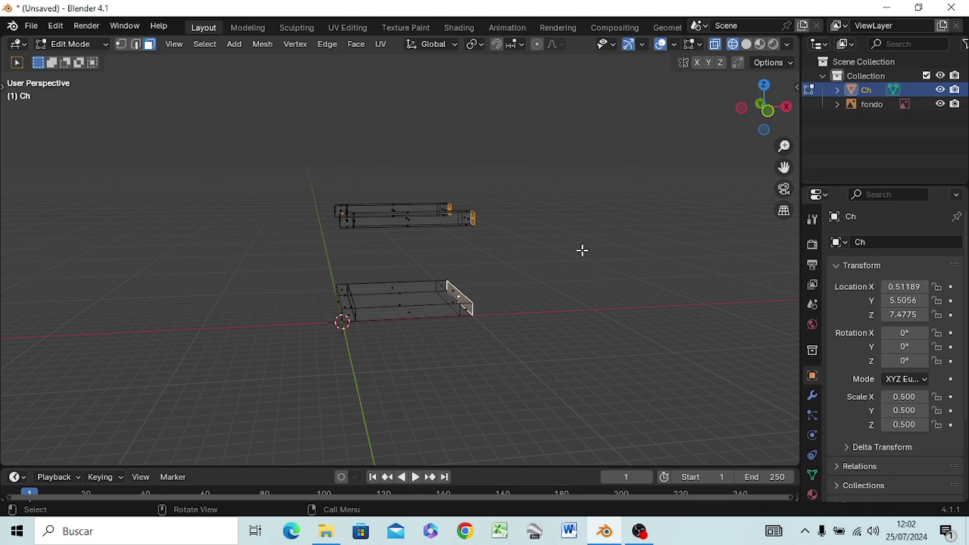
pyautogui.press('KP_1')
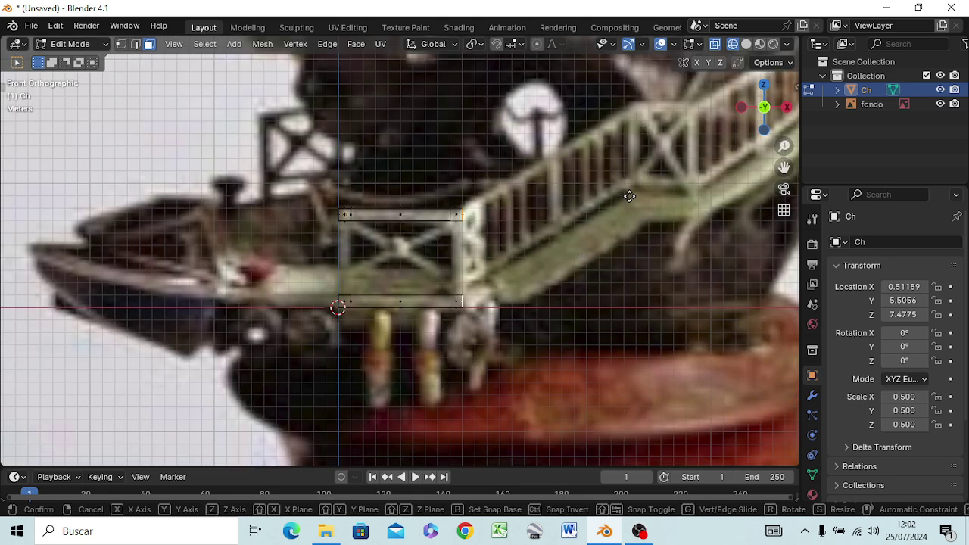
pyautogui.press('g')
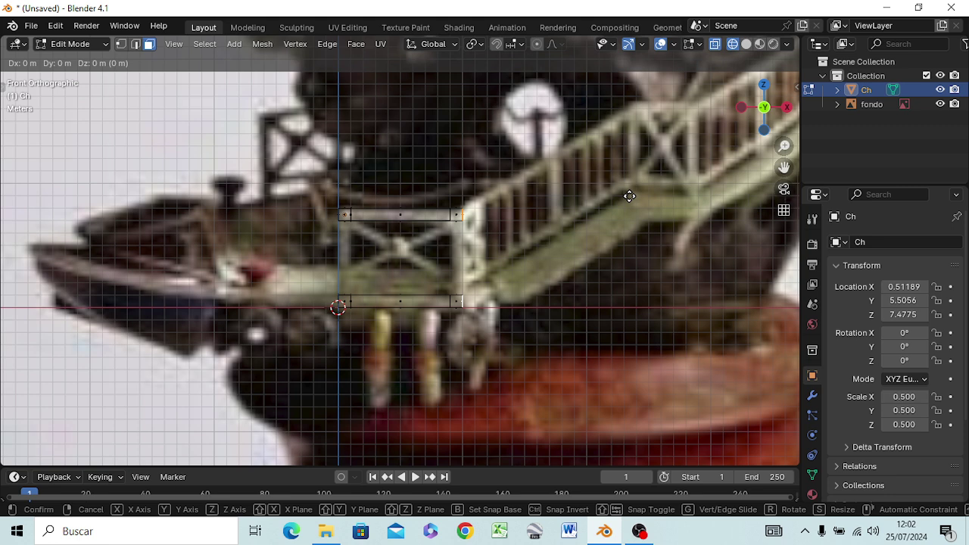
pyautogui.press('Escape')
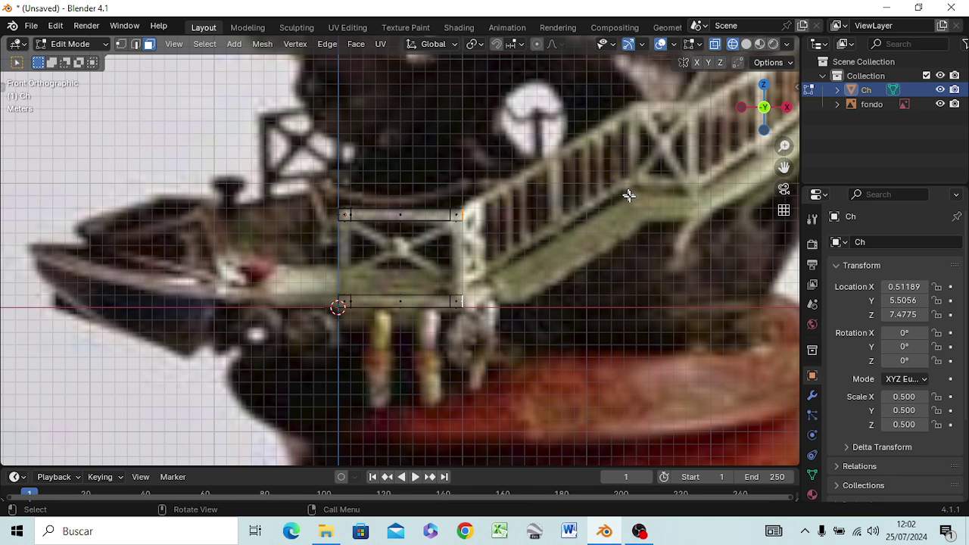
# Step: Extrude the beam end faces twice in short free steps up along the stair rail
pyautogui.press('e')
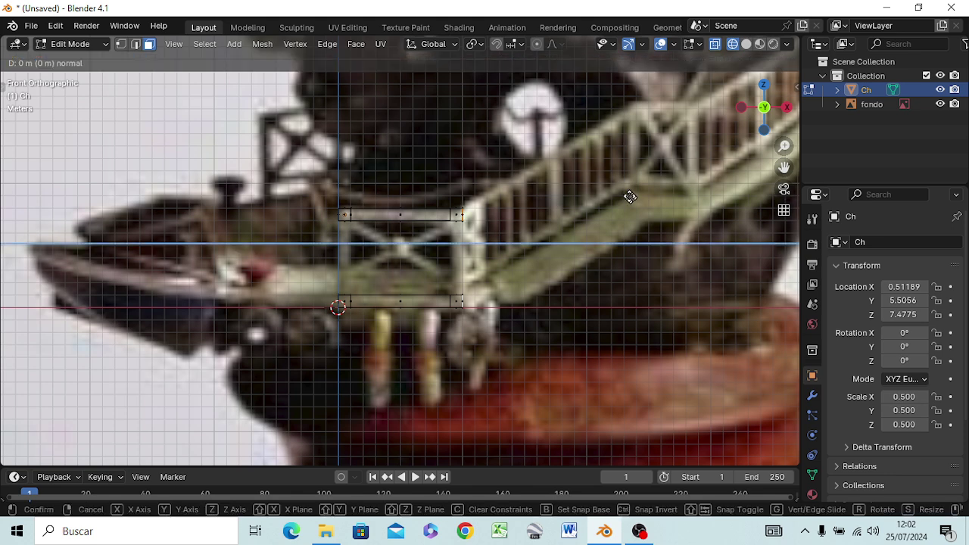
pyautogui.press('c')
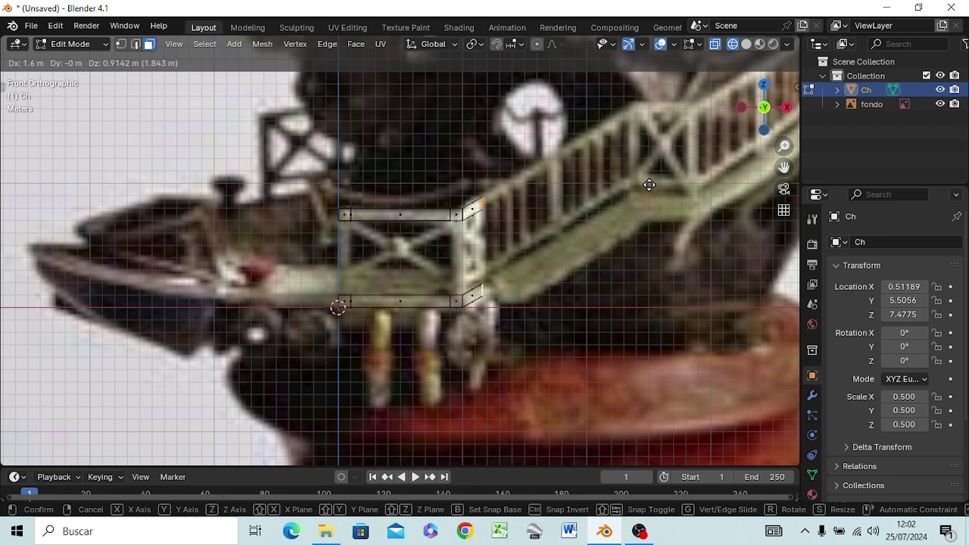
pyautogui.click(654, 182)
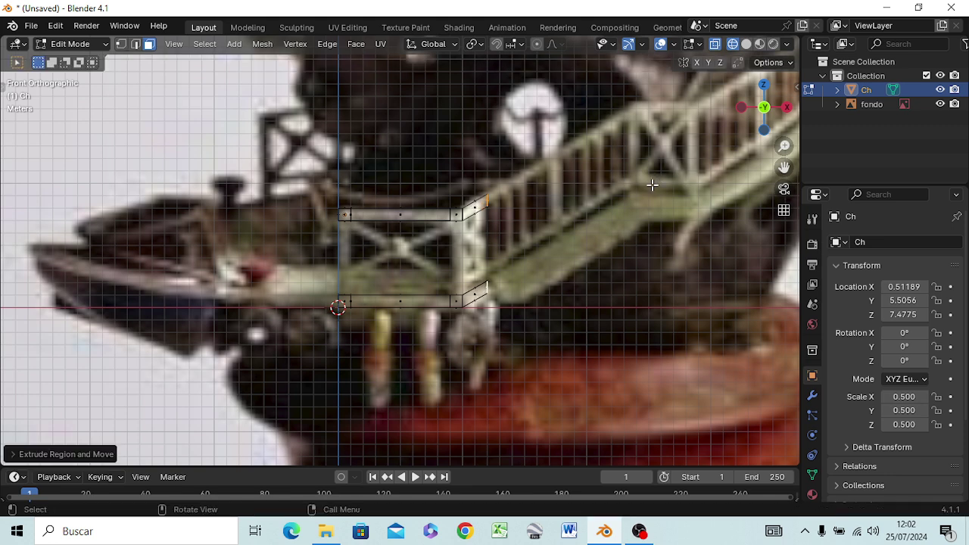
pyautogui.press('e')
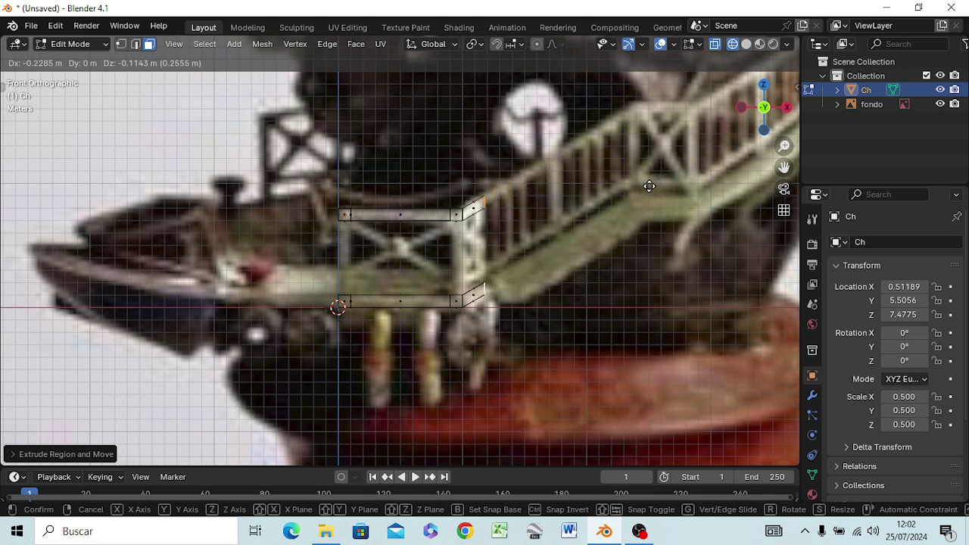
pyautogui.click(649, 186)
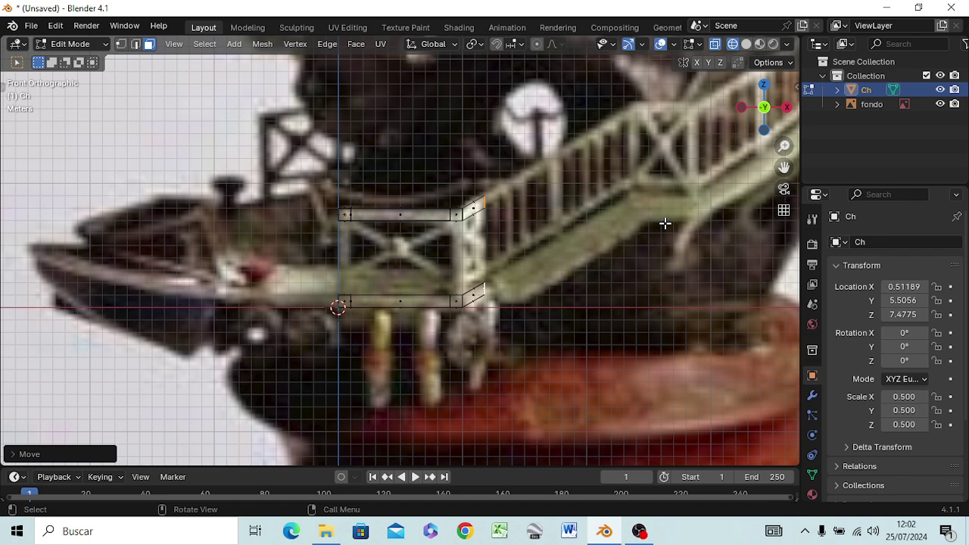
pyautogui.moveTo(664, 222); pyautogui.dragTo(665, 223, button='middle')
pyautogui.press('KP_7')
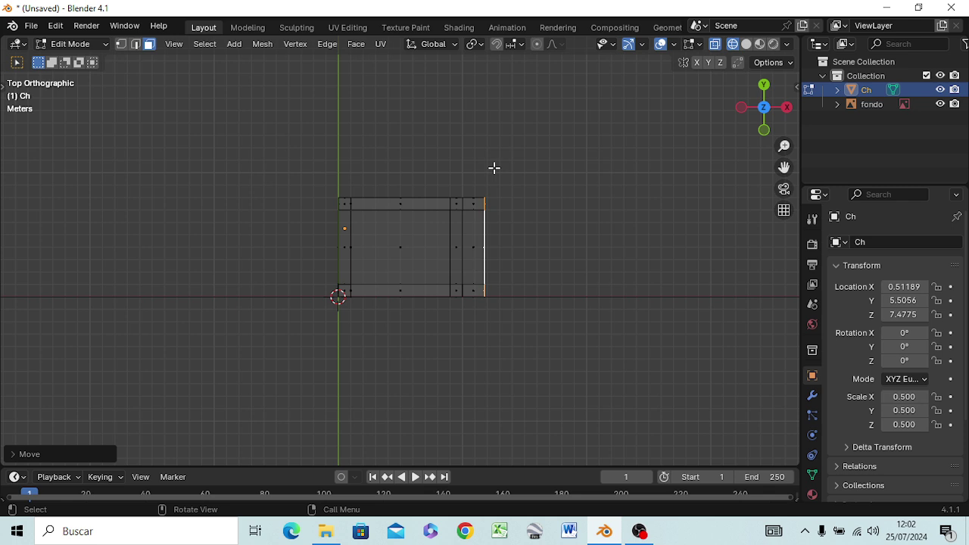
# Step: Extrude two new end sections up and to the right, rotating each new end edge
pyautogui.press('e')
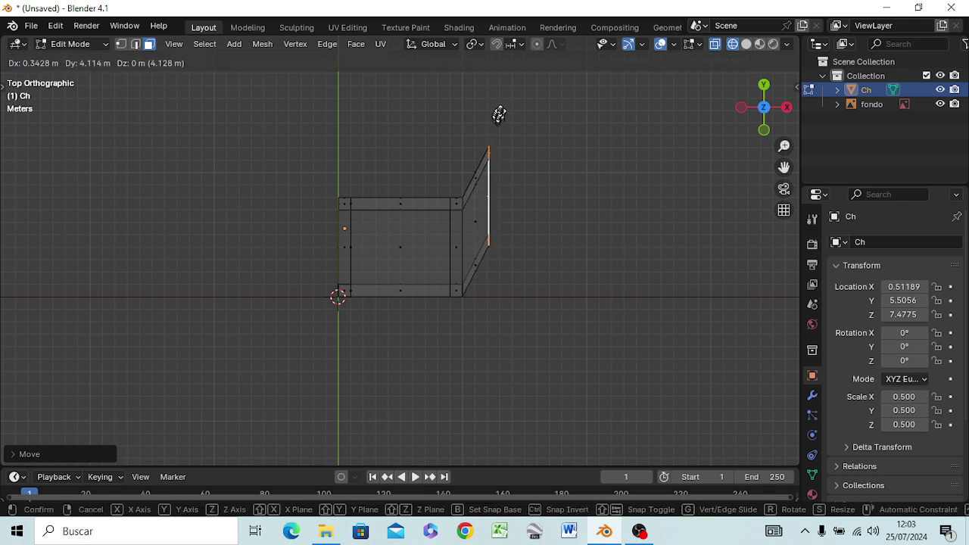
pyautogui.click(549, 96)
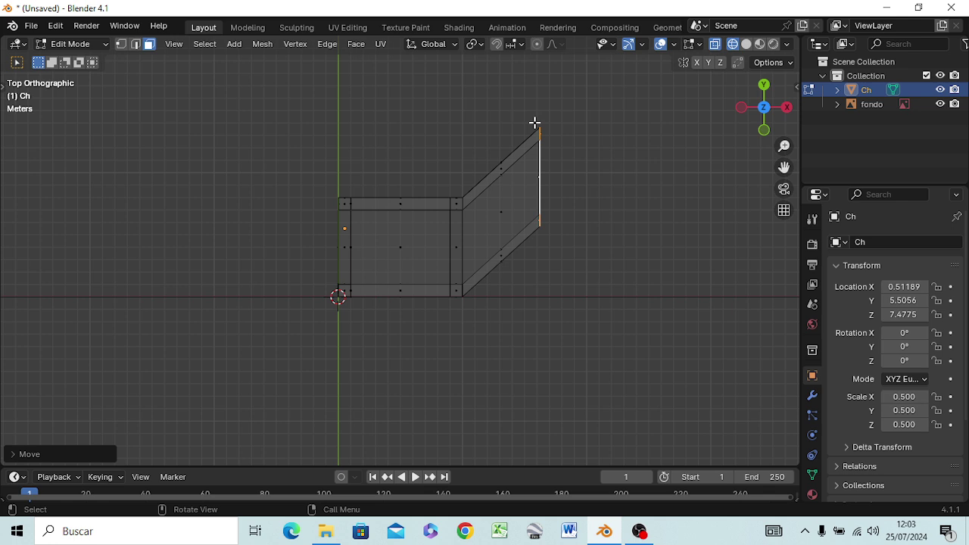
pyautogui.press('r')
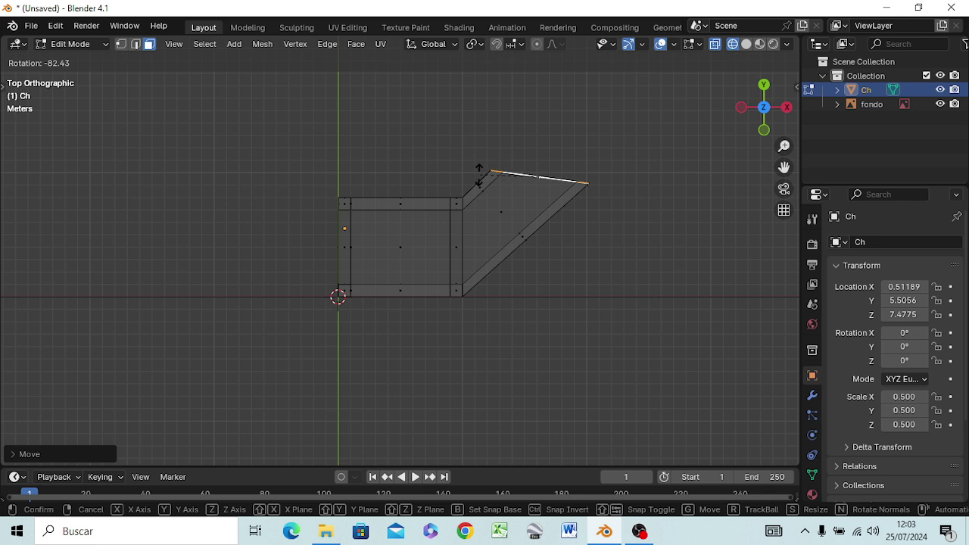
pyautogui.click(480, 170)
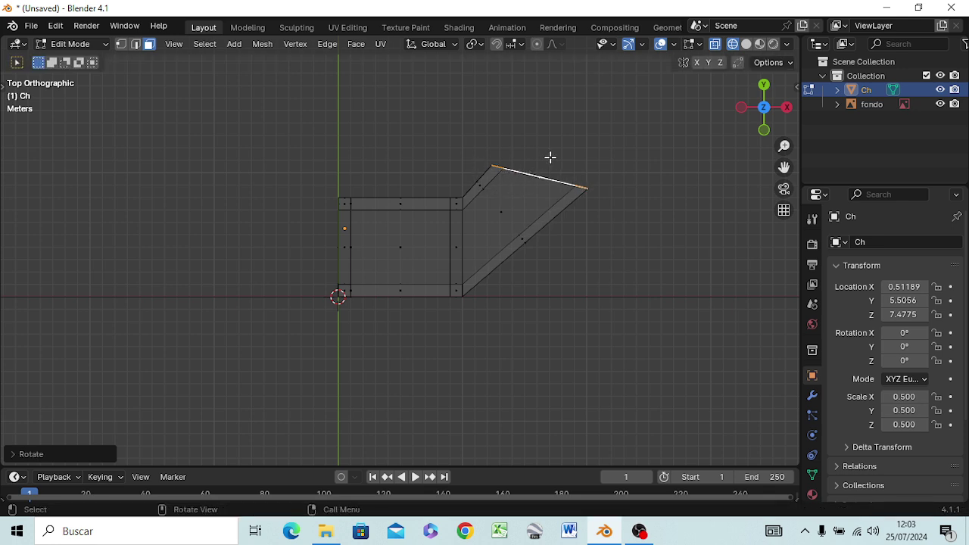
pyautogui.press('e')
pyautogui.click(596, 85)
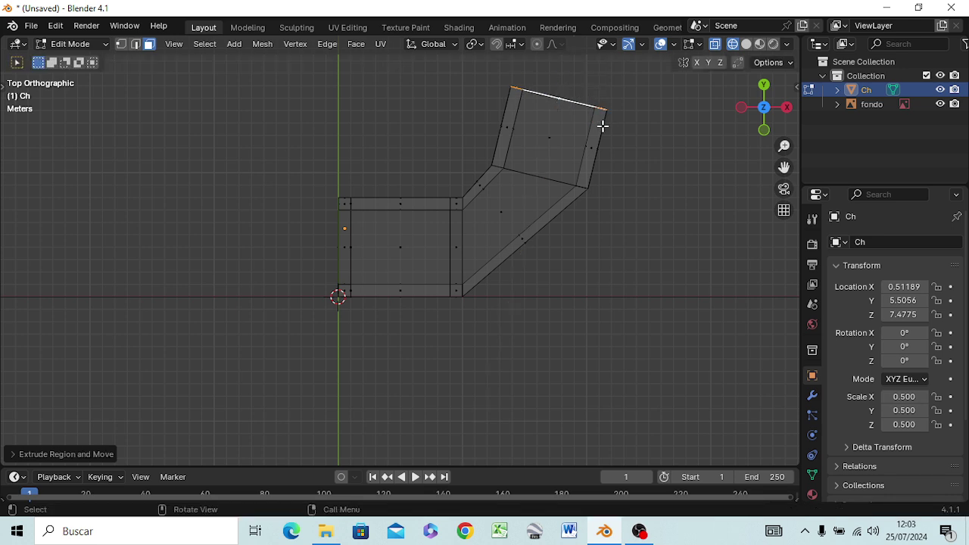
pyautogui.press('r')
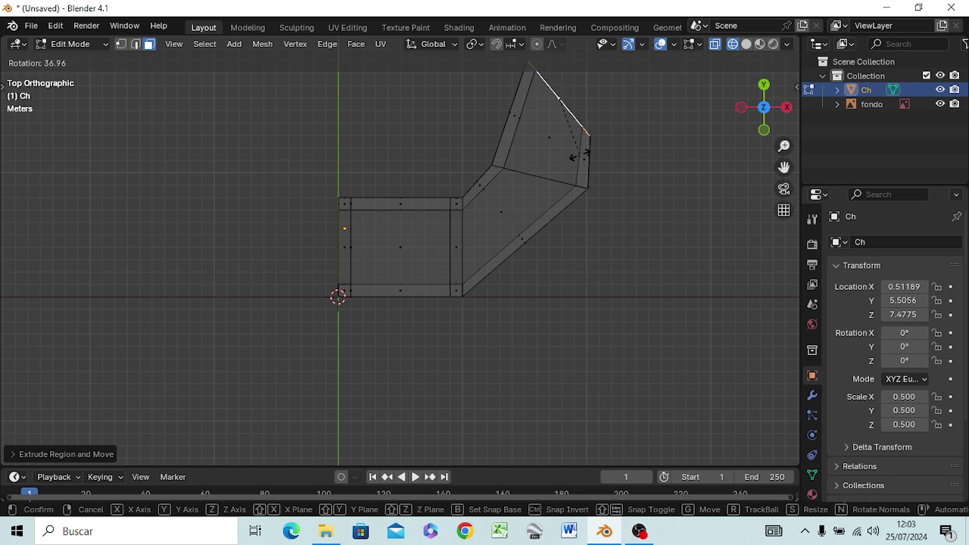
pyautogui.click(580, 154)
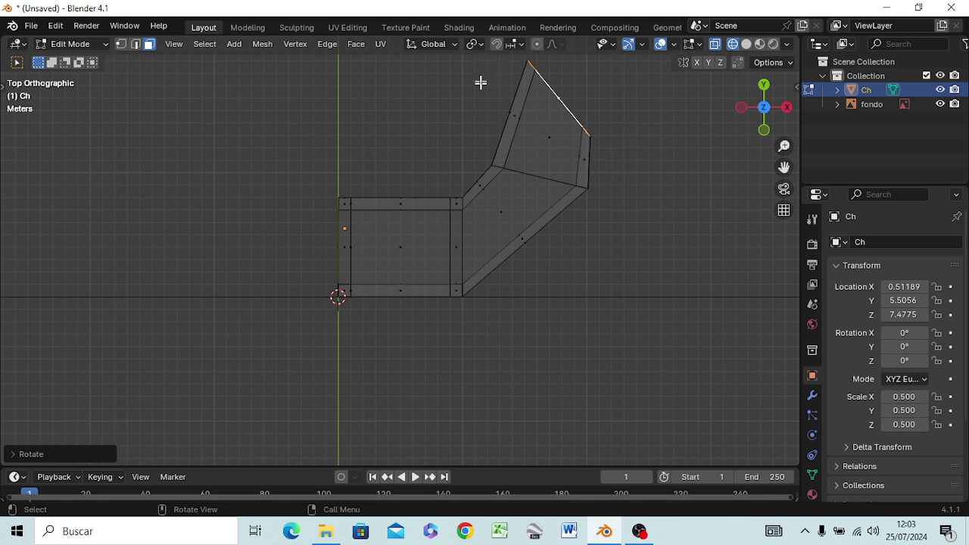
# Step: Box-select the angled section's end face and shift it about 1.7 m to the left
pyautogui.press('1')
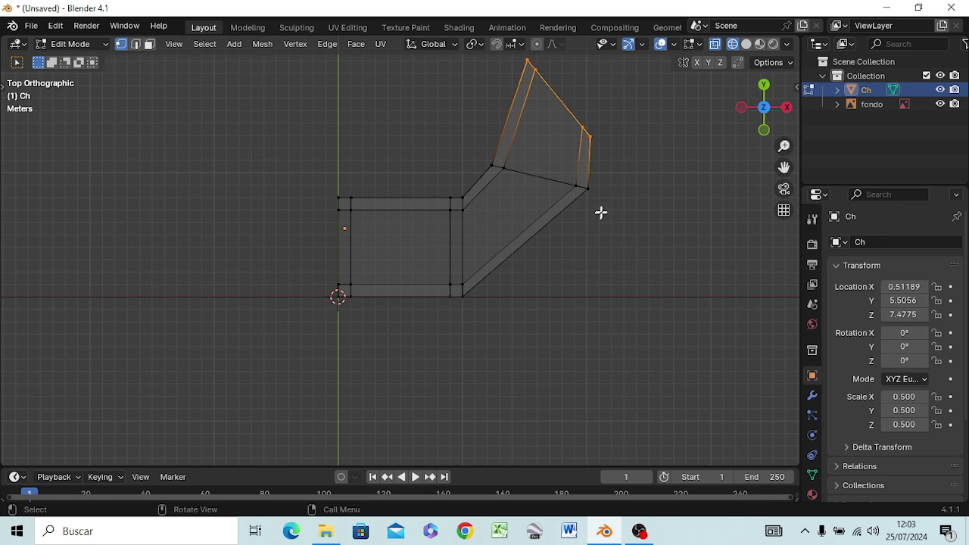
pyautogui.moveTo(600, 212); pyautogui.dragTo(490, 43)
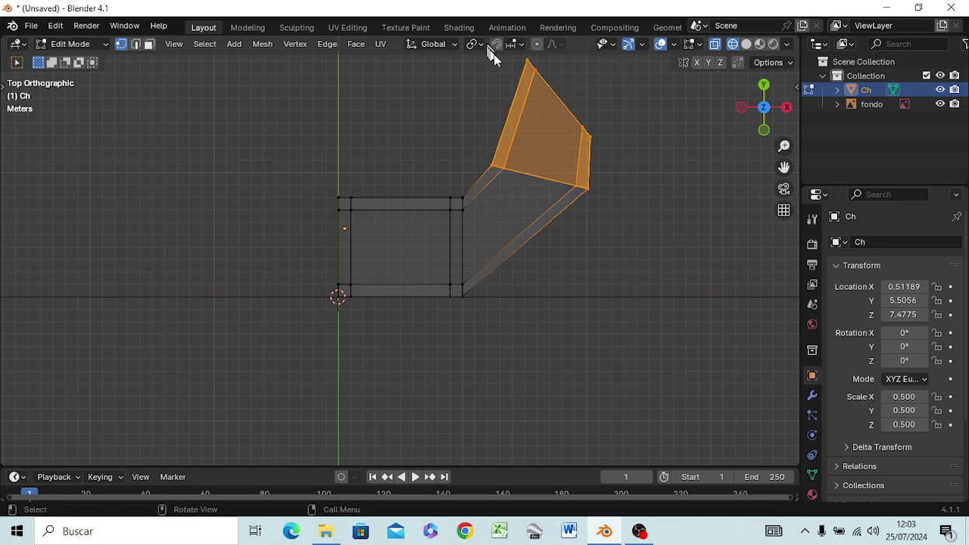
pyautogui.press('g')
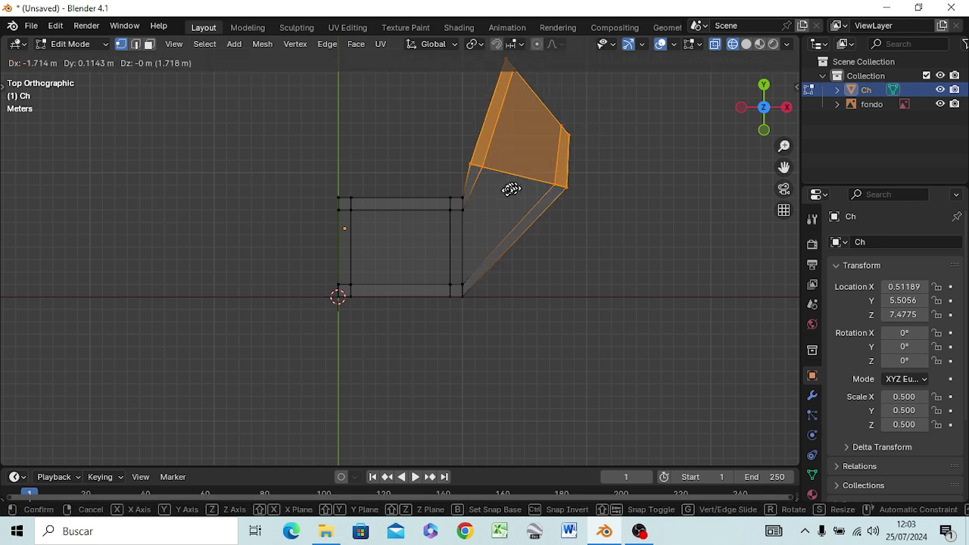
pyautogui.click(509, 189)
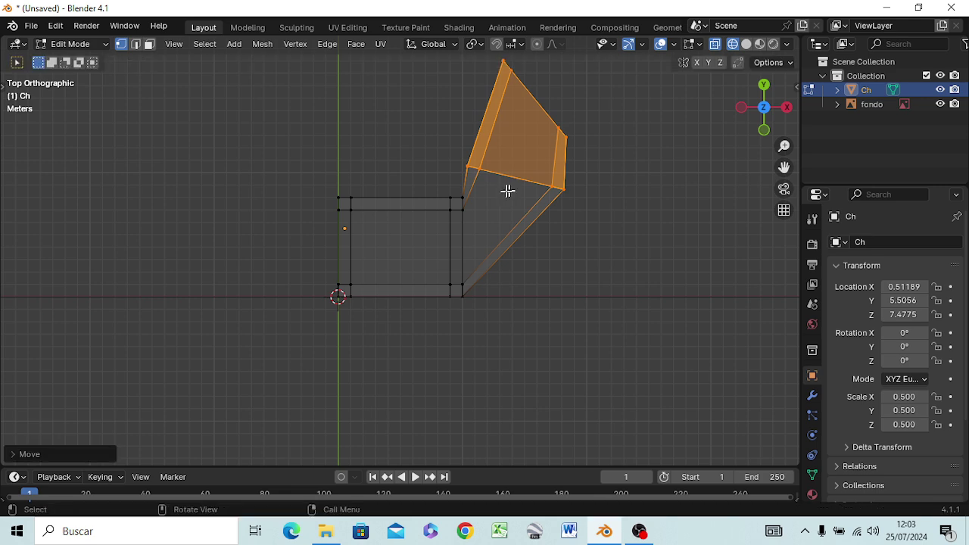
pyautogui.press('KP_1')
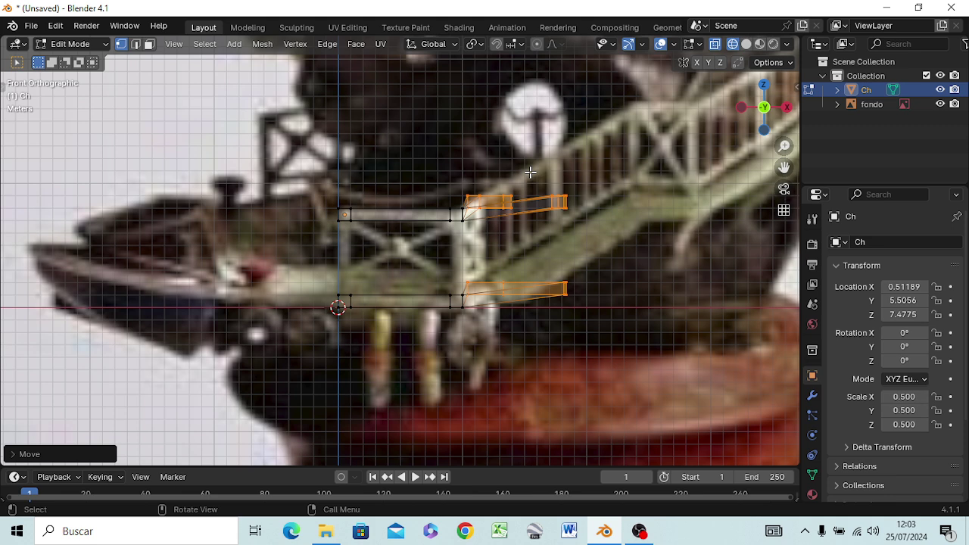
# Step: Raise the railing ends to the stair rail height and extrude a free new section
pyautogui.press('g')
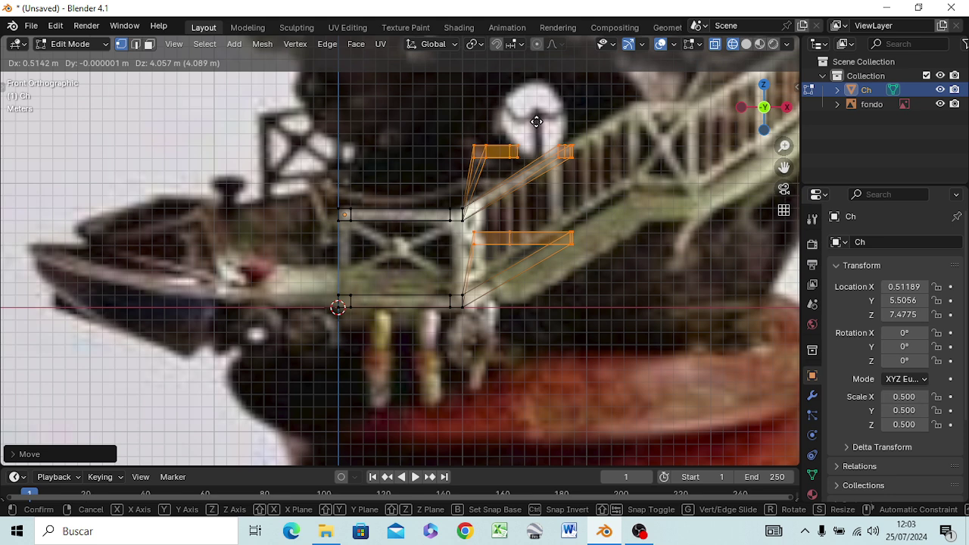
pyautogui.click(537, 121)
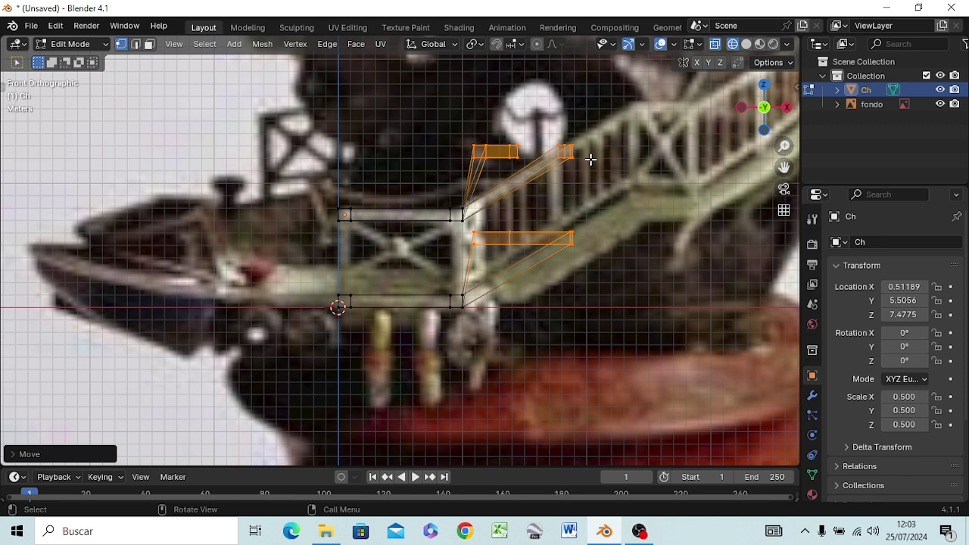
pyautogui.press('e')
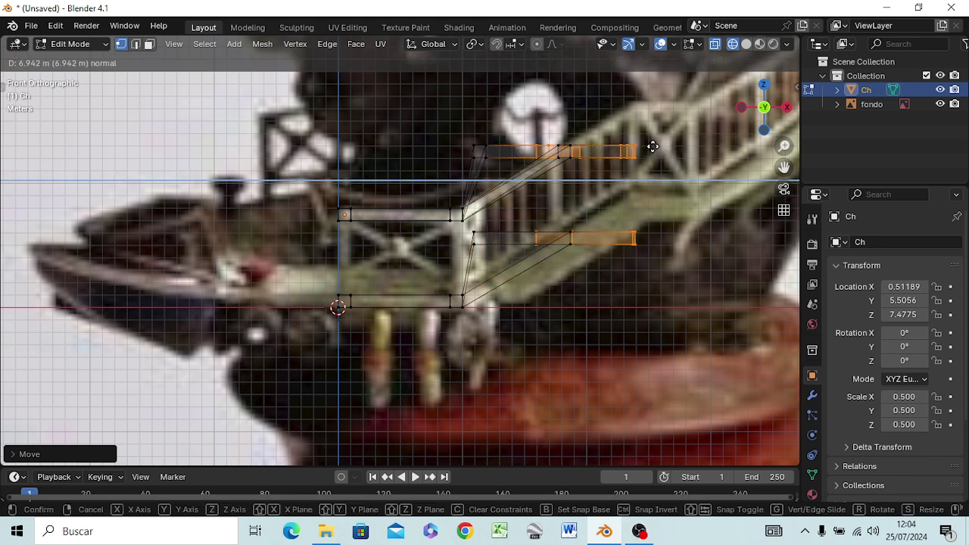
pyautogui.press('c')
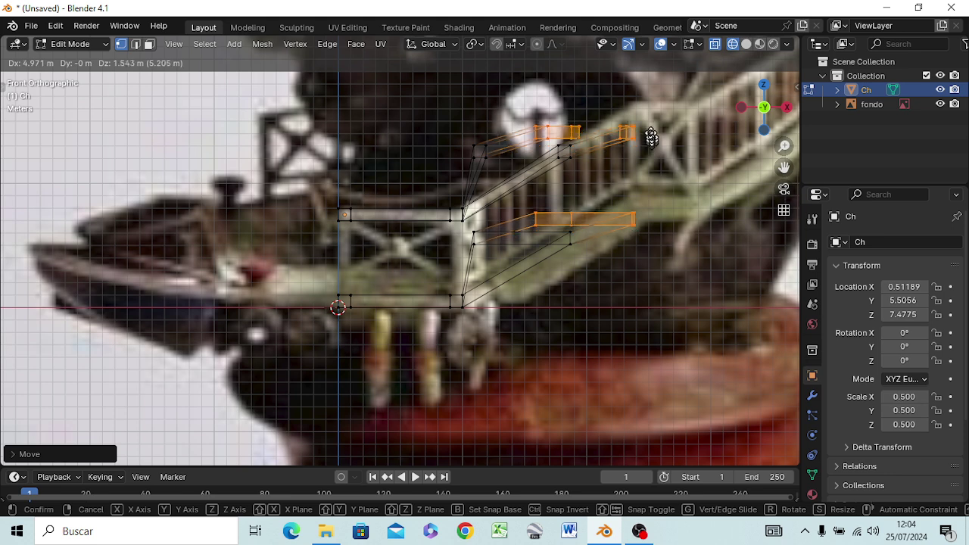
pyautogui.click(661, 118)
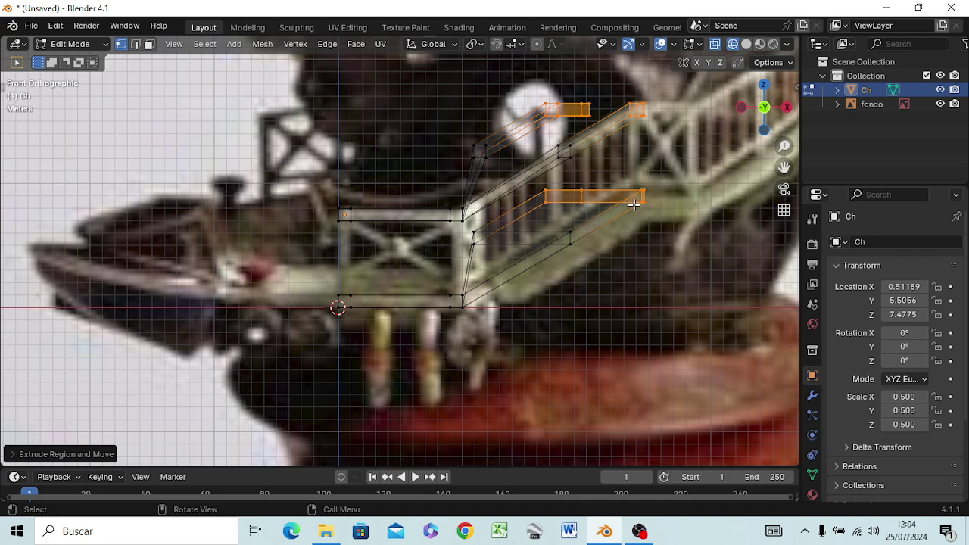
# Step: Rotate the new section about 44° in the top view
pyautogui.press('KP_7')
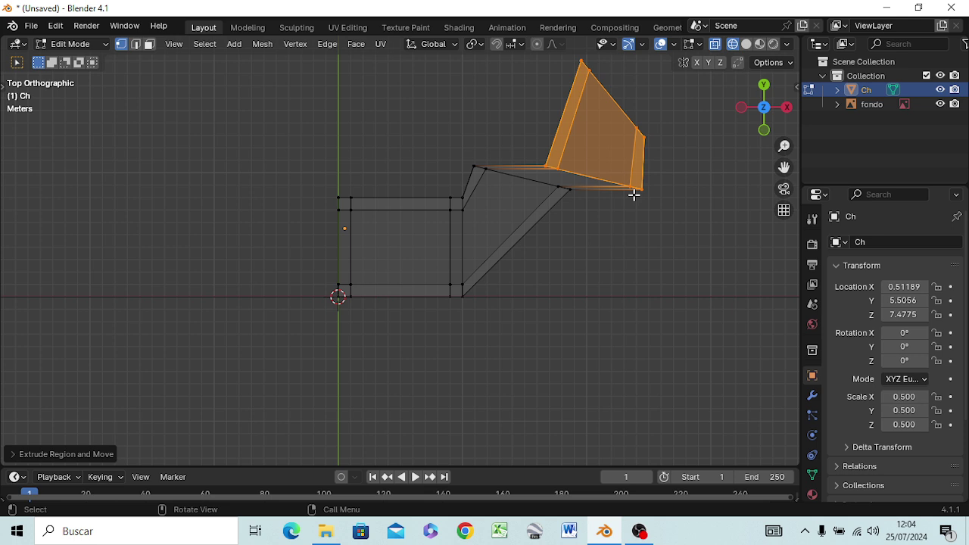
pyautogui.press('r')
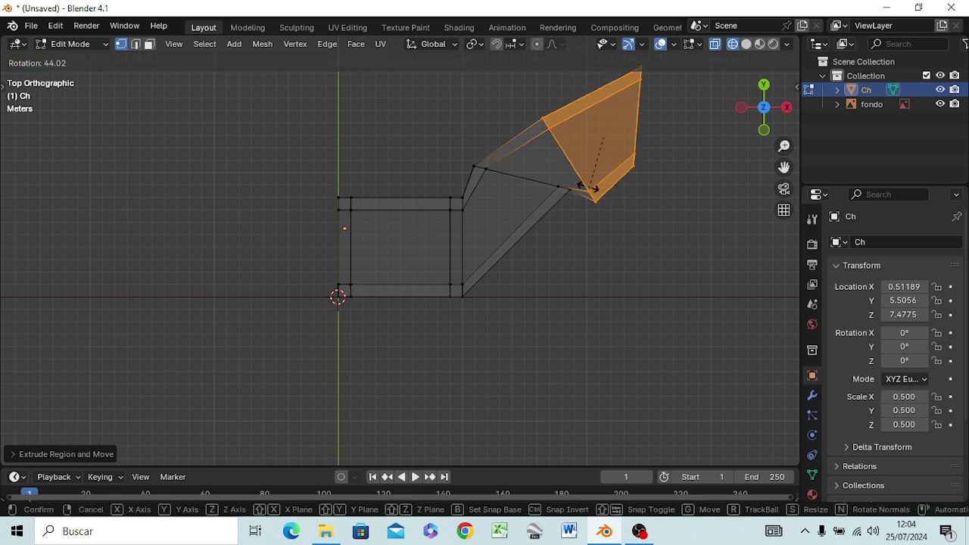
pyautogui.click(592, 187)
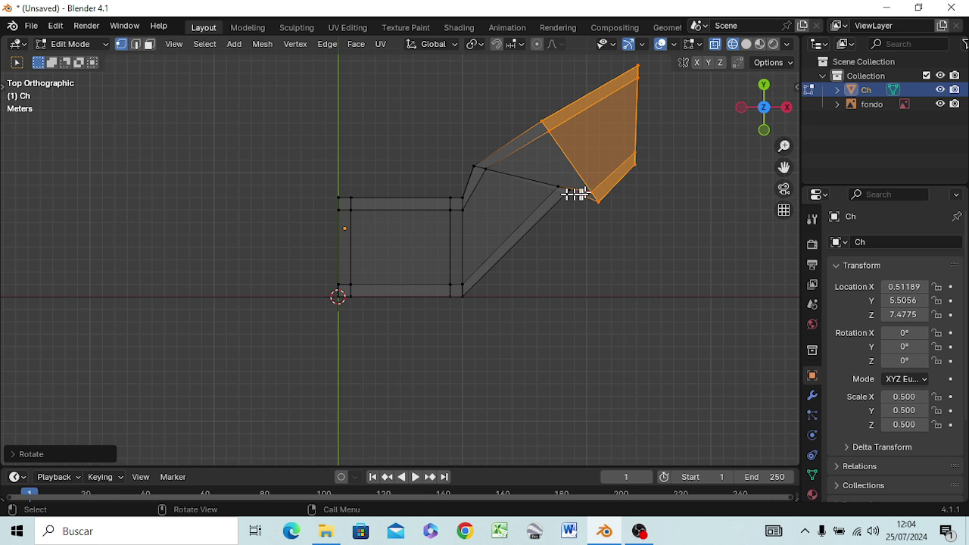
# Step: Move two inner corner vertices at the bend, shifting the joint about -0.23 m X, 1.03 m Y
pyautogui.click(571, 199)
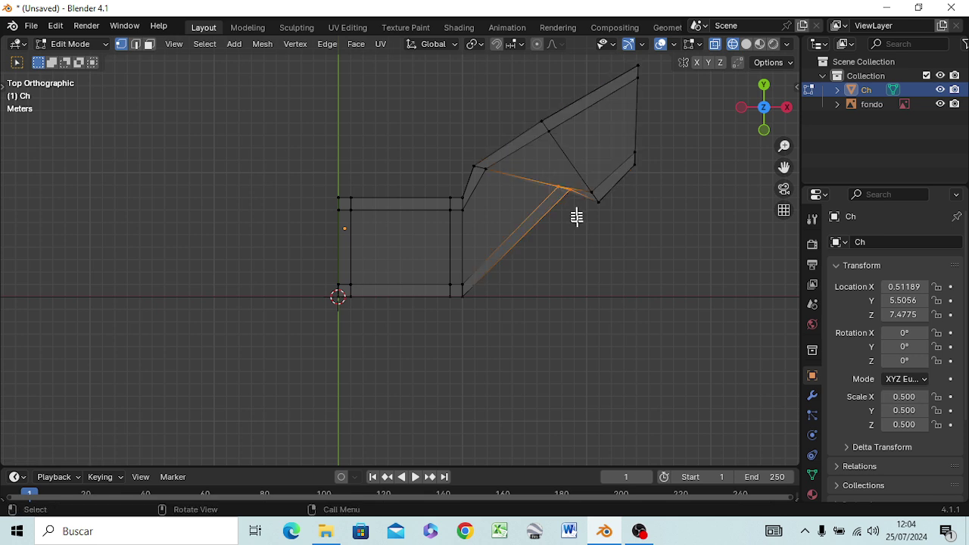
pyautogui.press('g')
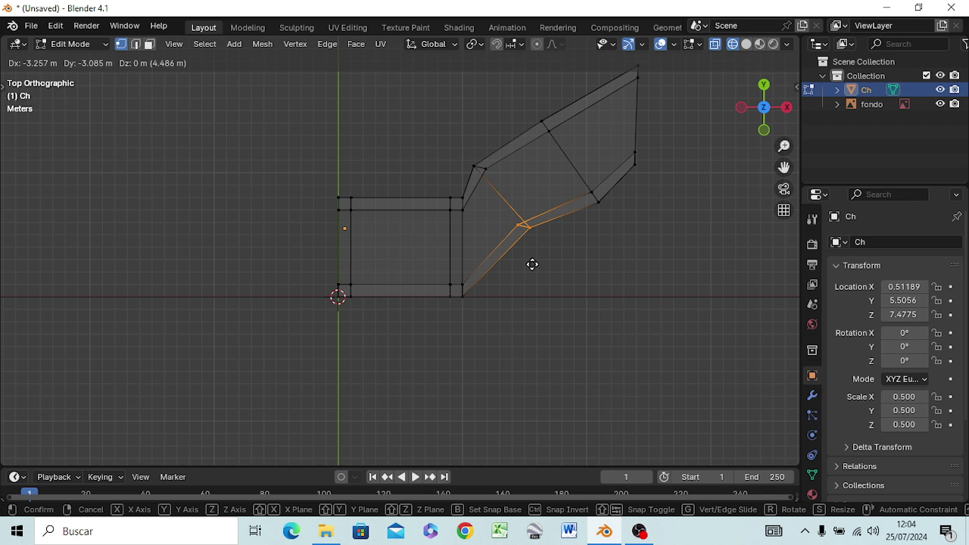
pyautogui.click(533, 264)
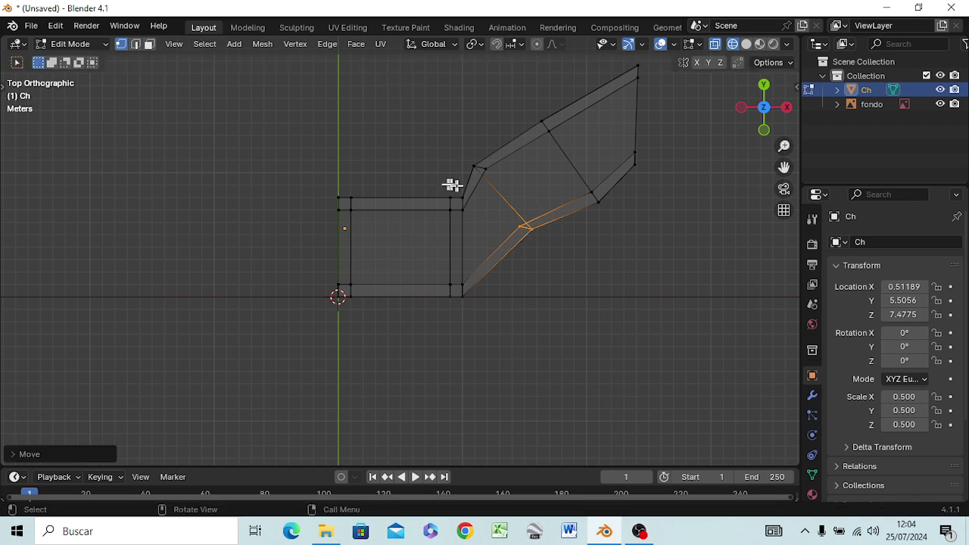
pyautogui.click(464, 206)
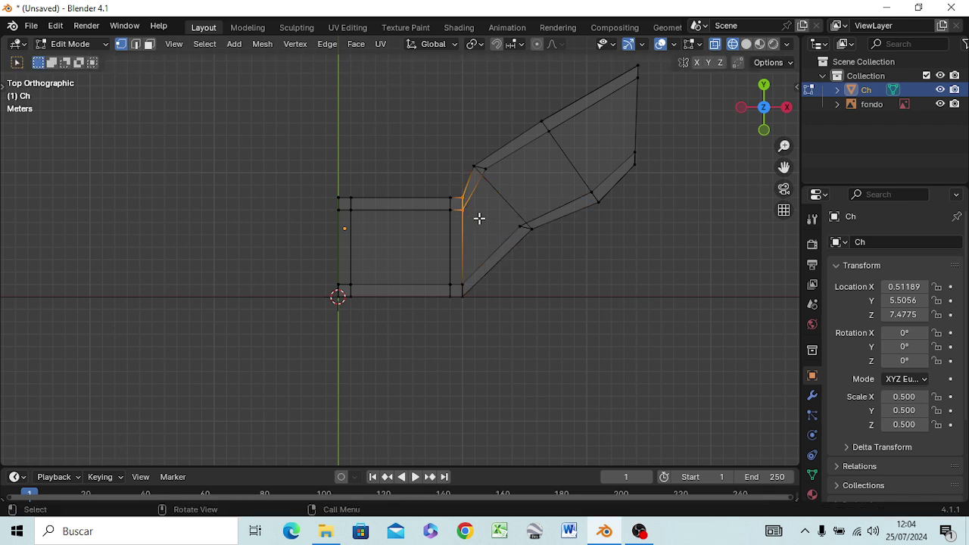
pyautogui.press('g')
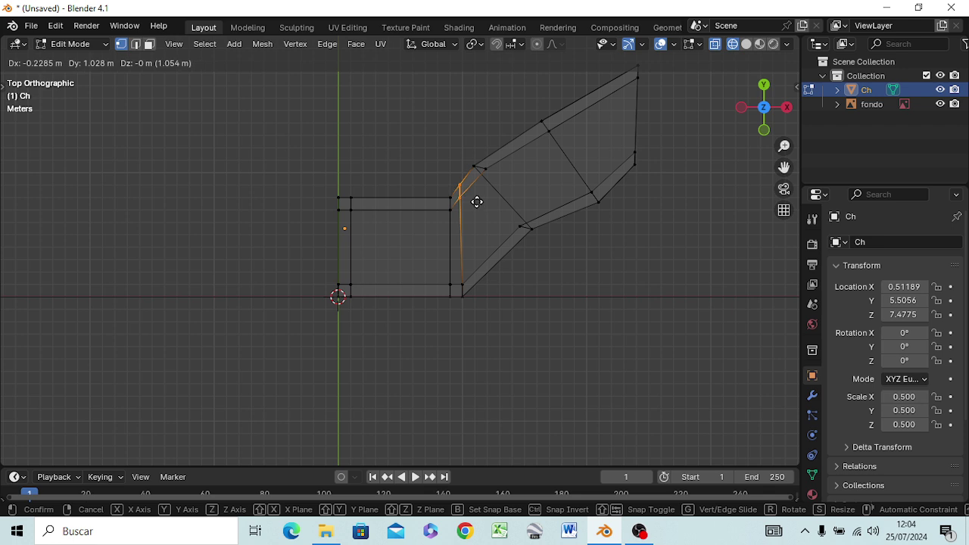
pyautogui.click(477, 201)
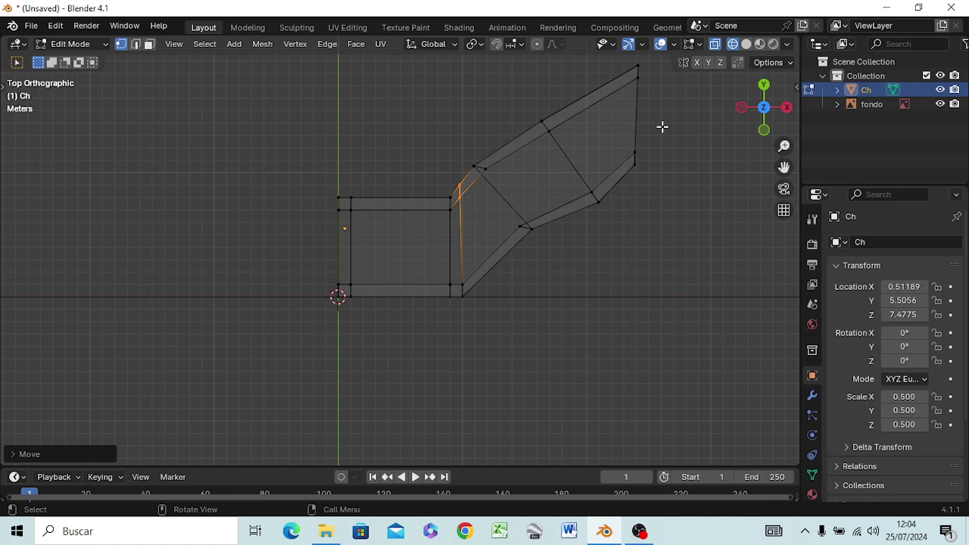
pyautogui.press('KP_1')
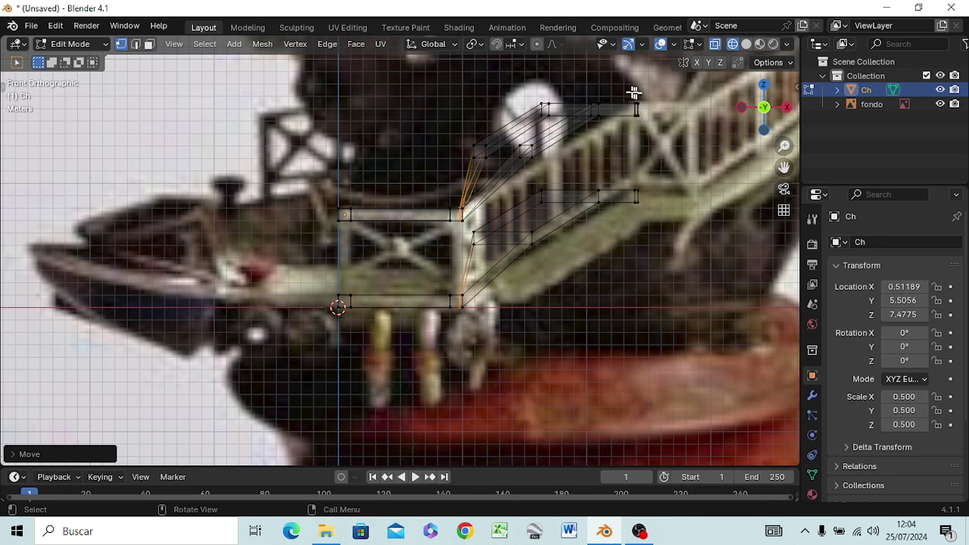
# Step: Select both beam end faces and extend them into a flat rail section to the right
pyautogui.moveTo(632, 92); pyautogui.dragTo(660, 219)
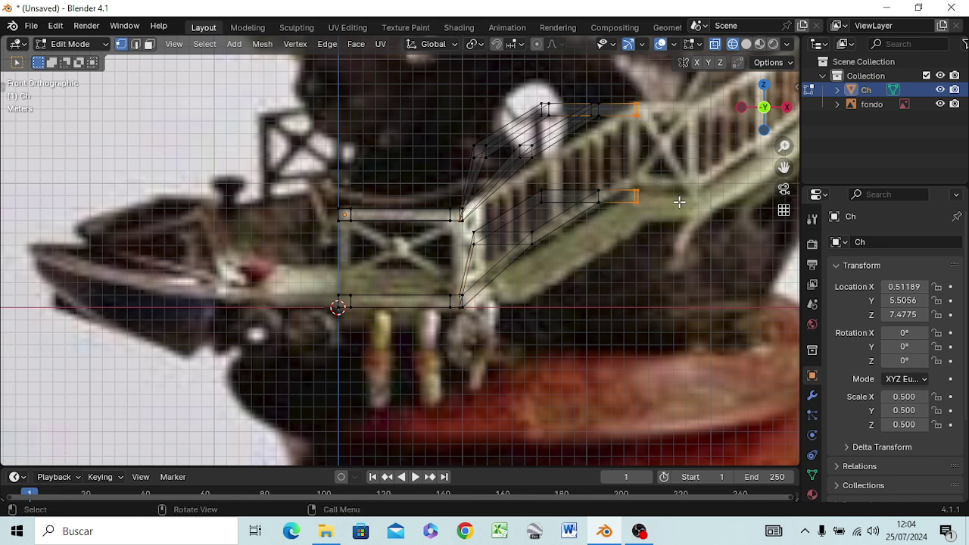
pyautogui.moveTo(709, 231)
pyautogui.mouseDown(button='middle')
pyautogui.moveTo(546, 263)
pyautogui.moveTo(664, 250)
pyautogui.mouseUp(button='middle')
pyautogui.press('KP_1')
pyautogui.press('g')
pyautogui.press('z')
pyautogui.press('z')
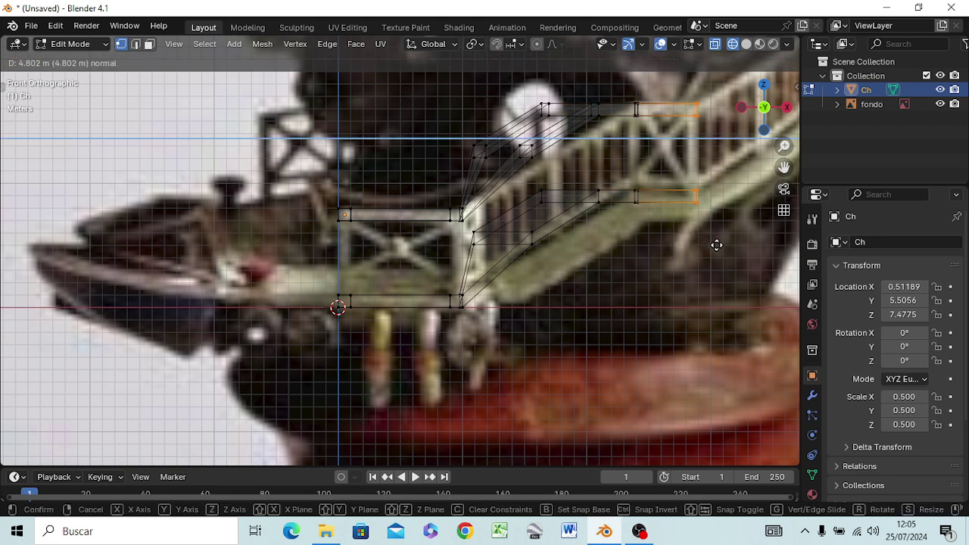
pyautogui.click(717, 244)
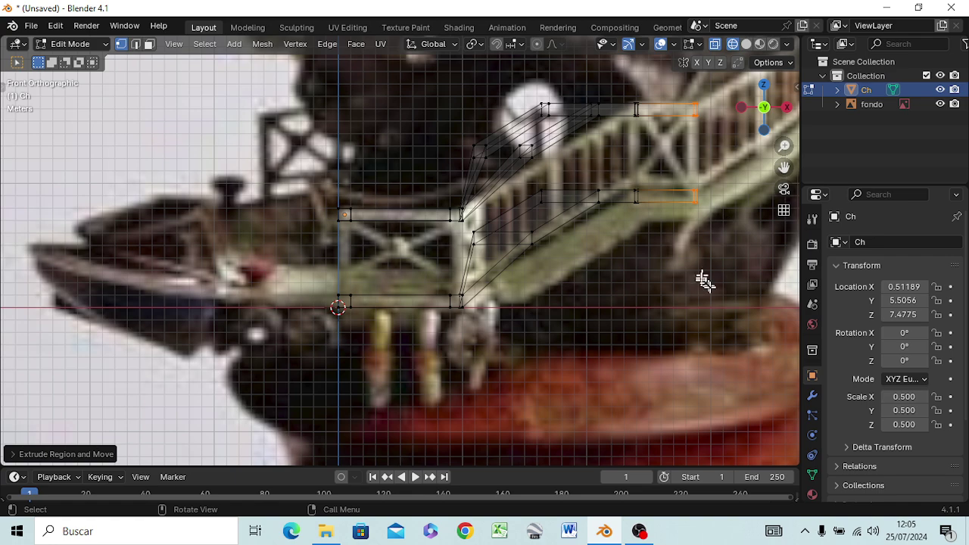
# Step: Extrude a long sloped section to the stair top, then a short 2.744 m end piece
pyautogui.keyDown('shift'); pyautogui.moveTo(714, 288); pyautogui.dragTo(464, 326, button='middle'); pyautogui.keyUp('shift')
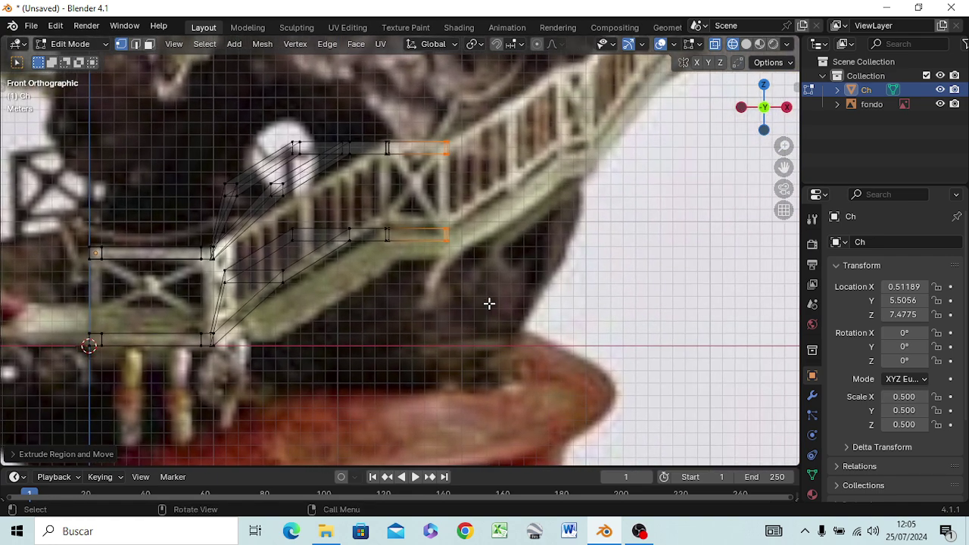
pyautogui.press('e')
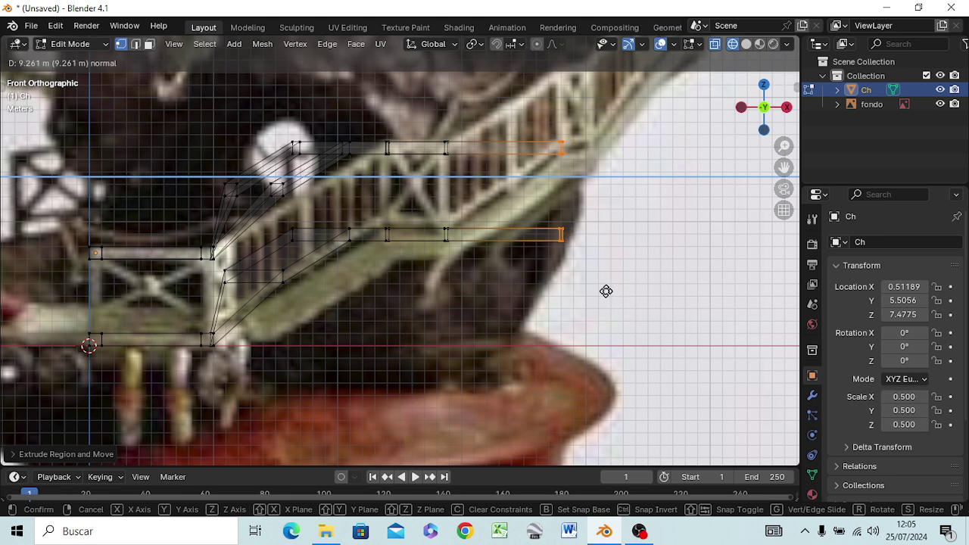
pyautogui.press('x')
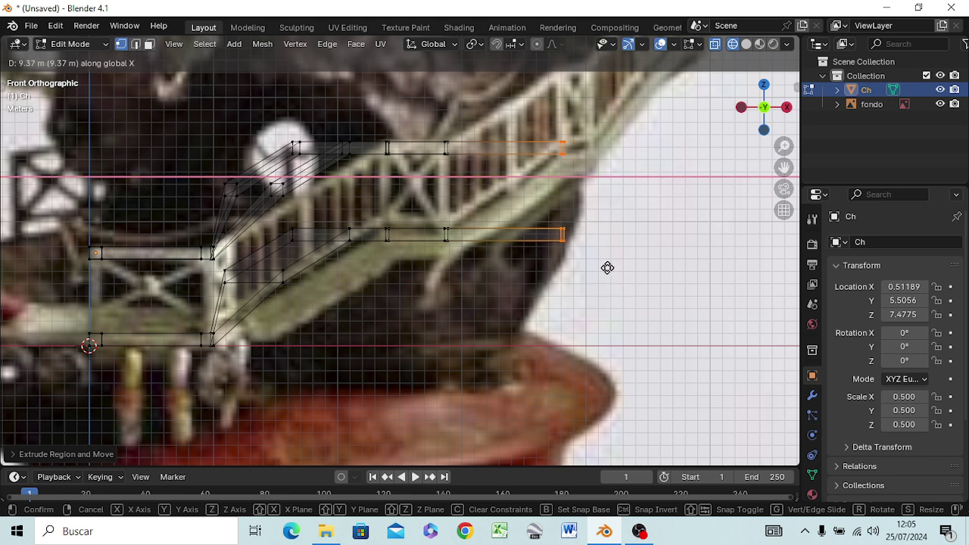
pyautogui.press('x')
pyautogui.press('x')
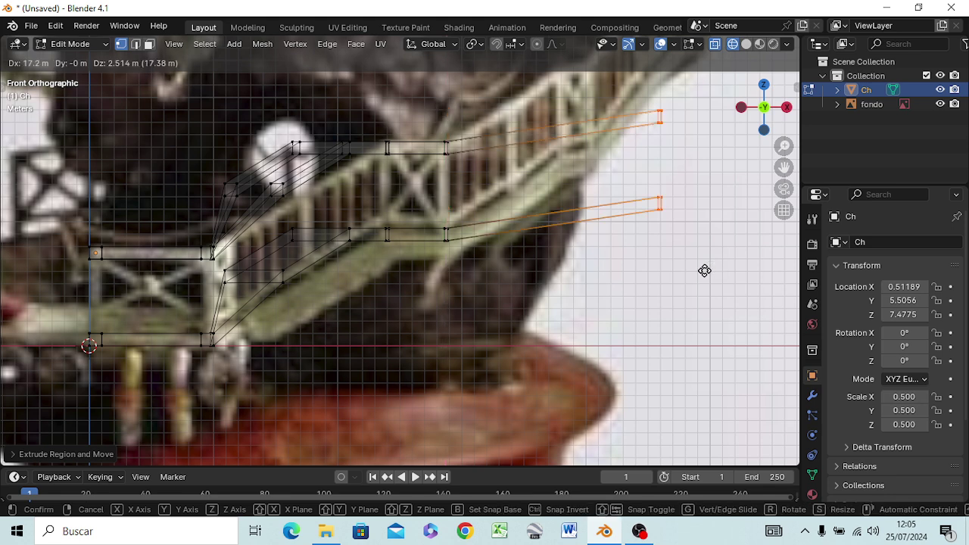
pyautogui.click(601, 231)
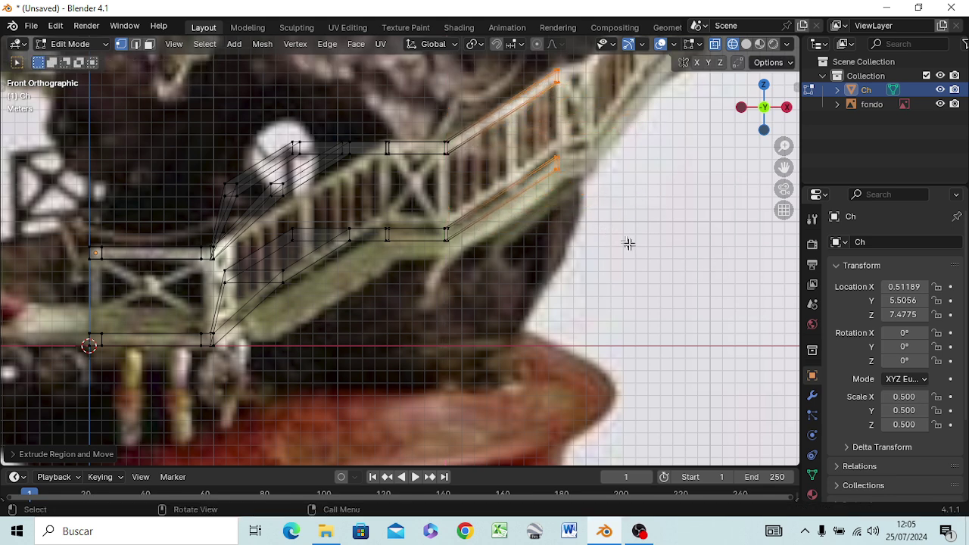
pyautogui.press('e')
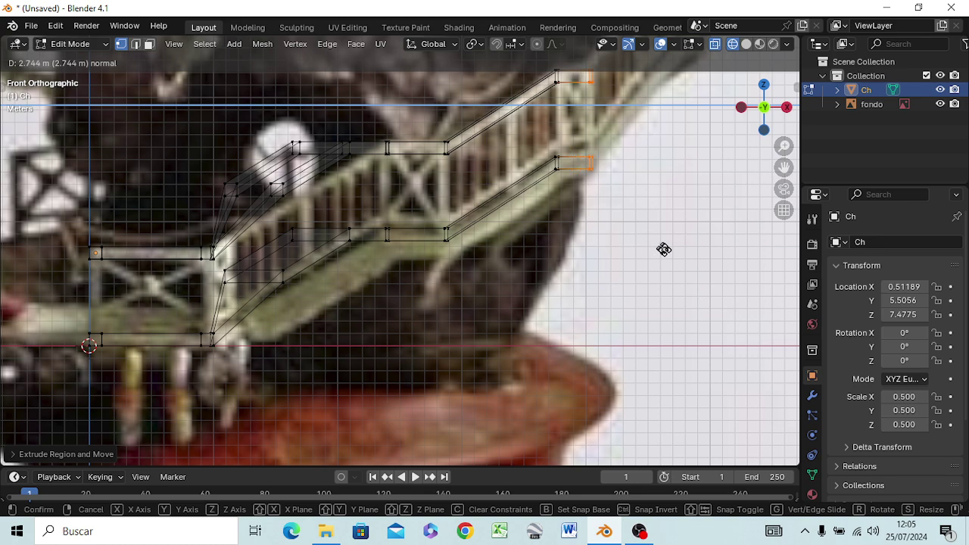
pyautogui.click(665, 250)
pyautogui.moveTo(649, 281); pyautogui.dragTo(641, 304, button='middle')
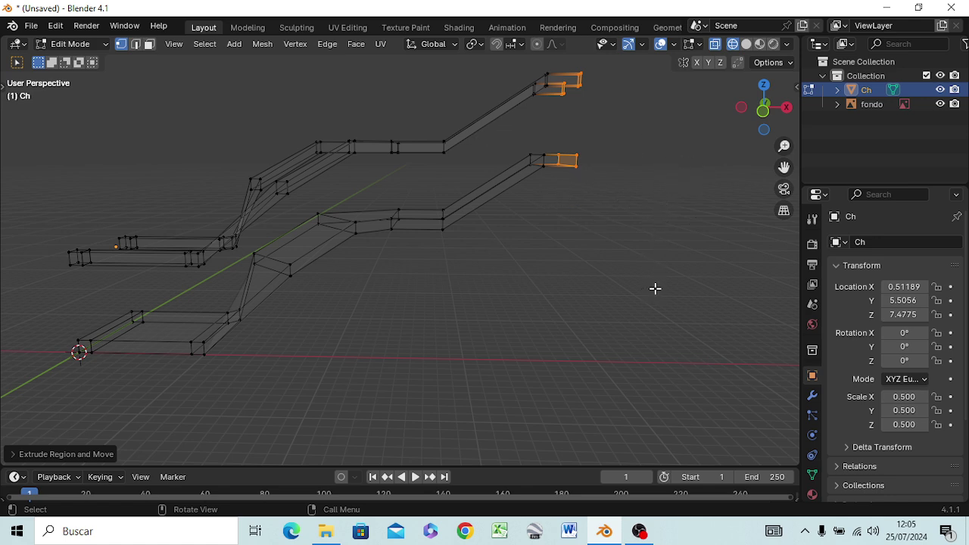
# Step: Discard a 1 m extrusion attempt and extrude a short flat beam extension instead
pyautogui.press('KP_1')
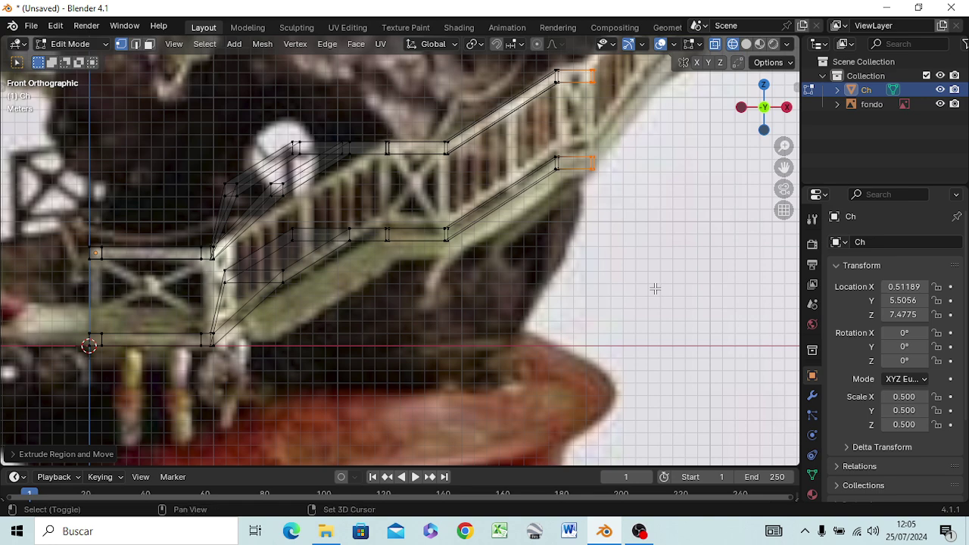
pyautogui.keyDown('shift'); pyautogui.moveTo(630, 201); pyautogui.dragTo(490, 393, button='middle'); pyautogui.keyUp('shift')
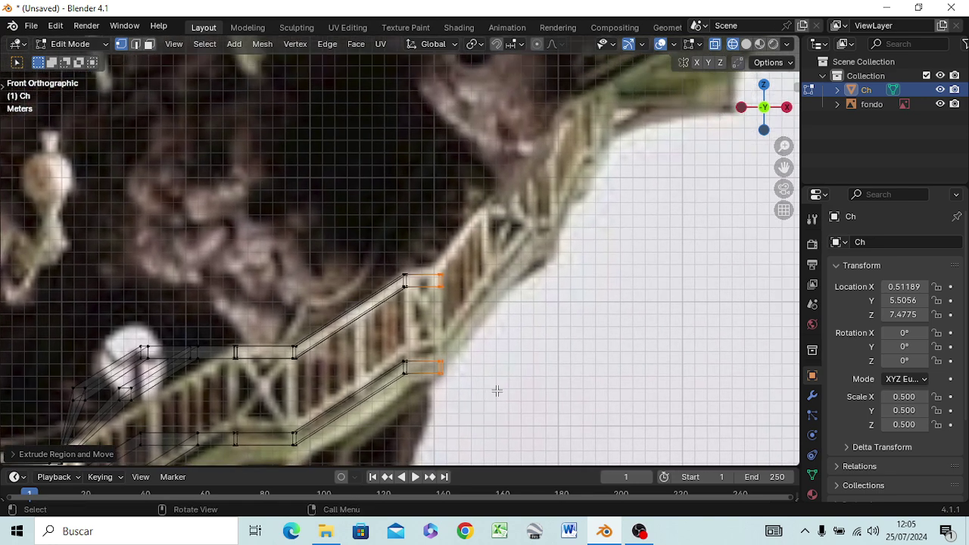
pyautogui.press('e')
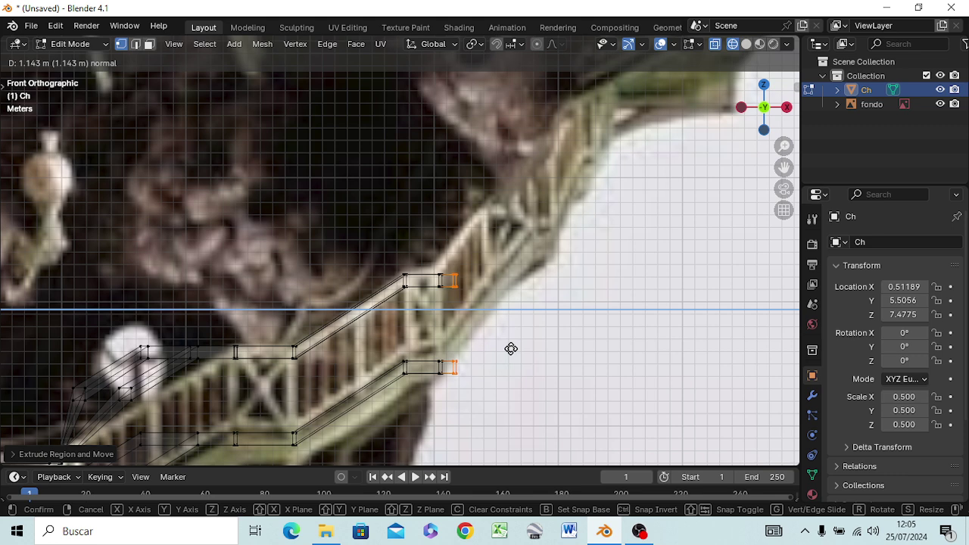
pyautogui.write('1')
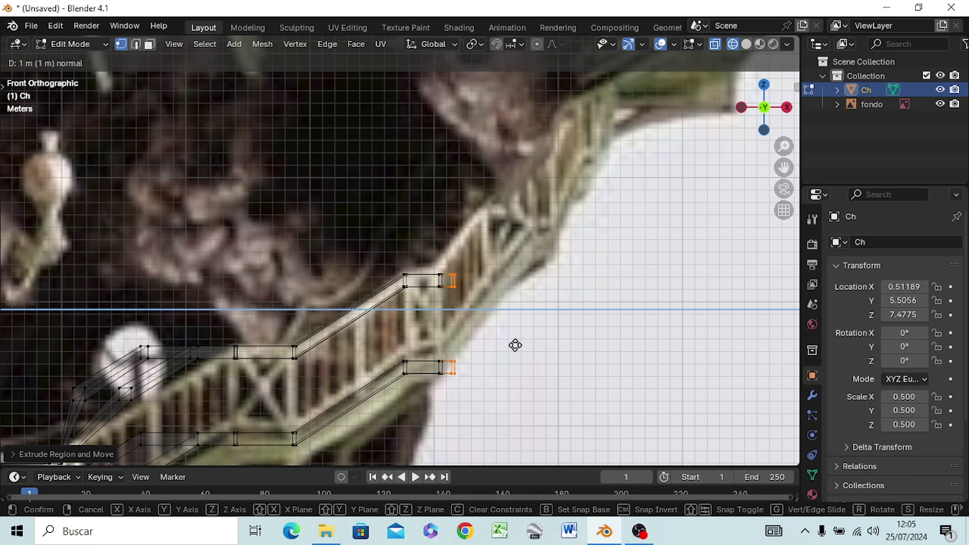
pyautogui.press('Return')
pyautogui.hotkey('ctrl', 'z')
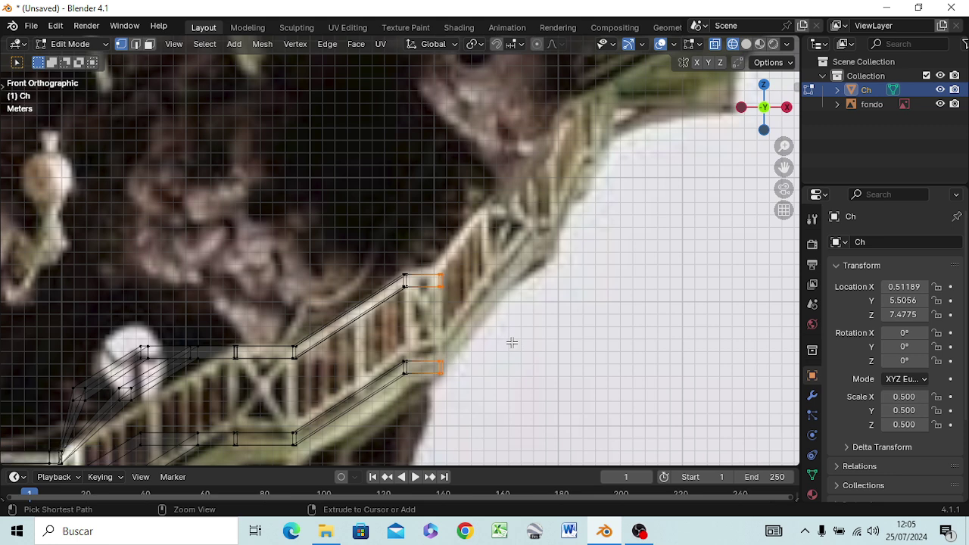
pyautogui.hotkey('ctrl', 'z')
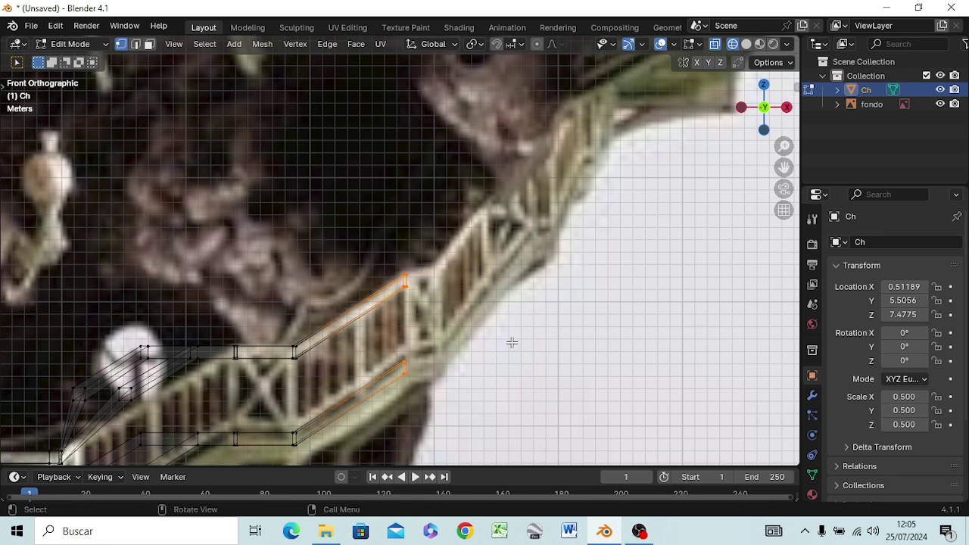
pyautogui.press('e')
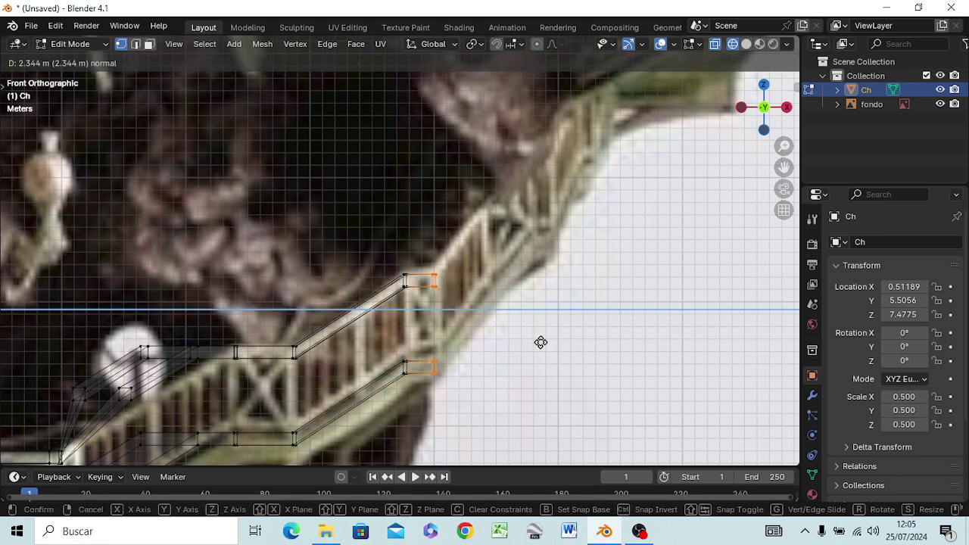
pyautogui.click(541, 342)
# Step: Extrude two sloped segments up the rail and a short flat segment at the landing
pyautogui.press('e')
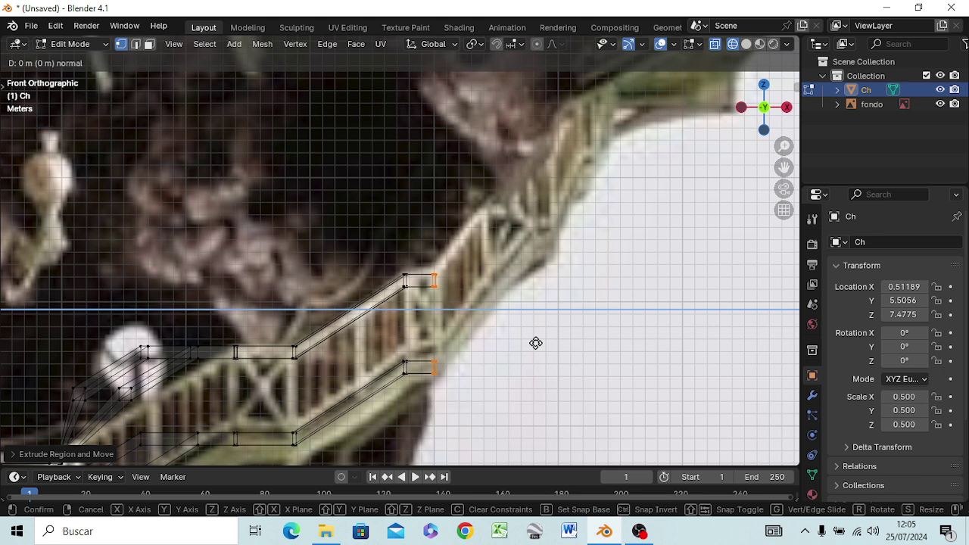
pyautogui.press('z')
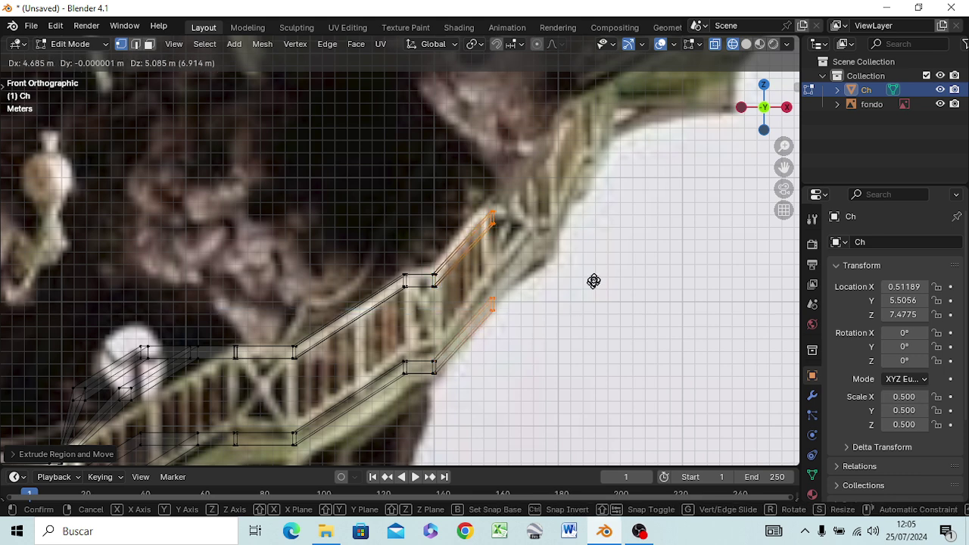
pyautogui.click(584, 277)
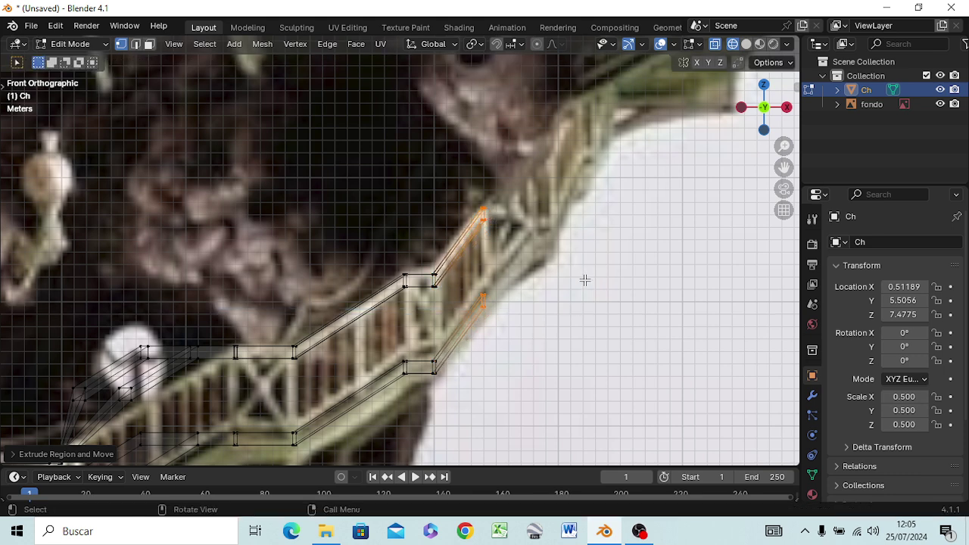
pyautogui.press('e')
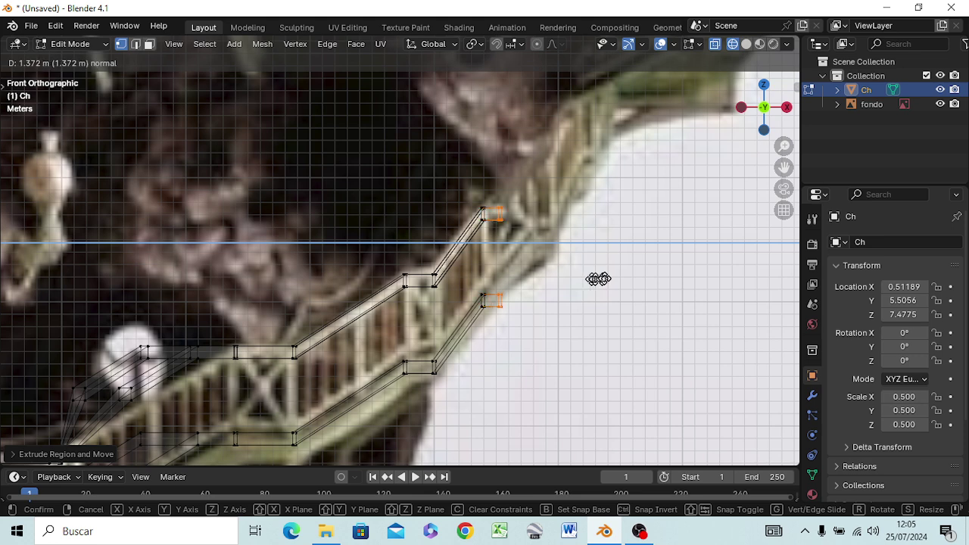
pyautogui.press('c')
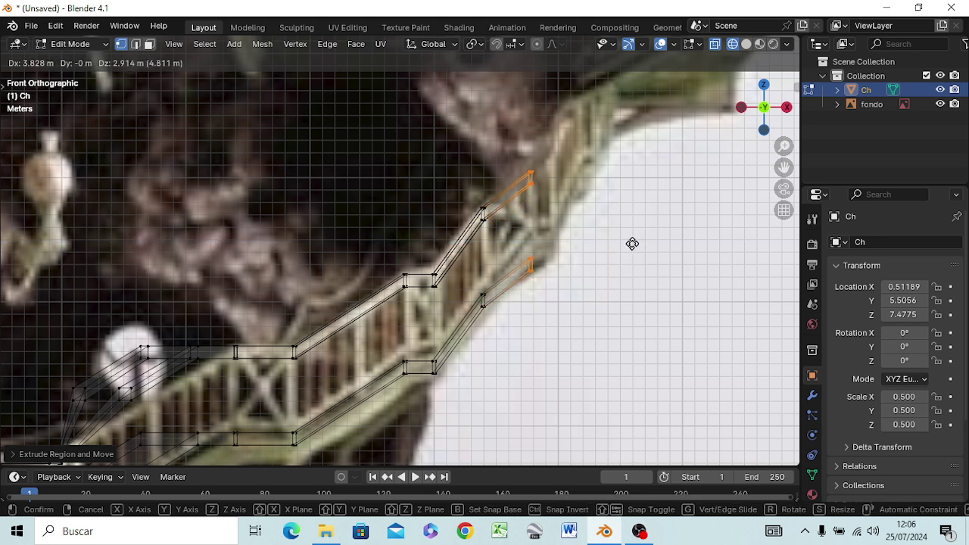
pyautogui.click(632, 244)
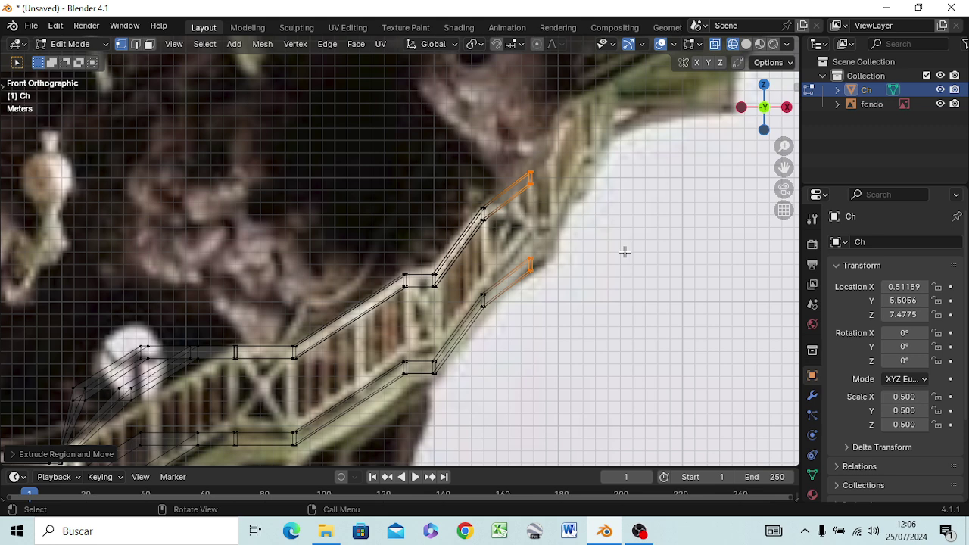
pyautogui.press('e')
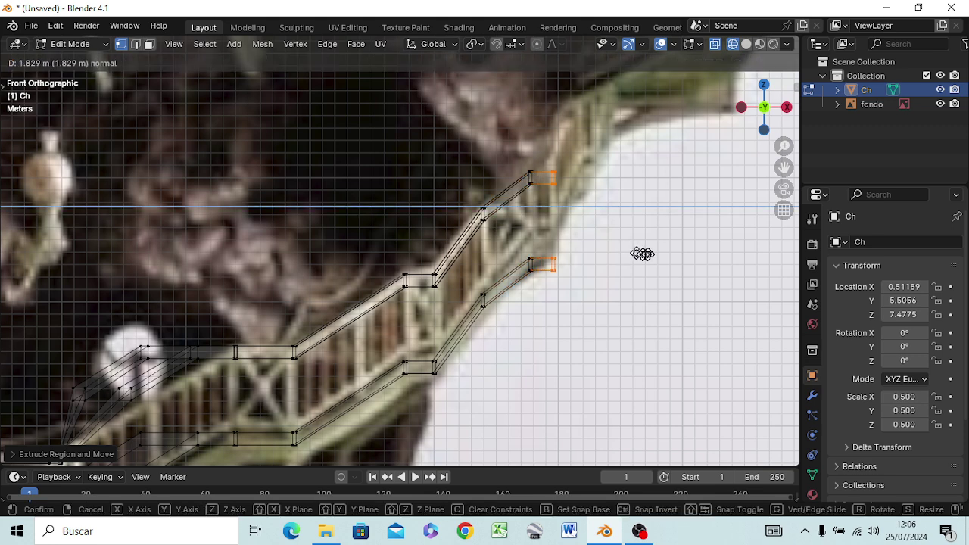
pyautogui.click(647, 255)
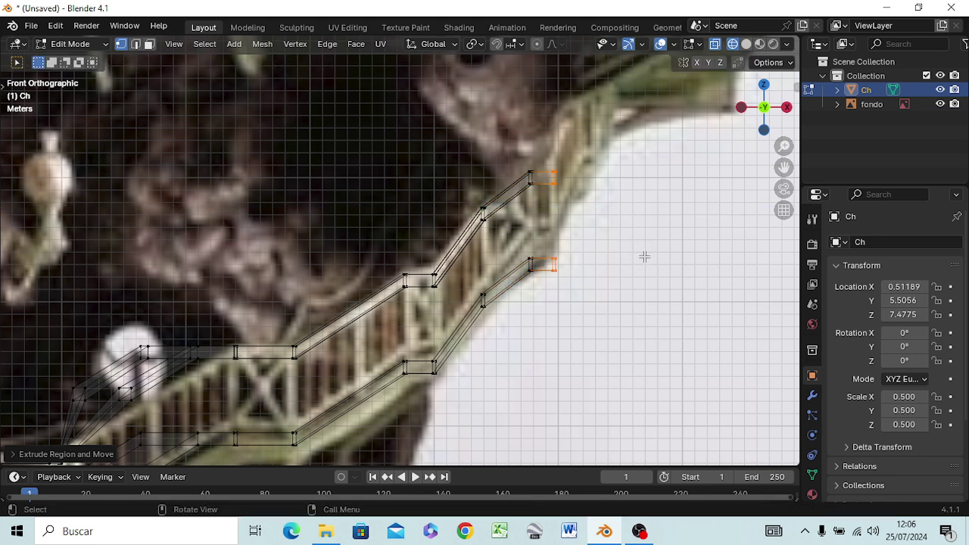
# Step: Extrude two more segments angling up the rail to follow the reference image
pyautogui.press('e')
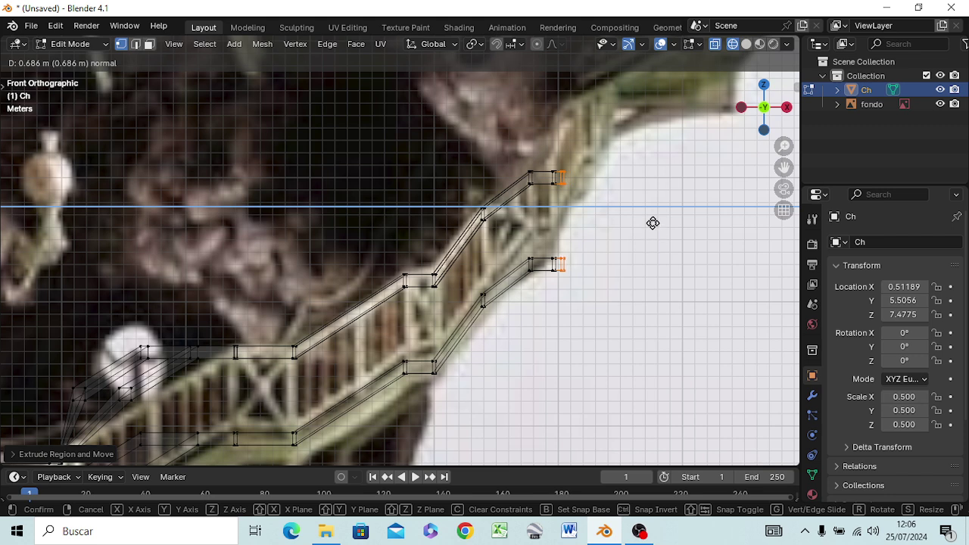
pyautogui.press('c')
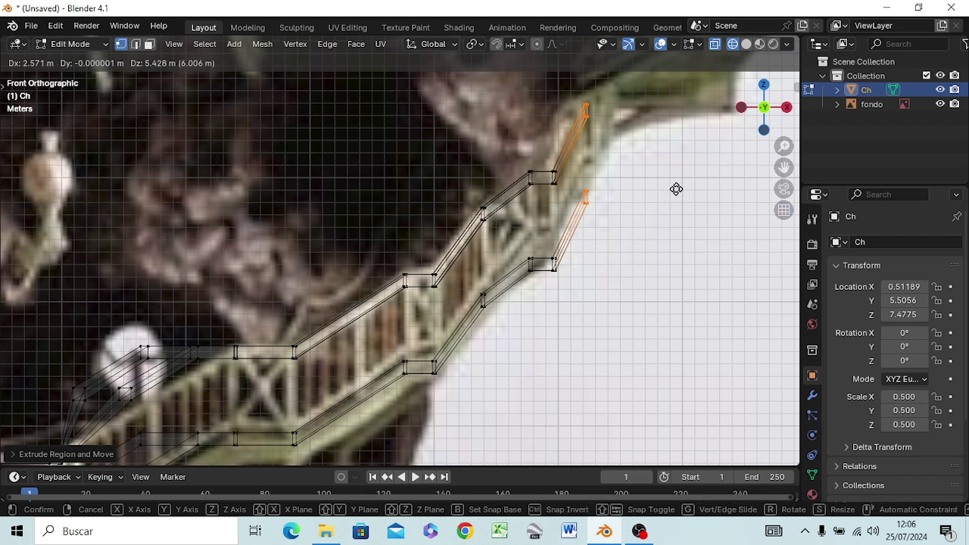
pyautogui.click(676, 189)
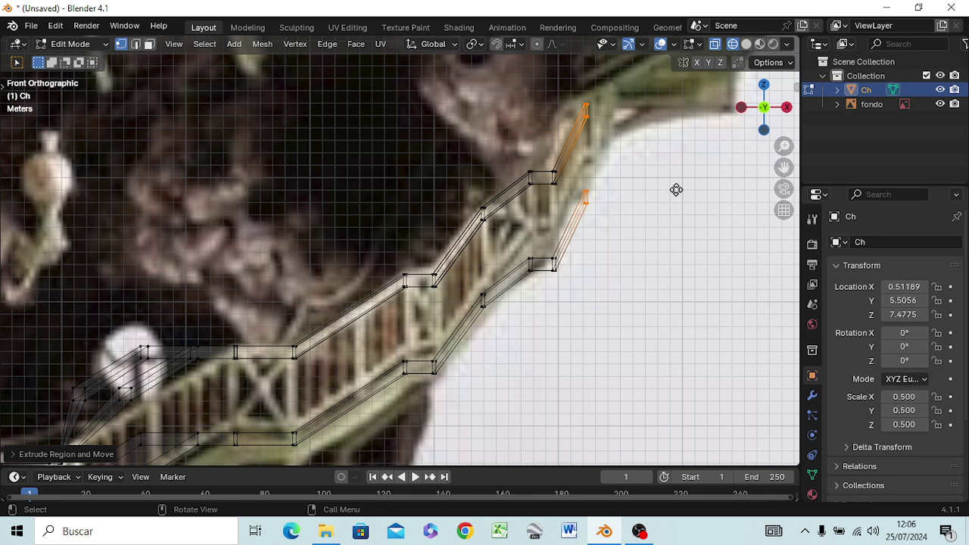
pyautogui.press('e')
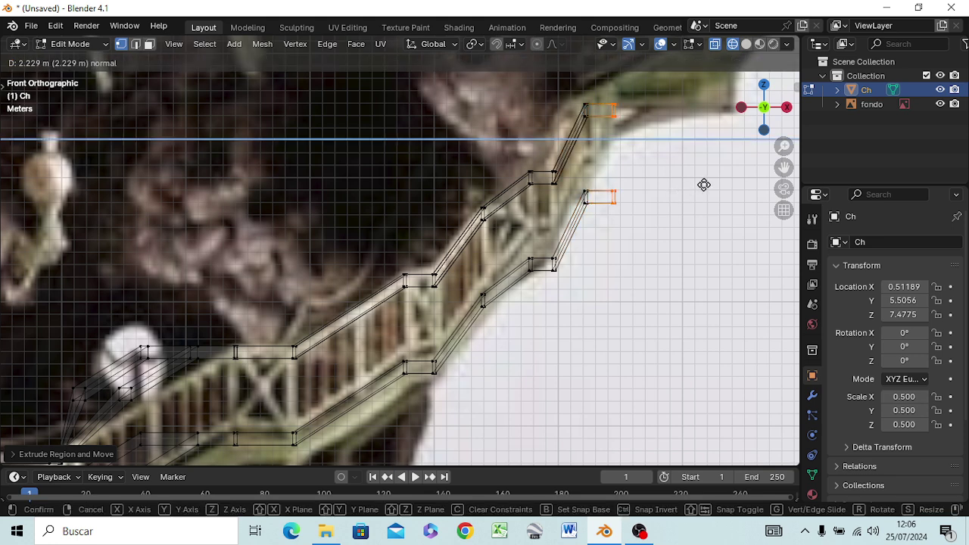
pyautogui.press('c')
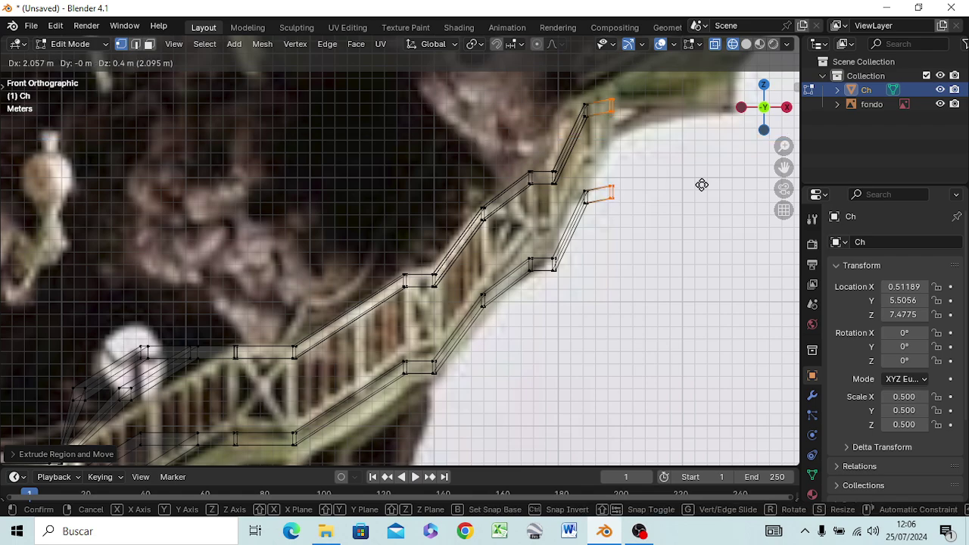
pyautogui.click(705, 132)
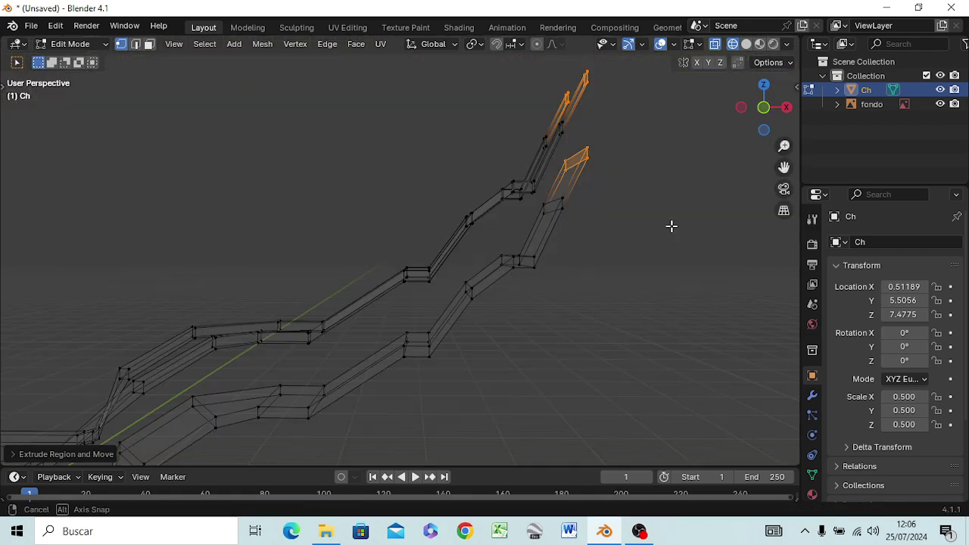
pyautogui.moveTo(676, 219)
pyautogui.mouseDown(button='middle')
pyautogui.moveTo(628, 278)
pyautogui.moveTo(508, 341)
pyautogui.moveTo(465, 313)
pyautogui.moveTo(461, 277)
pyautogui.moveTo(471, 300)
pyautogui.moveTo(502, 281)
pyautogui.moveTo(496, 316)
pyautogui.moveTo(659, 243)
pyautogui.moveTo(719, 310)
pyautogui.moveTo(641, 342)
pyautogui.moveTo(589, 332)
pyautogui.moveTo(599, 322)
pyautogui.mouseUp(button='middle')
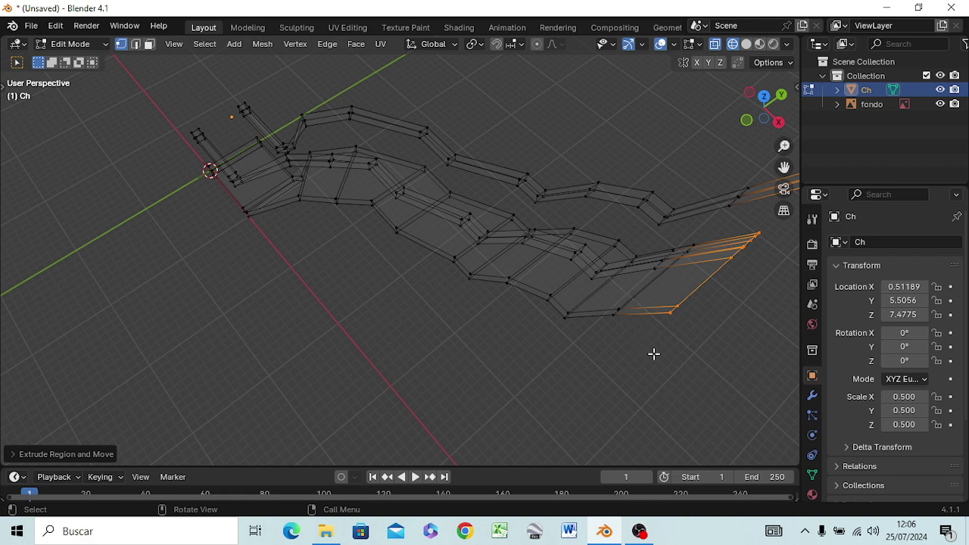
# Step: Frame the top of the stair rail and start a free extrusion toward the upper walkway
pyautogui.moveTo(562, 362)
pyautogui.mouseDown(button='middle')
pyautogui.moveTo(478, 353)
pyautogui.moveTo(465, 303)
pyautogui.moveTo(449, 296)
pyautogui.moveTo(377, 342)
pyautogui.moveTo(368, 325)
pyautogui.moveTo(519, 292)
pyautogui.moveTo(555, 332)
pyautogui.moveTo(415, 318)
pyautogui.moveTo(341, 331)
pyautogui.moveTo(355, 333)
pyautogui.mouseUp(button='middle')
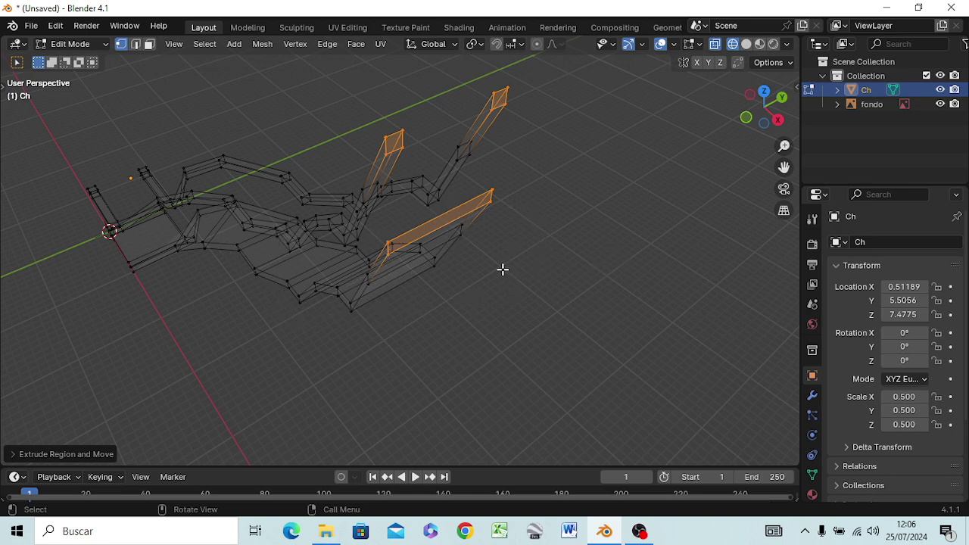
pyautogui.press('KP_1')
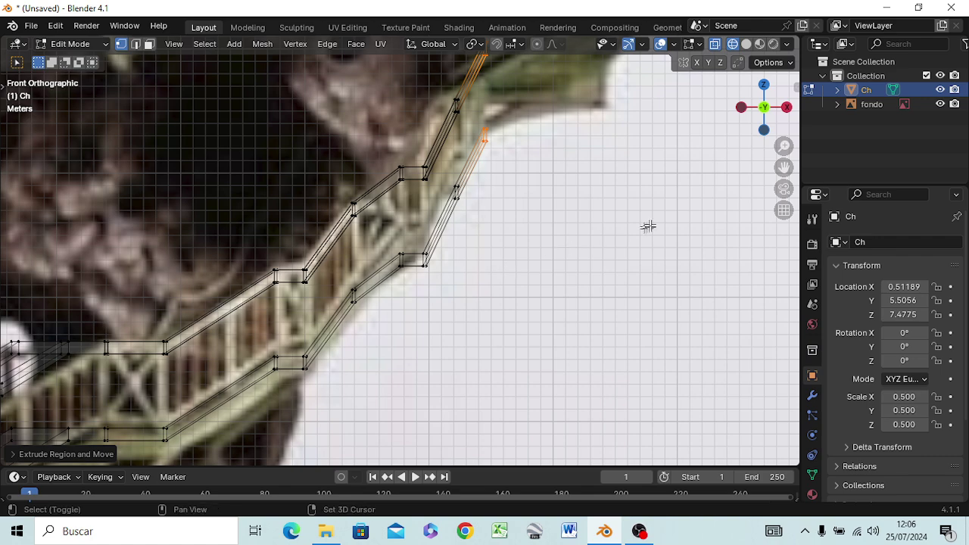
pyautogui.moveTo(644, 225)
pyautogui.keyDown('shift'); pyautogui.mouseDown(button='middle')
pyautogui.moveTo(628, 270)
pyautogui.moveTo(440, 453)
pyautogui.mouseUp(button='middle'); pyautogui.keyUp('shift')
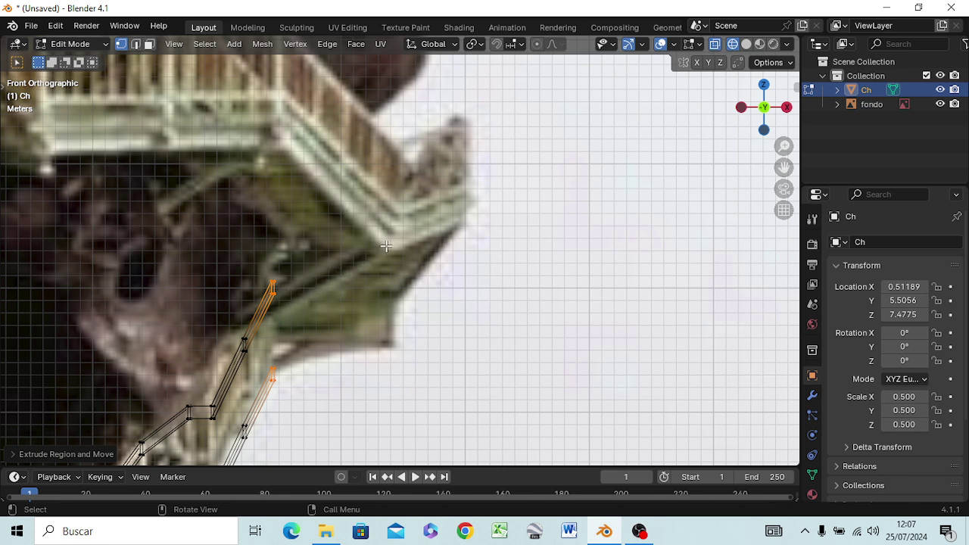
pyautogui.press('e')
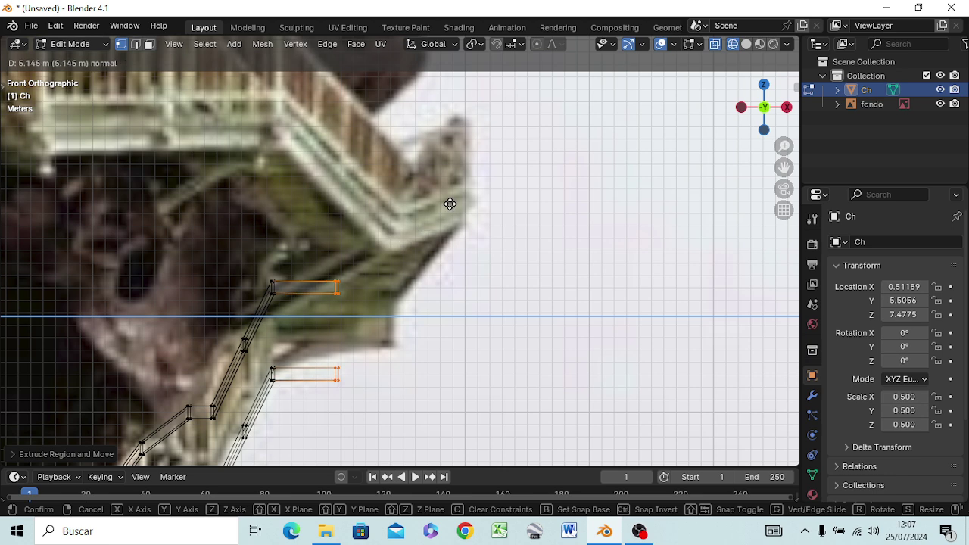
pyautogui.press('c')
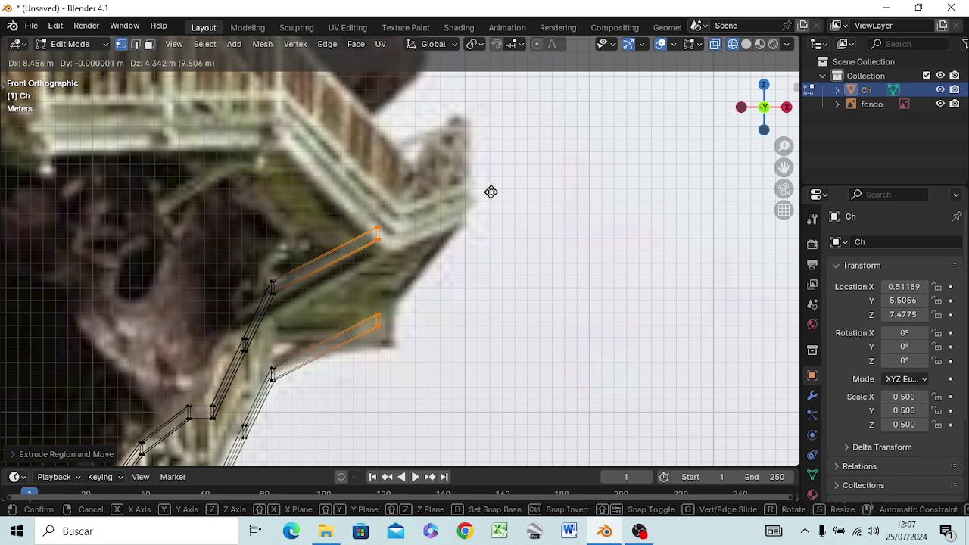
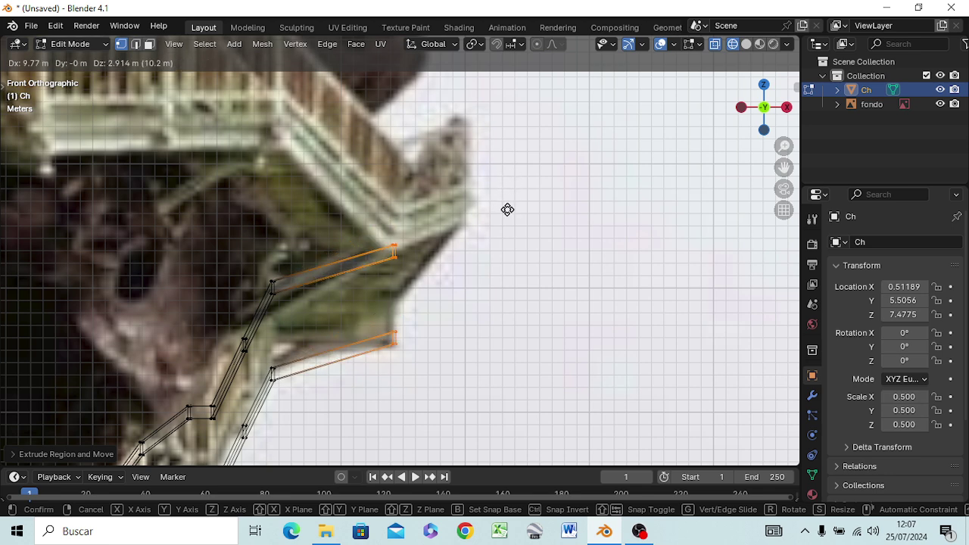
# Step: Confirm the two extruded rail edges at the railing's turn on the right
pyautogui.click(507, 211)
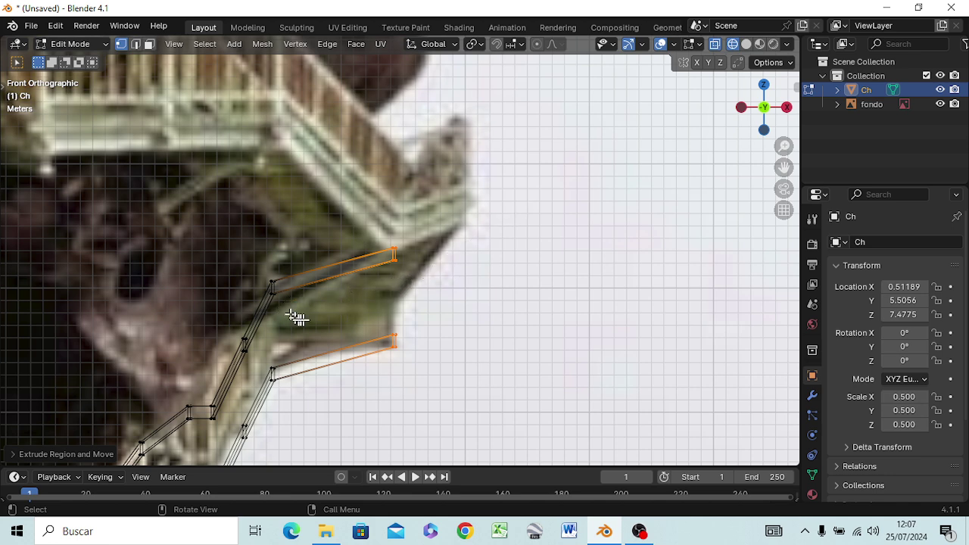
pyautogui.moveTo(262, 386); pyautogui.dragTo(310, 447, button='middle')
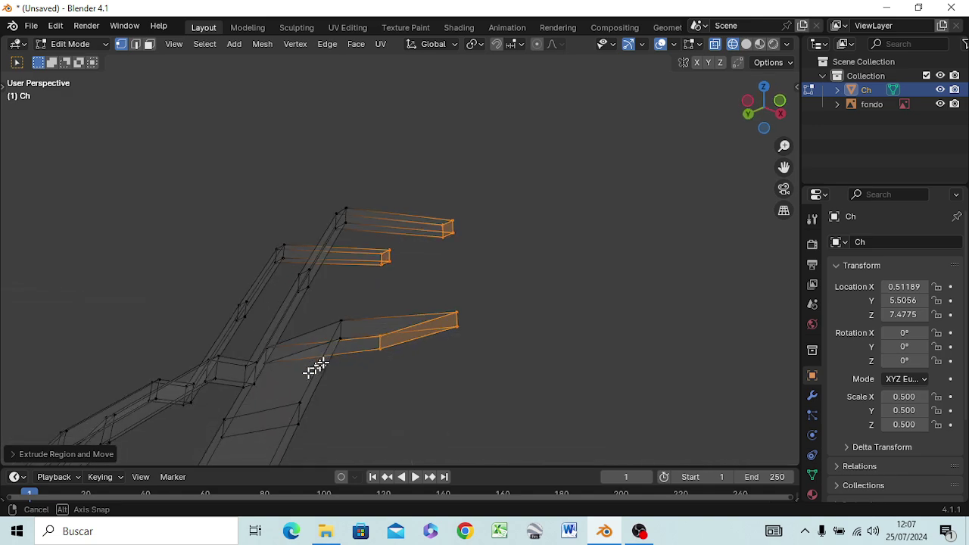
pyautogui.moveTo(296, 50)
pyautogui.mouseDown(button='middle')
pyautogui.moveTo(295, 439)
pyautogui.moveTo(356, 260)
pyautogui.moveTo(326, 260)
pyautogui.moveTo(305, 236)
pyautogui.moveTo(385, 156)
pyautogui.moveTo(403, 244)
pyautogui.moveTo(390, 379)
pyautogui.moveTo(391, 331)
pyautogui.moveTo(398, 318)
pyautogui.moveTo(405, 333)
pyautogui.moveTo(417, 285)
pyautogui.moveTo(378, 249)
pyautogui.moveTo(400, 260)
pyautogui.moveTo(385, 268)
pyautogui.moveTo(386, 313)
pyautogui.moveTo(462, 325)
pyautogui.moveTo(409, 310)
pyautogui.mouseUp(button='middle')
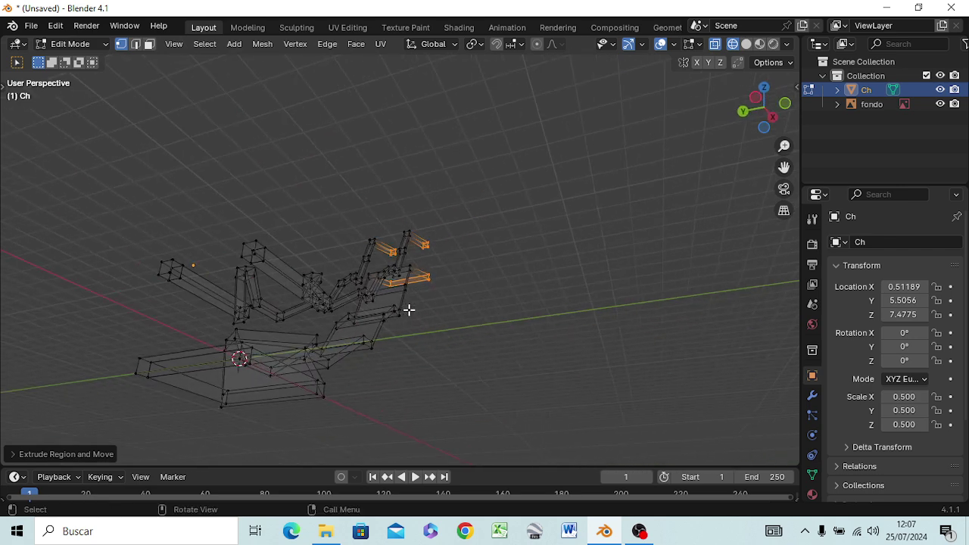
pyautogui.press('KP_1')
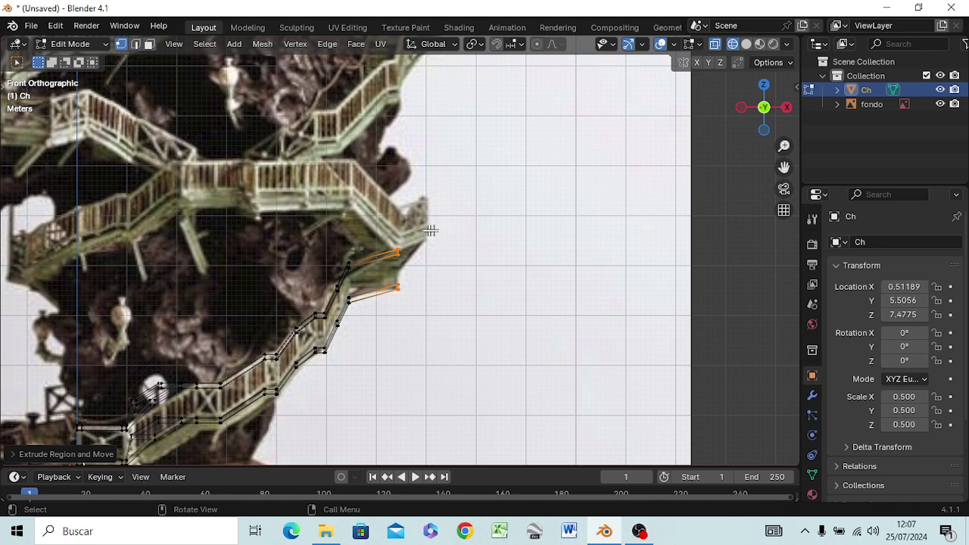
# Step: Select the rail branch end vertices and extrude a free segment up to the landing corner
pyautogui.click(391, 277)
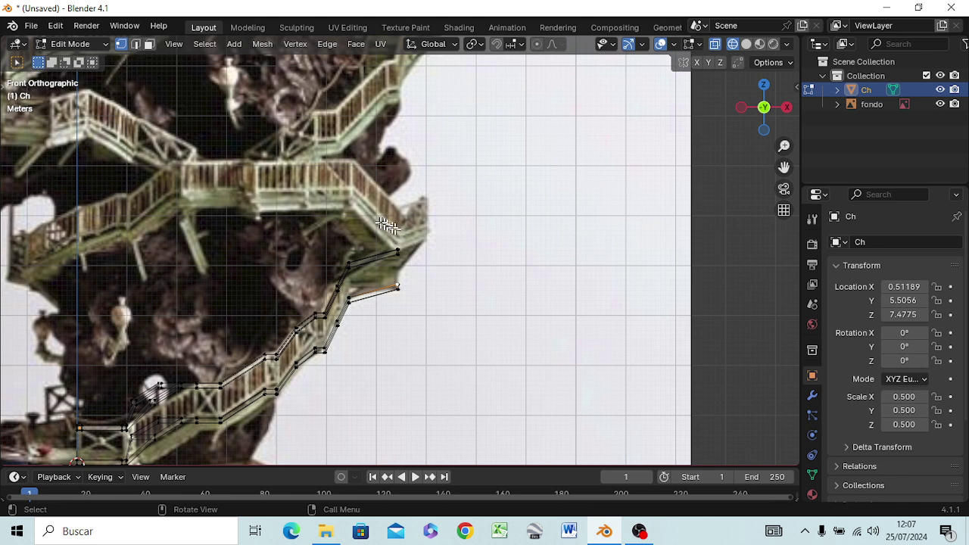
pyautogui.moveTo(379, 222); pyautogui.dragTo(426, 314)
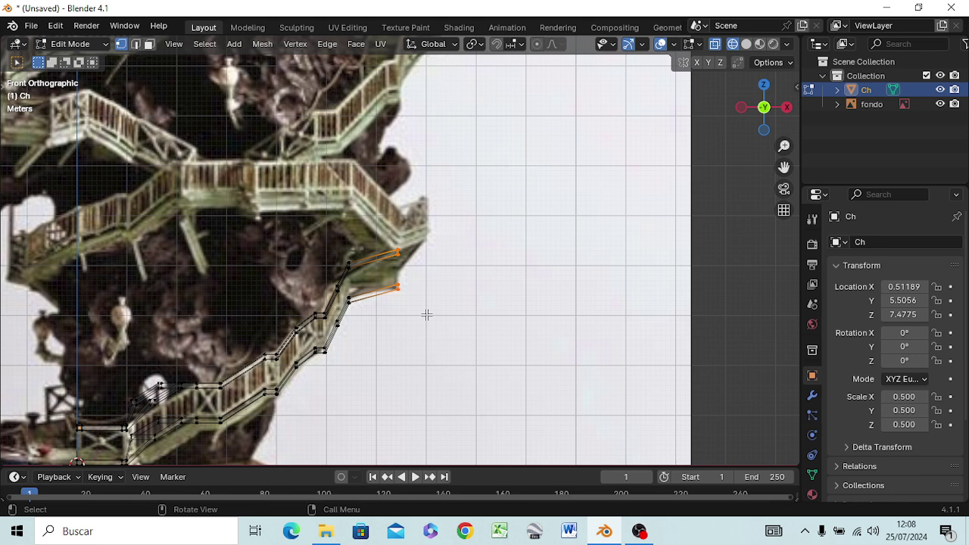
pyautogui.press('e')
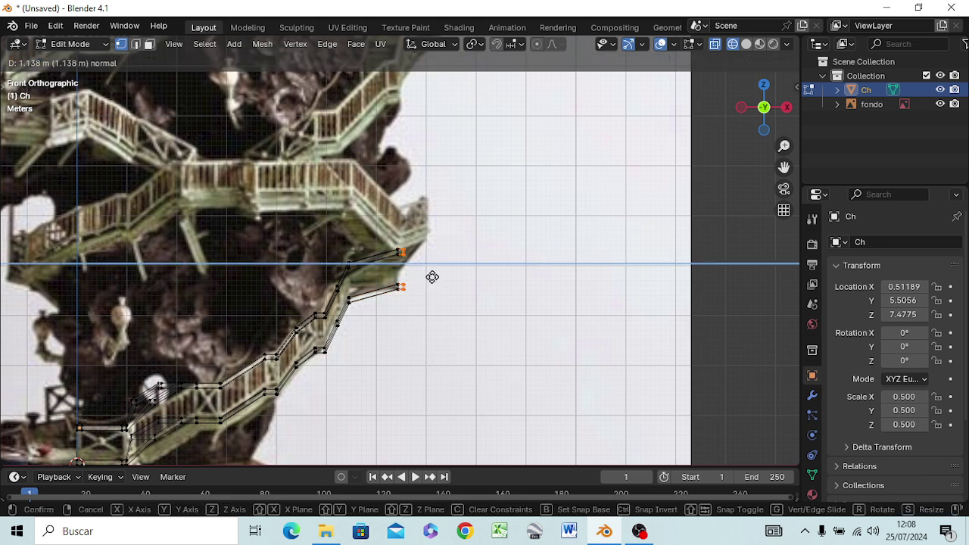
pyautogui.press('c')
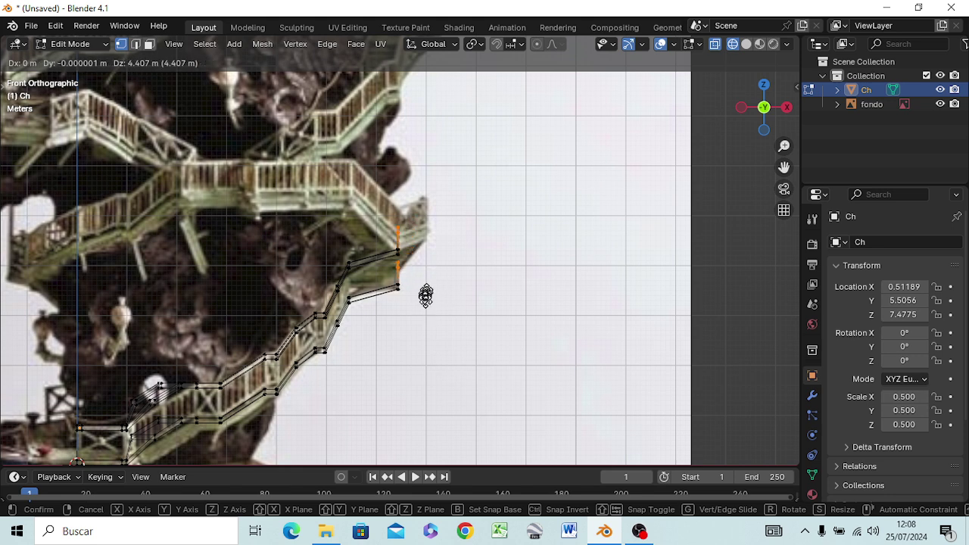
pyautogui.click(452, 267)
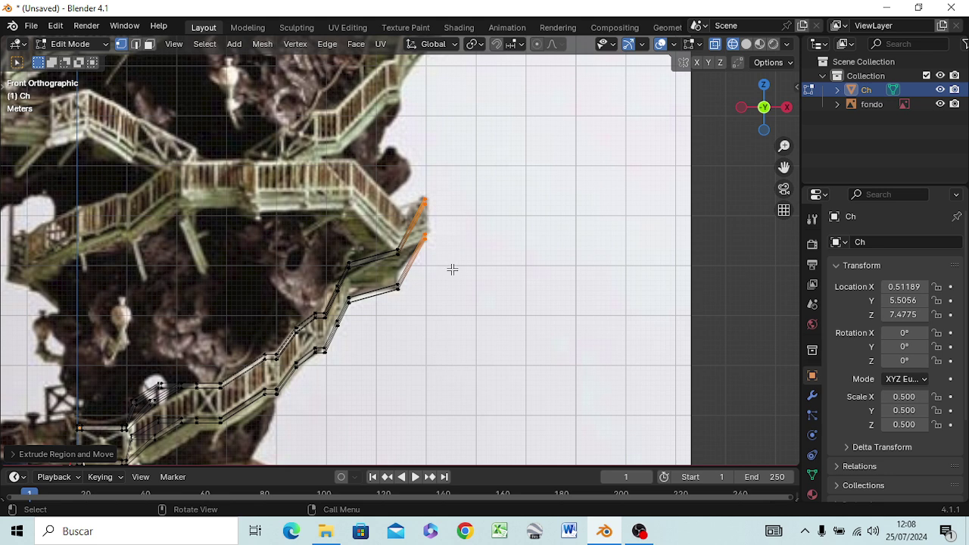
# Step: Extrude two more free segments back left along the upper landing railing
pyautogui.press('e')
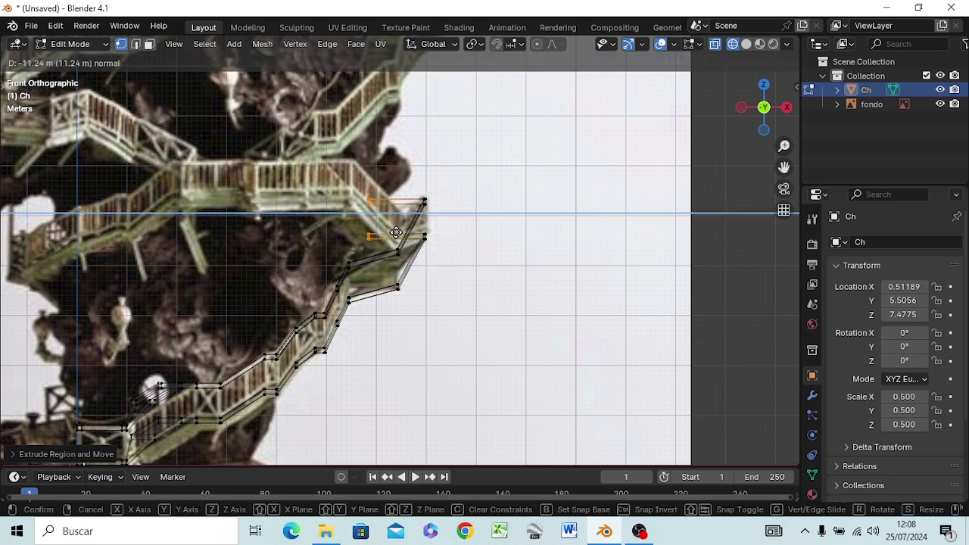
pyautogui.press('z')
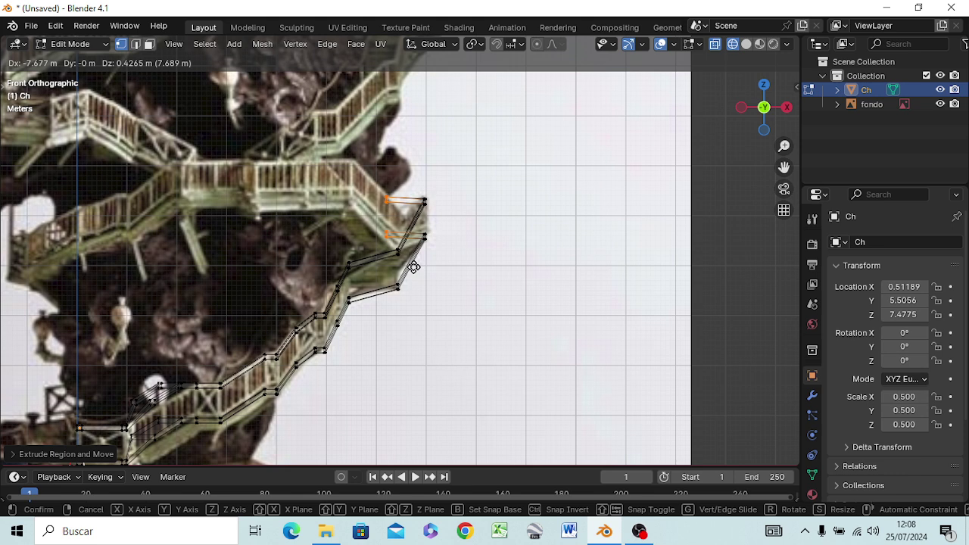
pyautogui.click(414, 267)
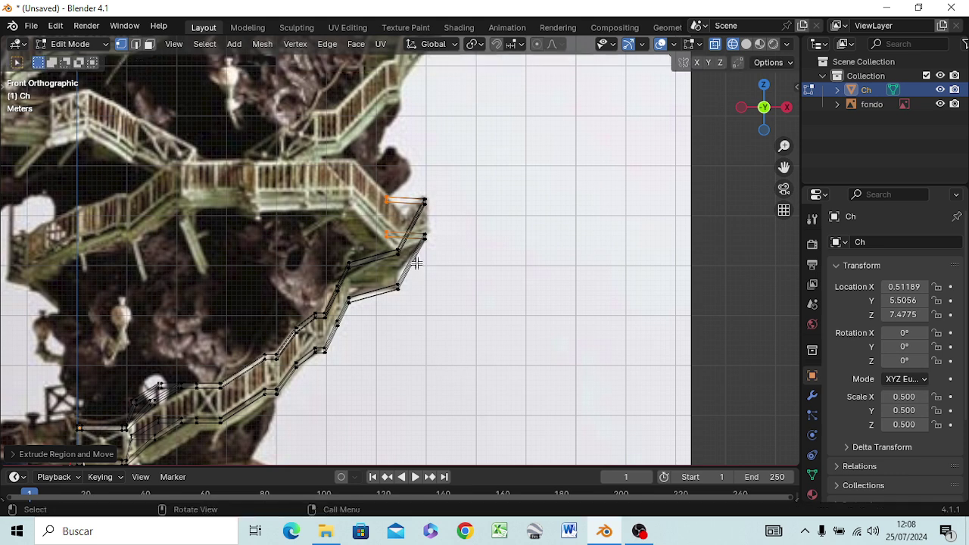
pyautogui.press('e')
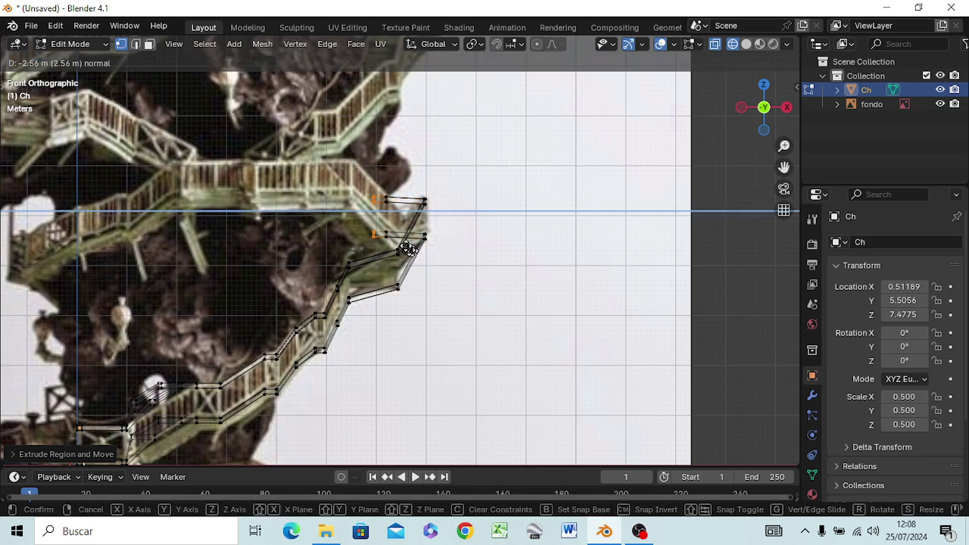
pyautogui.press('c')
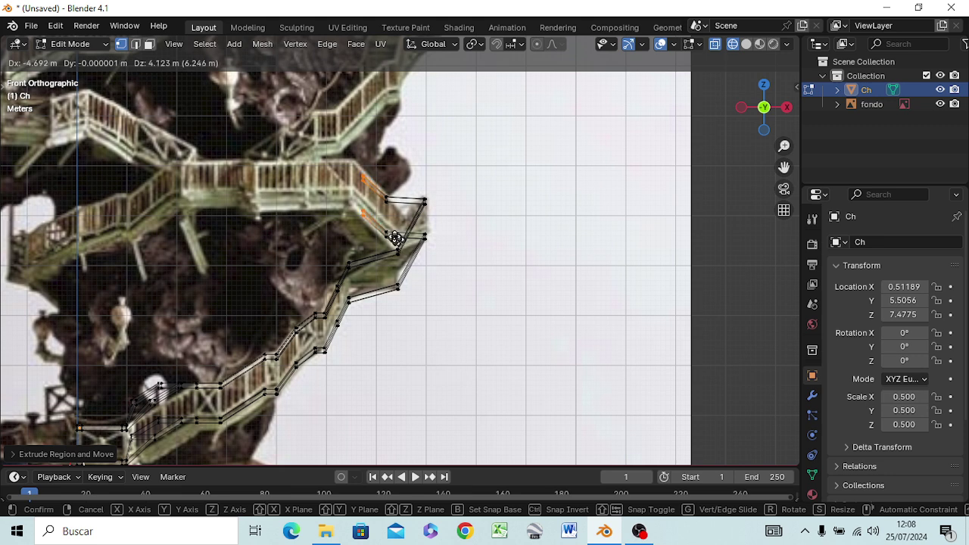
pyautogui.click(386, 227)
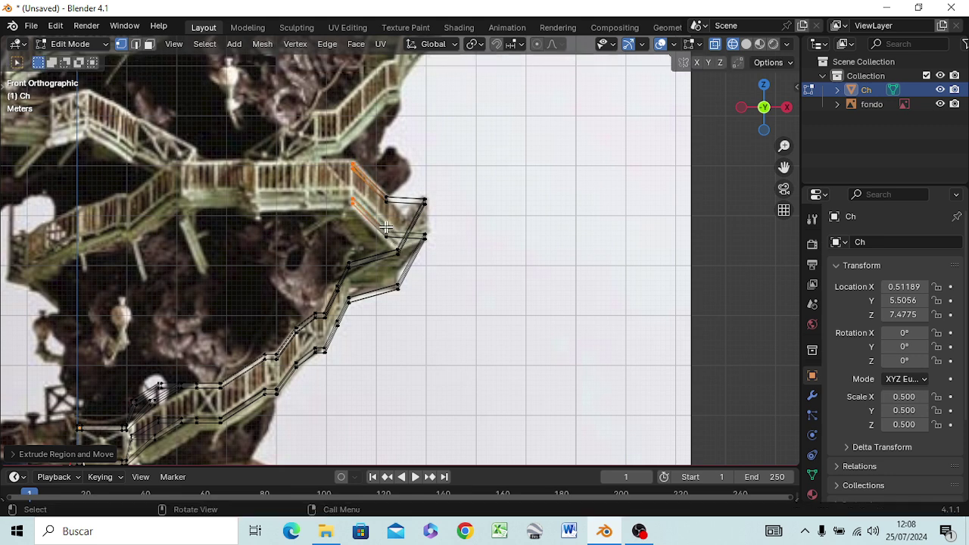
# Step: Extrude three rail segments leftward along the upper landing, leaving viewport shading unchanged
pyautogui.press('z')
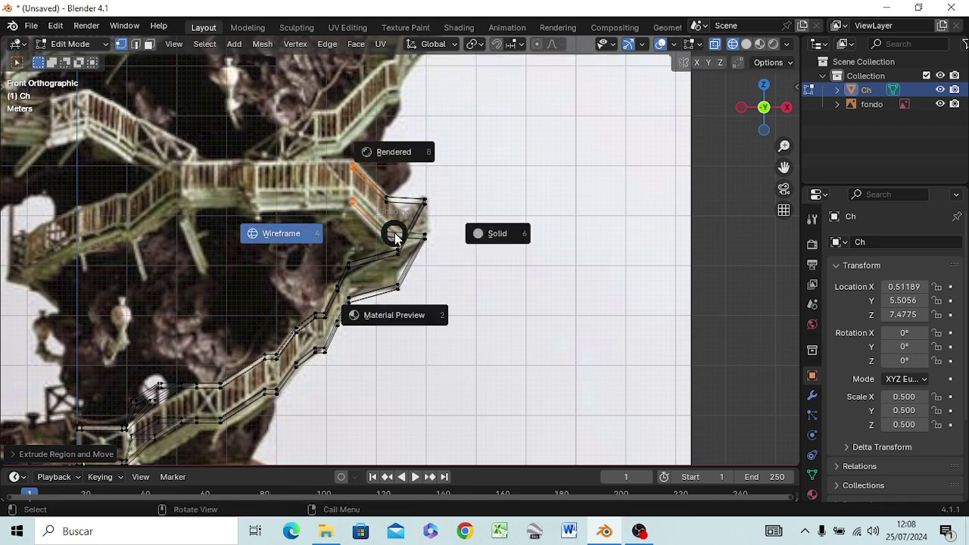
pyautogui.click(395, 237)
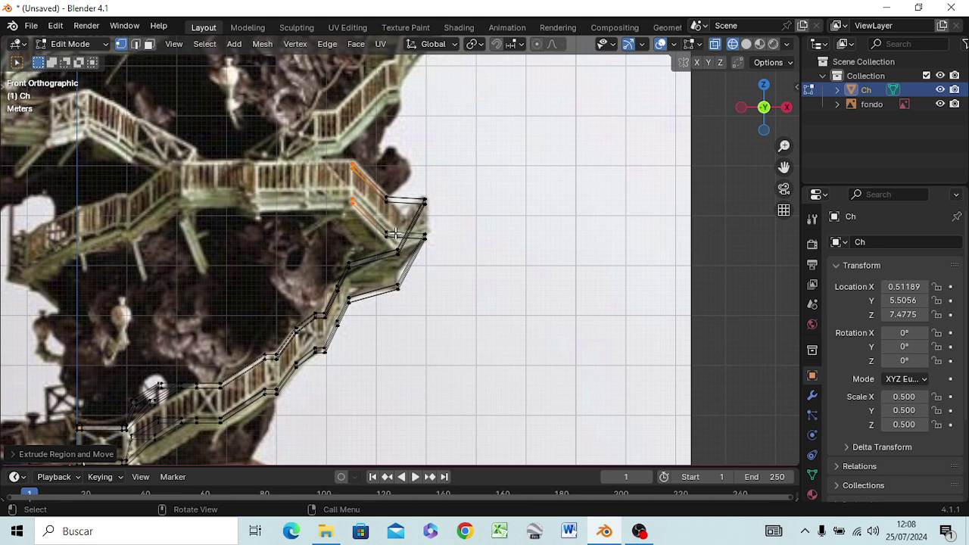
pyautogui.press('e')
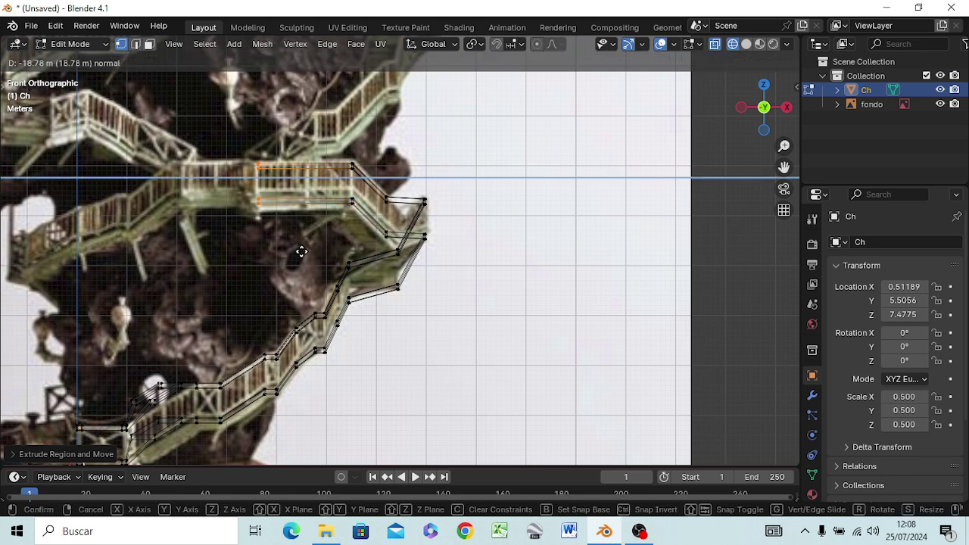
pyautogui.click(301, 251)
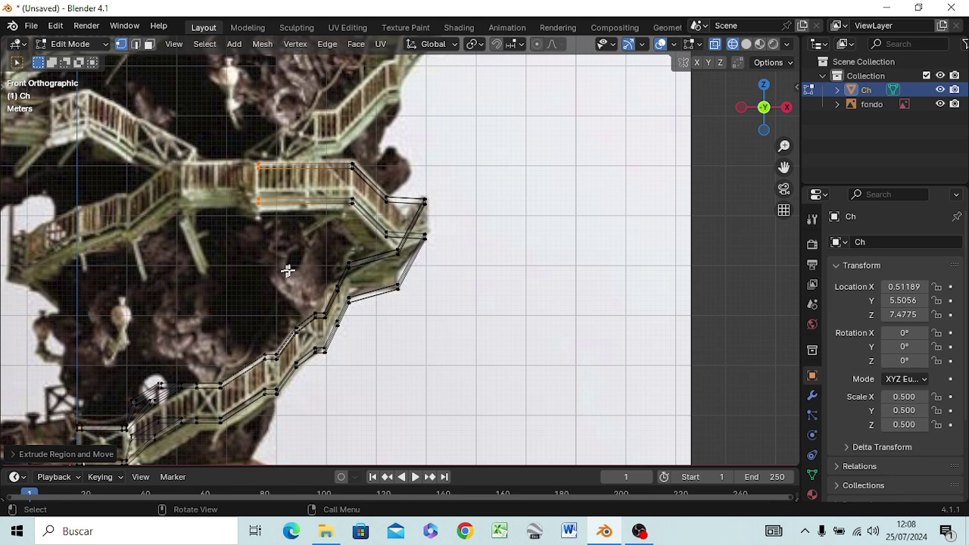
pyautogui.press('e')
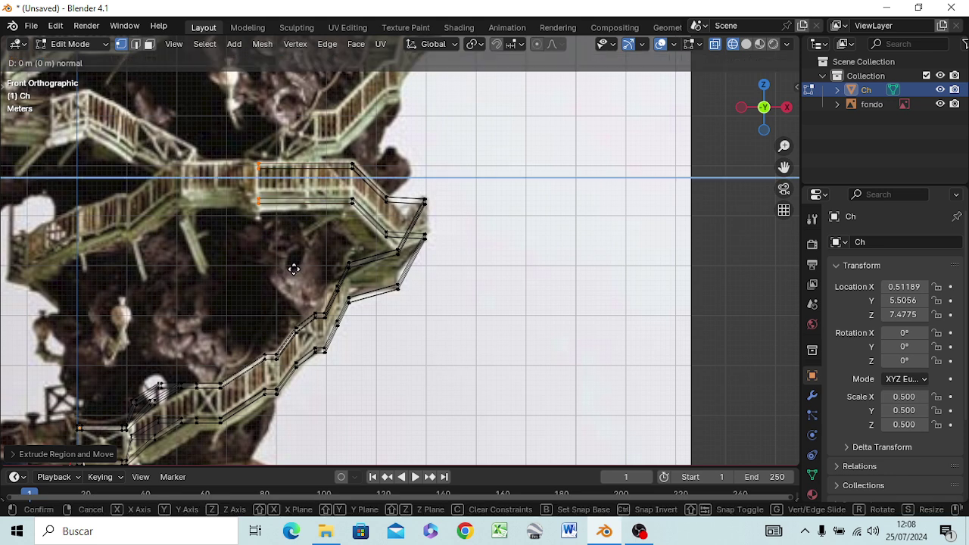
pyautogui.click(278, 270)
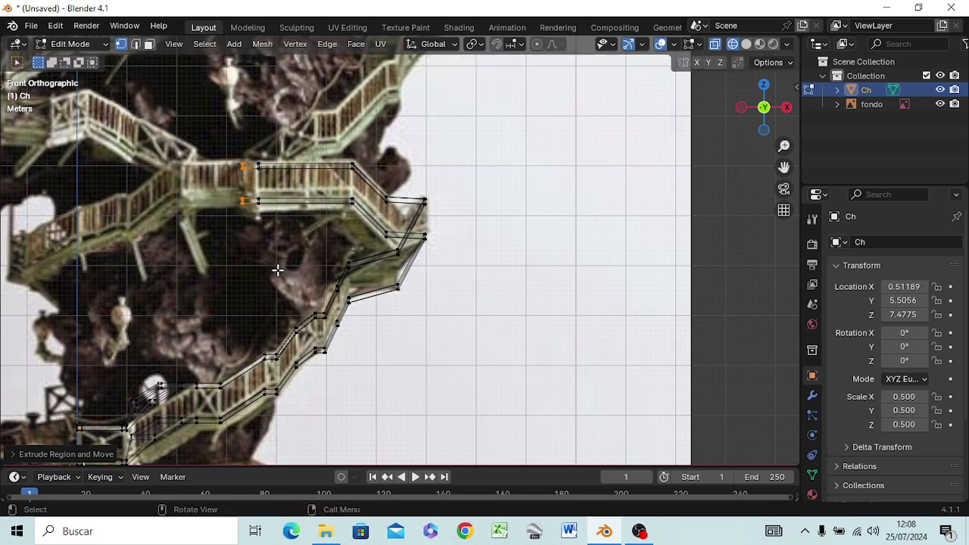
pyautogui.press('e')
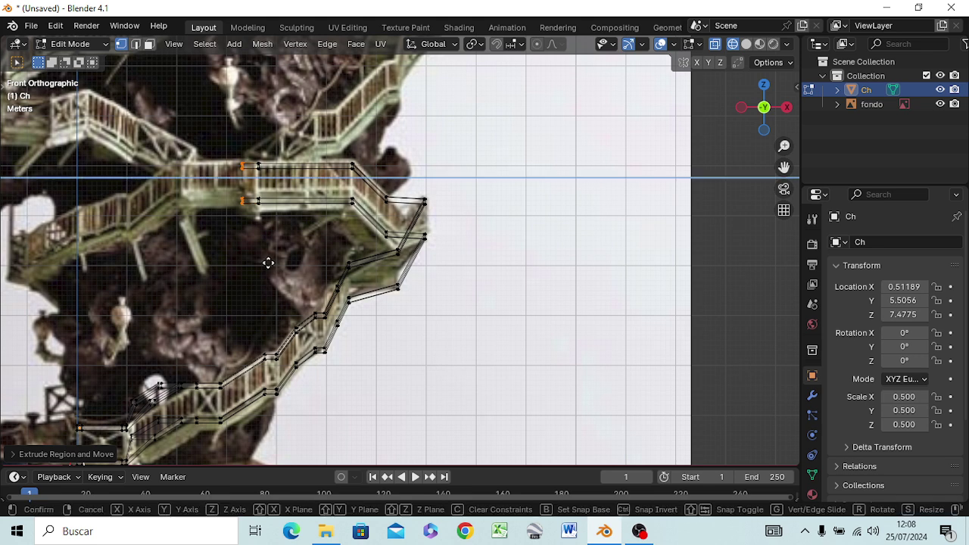
pyautogui.click(210, 269)
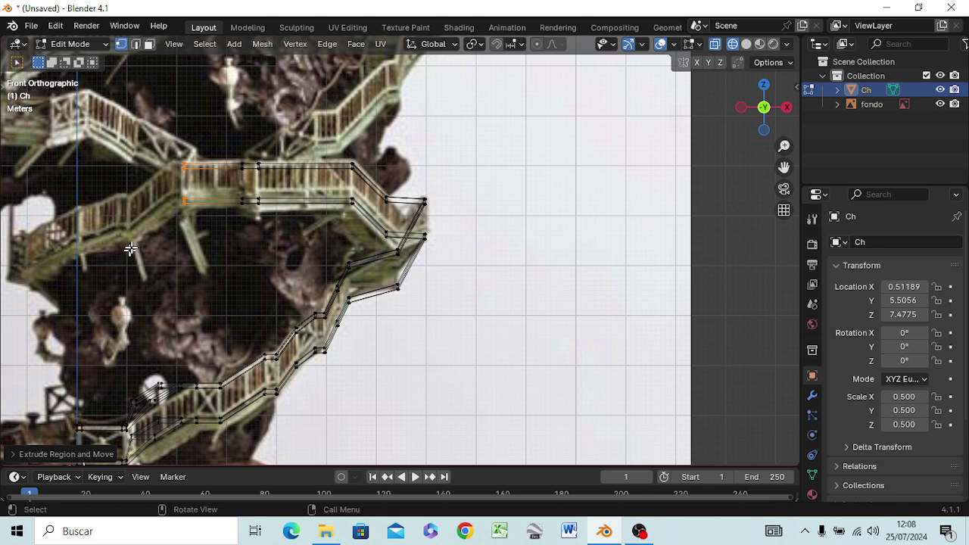
# Step: Extrude two free segments down the slope of the next stair flight
pyautogui.press('e')
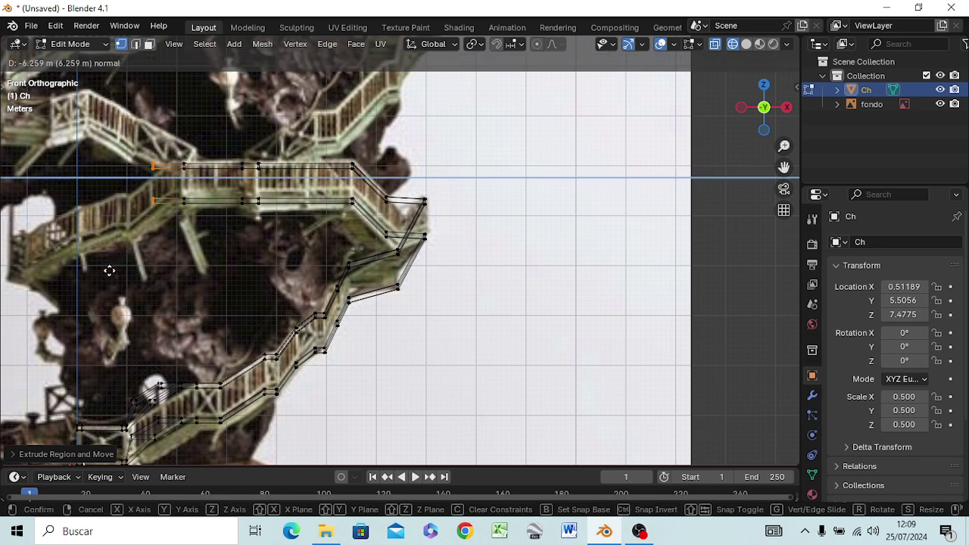
pyautogui.press('c')
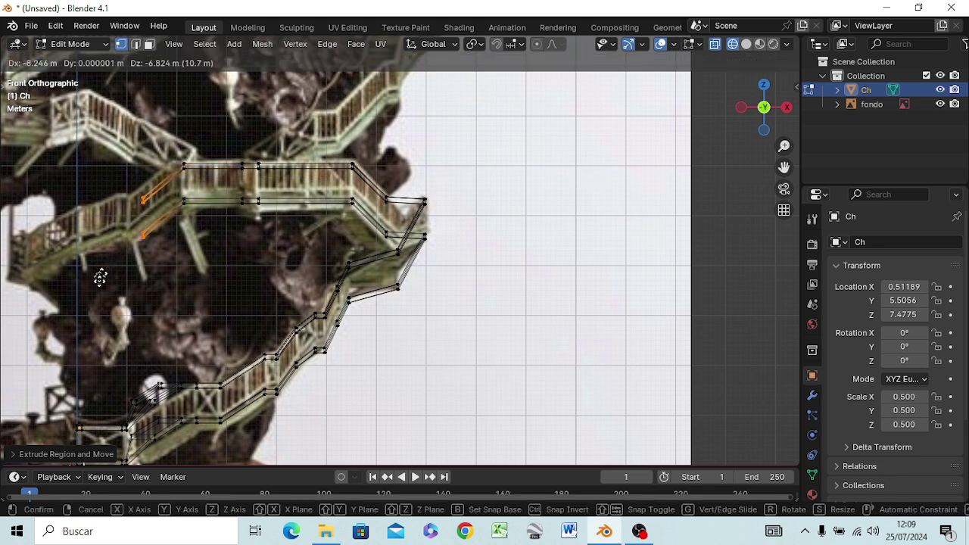
pyautogui.click(87, 281)
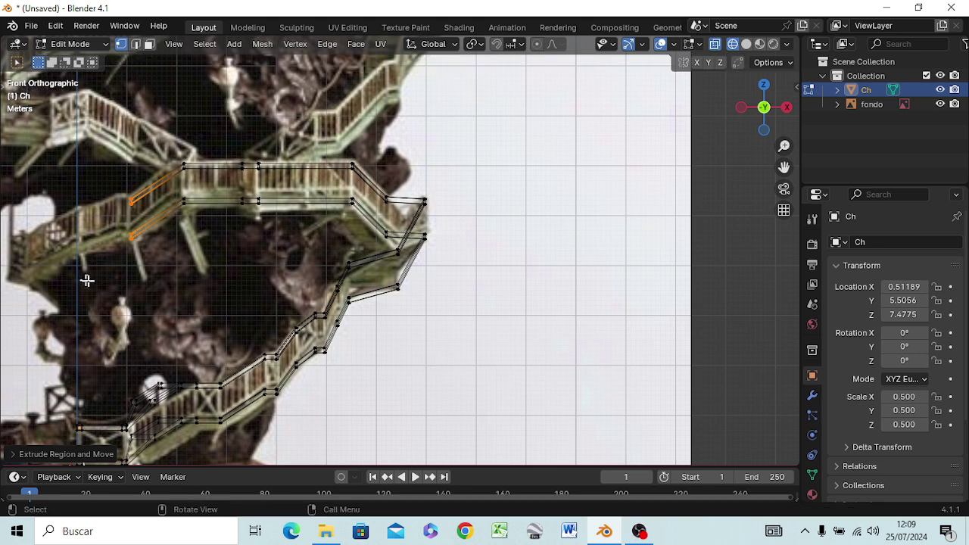
pyautogui.press('e')
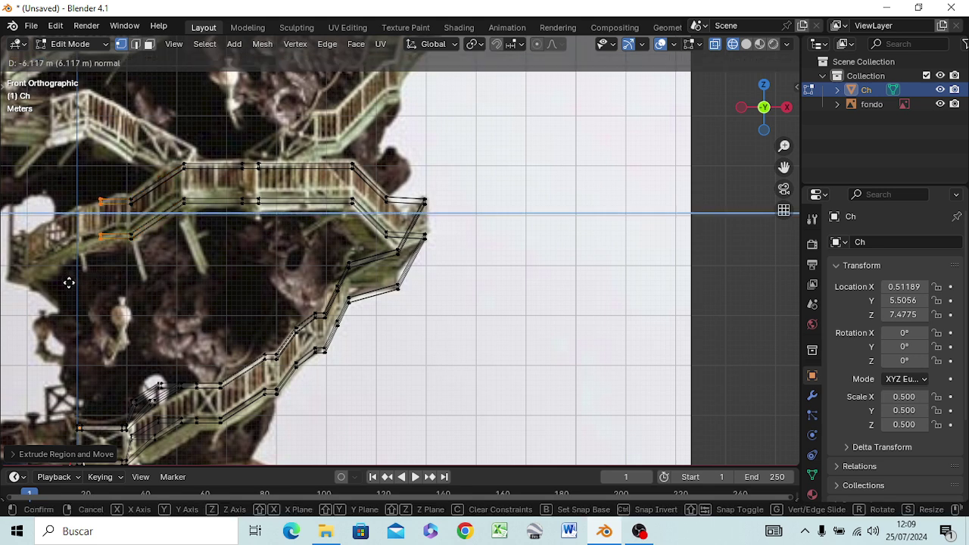
pyautogui.press('c')
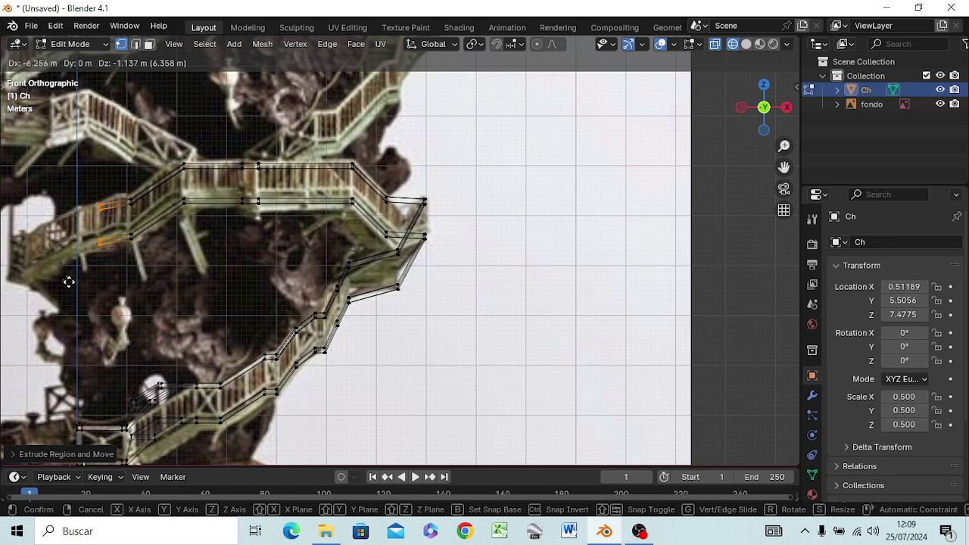
pyautogui.click(68, 283)
# Step: Extrude short rail segments to the image's left edge, then one diagonally down-right
pyautogui.press('e')
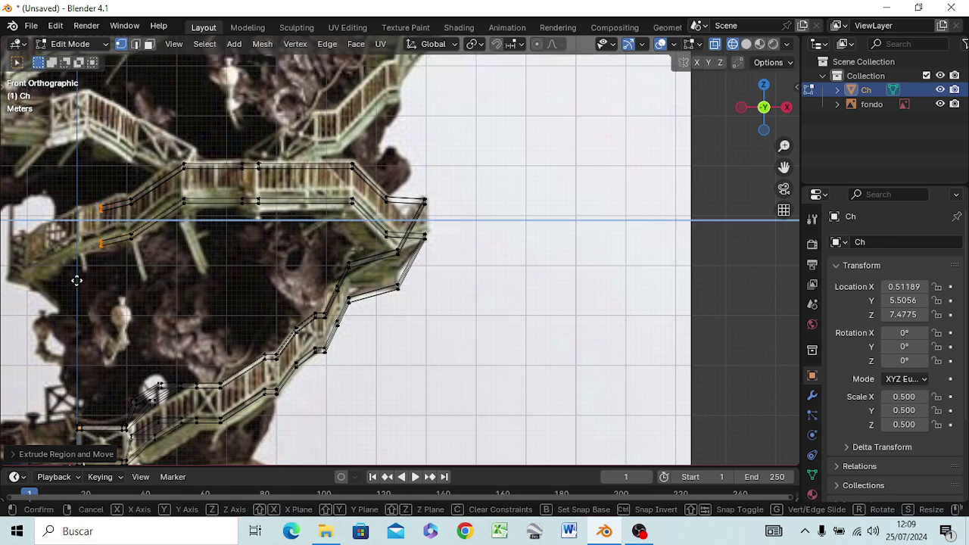
pyautogui.click(58, 278)
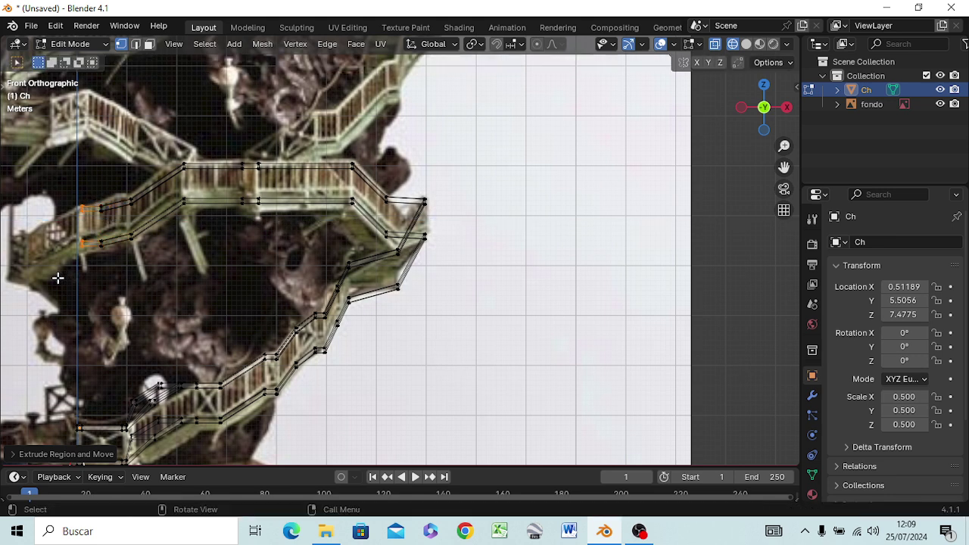
pyautogui.press('e')
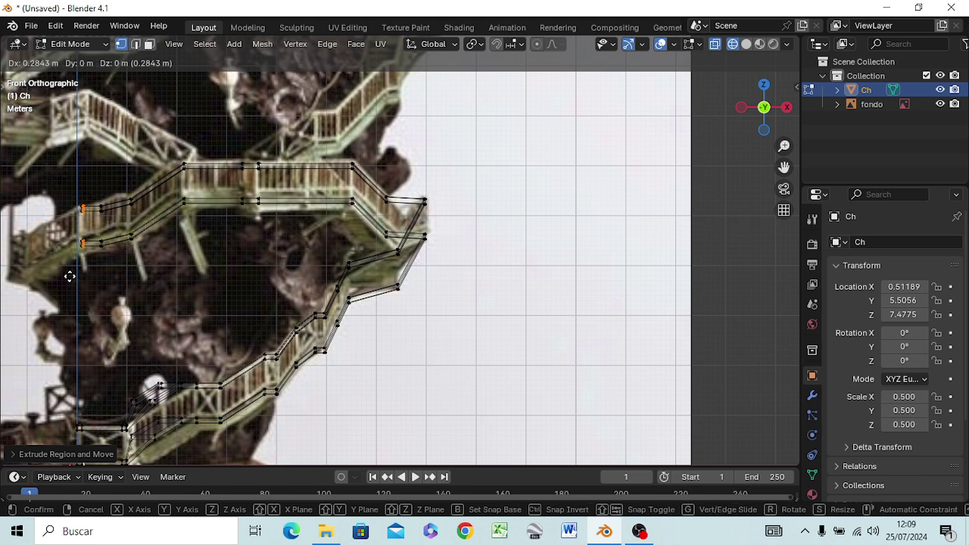
pyautogui.click(9, 306)
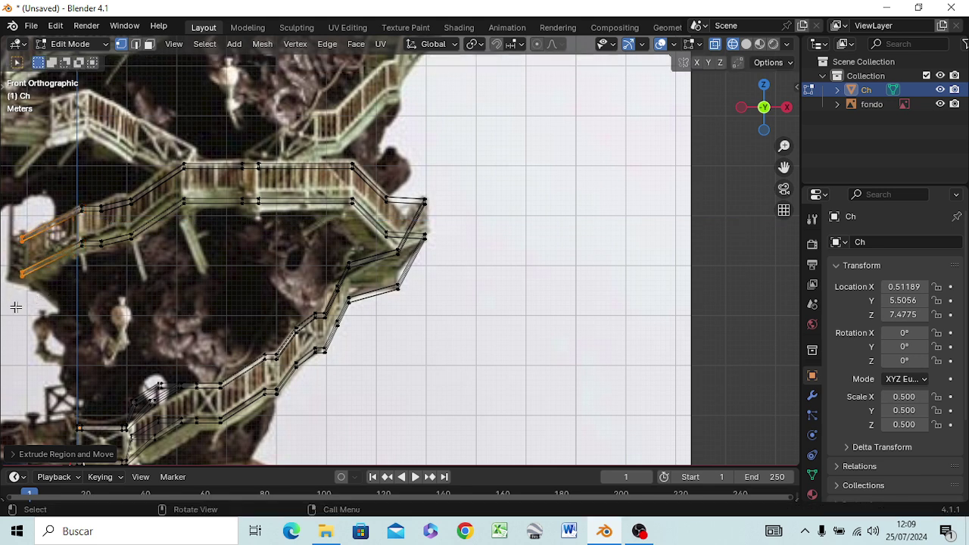
pyautogui.press('e')
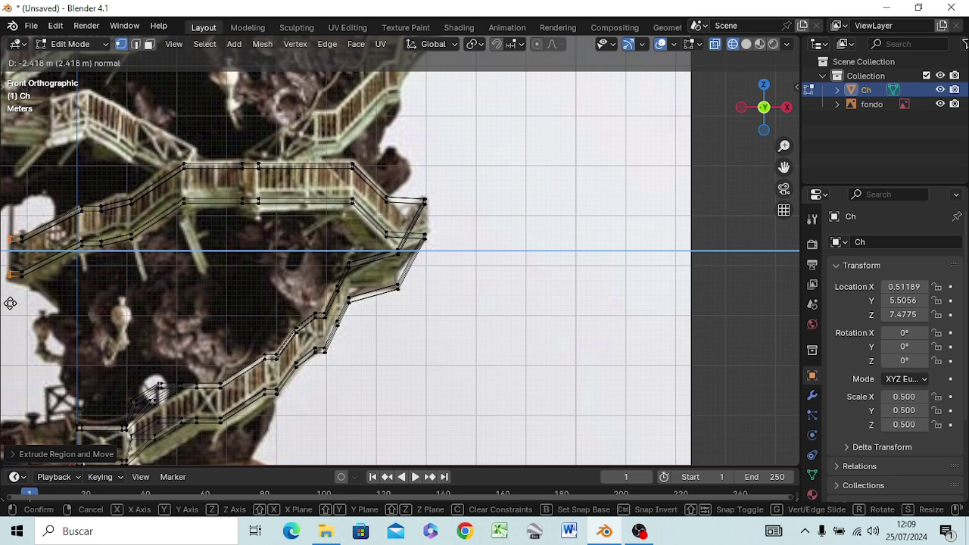
pyautogui.click(9, 303)
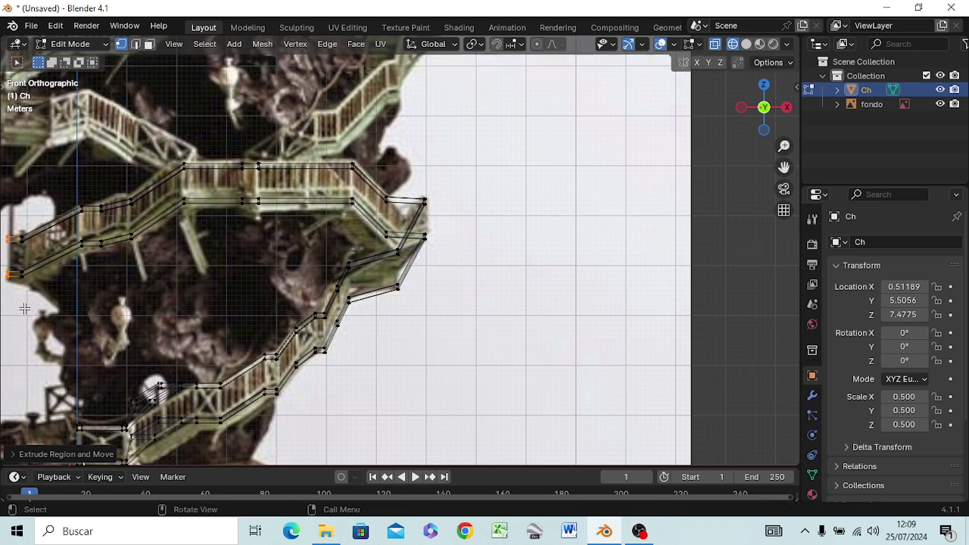
pyautogui.press('e')
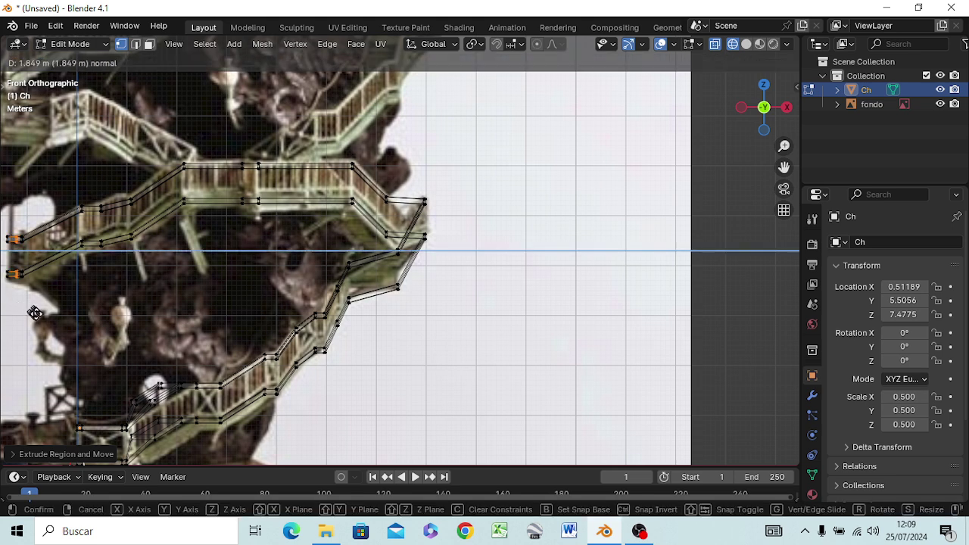
pyautogui.press('c')
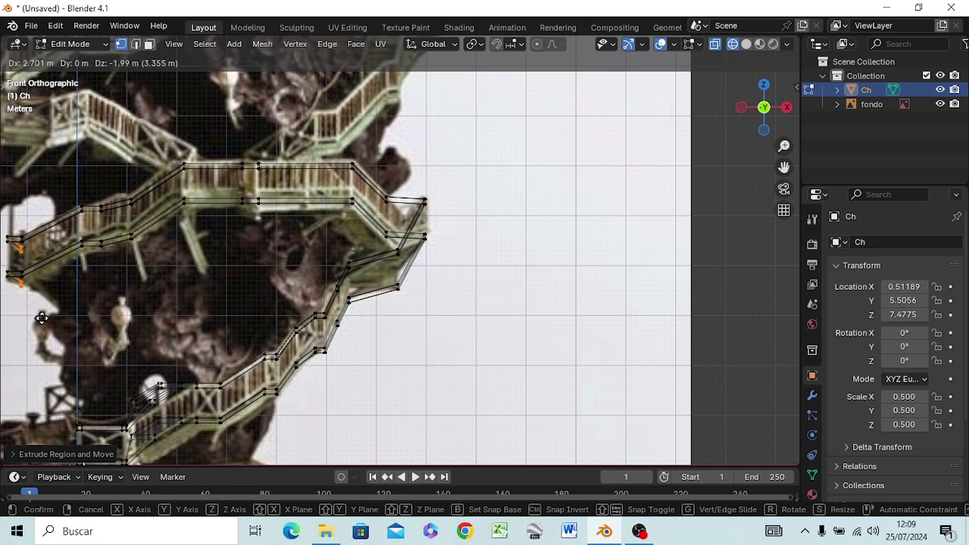
pyautogui.click(73, 340)
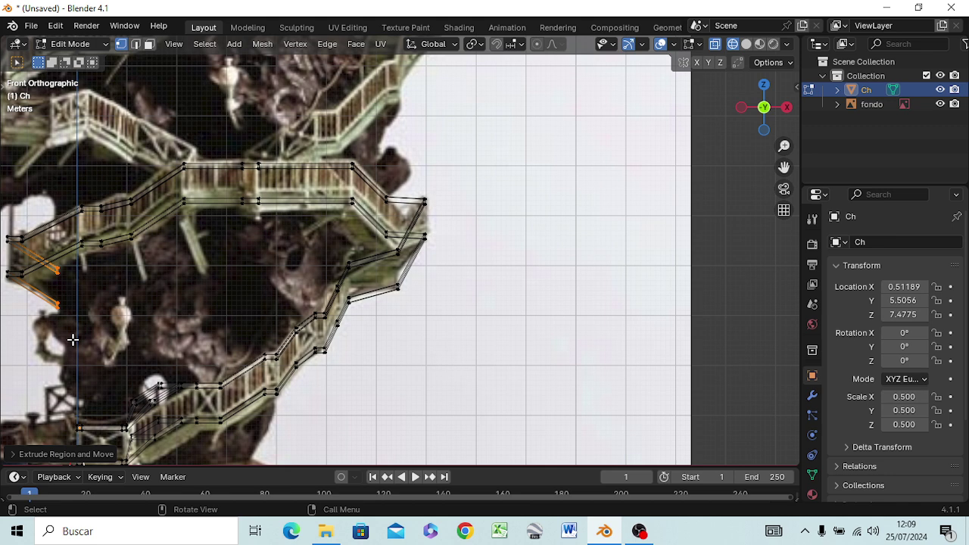
# Step: Trace the branch's long horizontal run and diagonal to the lower staircase, then orbit to check it
pyautogui.press('e')
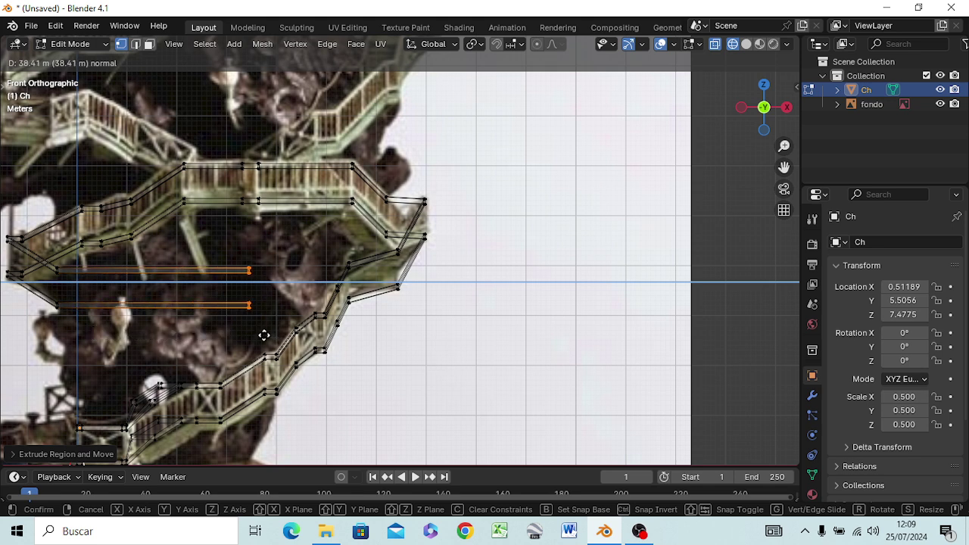
pyautogui.click(254, 332)
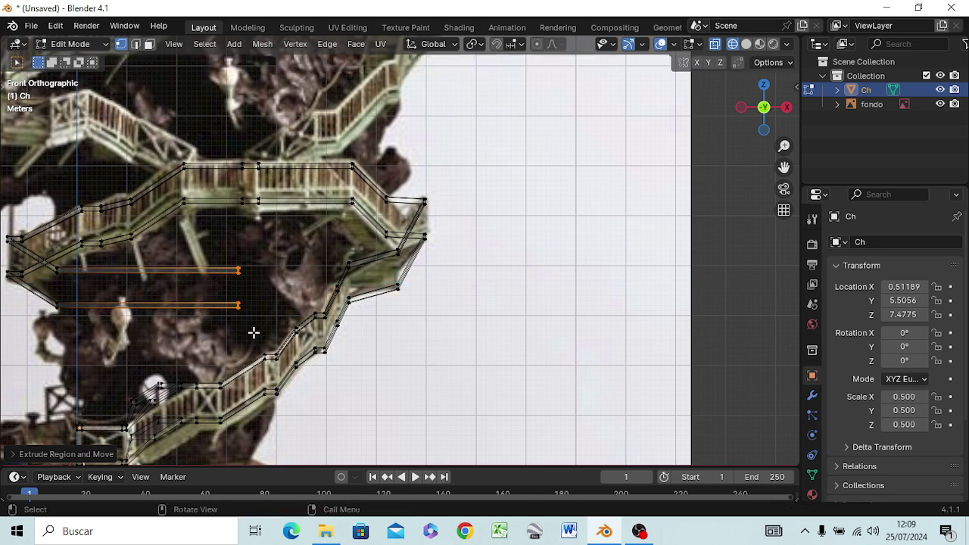
pyautogui.press('e')
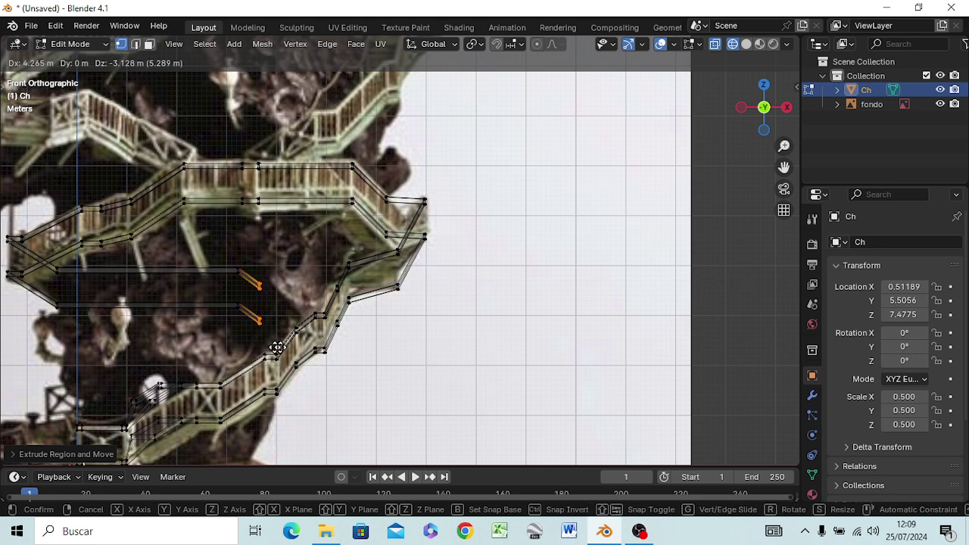
pyautogui.click(277, 349)
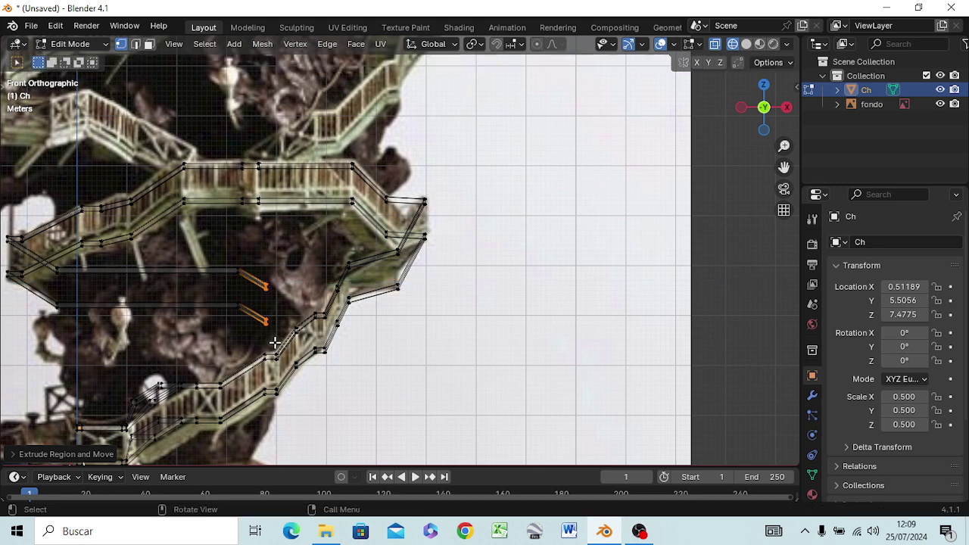
pyautogui.press('e')
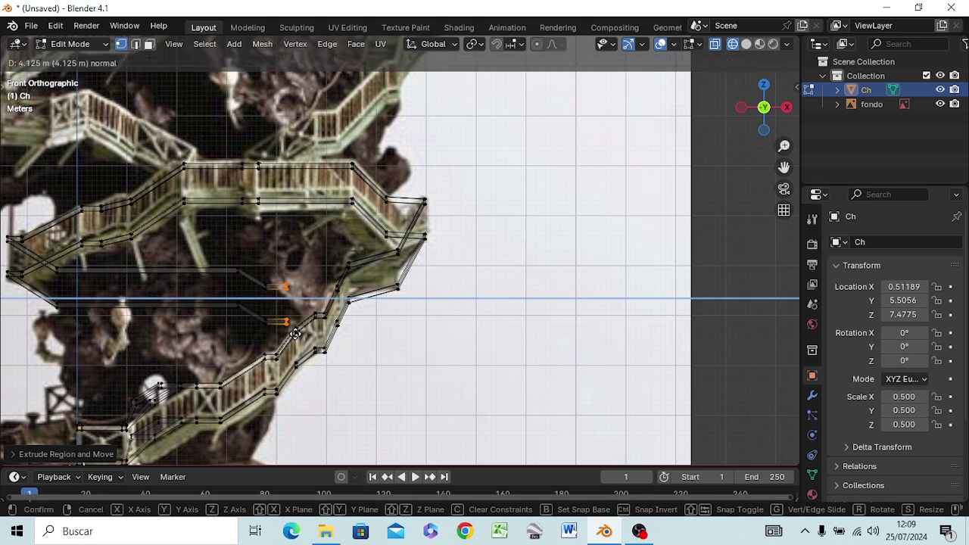
pyautogui.click(295, 334)
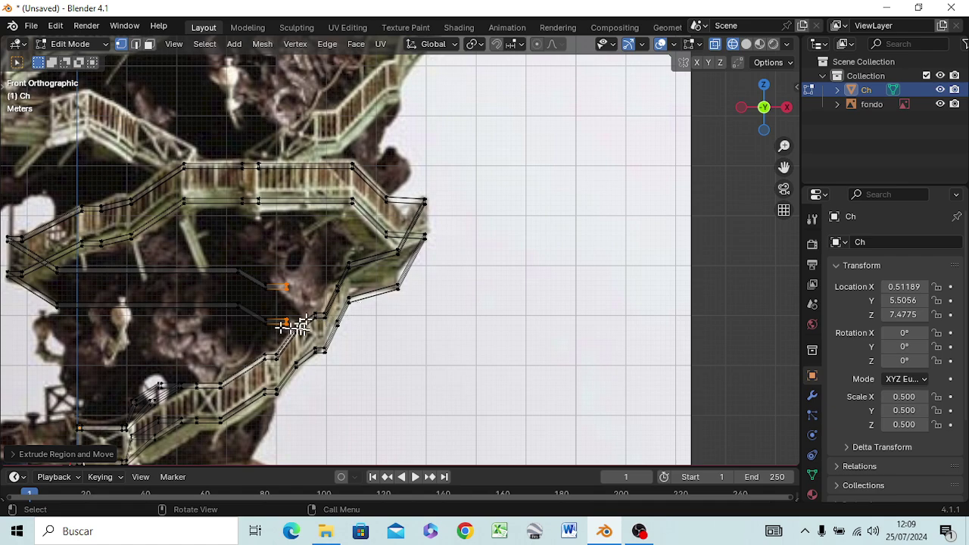
pyautogui.scroll(-2, 295, 322)
pyautogui.moveTo(348, 308)
pyautogui.mouseDown(button='middle')
pyautogui.moveTo(227, 363)
pyautogui.moveTo(340, 340)
pyautogui.moveTo(368, 288)
pyautogui.moveTo(372, 368)
pyautogui.moveTo(281, 398)
pyautogui.moveTo(167, 391)
pyautogui.moveTo(361, 342)
pyautogui.moveTo(381, 277)
pyautogui.moveTo(362, 315)
pyautogui.mouseUp(button='middle')
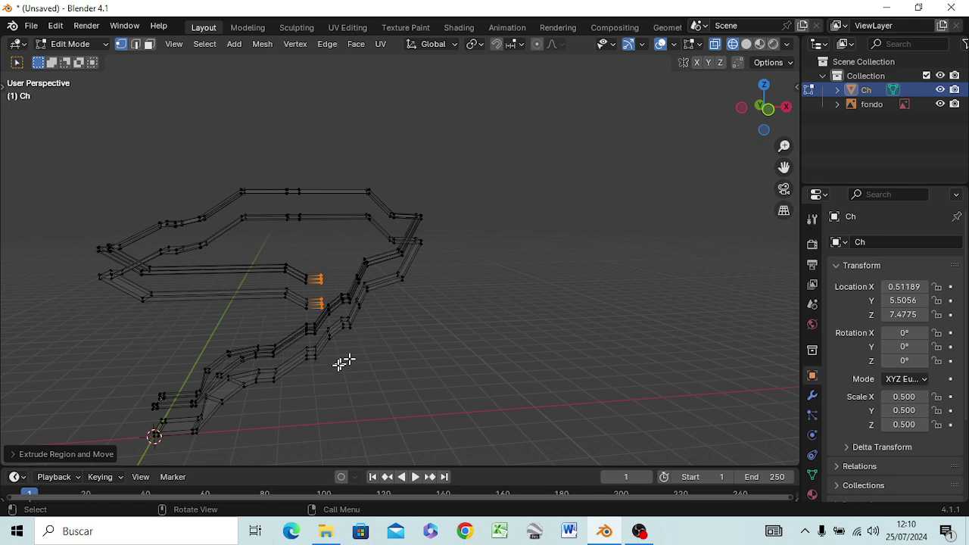
# Step: In front view, box-select every edge of the new middle branch, then switch to top view
pyautogui.press('KP_1')
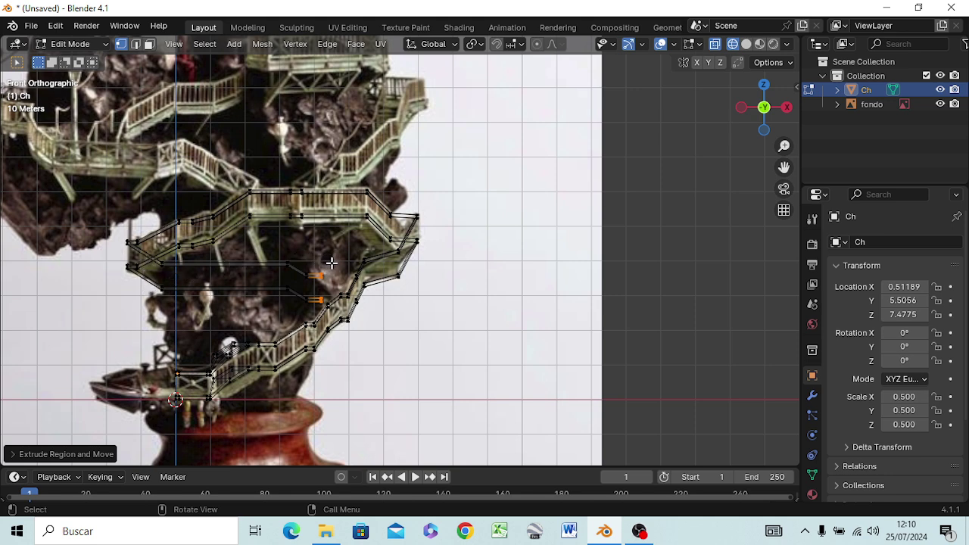
pyautogui.moveTo(331, 263); pyautogui.dragTo(301, 299)
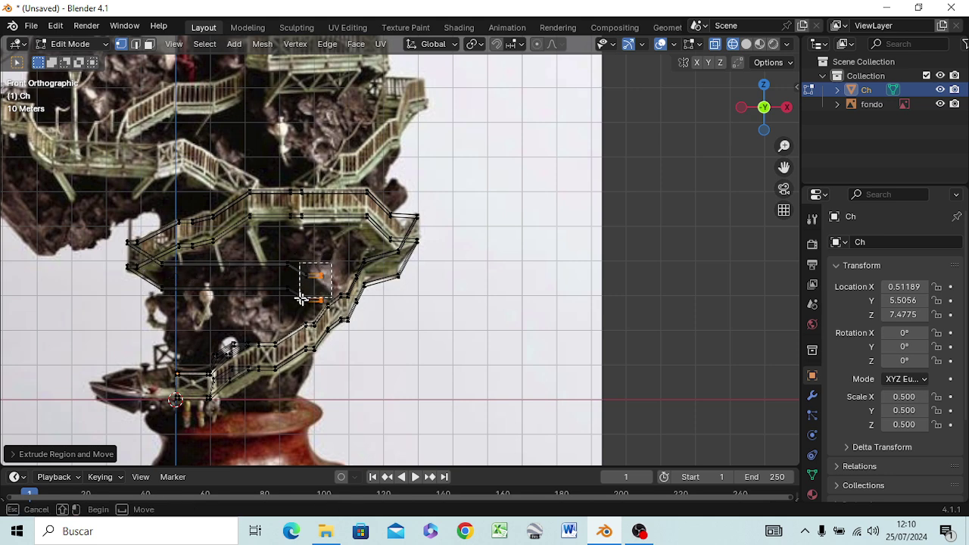
pyautogui.moveTo(301, 299); pyautogui.dragTo(272, 300)
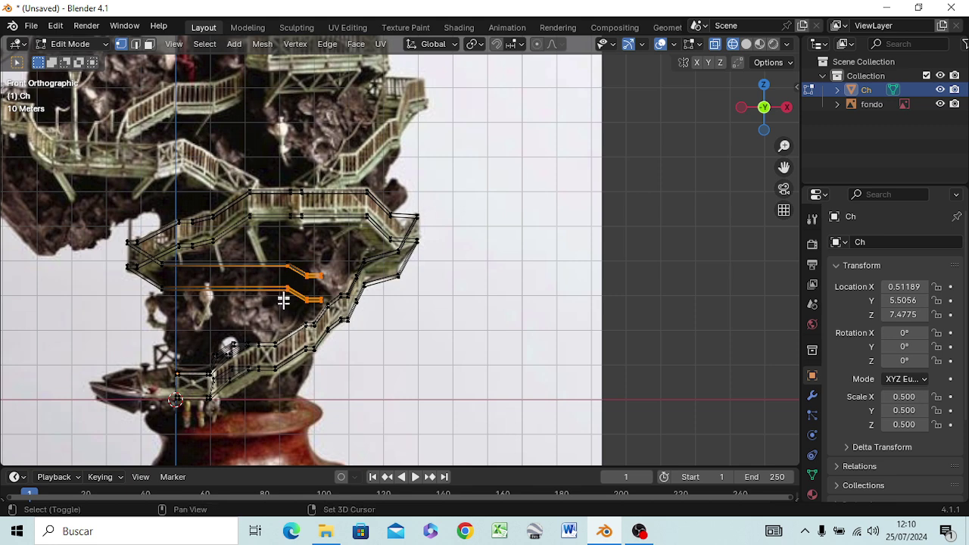
pyautogui.moveTo(299, 248)
pyautogui.mouseDown()
pyautogui.moveTo(256, 303)
pyautogui.moveTo(152, 314)
pyautogui.mouseUp()
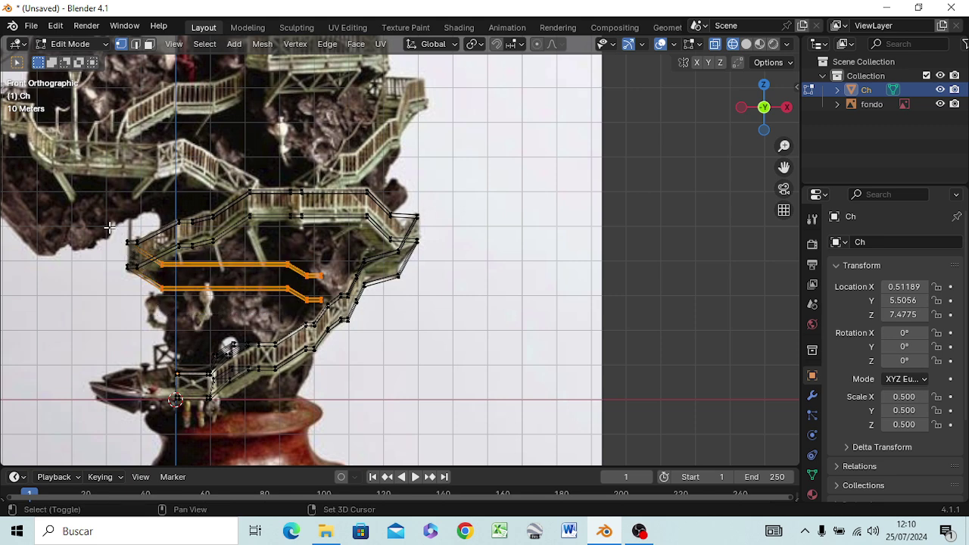
pyautogui.moveTo(110, 227); pyautogui.dragTo(131, 278)
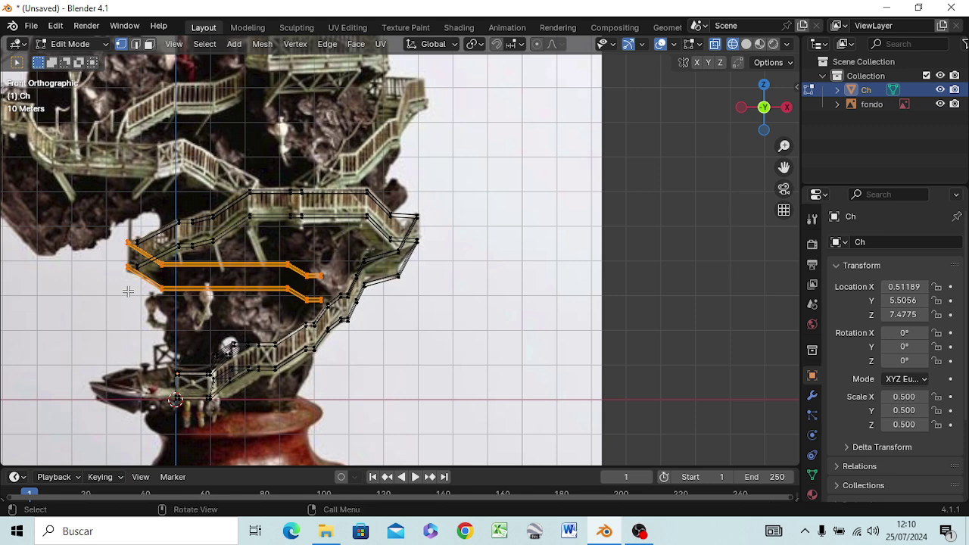
pyautogui.press('KP_7')
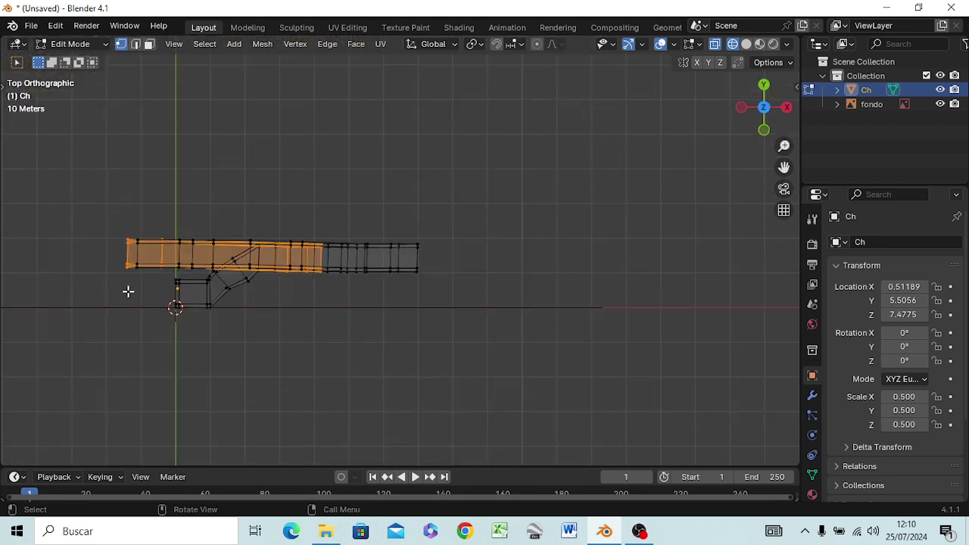
# Step: Move the middle branch back and left, then select its back rail and end section
pyautogui.press('g')
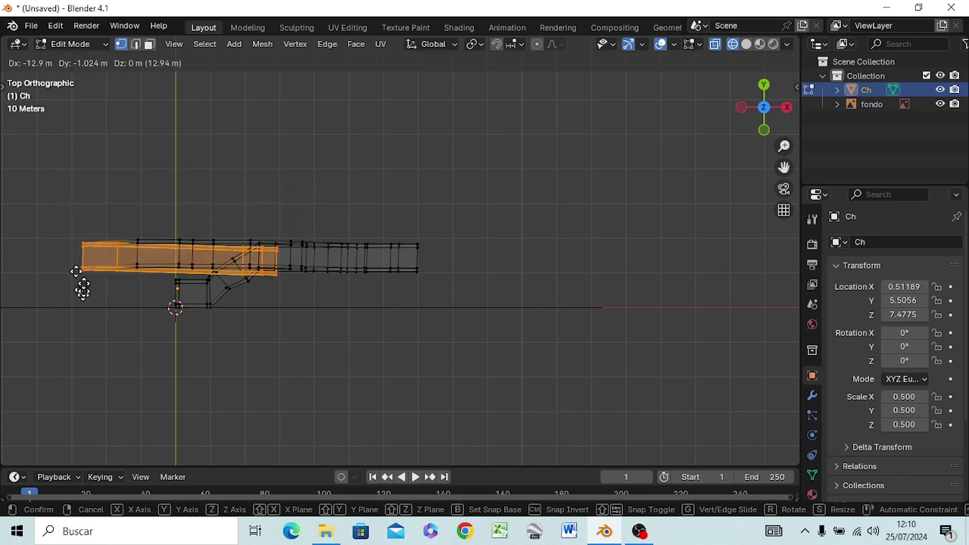
pyautogui.click(82, 270)
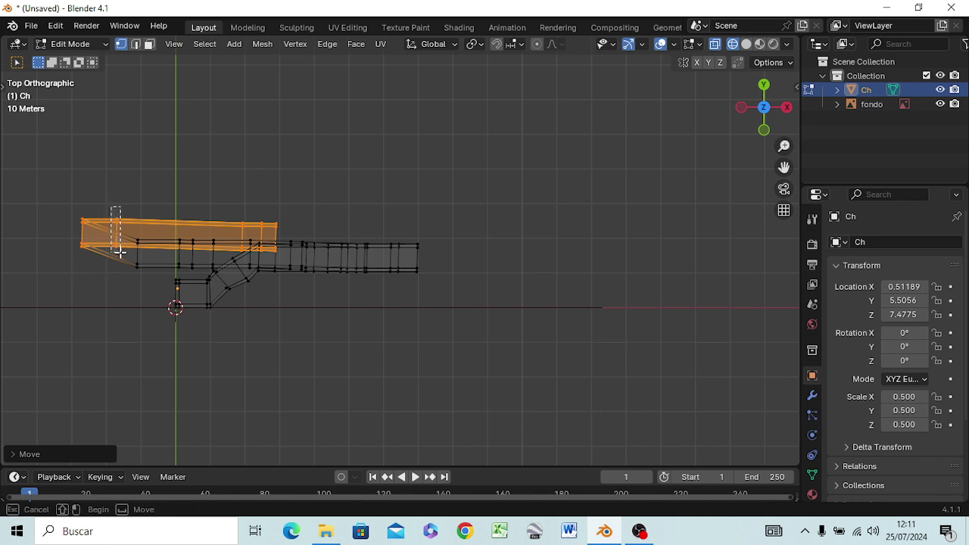
pyautogui.keyDown('alt'); pyautogui.click(118, 243); pyautogui.keyUp('alt')
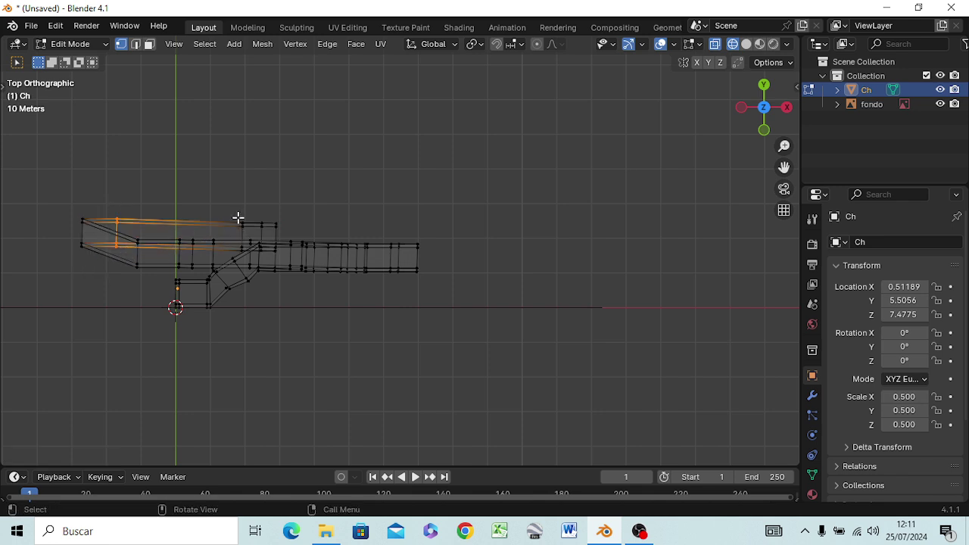
pyautogui.moveTo(229, 213); pyautogui.dragTo(281, 225)
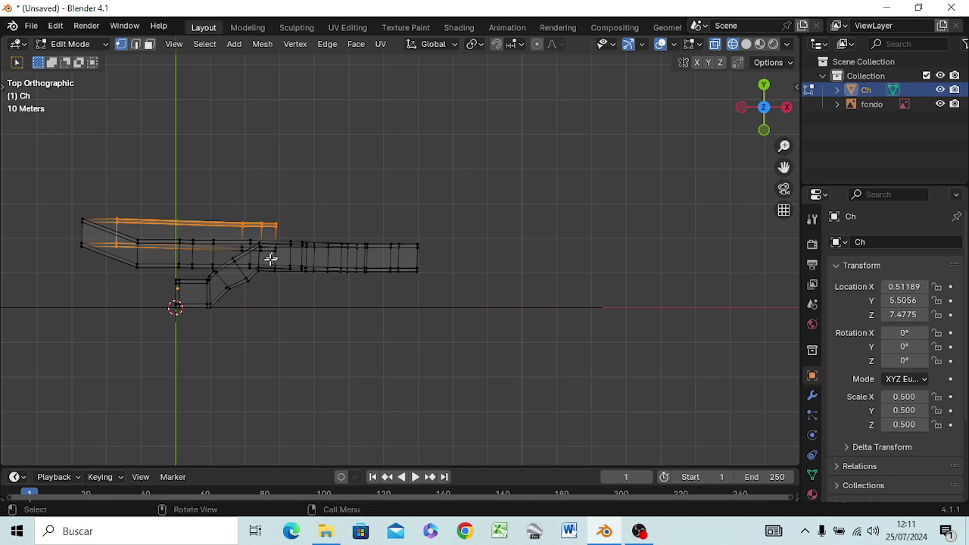
pyautogui.scroll(2, 270, 258)
pyautogui.scroll(1, 271, 258)
pyautogui.scroll(1, 165, 271)
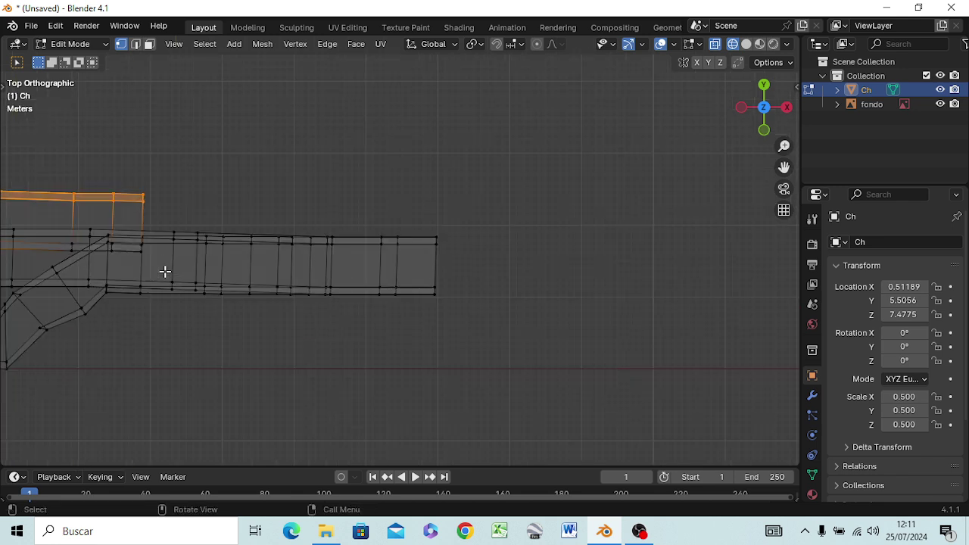
pyautogui.moveTo(145, 263)
pyautogui.keyDown('shift'); pyautogui.mouseDown()
pyautogui.moveTo(95, 250)
pyautogui.moveTo(109, 244)
pyautogui.mouseUp(); pyautogui.keyUp('shift')
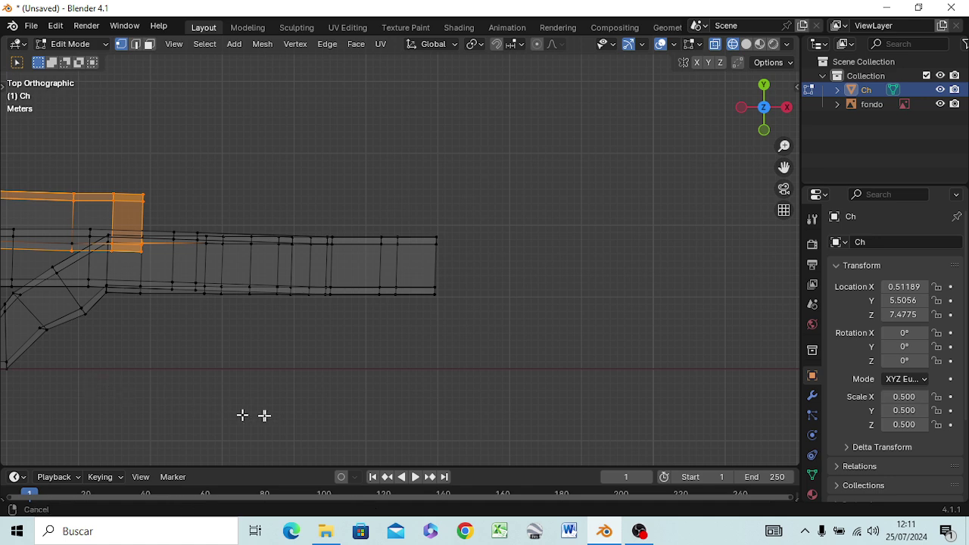
pyautogui.keyDown('shift'); pyautogui.moveTo(149, 337); pyautogui.dragTo(510, 378, button='middle'); pyautogui.keyUp('shift')
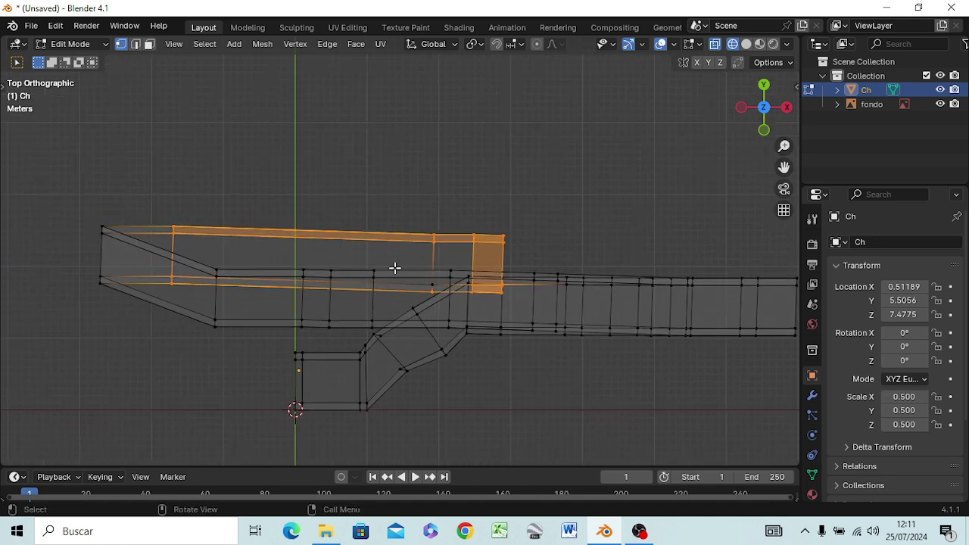
# Step: Try rotating and moving the selected end part, cancel both, and deselect everything
pyautogui.press('r')
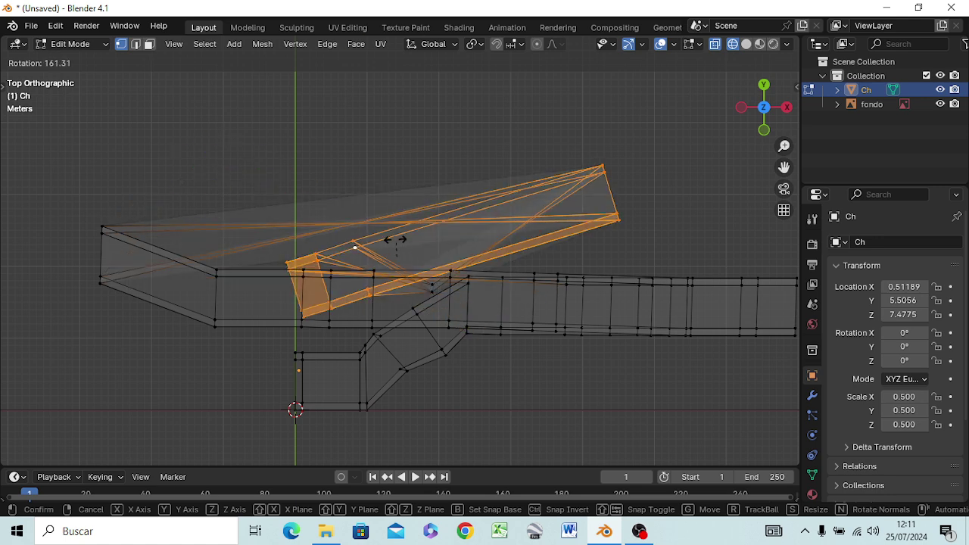
pyautogui.press('Escape')
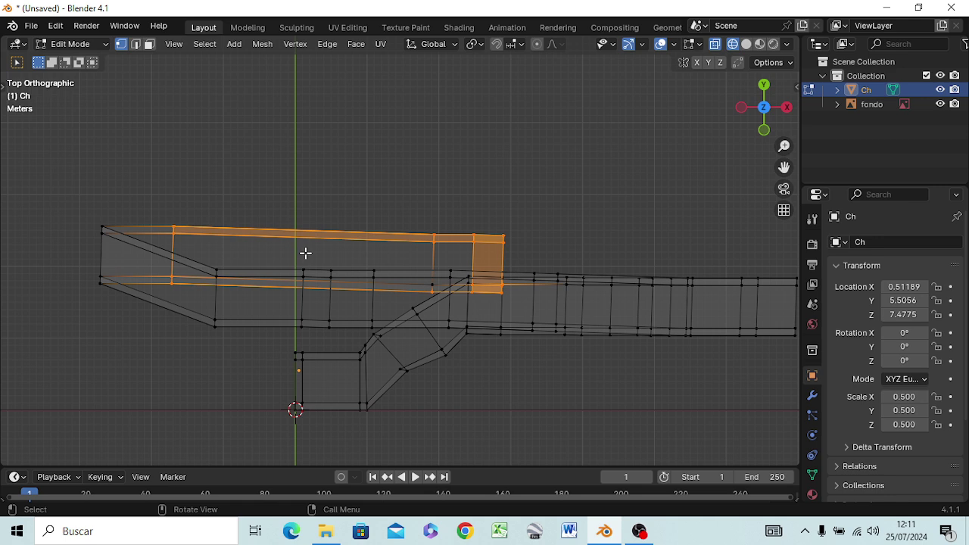
pyautogui.press('g')
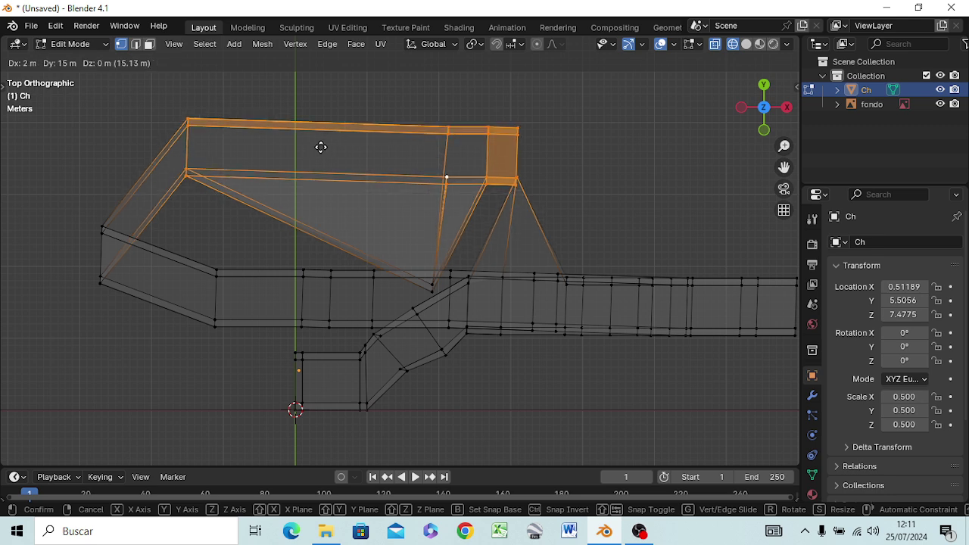
pyautogui.press('Escape')
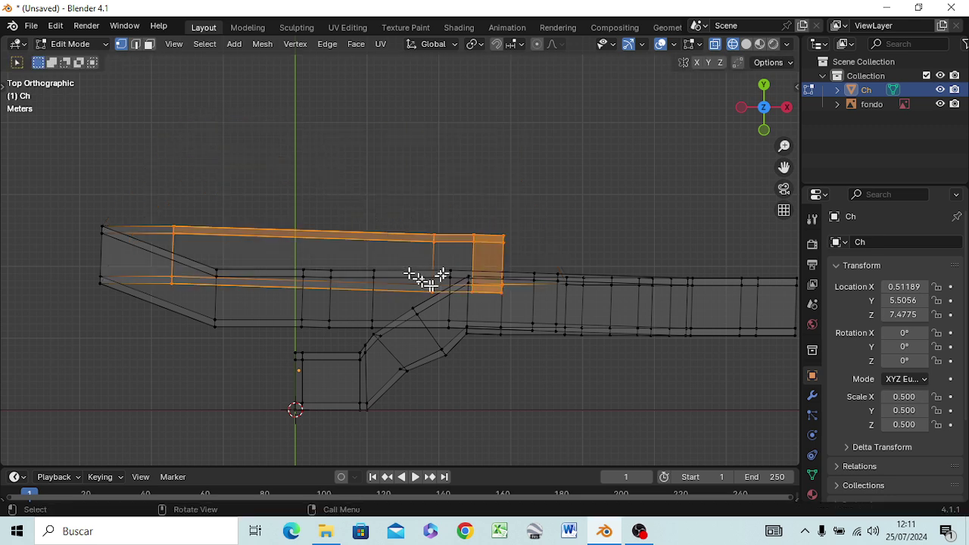
pyautogui.click(540, 249)
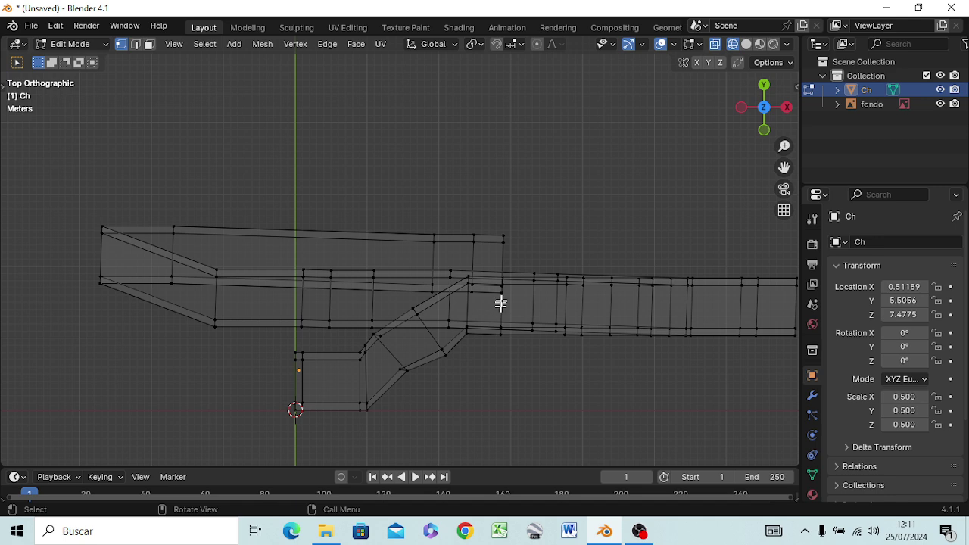
pyautogui.scroll(1, 500, 298)
pyautogui.scroll(2, 503, 303)
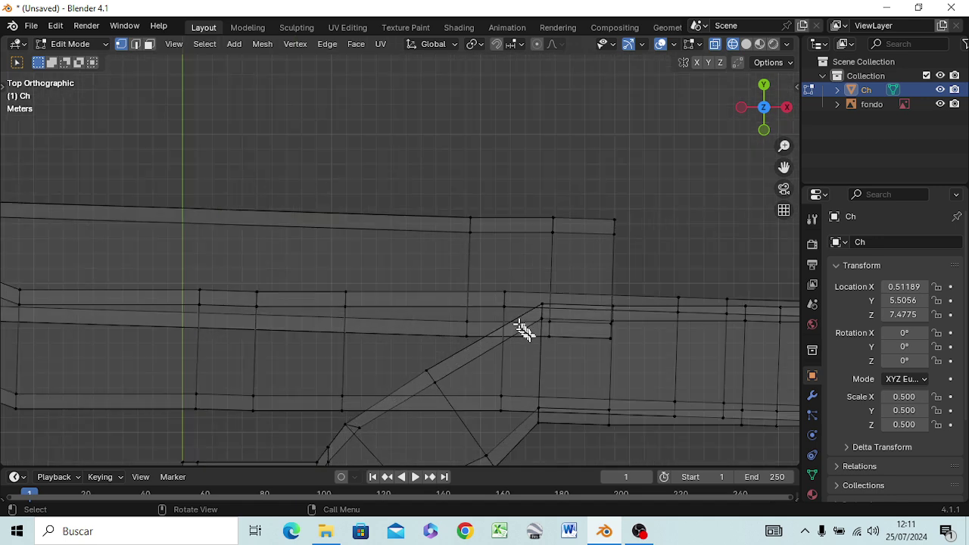
pyautogui.scroll(1, 534, 335)
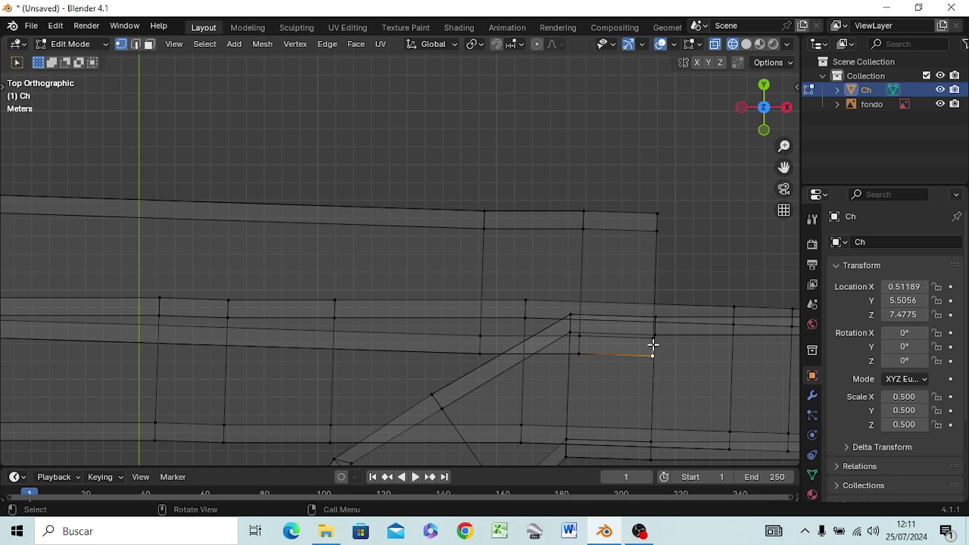
# Step: Clear the selection and pick the corner vertices of the branch's end faces
pyautogui.click(650, 346)
pyautogui.click(647, 343)
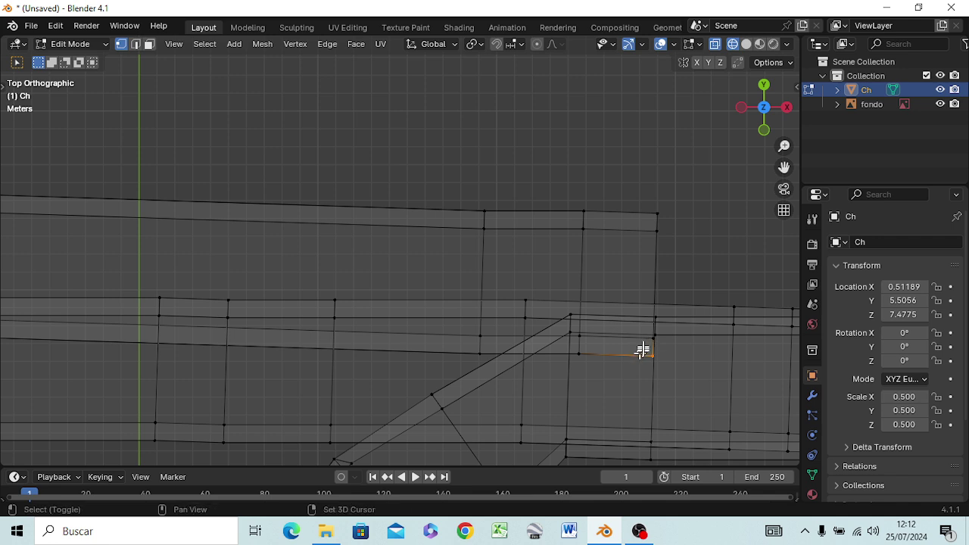
pyautogui.keyDown('shift'); pyautogui.click(649, 342); pyautogui.keyUp('shift')
pyautogui.keyDown('shift'); pyautogui.click(584, 353); pyautogui.keyUp('shift')
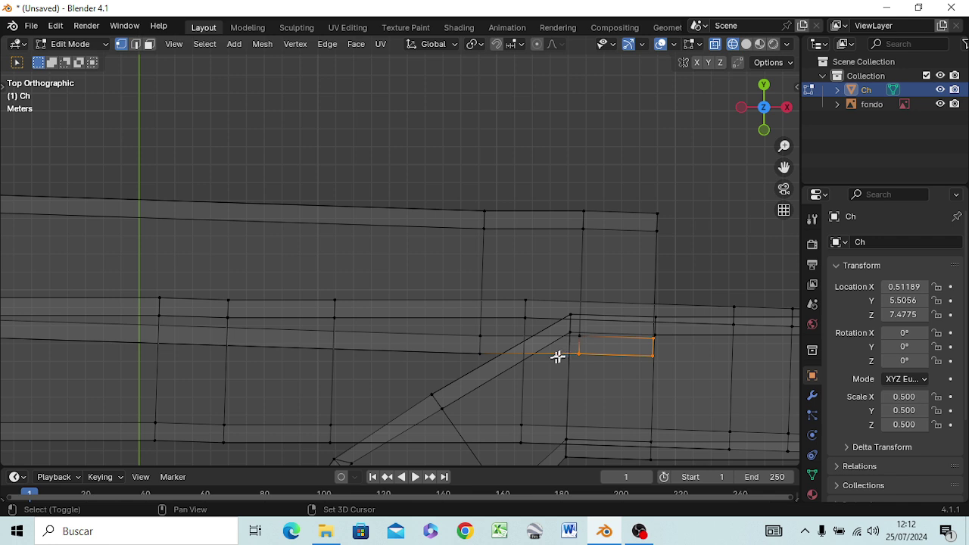
pyautogui.keyDown('shift'); pyautogui.click(579, 342); pyautogui.keyUp('shift')
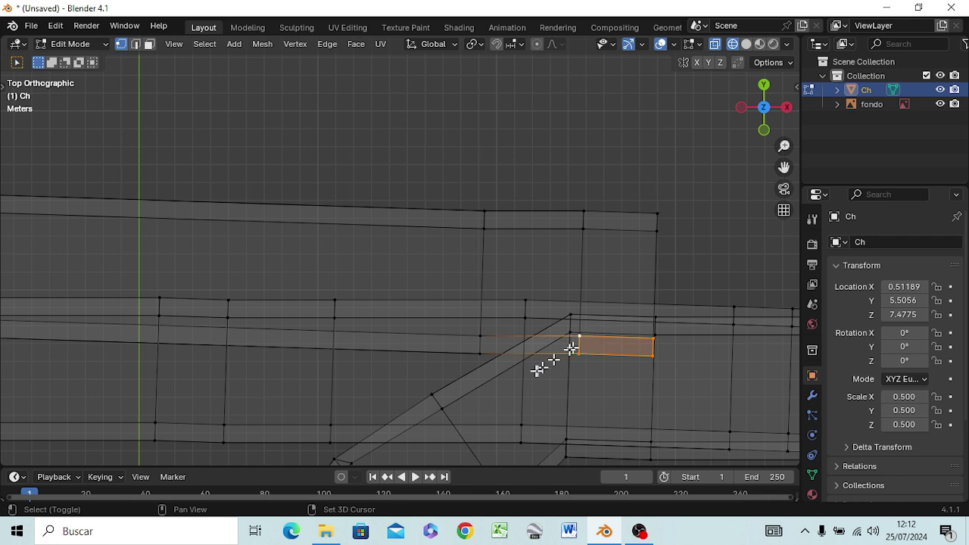
pyautogui.keyDown('shift'); pyautogui.click(483, 350); pyautogui.keyUp('shift')
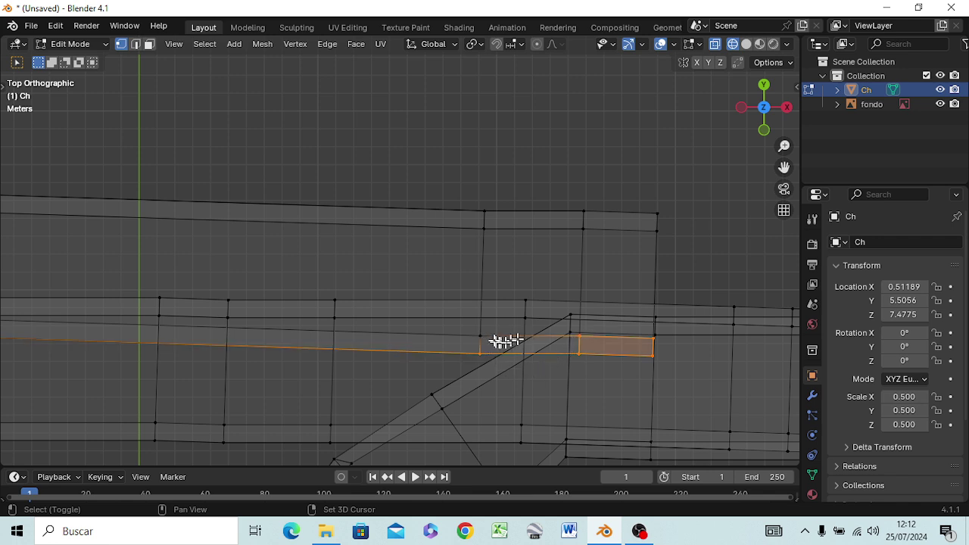
pyautogui.keyDown('shift'); pyautogui.click(483, 336); pyautogui.keyUp('shift')
# Step: Add the upper mesh strip and the branch's far left end to the selection
pyautogui.moveTo(480, 186)
pyautogui.keyDown('shift'); pyautogui.mouseDown()
pyautogui.moveTo(584, 238)
pyautogui.moveTo(666, 240)
pyautogui.mouseUp(); pyautogui.keyUp('shift')
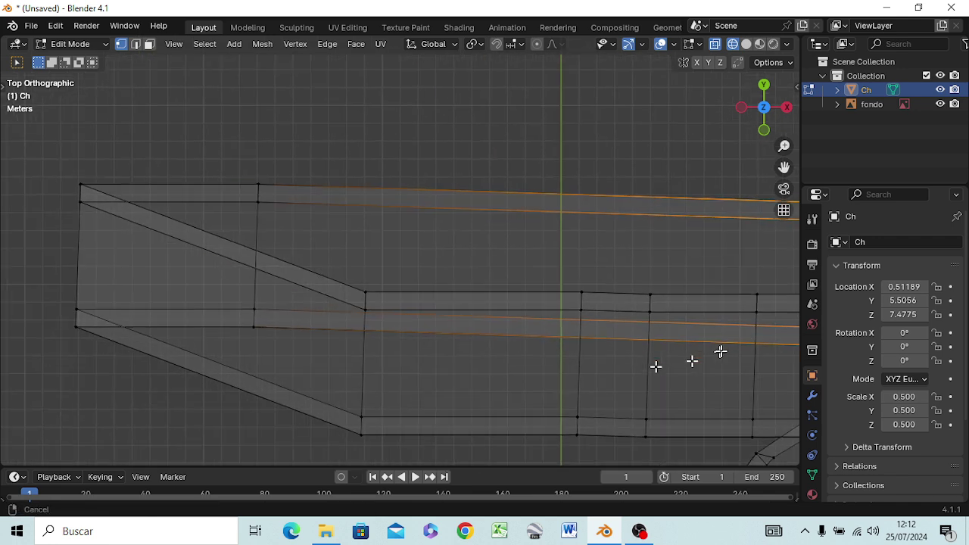
pyautogui.keyDown('shift'); pyautogui.moveTo(242, 352); pyautogui.dragTo(720, 351, button='middle'); pyautogui.keyUp('shift')
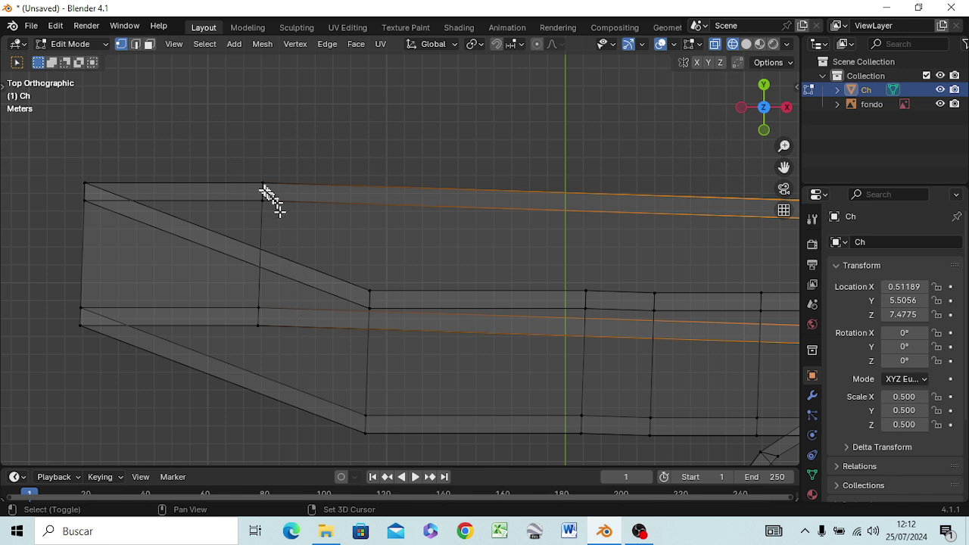
pyautogui.moveTo(254, 172); pyautogui.dragTo(279, 338)
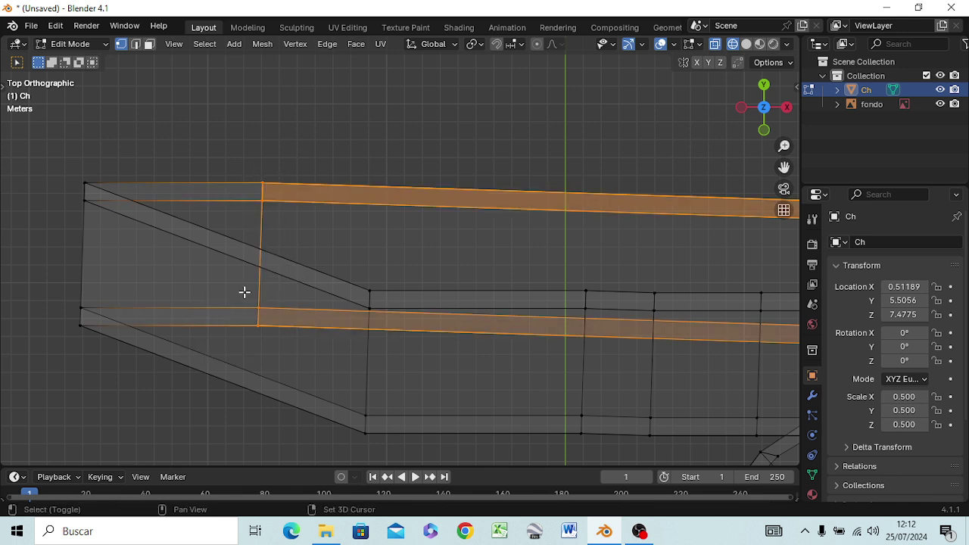
pyautogui.scroll(-4, 309, 315)
pyautogui.scroll(-4, 309, 308)
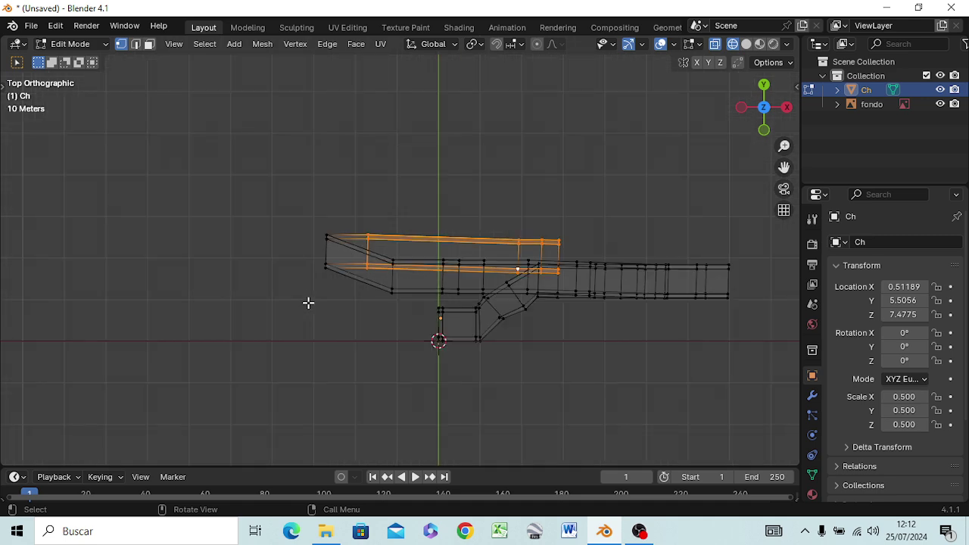
# Step: Move the selected branch, orbit to check it in 3D, and select the vertices to reposition
pyautogui.press('g')
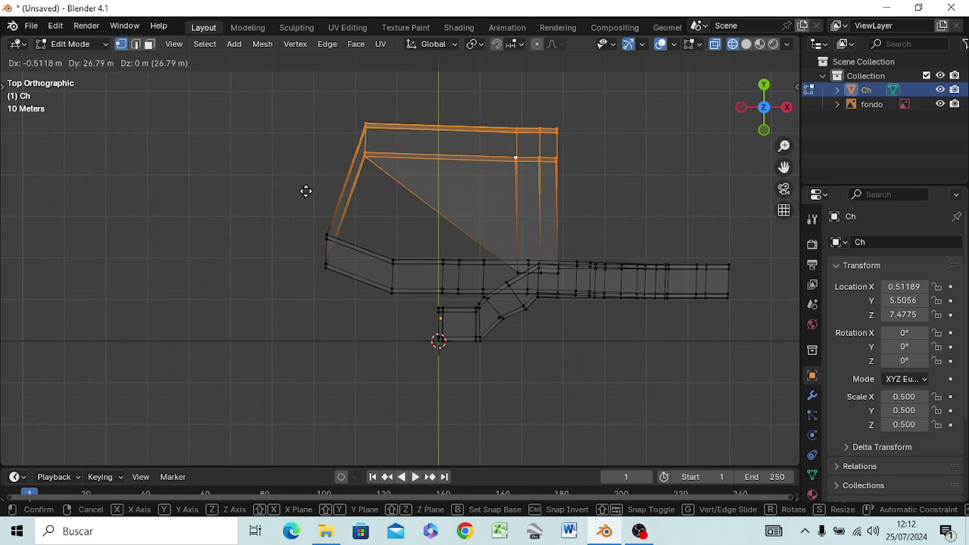
pyautogui.click(305, 191)
pyautogui.moveTo(446, 191)
pyautogui.mouseDown(button='middle')
pyautogui.moveTo(393, 252)
pyautogui.moveTo(333, 84)
pyautogui.mouseUp(button='middle')
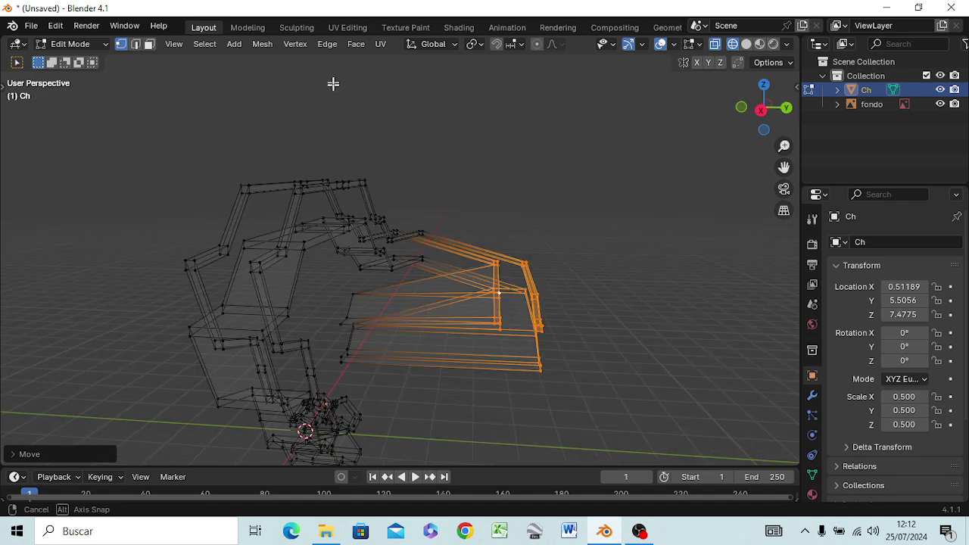
pyautogui.moveTo(333, 84); pyautogui.dragTo(338, 76, button='middle')
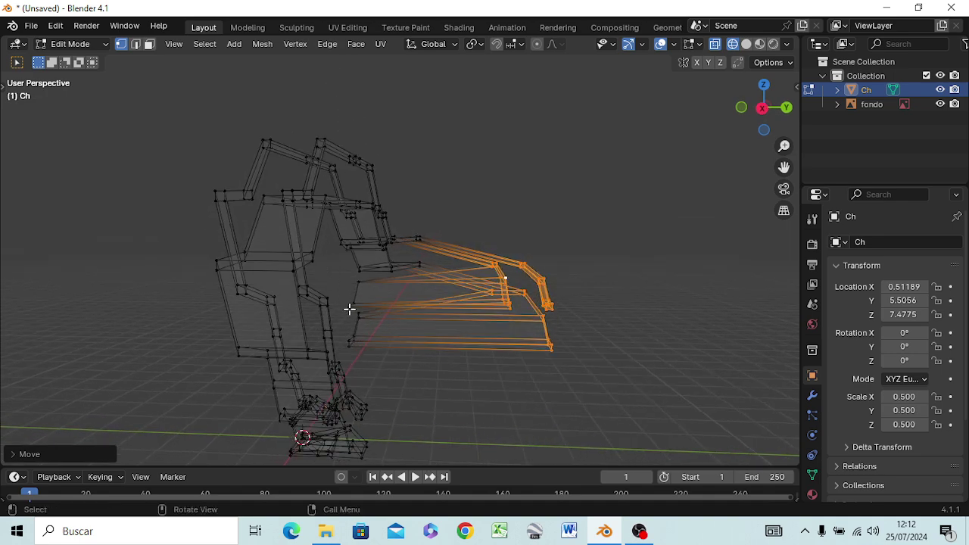
pyautogui.moveTo(349, 309)
pyautogui.mouseDown(button='middle')
pyautogui.moveTo(538, 291)
pyautogui.moveTo(552, 256)
pyautogui.mouseUp(button='middle')
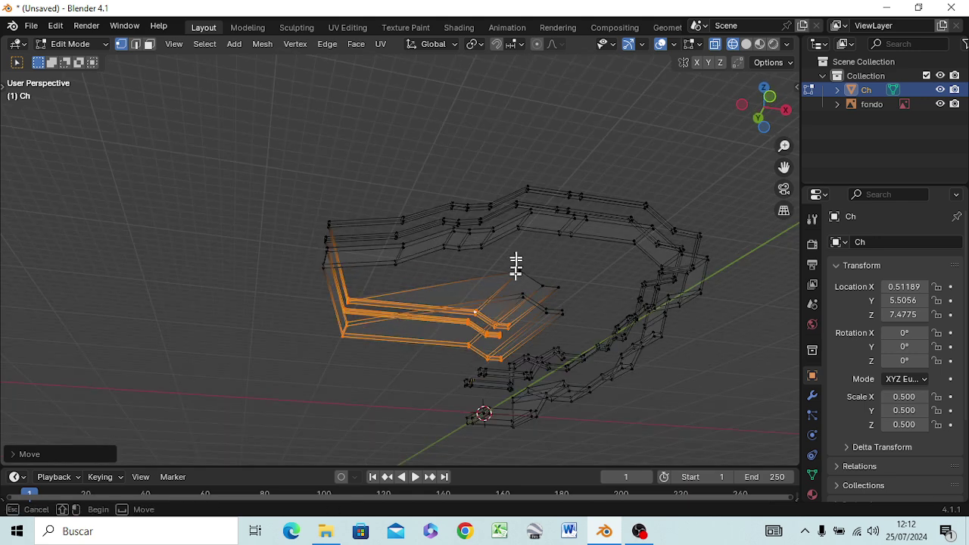
pyautogui.moveTo(516, 261); pyautogui.dragTo(572, 327)
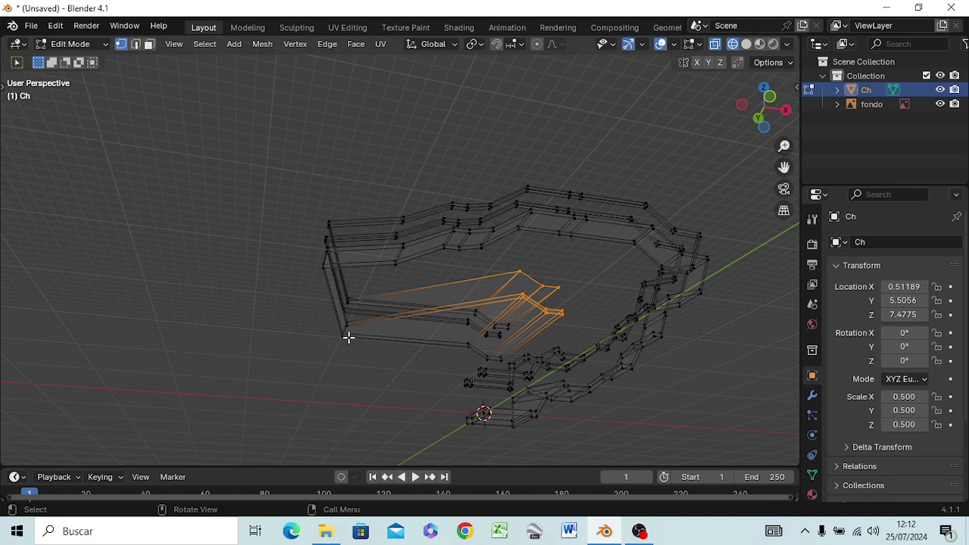
pyautogui.scroll(3, 343, 325)
pyautogui.scroll(2, 323, 356)
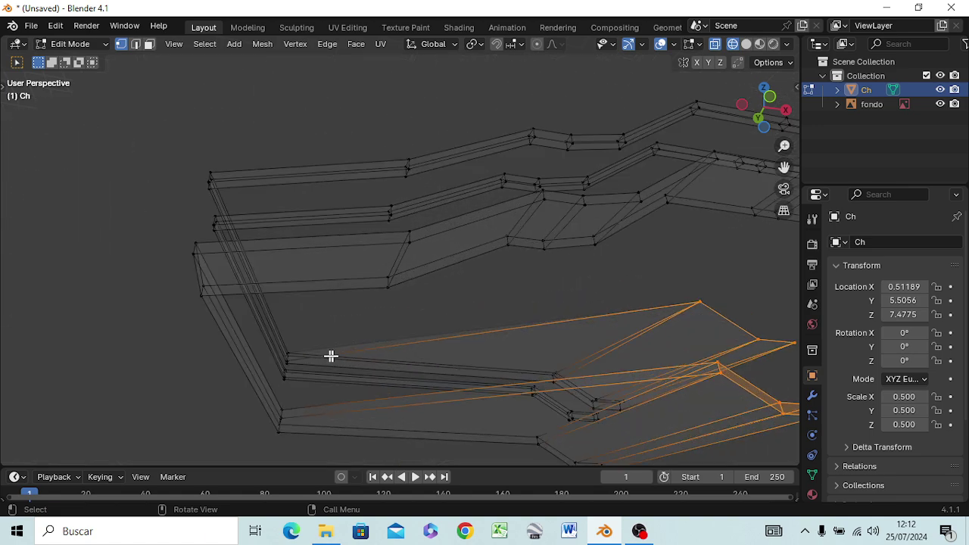
# Step: In top view, move the selection along Z, then 26.41 m back along Y
pyautogui.press('KP_7')
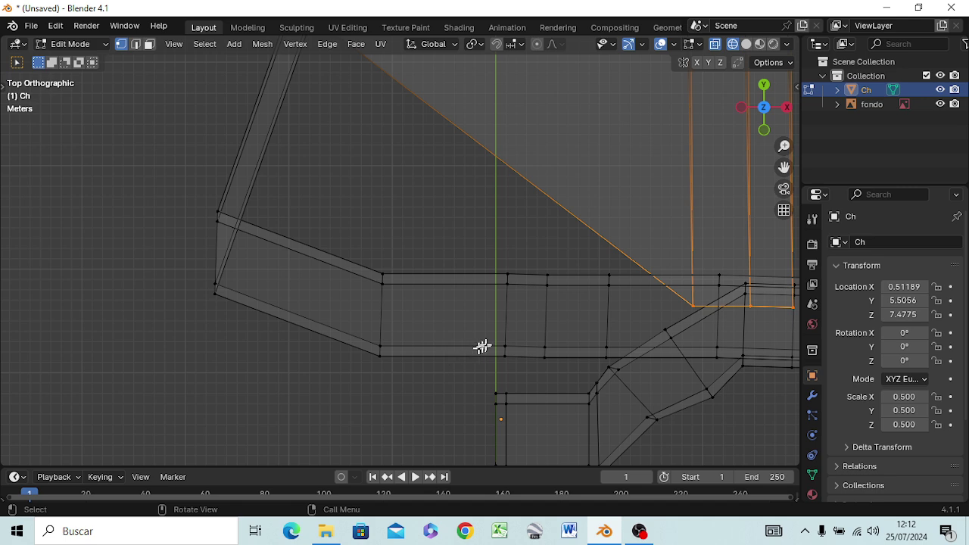
pyautogui.scroll(-2, 553, 292)
pyautogui.scroll(-3, 556, 290)
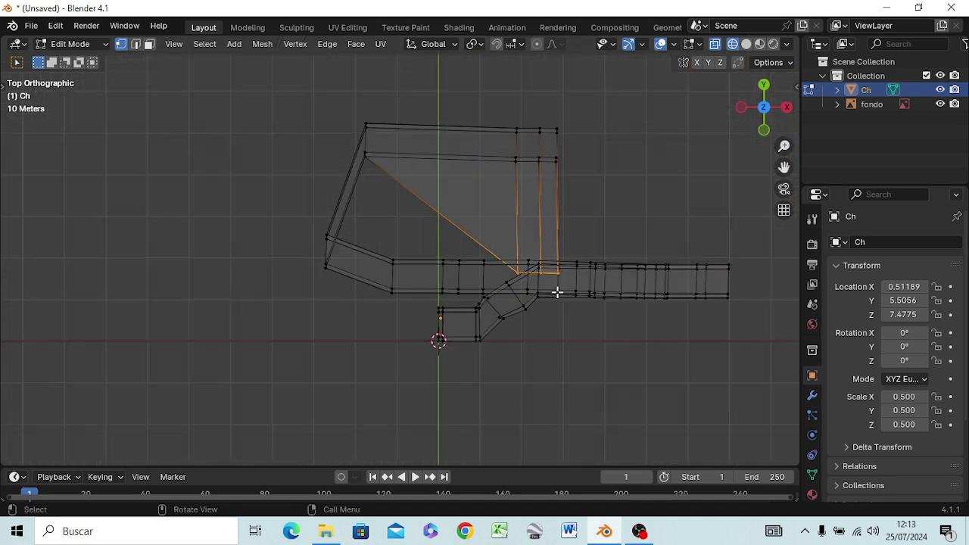
pyautogui.scroll(-2, 555, 291)
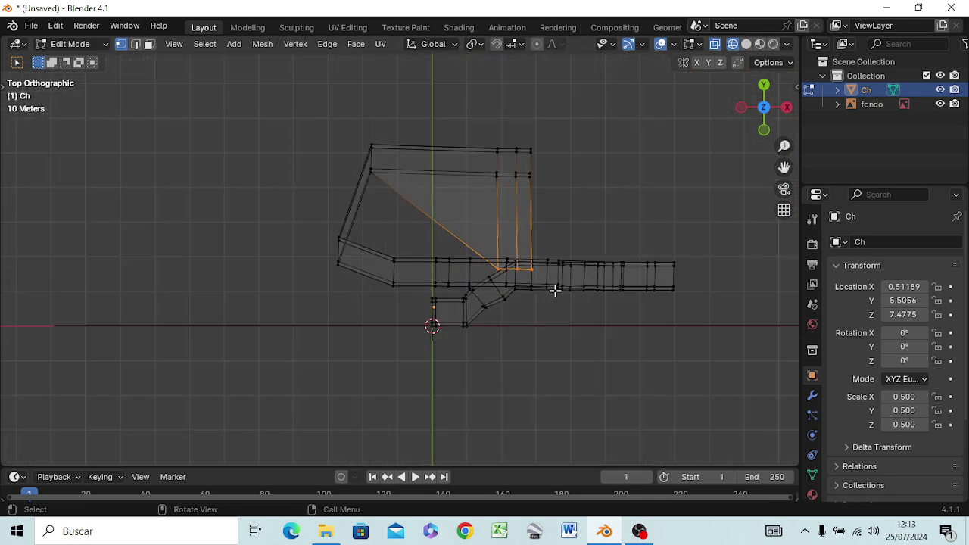
pyautogui.press('g')
pyautogui.press('z')
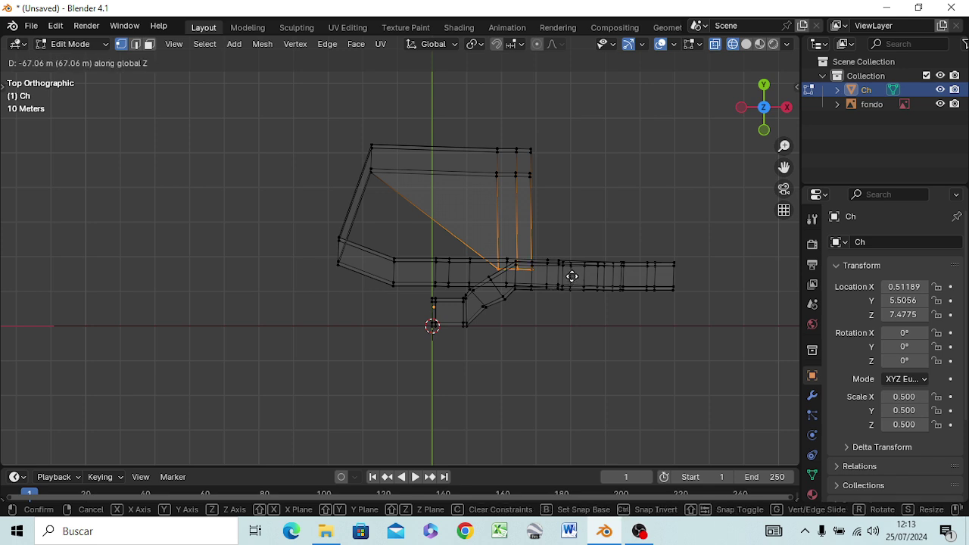
pyautogui.click(572, 276)
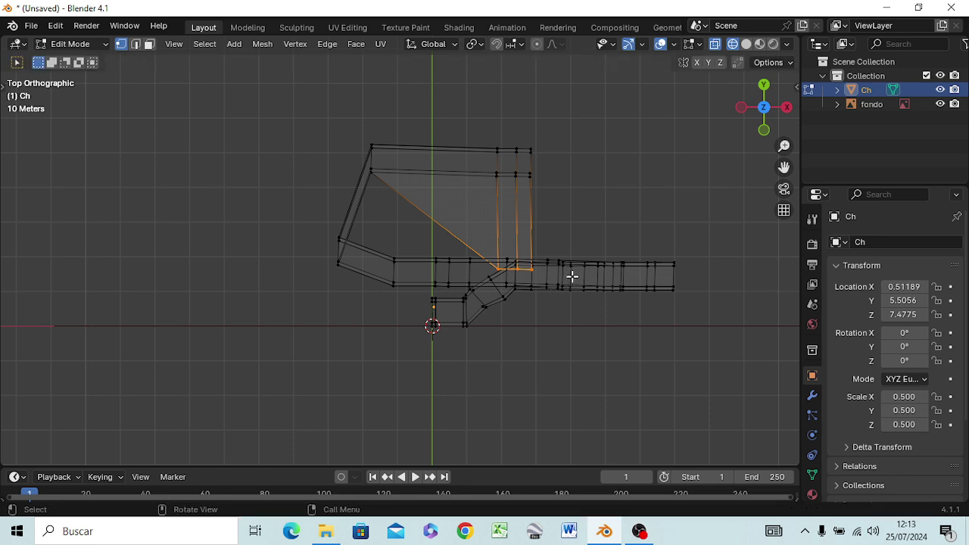
pyautogui.press('g')
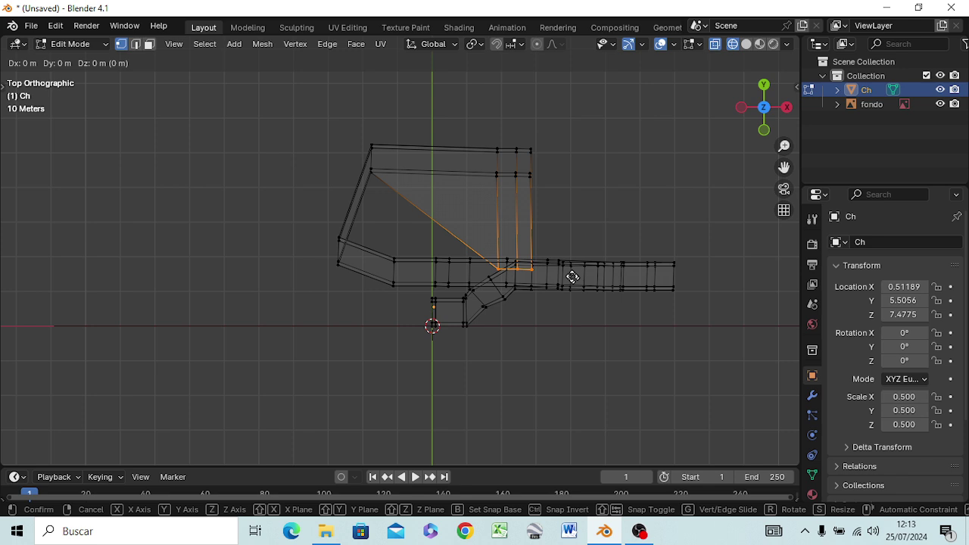
pyautogui.press('y')
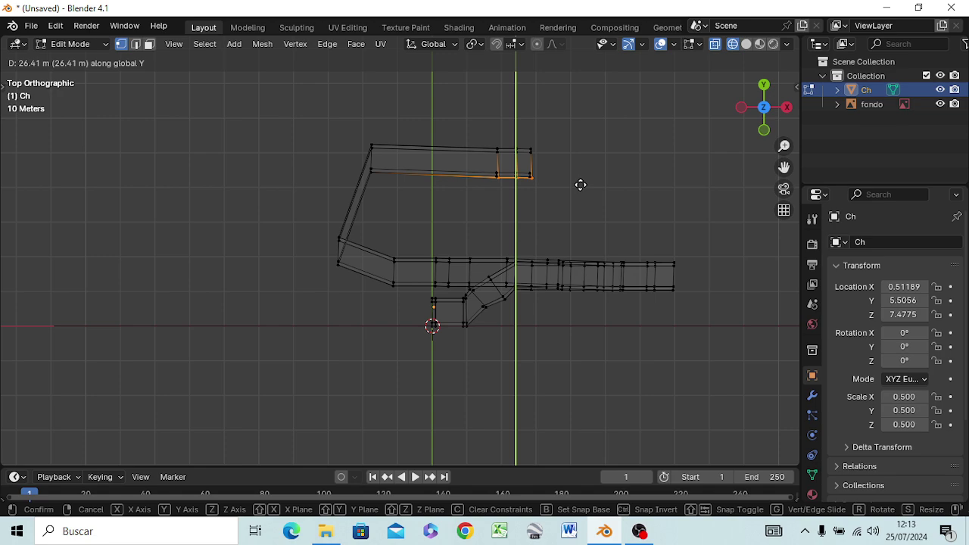
pyautogui.click(580, 185)
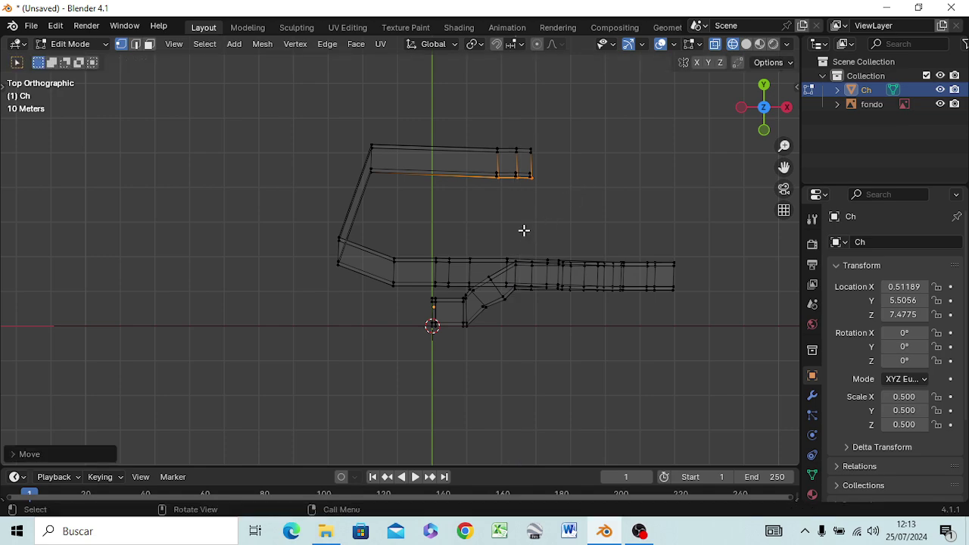
pyautogui.moveTo(524, 230)
pyautogui.mouseDown(button='middle')
pyautogui.moveTo(423, 165)
pyautogui.moveTo(422, 151)
pyautogui.moveTo(530, 205)
pyautogui.moveTo(547, 252)
pyautogui.moveTo(530, 217)
pyautogui.mouseUp(button='middle')
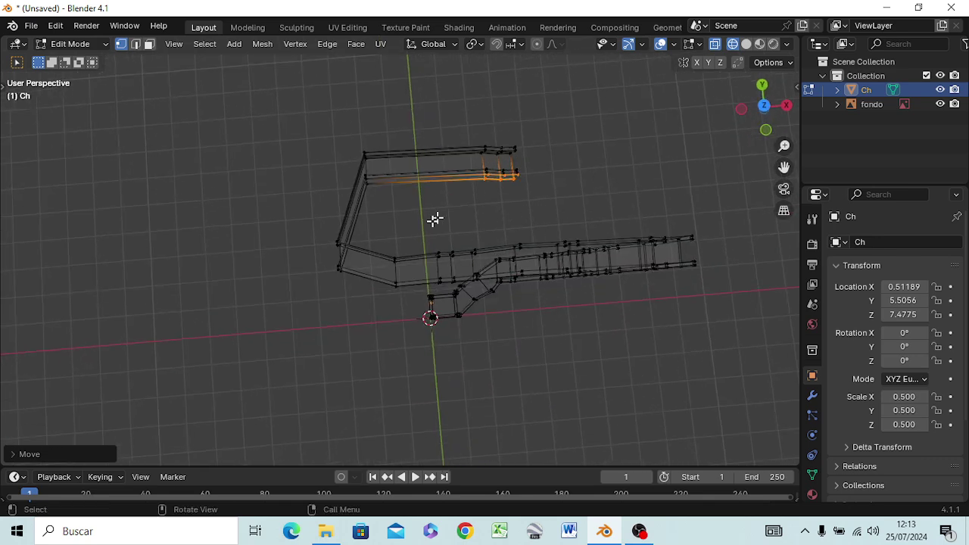
# Step: Reposition the branch's top corner edges and the corner where it meets the rail
pyautogui.moveTo(353, 143); pyautogui.dragTo(375, 165)
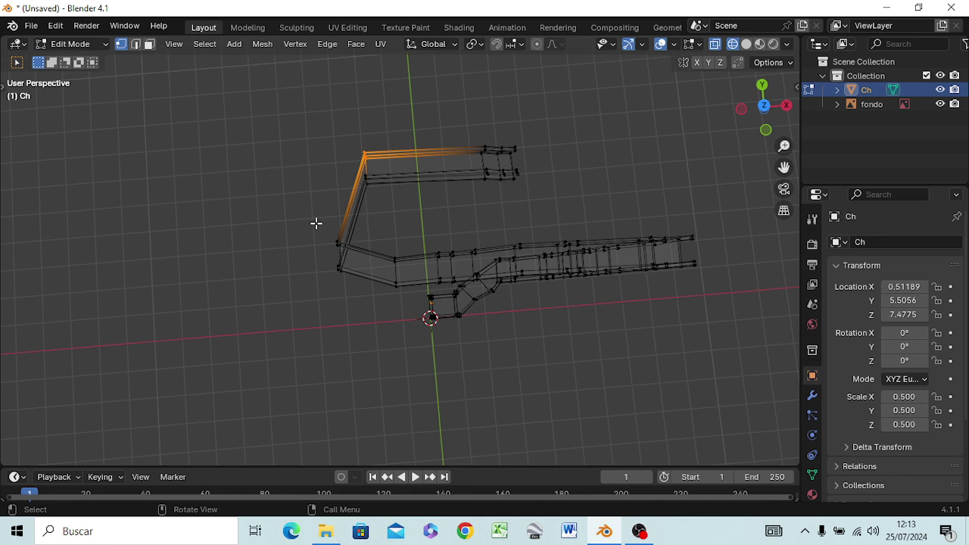
pyautogui.press('g')
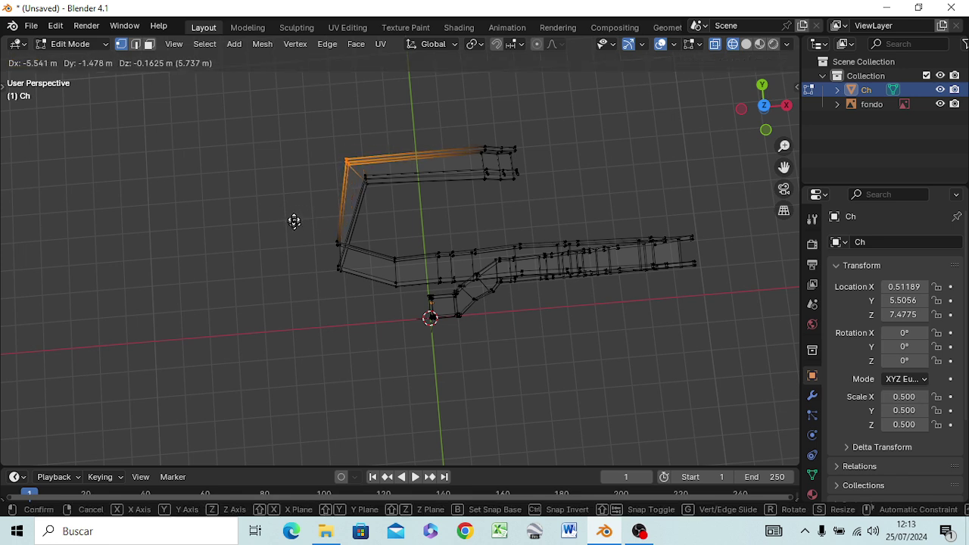
pyautogui.click(293, 220)
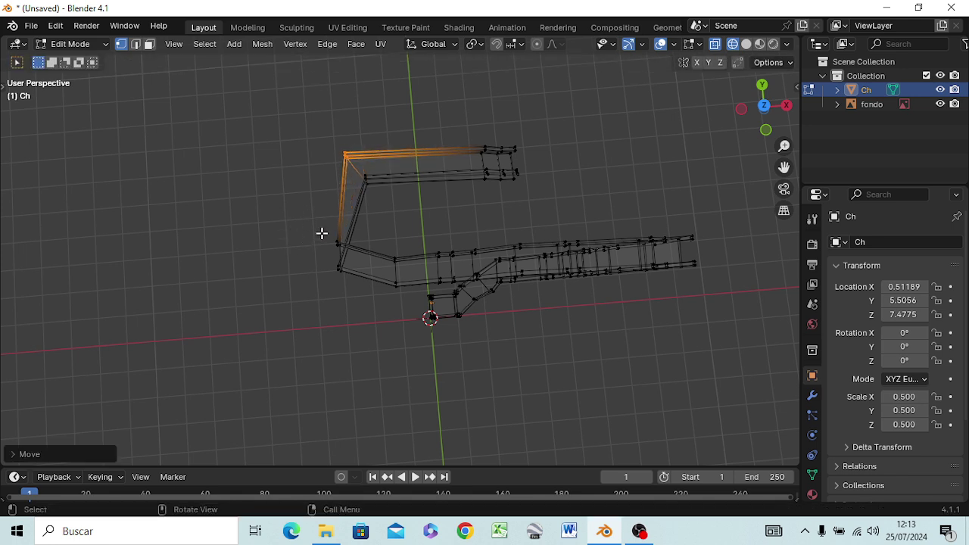
pyautogui.moveTo(322, 233); pyautogui.dragTo(344, 247)
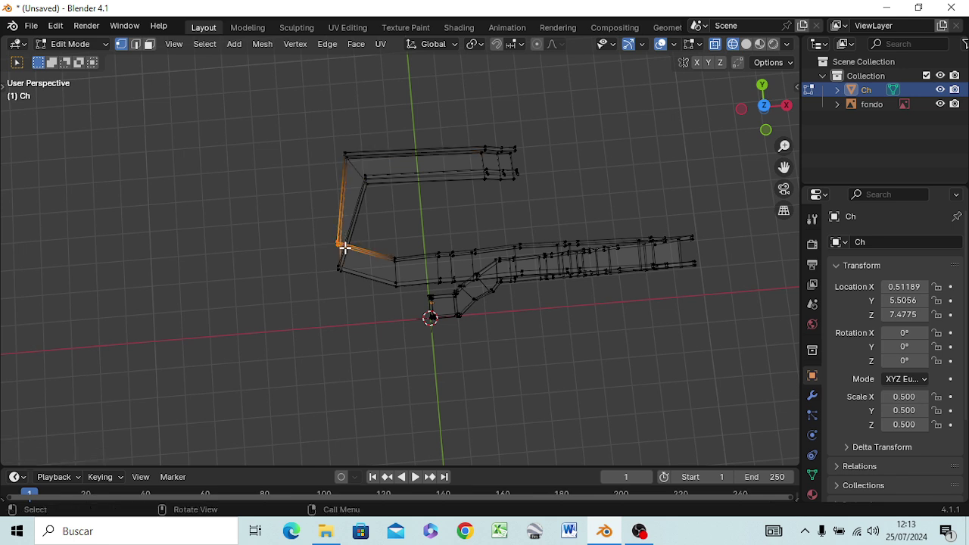
pyautogui.press('g')
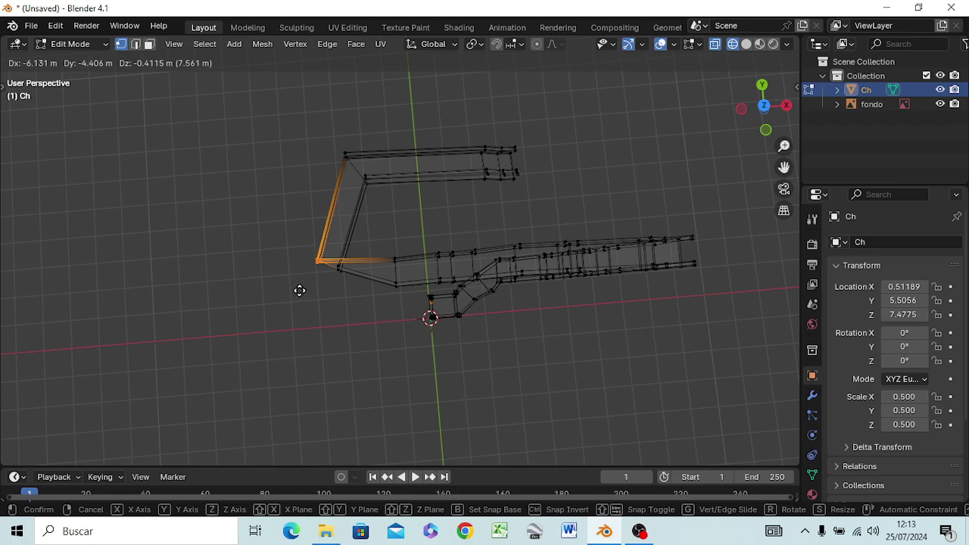
pyautogui.click(302, 290)
pyautogui.moveTo(340, 294)
pyautogui.mouseDown(button='middle')
pyautogui.moveTo(349, 388)
pyautogui.moveTo(431, 320)
pyautogui.moveTo(409, 222)
pyautogui.moveTo(429, 162)
pyautogui.moveTo(392, 237)
pyautogui.mouseUp(button='middle')
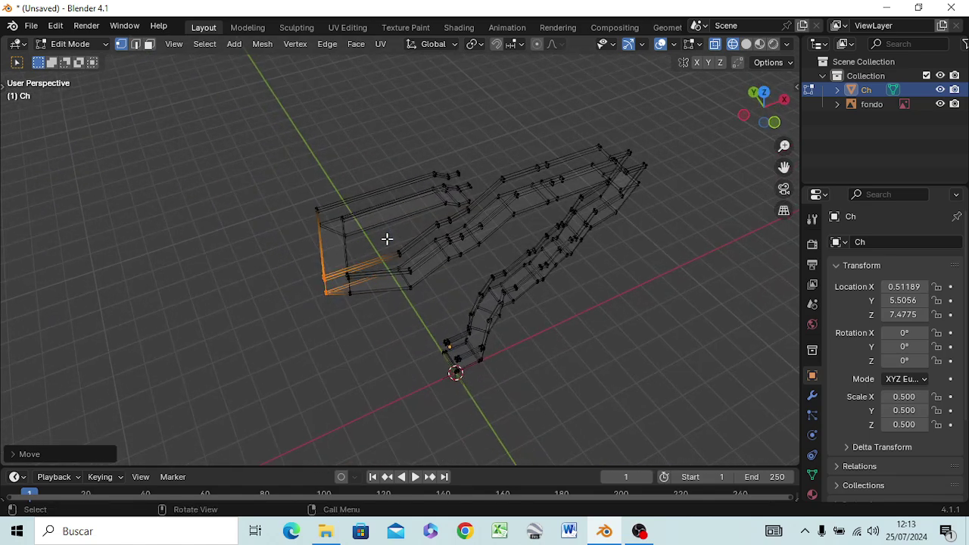
# Step: Shift the left end vertices, then move the two left strips about 14 m diagonally
pyautogui.moveTo(303, 199)
pyautogui.mouseDown()
pyautogui.moveTo(334, 246)
pyautogui.moveTo(331, 307)
pyautogui.mouseUp()
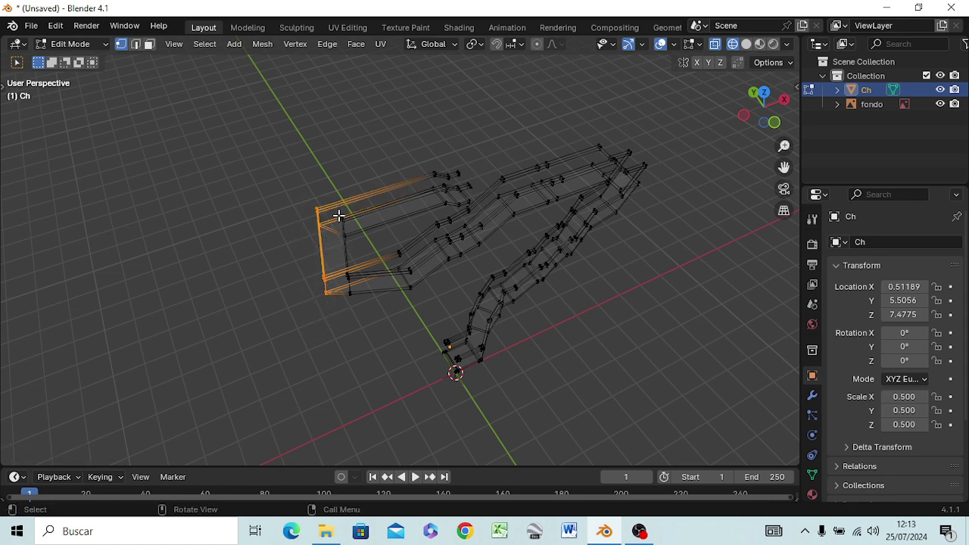
pyautogui.moveTo(337, 213)
pyautogui.mouseDown()
pyautogui.moveTo(354, 305)
pyautogui.moveTo(269, 296)
pyautogui.moveTo(282, 333)
pyautogui.mouseUp()
pyautogui.moveTo(281, 340)
pyautogui.mouseDown(button='middle')
pyautogui.moveTo(290, 359)
pyautogui.moveTo(411, 346)
pyautogui.moveTo(444, 320)
pyautogui.mouseUp(button='middle')
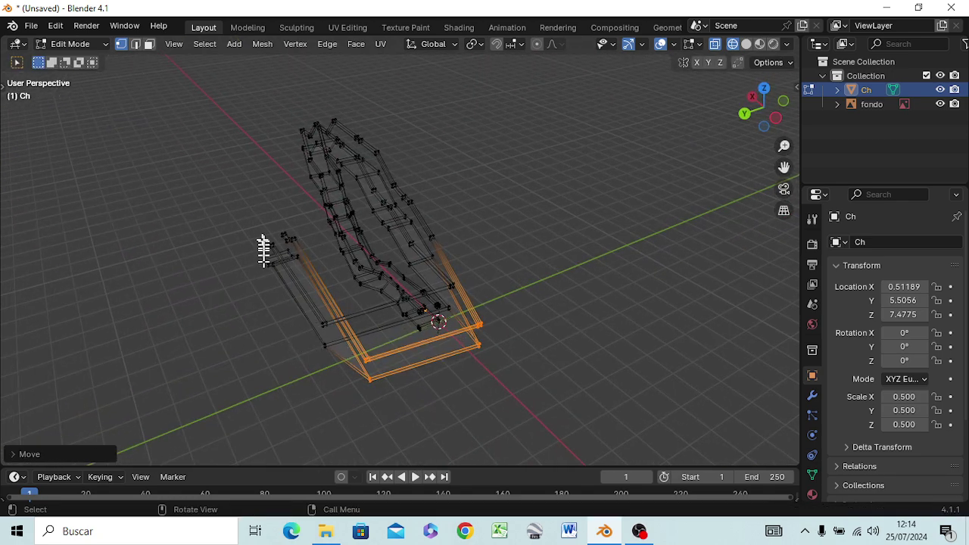
pyautogui.moveTo(254, 225)
pyautogui.mouseDown()
pyautogui.moveTo(287, 280)
pyautogui.moveTo(279, 288)
pyautogui.moveTo(331, 356)
pyautogui.mouseUp()
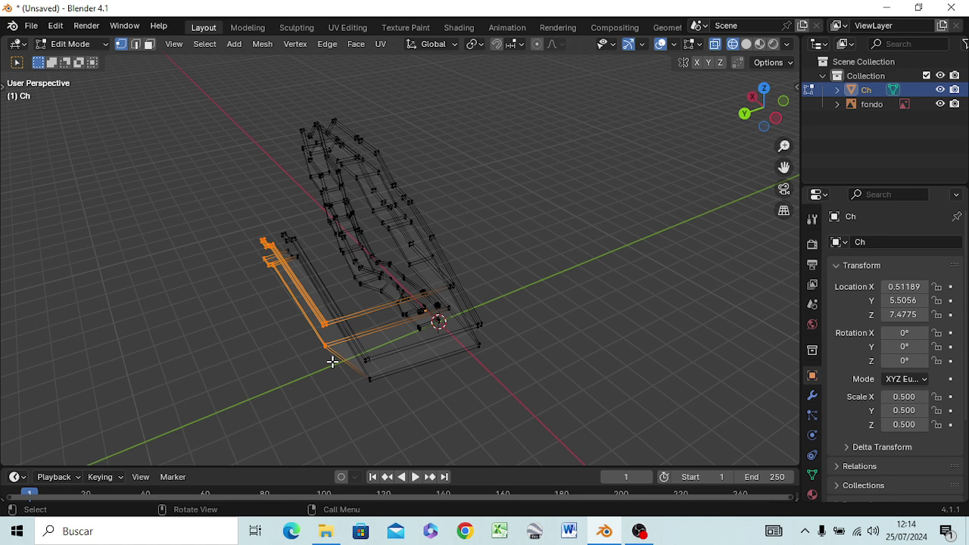
pyautogui.press('g')
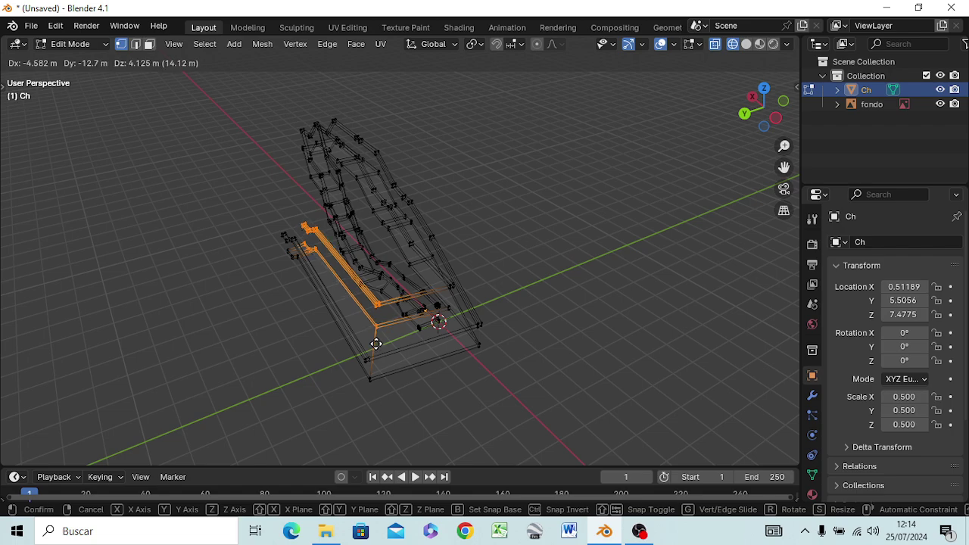
pyautogui.click(374, 343)
pyautogui.moveTo(338, 381)
pyautogui.mouseDown(button='middle')
pyautogui.moveTo(192, 401)
pyautogui.moveTo(141, 444)
pyautogui.moveTo(119, 432)
pyautogui.moveTo(98, 389)
pyautogui.moveTo(160, 465)
pyautogui.moveTo(288, 459)
pyautogui.moveTo(378, 372)
pyautogui.moveTo(397, 321)
pyautogui.mouseUp(button='middle')
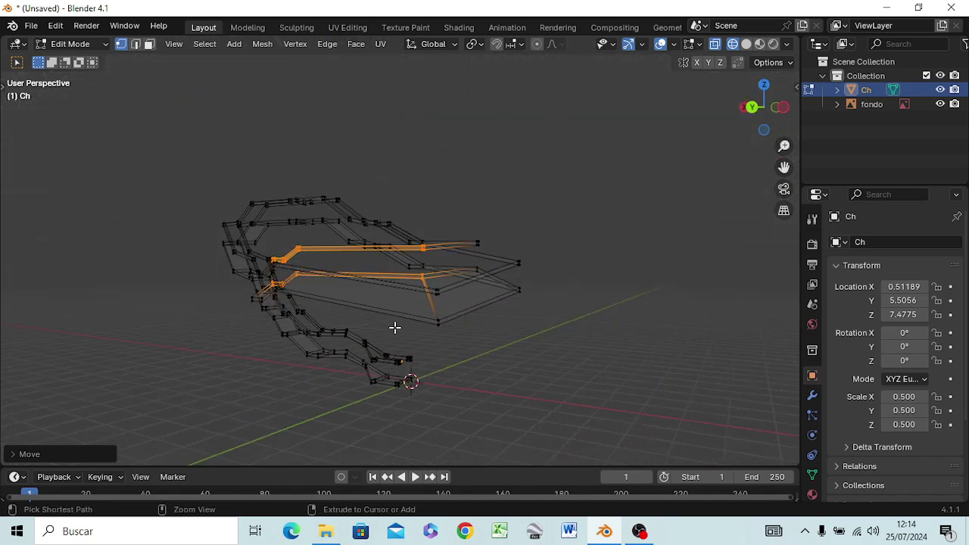
# Step: Select only the lower branch's bottom edge loop and move it into place
pyautogui.keyDown('ctrl'); pyautogui.click(394, 327); pyautogui.keyUp('ctrl')
pyautogui.keyDown('ctrl'); pyautogui.click(395, 327); pyautogui.keyUp('ctrl')
pyautogui.keyDown('ctrl'); pyautogui.click(394, 328); pyautogui.keyUp('ctrl')
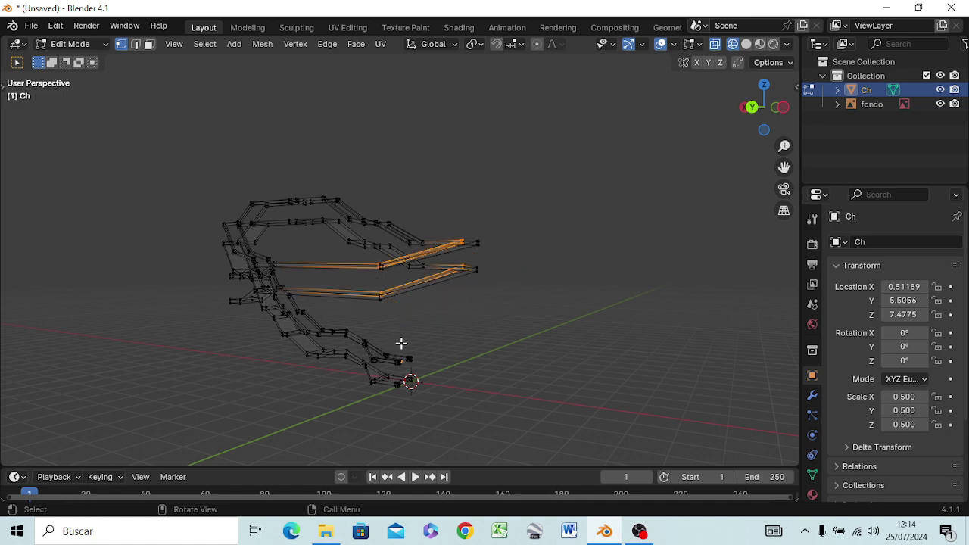
pyautogui.keyDown('ctrl'); pyautogui.click(402, 343); pyautogui.keyUp('ctrl')
pyautogui.moveTo(415, 347); pyautogui.dragTo(266, 422, button='middle')
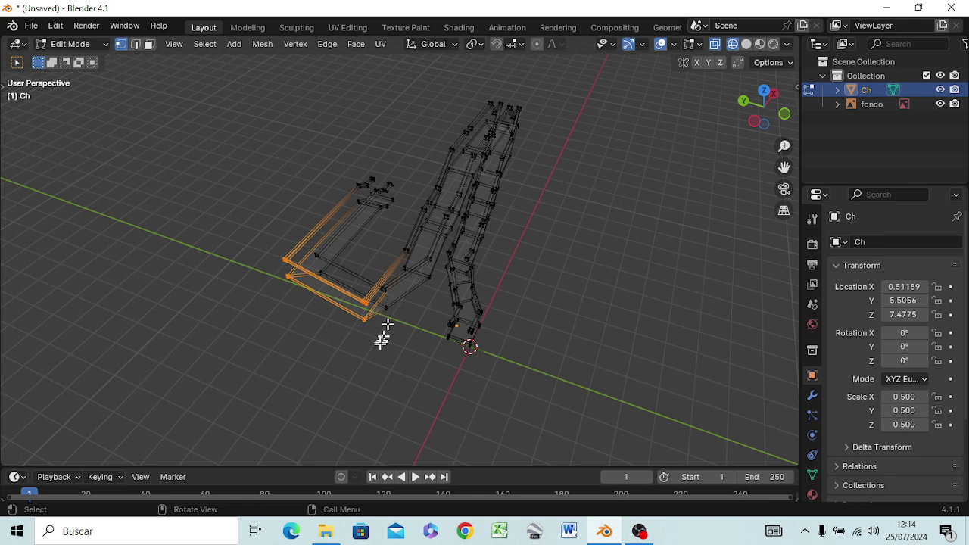
pyautogui.moveTo(384, 345); pyautogui.dragTo(411, 349, button='middle')
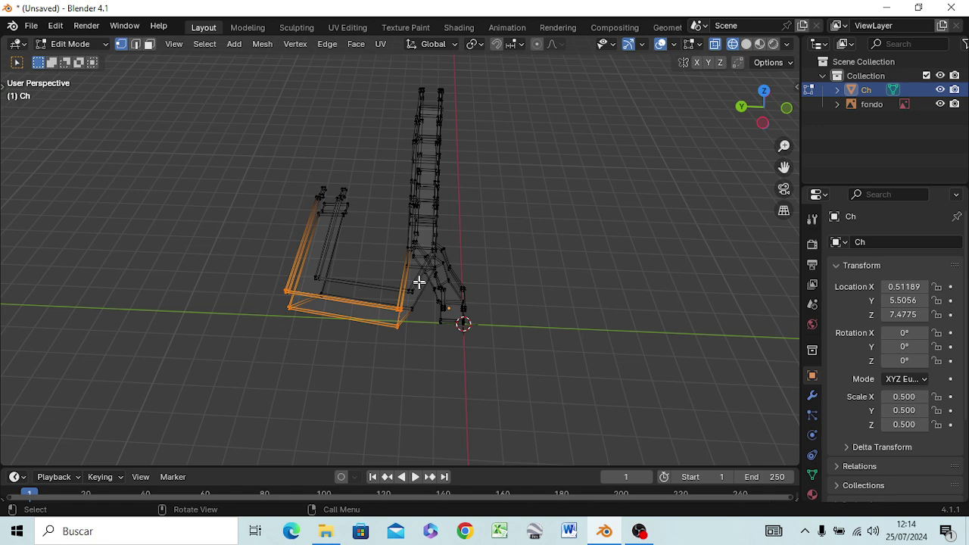
pyautogui.keyDown('alt'); pyautogui.click(411, 323); pyautogui.keyUp('alt')
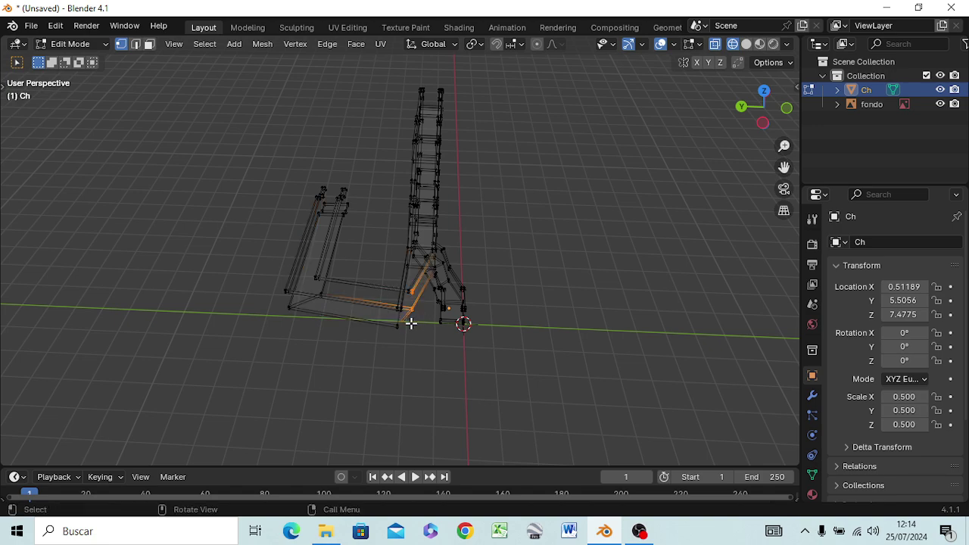
pyautogui.moveTo(410, 348)
pyautogui.mouseDown(button='middle')
pyautogui.moveTo(431, 299)
pyautogui.moveTo(401, 276)
pyautogui.mouseUp(button='middle')
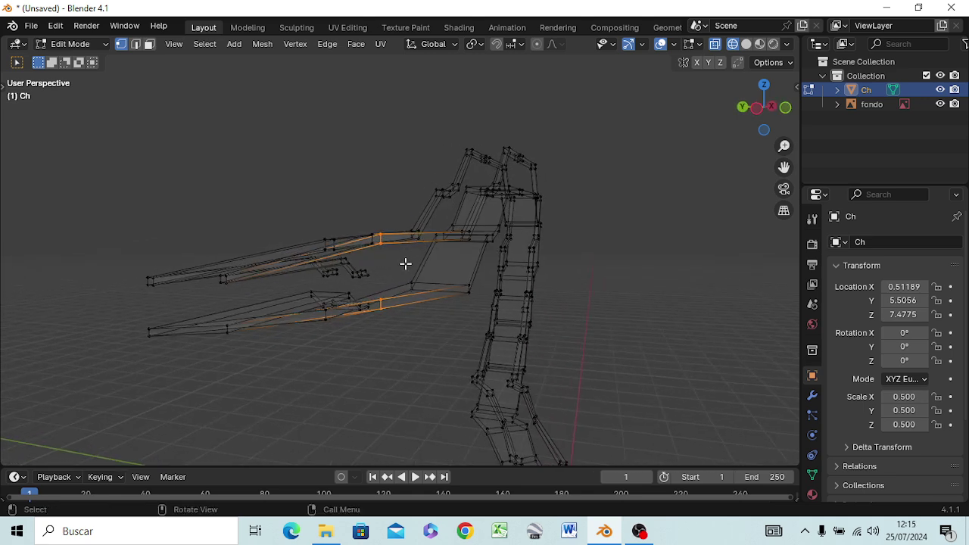
pyautogui.moveTo(405, 263); pyautogui.dragTo(406, 270, button='middle')
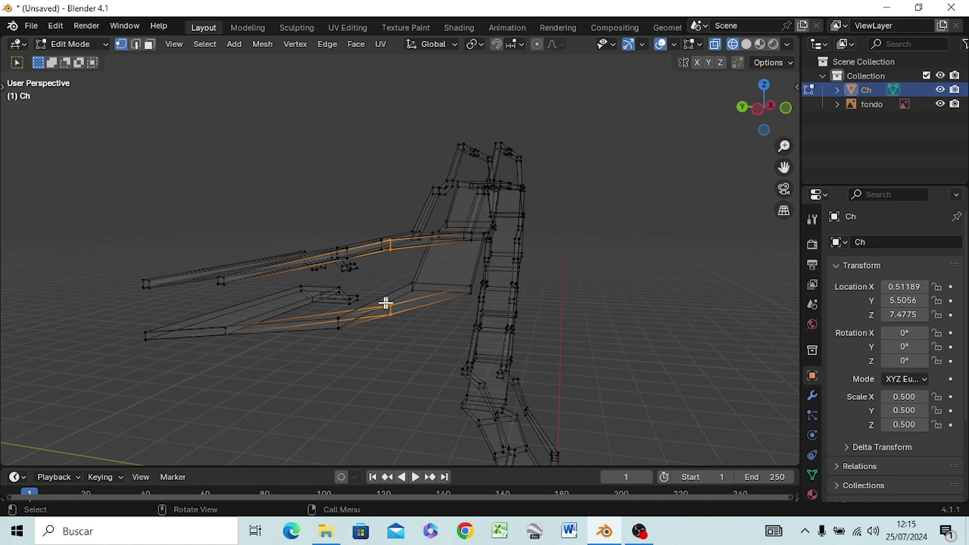
pyautogui.keyDown('alt'); pyautogui.click(400, 327); pyautogui.keyUp('alt')
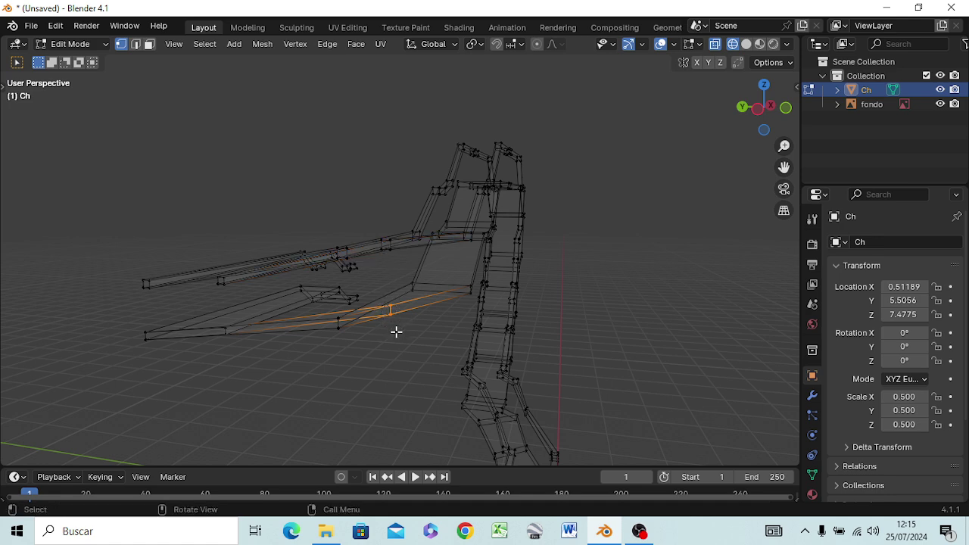
pyautogui.press('g')
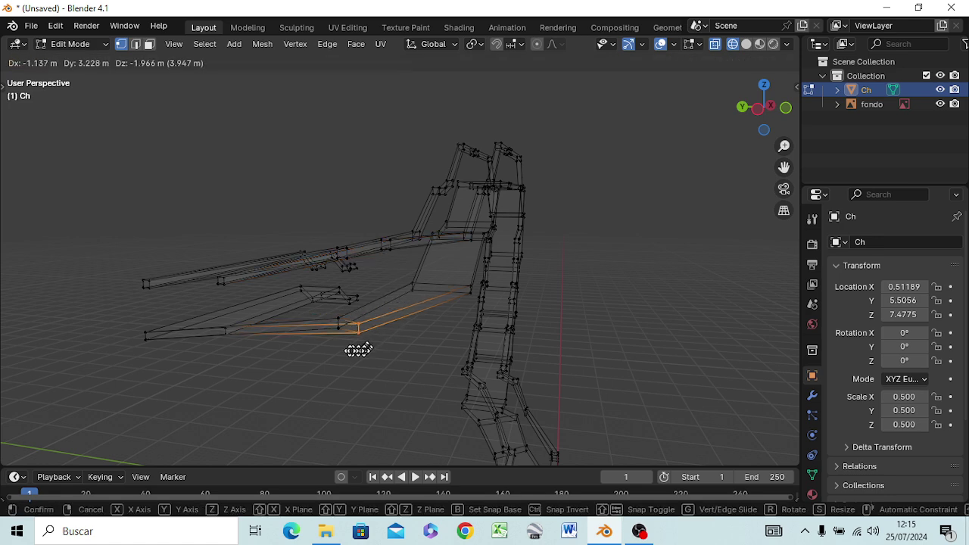
pyautogui.click(343, 366)
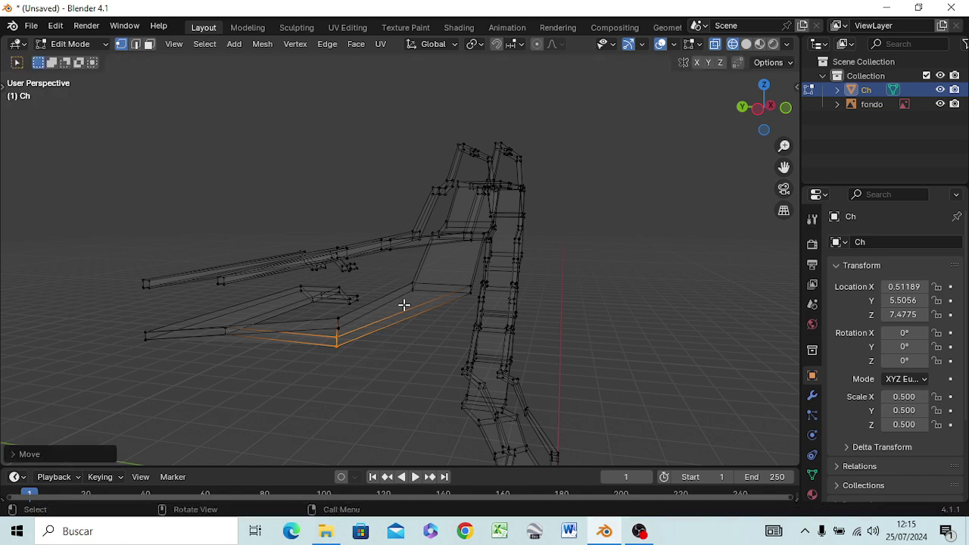
pyautogui.moveTo(404, 304)
pyautogui.mouseDown(button='middle')
pyautogui.moveTo(372, 377)
pyautogui.moveTo(377, 368)
pyautogui.mouseUp(button='middle')
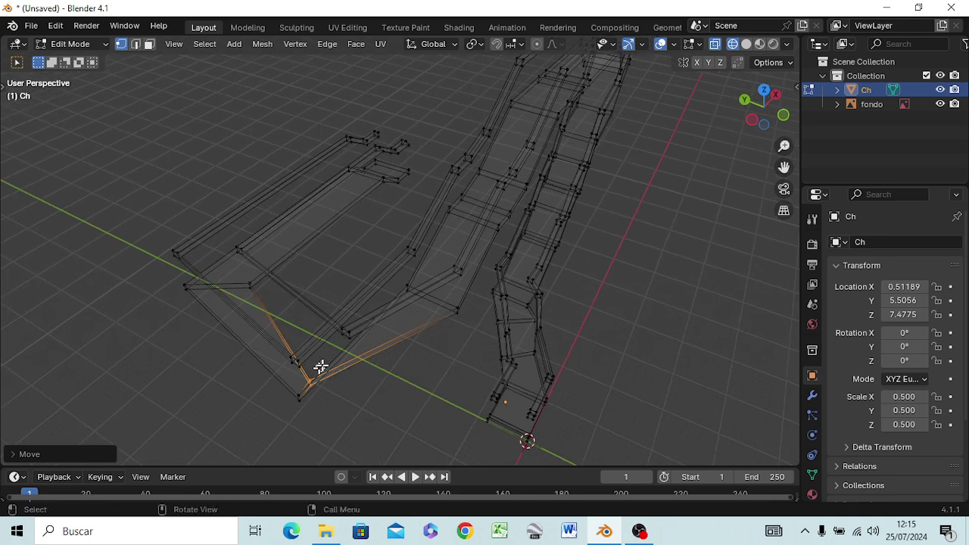
# Step: Move the bottom corner vertex and the upper-left corner vertex to new positions
pyautogui.press('g')
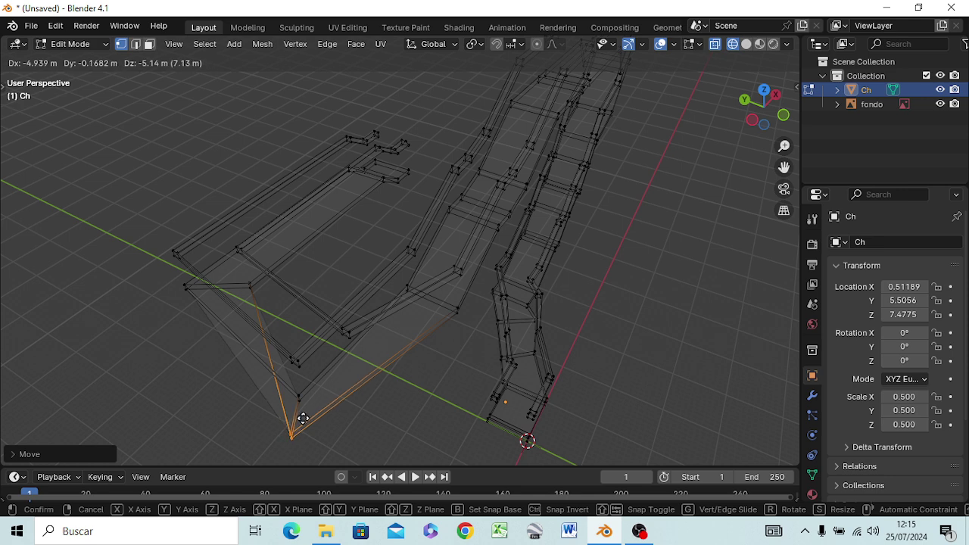
pyautogui.click(306, 417)
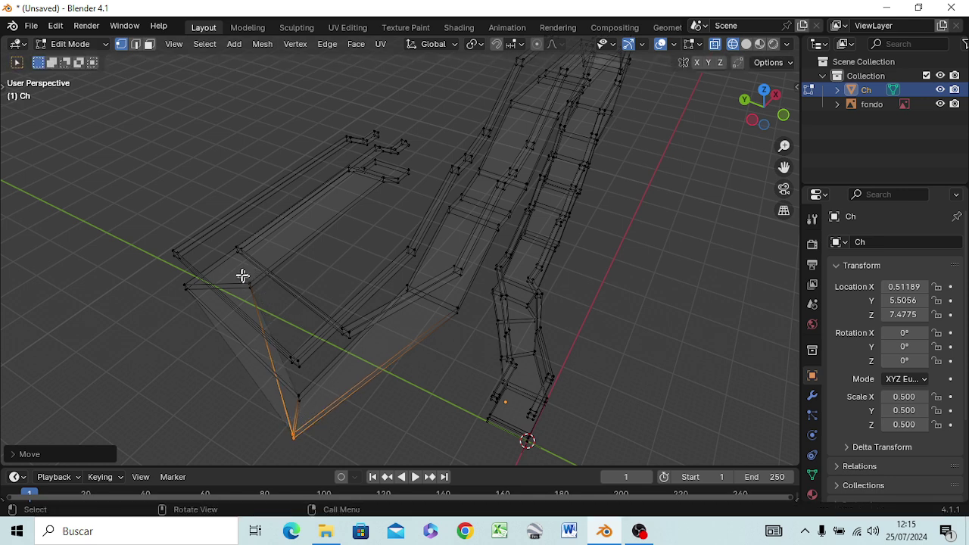
pyautogui.moveTo(242, 275); pyautogui.dragTo(261, 302)
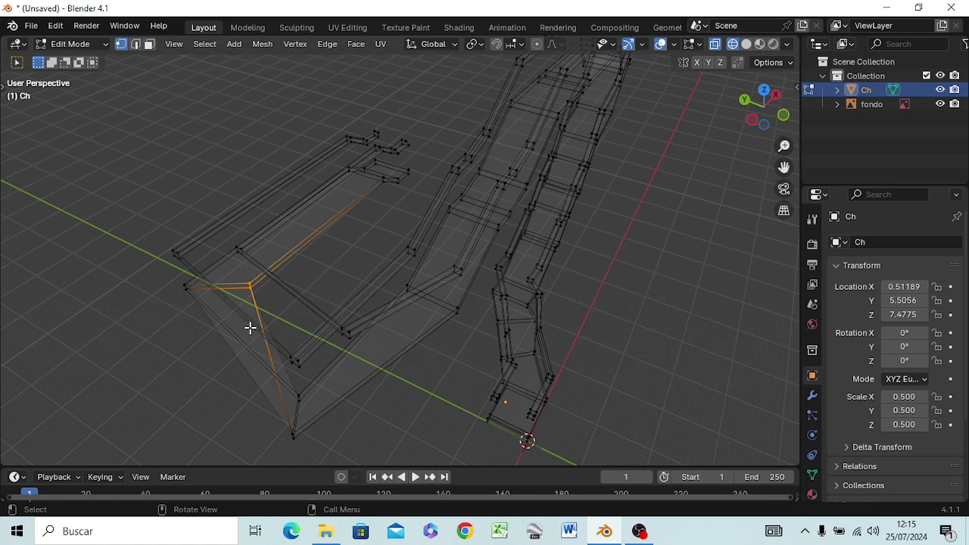
pyautogui.press('g')
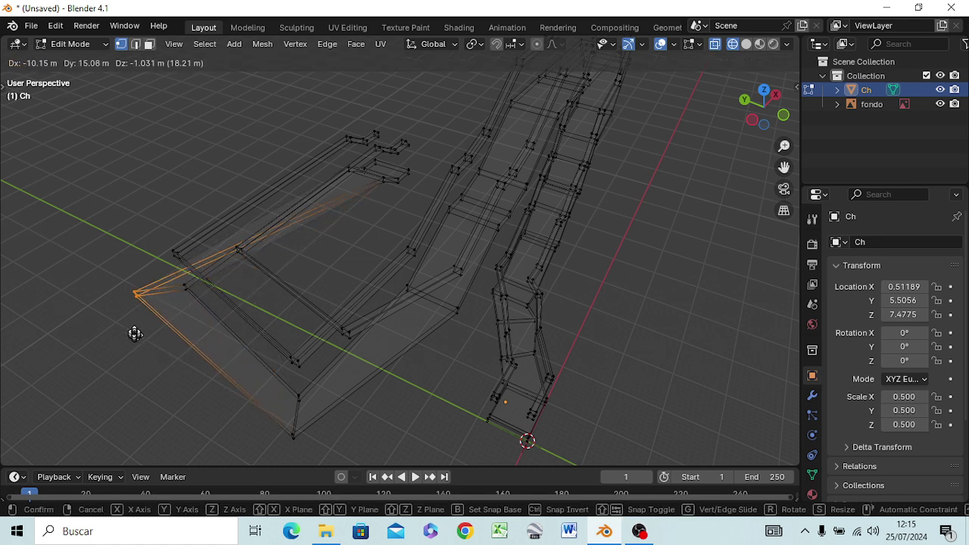
pyautogui.click(142, 334)
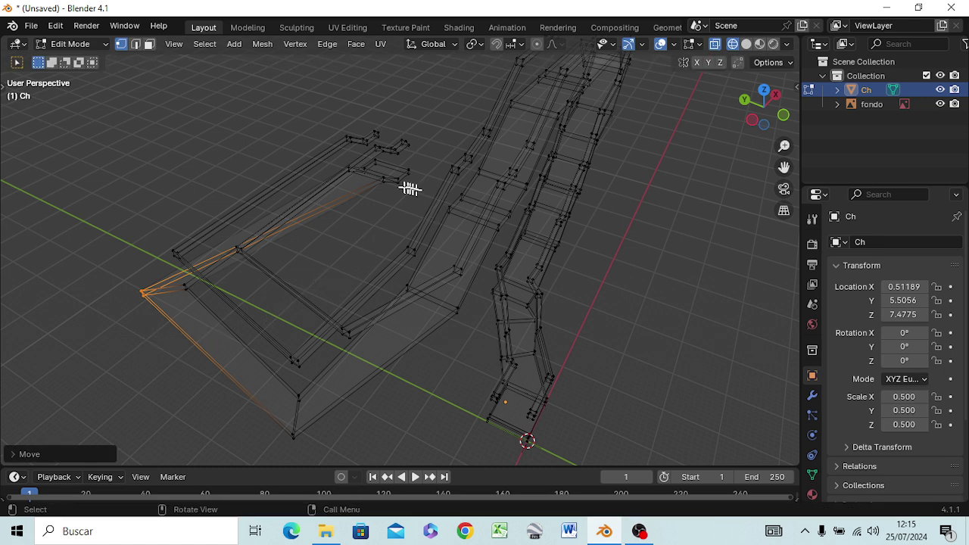
# Step: Move the branch's top end edges about 13.34 m, mainly back along Y and up
pyautogui.moveTo(380, 219); pyautogui.dragTo(364, 242, button='middle')
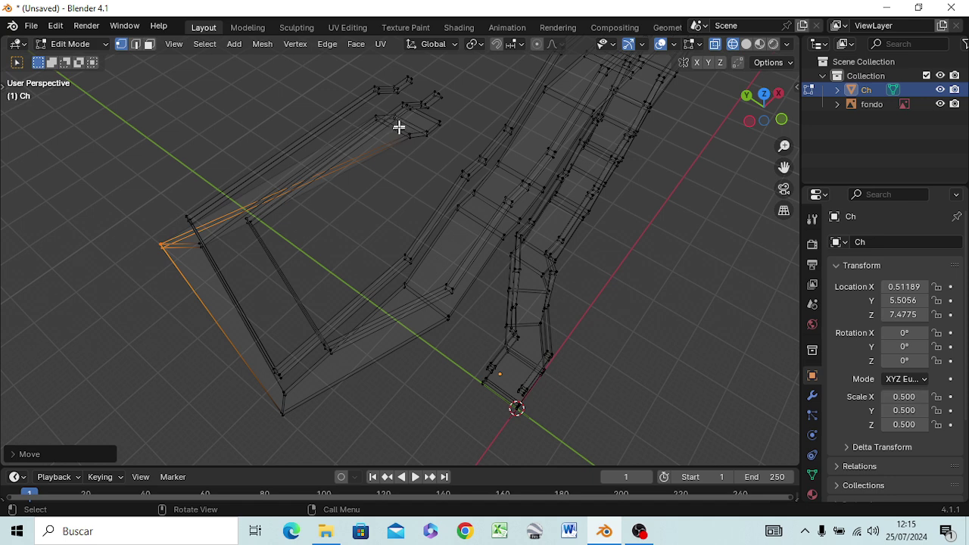
pyautogui.moveTo(399, 127); pyautogui.dragTo(443, 147)
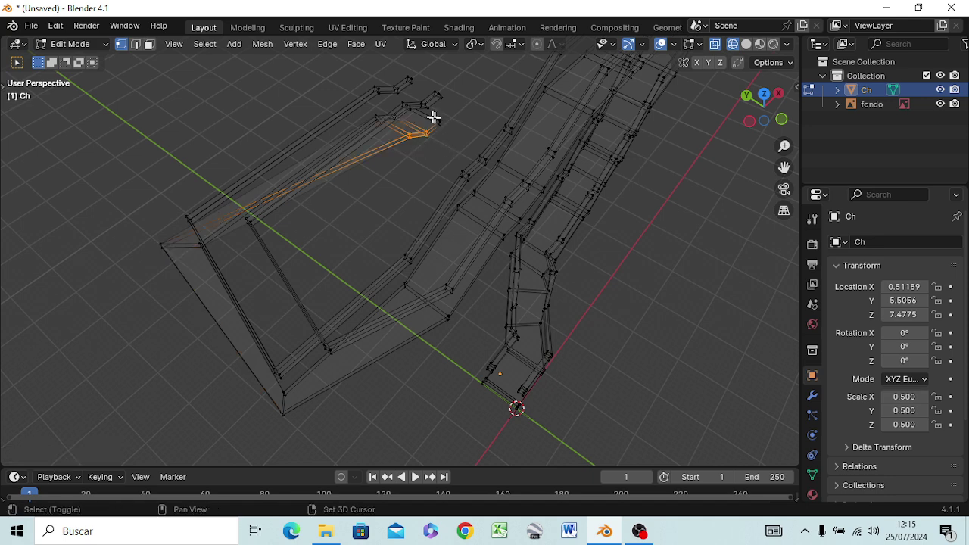
pyautogui.keyDown('shift'); pyautogui.moveTo(433, 117); pyautogui.dragTo(447, 135); pyautogui.keyUp('shift')
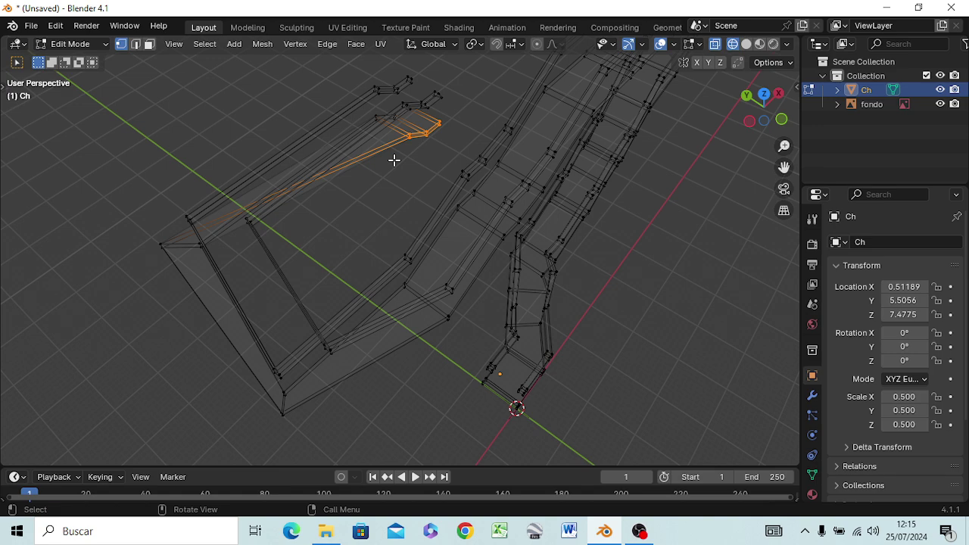
pyautogui.press('g')
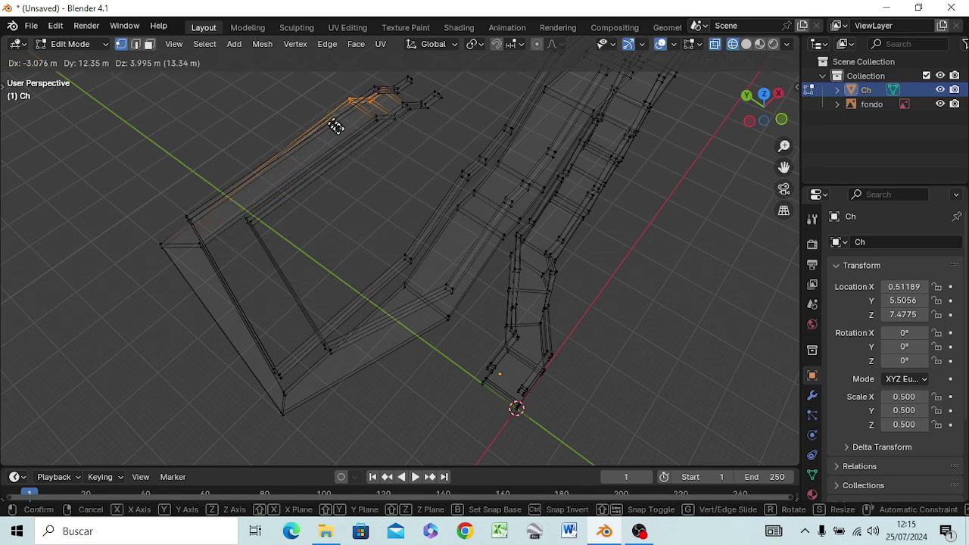
pyautogui.click(338, 132)
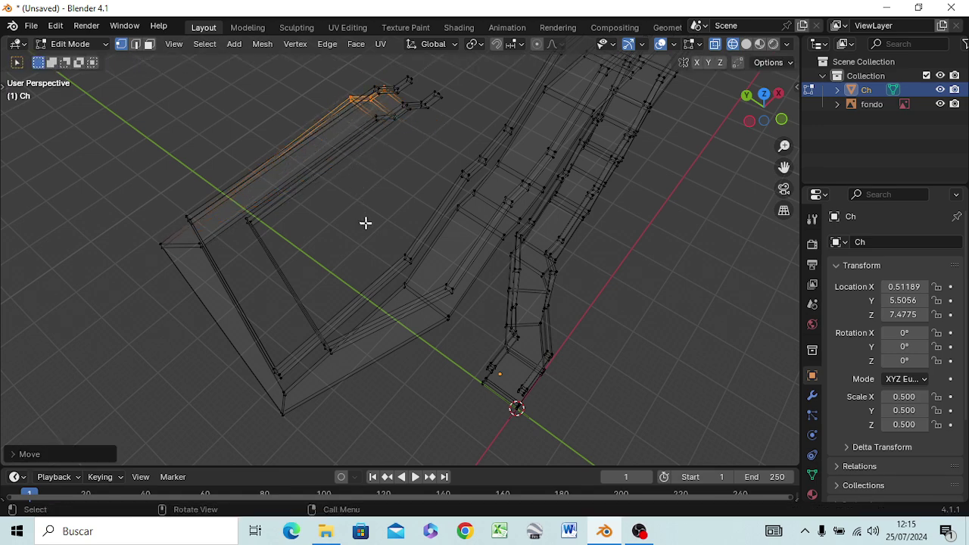
pyautogui.moveTo(365, 223)
pyautogui.mouseDown(button='middle')
pyautogui.moveTo(202, 138)
pyautogui.moveTo(130, 138)
pyautogui.moveTo(199, 143)
pyautogui.moveTo(178, 142)
pyautogui.mouseUp(button='middle')
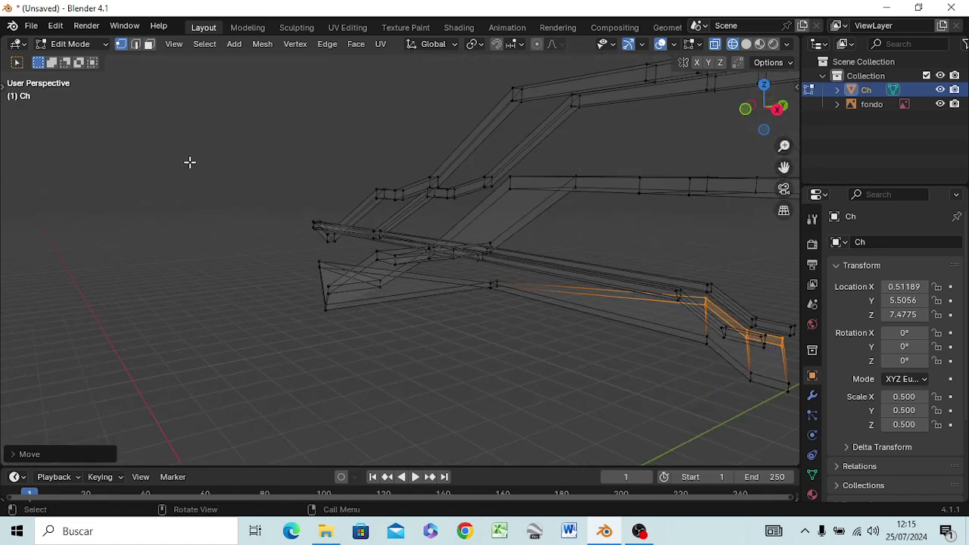
# Step: Switch the viewport to solid shading and orbit to inspect the railing mesh
pyautogui.press('z')
pyautogui.click(300, 164)
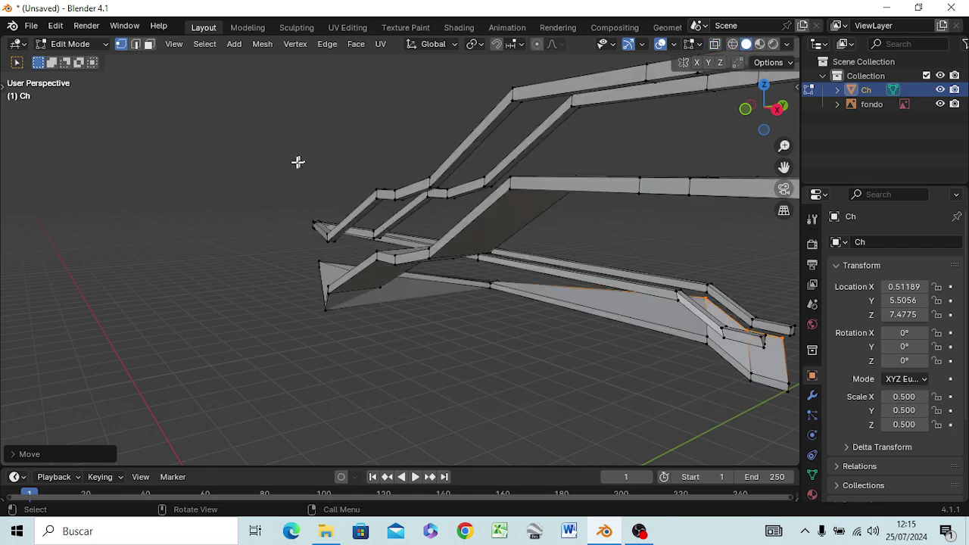
pyautogui.moveTo(429, 290)
pyautogui.mouseDown(button='middle')
pyautogui.moveTo(134, 389)
pyautogui.moveTo(43, 287)
pyautogui.mouseUp(button='middle')
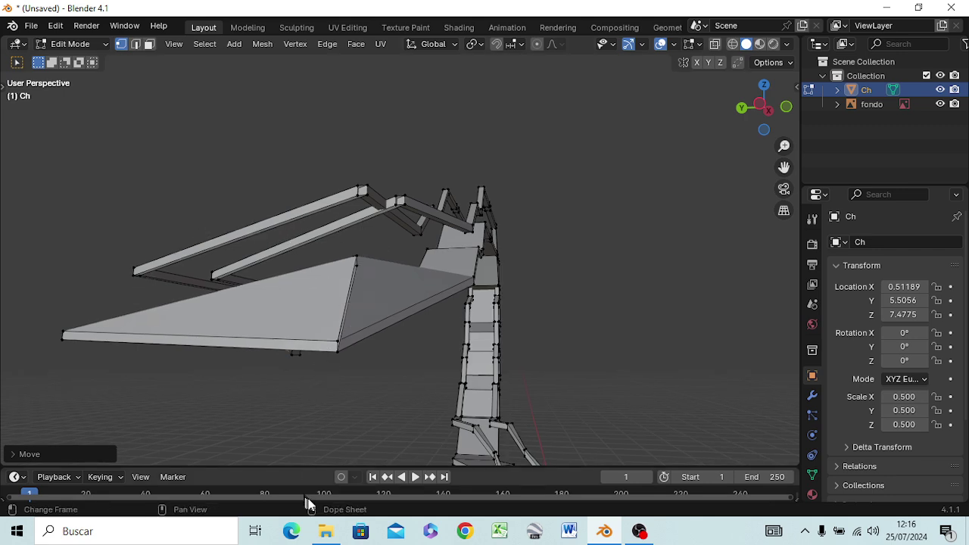
pyautogui.moveTo(405, 335); pyautogui.dragTo(393, 390, button='middle')
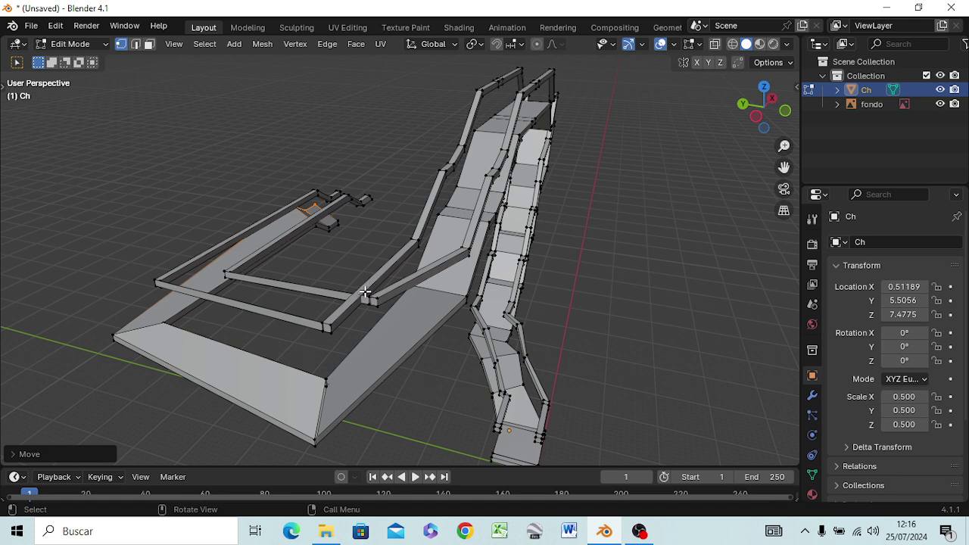
# Step: In Front view, move the branch junction edges left onto the reference railing
pyautogui.press('b')
pyautogui.moveTo(361, 294); pyautogui.dragTo(383, 312)
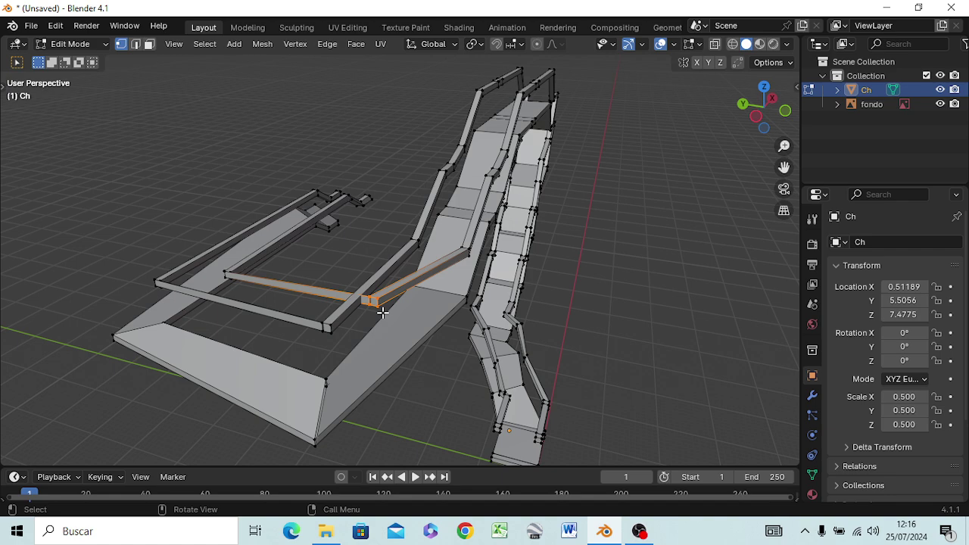
pyautogui.press('KP_1')
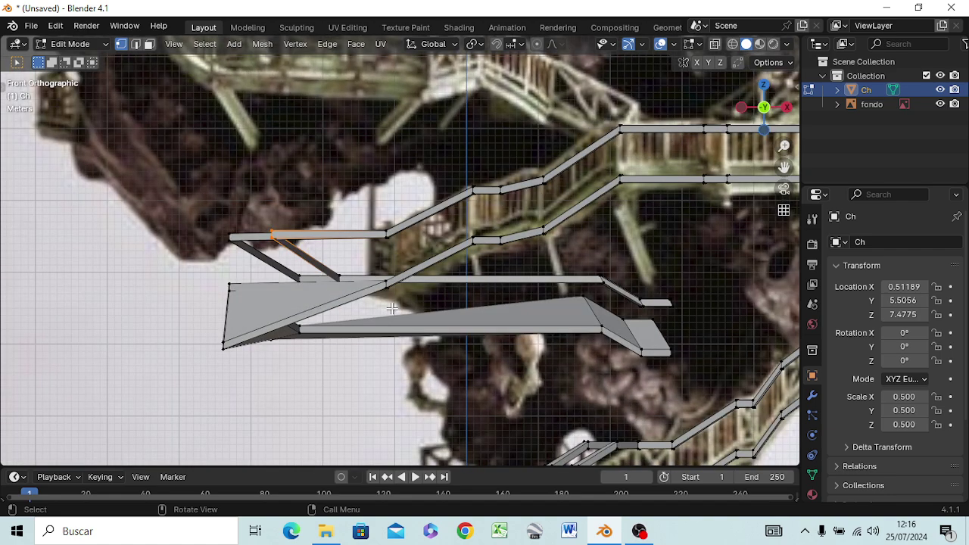
pyautogui.press('g')
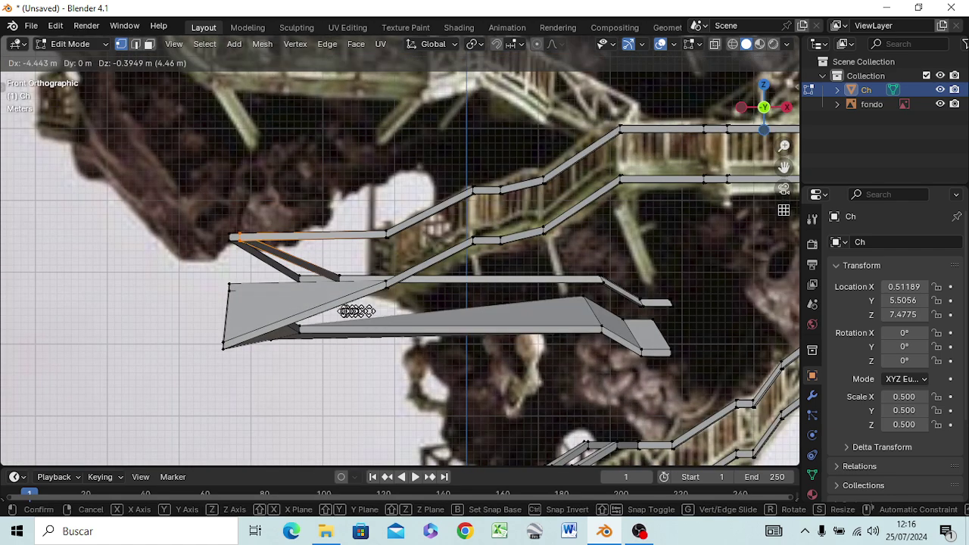
pyautogui.click(311, 335)
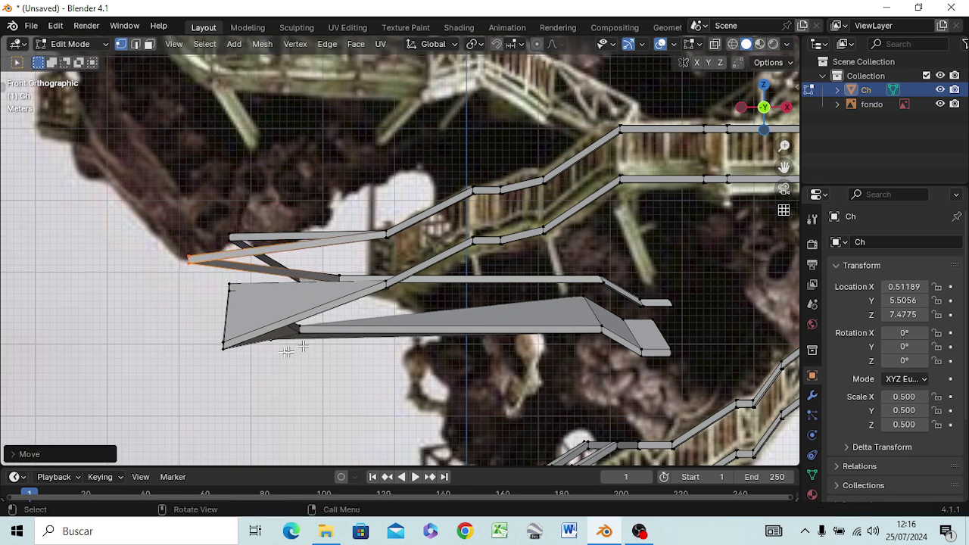
# Step: Move the lower branch's left tip vertex up-left, about 7.27 m, onto the reference tip
pyautogui.click(239, 367)
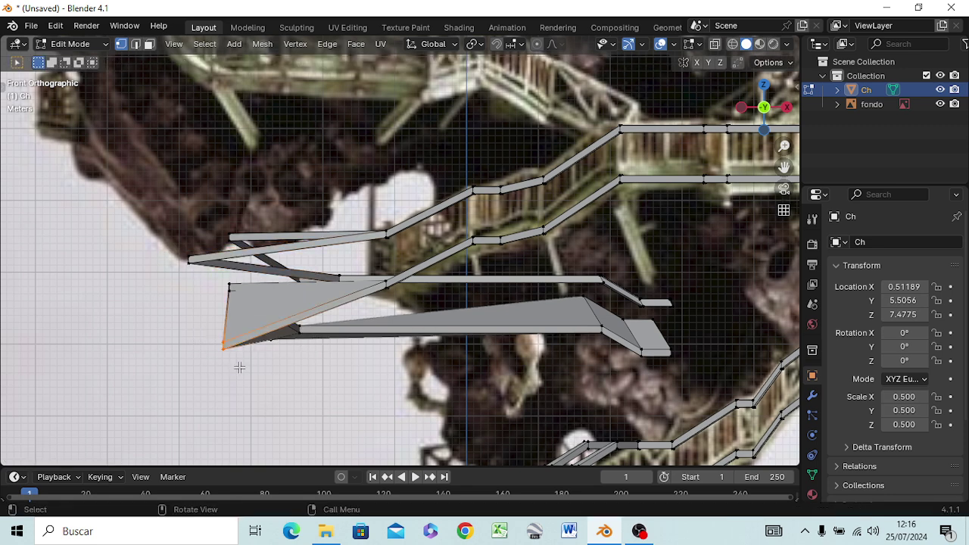
pyautogui.press('g')
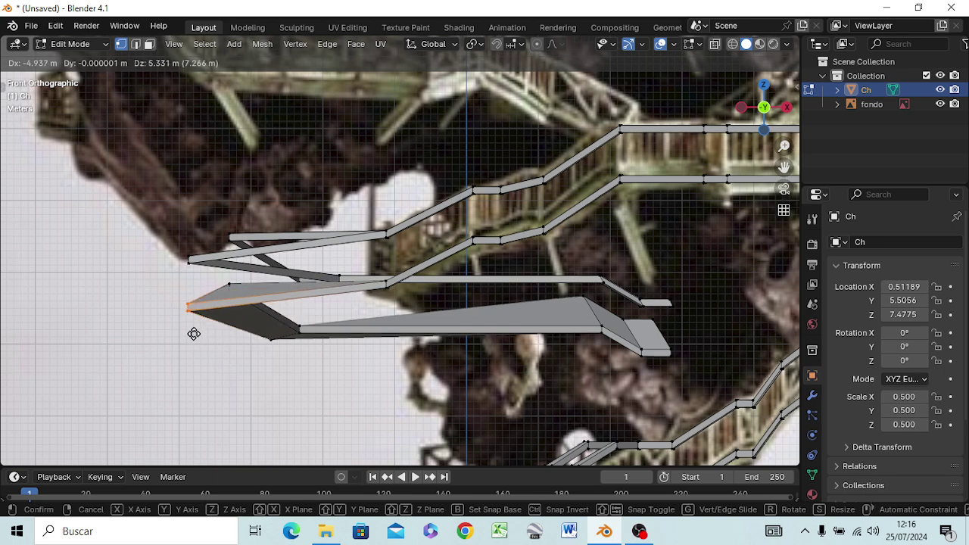
pyautogui.click(194, 335)
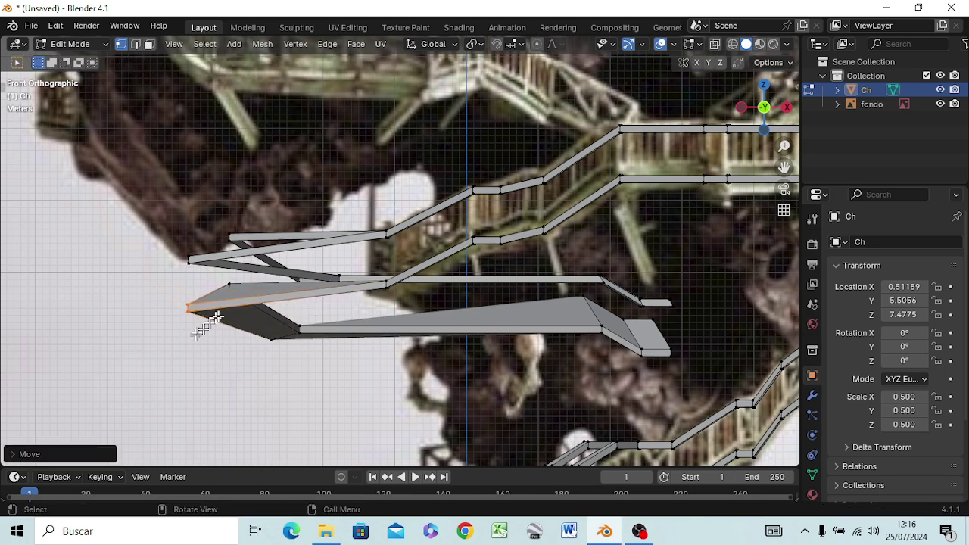
pyautogui.moveTo(233, 331)
pyautogui.mouseDown(button='middle')
pyautogui.moveTo(327, 463)
pyautogui.moveTo(148, 448)
pyautogui.moveTo(43, 372)
pyautogui.mouseUp(button='middle')
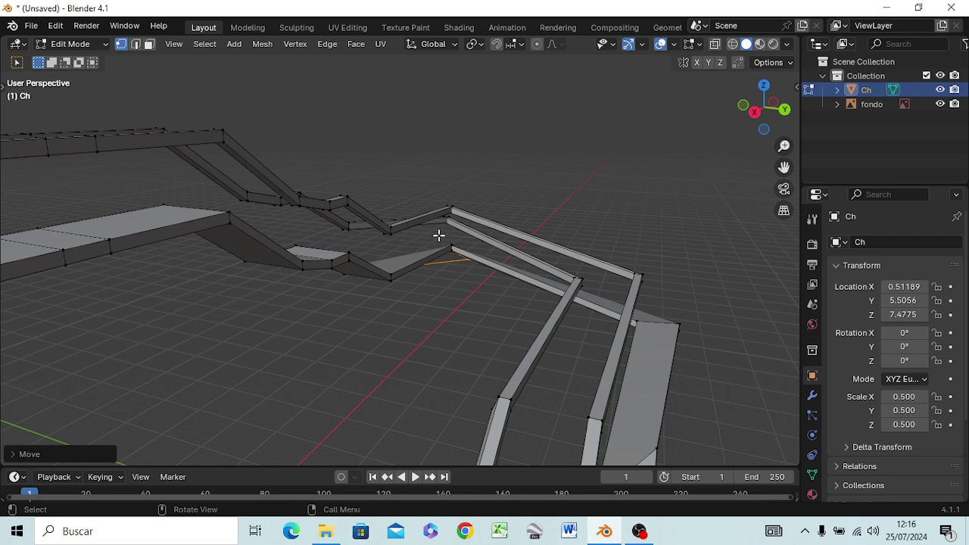
# Step: Move the lower branch's corner vertex back in depth so the bend sits further back
pyautogui.moveTo(439, 235); pyautogui.dragTo(456, 257)
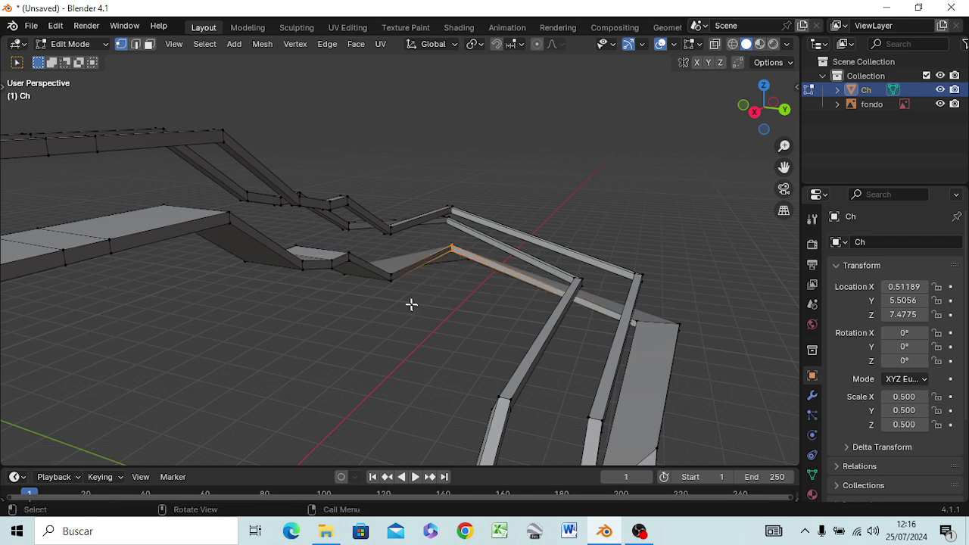
pyautogui.press('g')
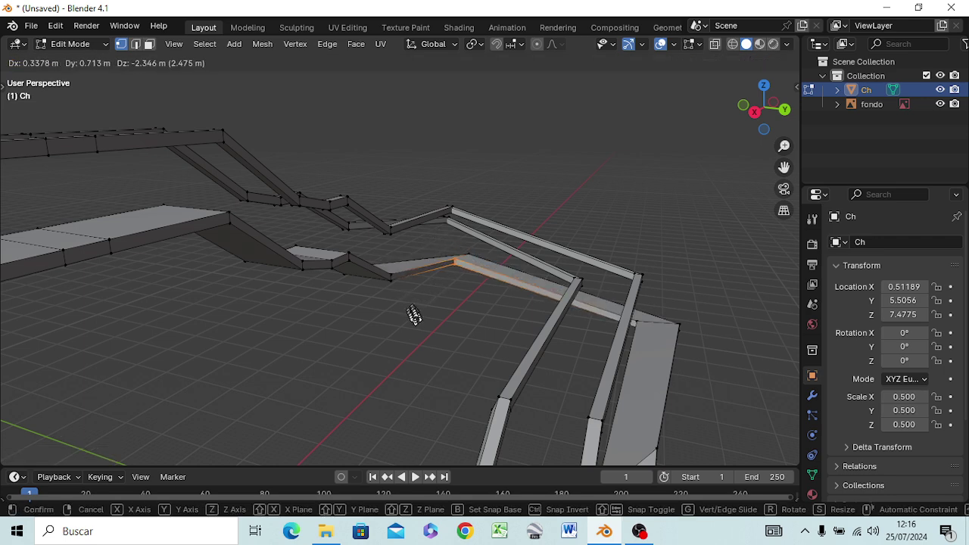
pyautogui.click(422, 333)
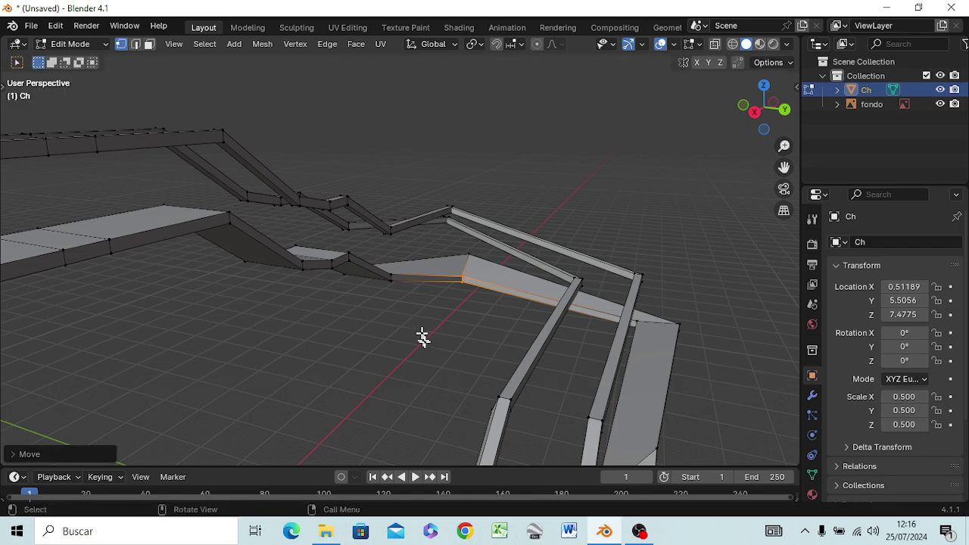
pyautogui.moveTo(471, 351)
pyautogui.mouseDown(button='middle')
pyautogui.moveTo(580, 428)
pyautogui.moveTo(680, 446)
pyautogui.moveTo(584, 445)
pyautogui.moveTo(418, 380)
pyautogui.mouseUp(button='middle')
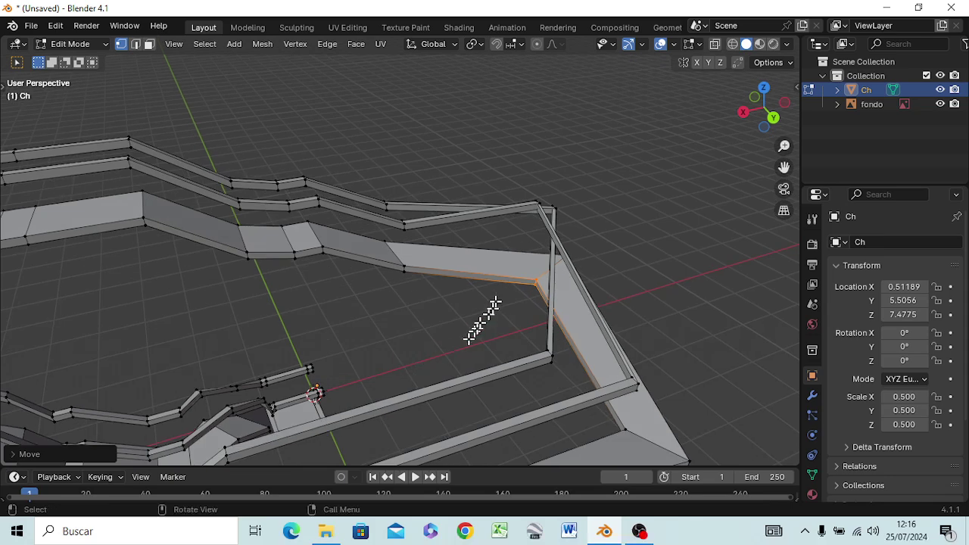
# Step: Select the upper rail's corner vertex and cancel its move, leaving it unchanged
pyautogui.press('b')
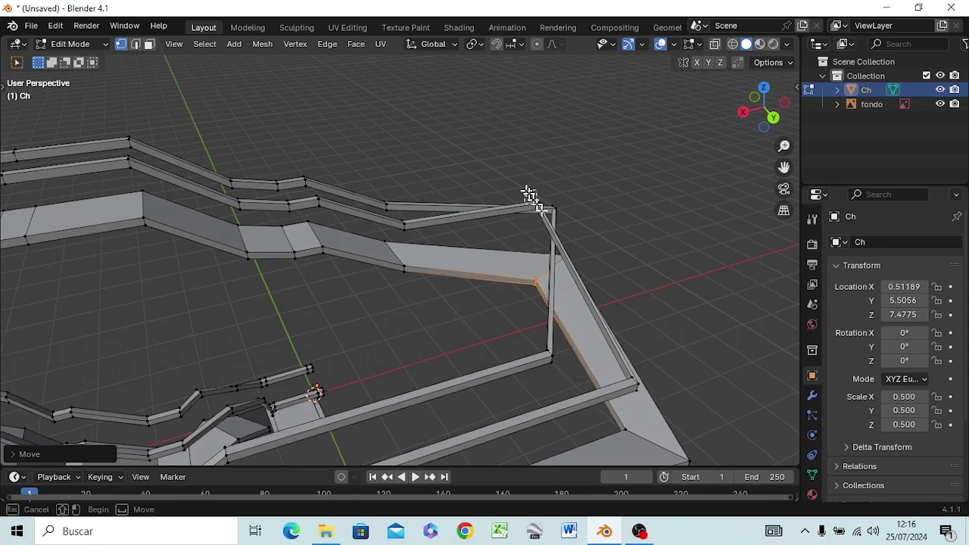
pyautogui.moveTo(544, 217); pyautogui.dragTo(540, 223)
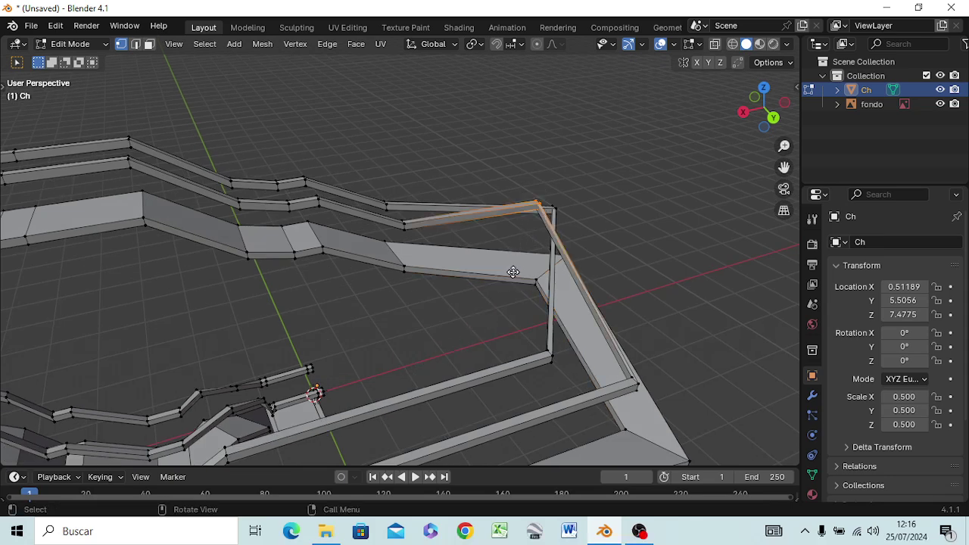
pyautogui.press('g')
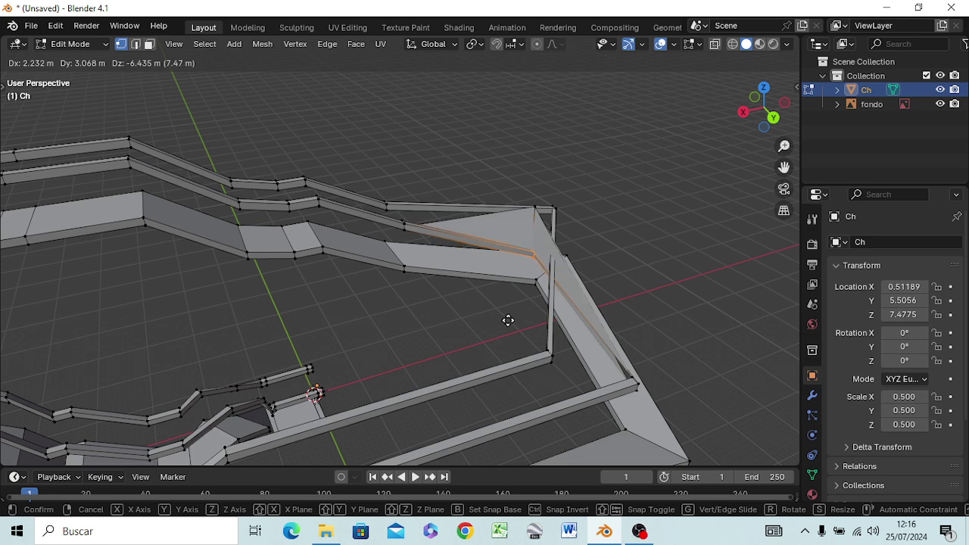
pyautogui.press('Escape')
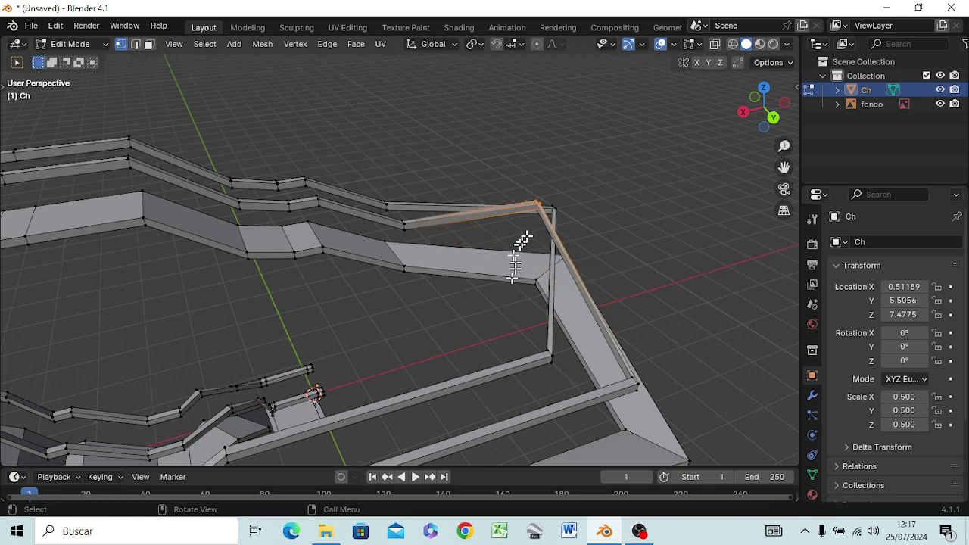
# Step: Switch to wireframe shading and move the rail's corner vertices lower
pyautogui.press('z')
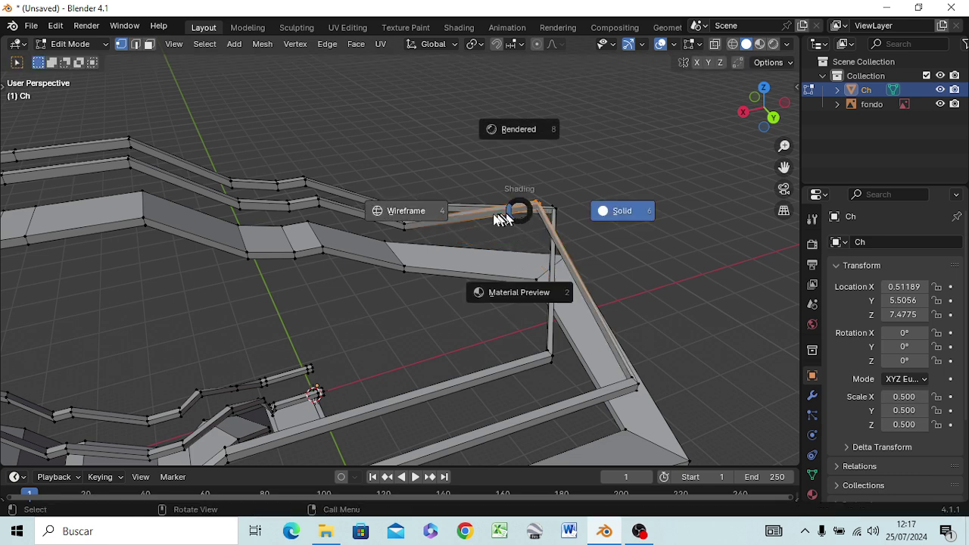
pyautogui.click(415, 218)
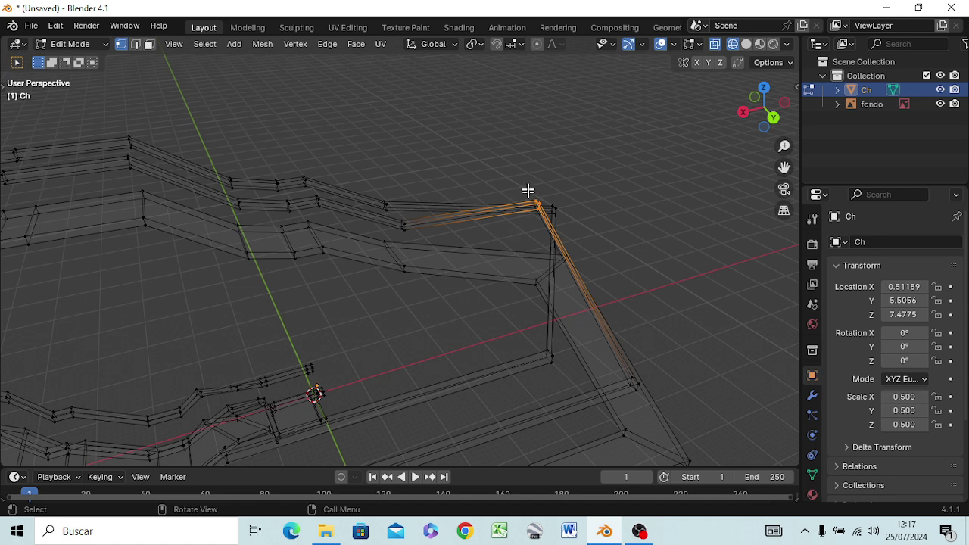
pyautogui.moveTo(528, 190); pyautogui.dragTo(544, 225)
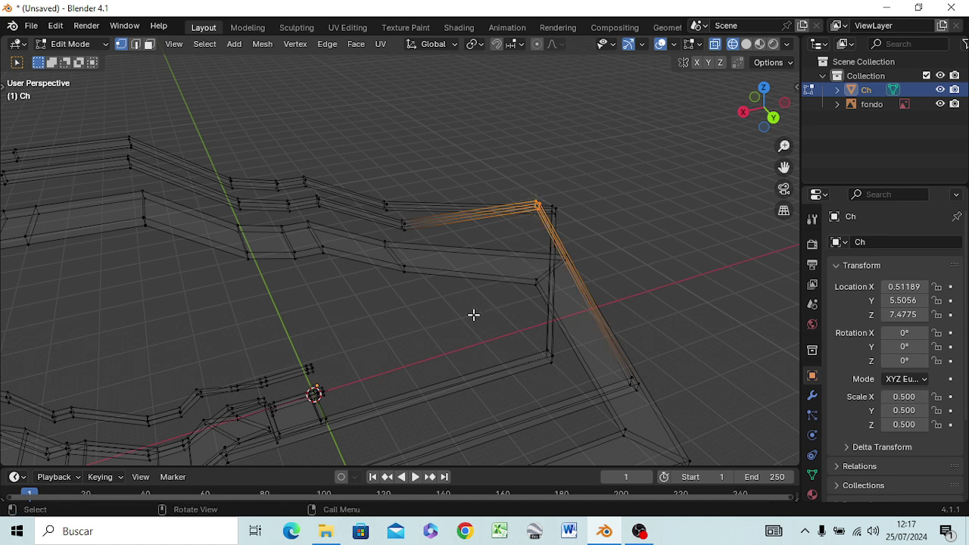
pyautogui.press('g')
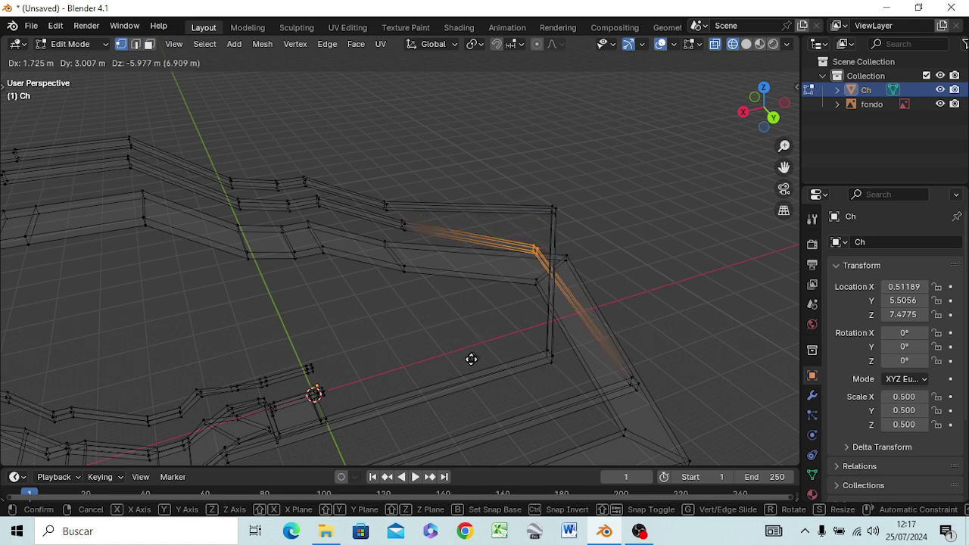
pyautogui.click(469, 361)
pyautogui.moveTo(496, 377)
pyautogui.mouseDown(button='middle')
pyautogui.moveTo(335, 359)
pyautogui.moveTo(318, 333)
pyautogui.mouseUp(button='middle')
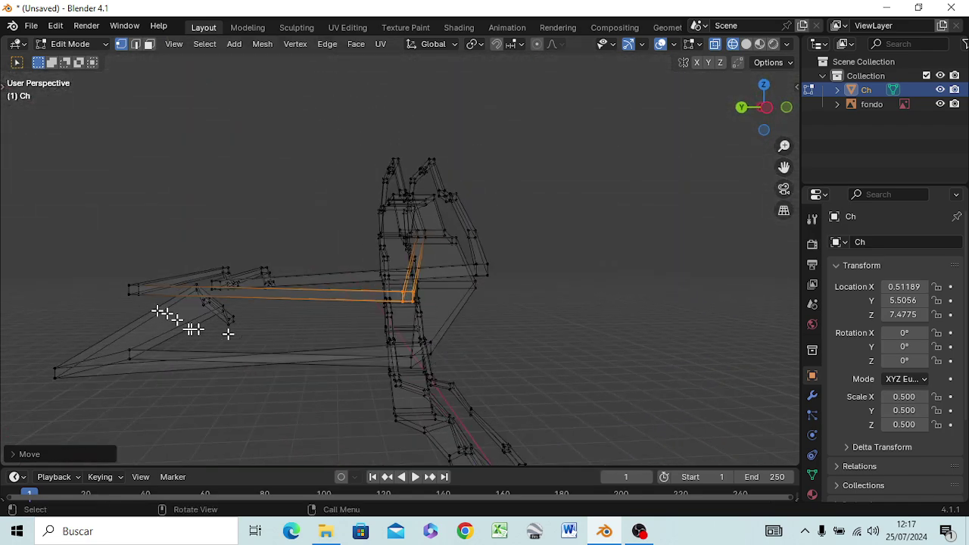
# Step: Move the branch's L-shaped end section about 20.79 m along the reference's lower railing
pyautogui.moveTo(122, 283); pyautogui.dragTo(150, 307)
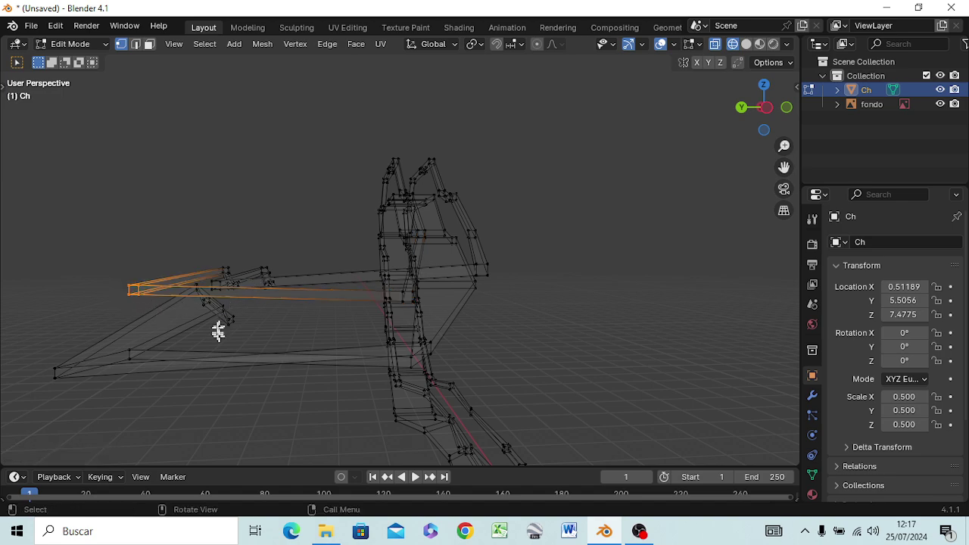
pyautogui.moveTo(218, 331)
pyautogui.mouseDown(button='middle')
pyautogui.moveTo(283, 366)
pyautogui.moveTo(227, 359)
pyautogui.moveTo(233, 327)
pyautogui.mouseUp(button='middle')
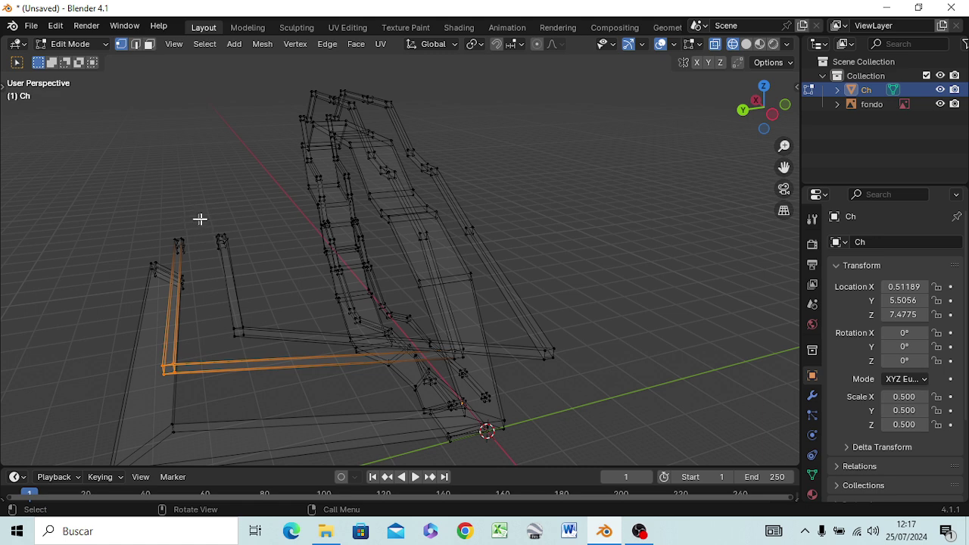
pyautogui.moveTo(200, 218); pyautogui.dragTo(254, 345)
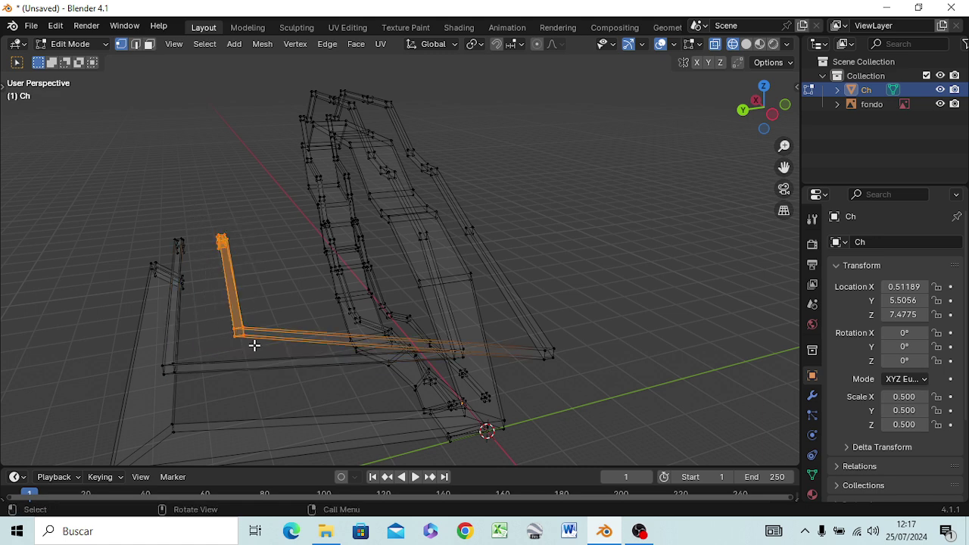
pyautogui.press('g')
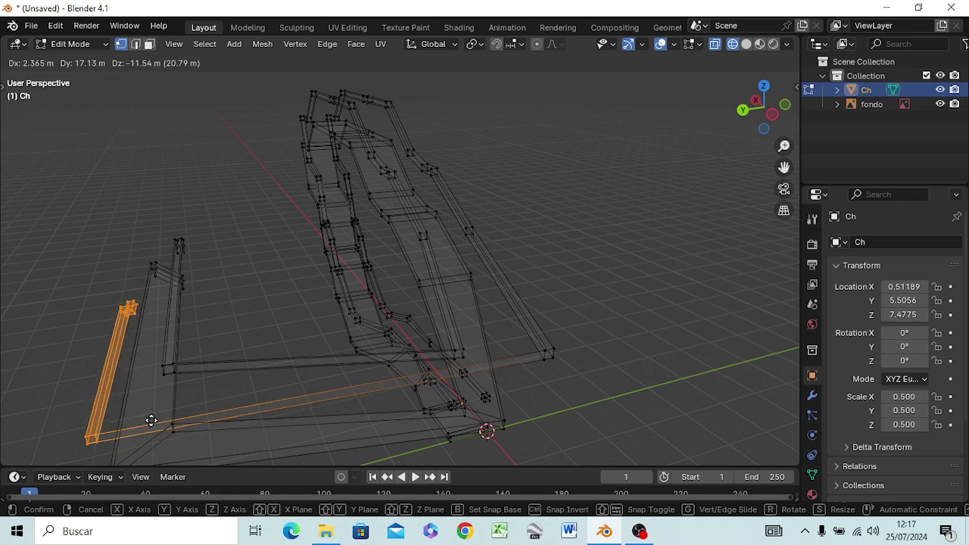
pyautogui.click(151, 421)
pyautogui.moveTo(156, 421)
pyautogui.mouseDown(button='middle')
pyautogui.moveTo(209, 346)
pyautogui.moveTo(240, 359)
pyautogui.mouseUp(button='middle')
pyautogui.press('KP_1')
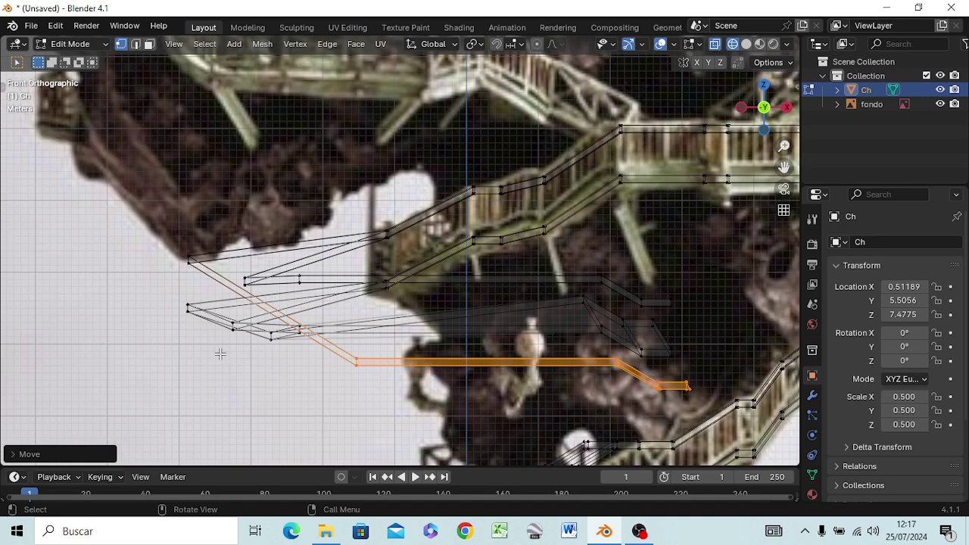
# Step: Lift the displaced branch edges back over the reference railing
pyautogui.press('g')
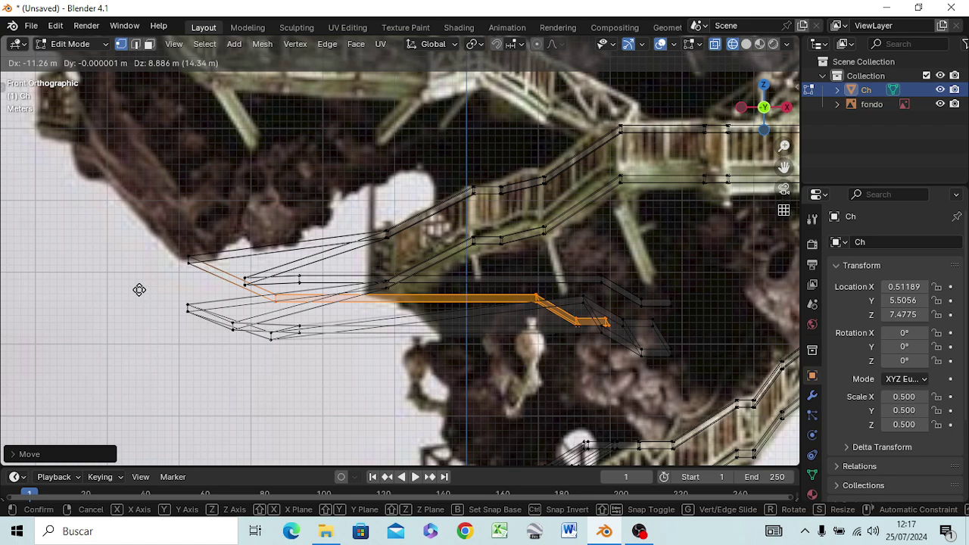
pyautogui.click(138, 287)
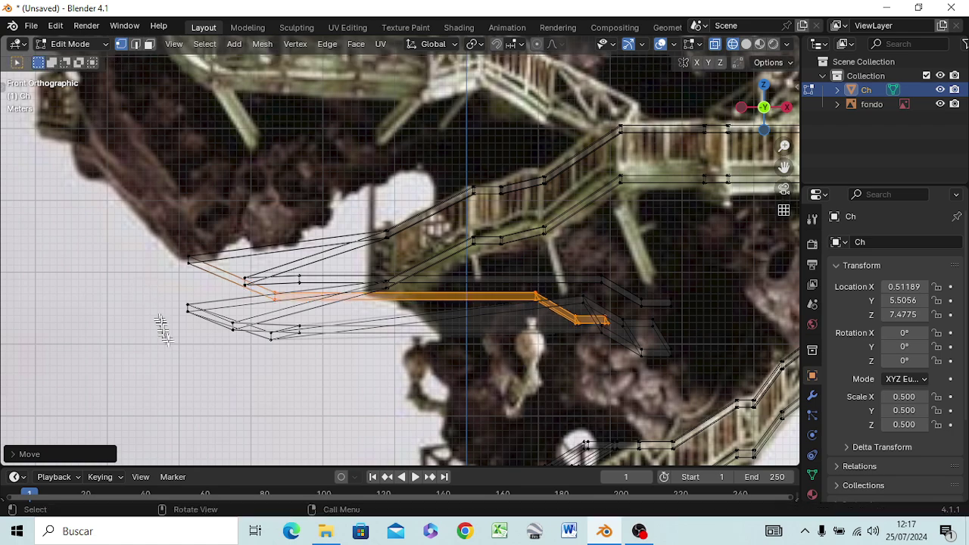
pyautogui.moveTo(162, 327)
pyautogui.mouseDown(button='middle')
pyautogui.moveTo(390, 371)
pyautogui.moveTo(407, 346)
pyautogui.mouseUp(button='middle')
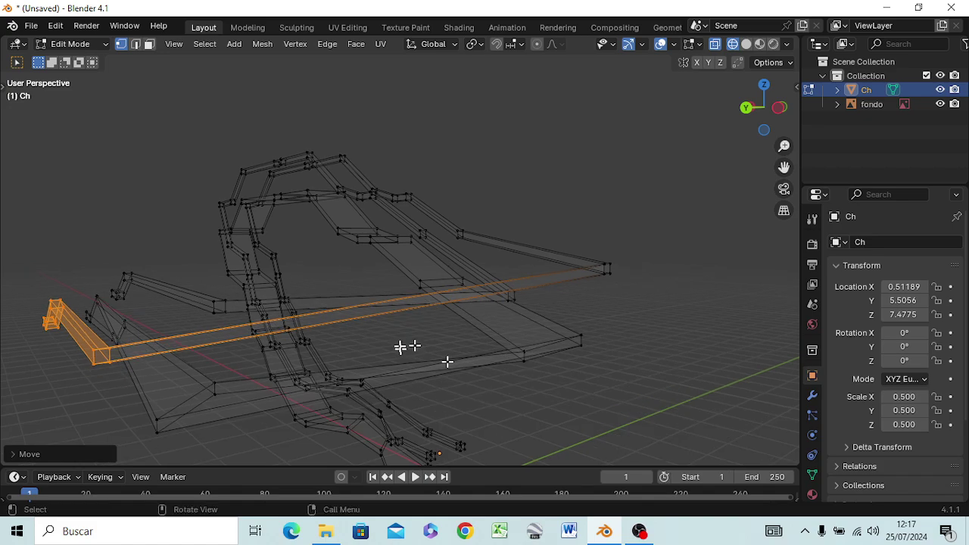
# Step: From the Right view, slide the branch's end post about 9.19 m back along Y
pyautogui.press('KP_3')
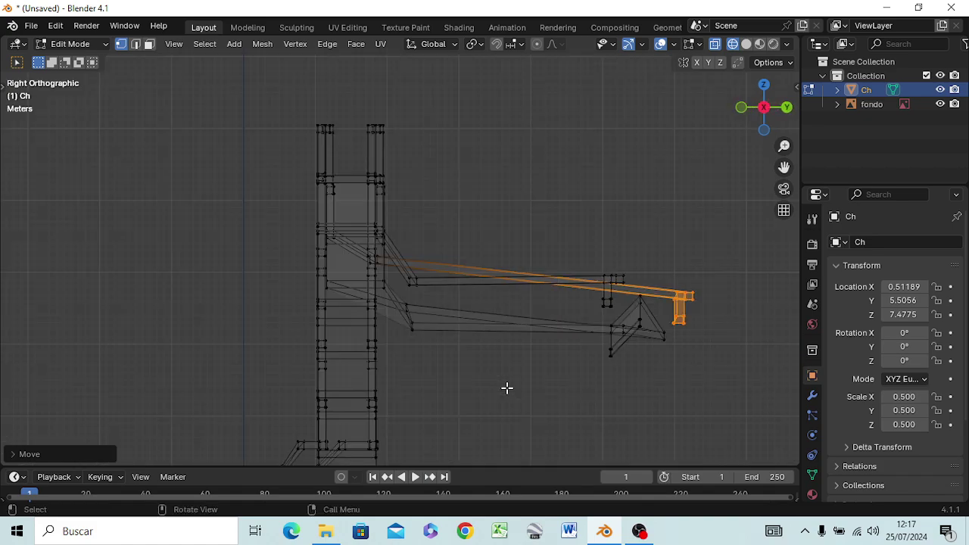
pyautogui.moveTo(730, 350); pyautogui.dragTo(696, 354, button='middle')
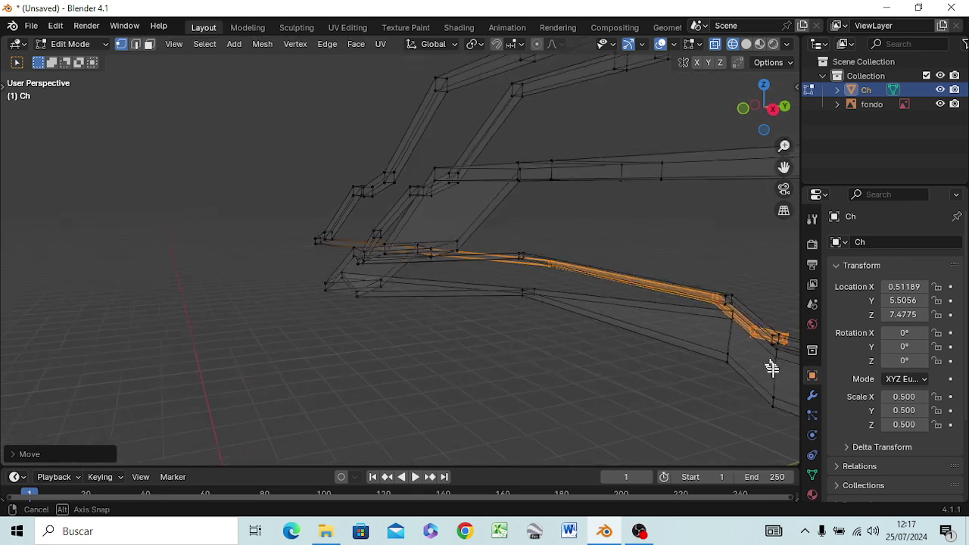
pyautogui.moveTo(696, 353); pyautogui.dragTo(781, 360, button='middle')
pyautogui.press('KP_3')
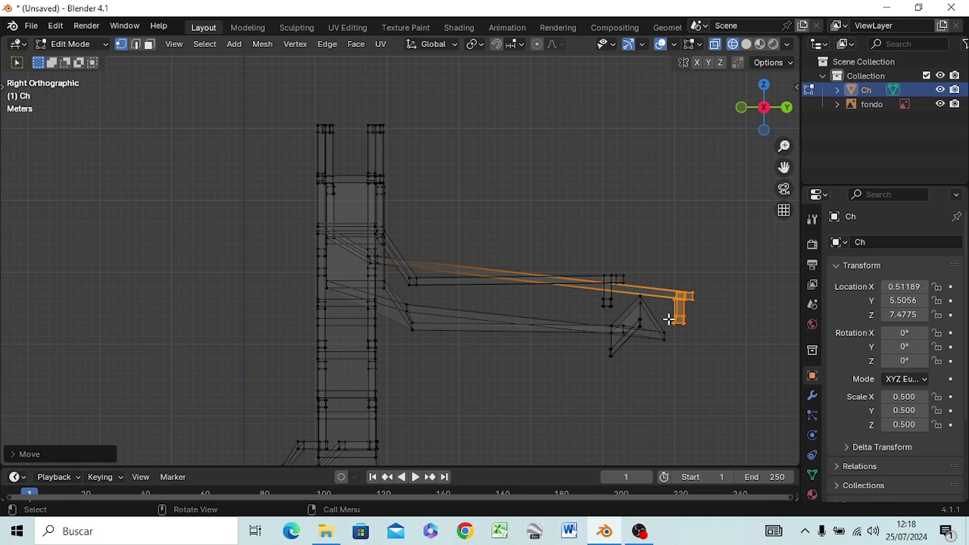
pyautogui.press('g')
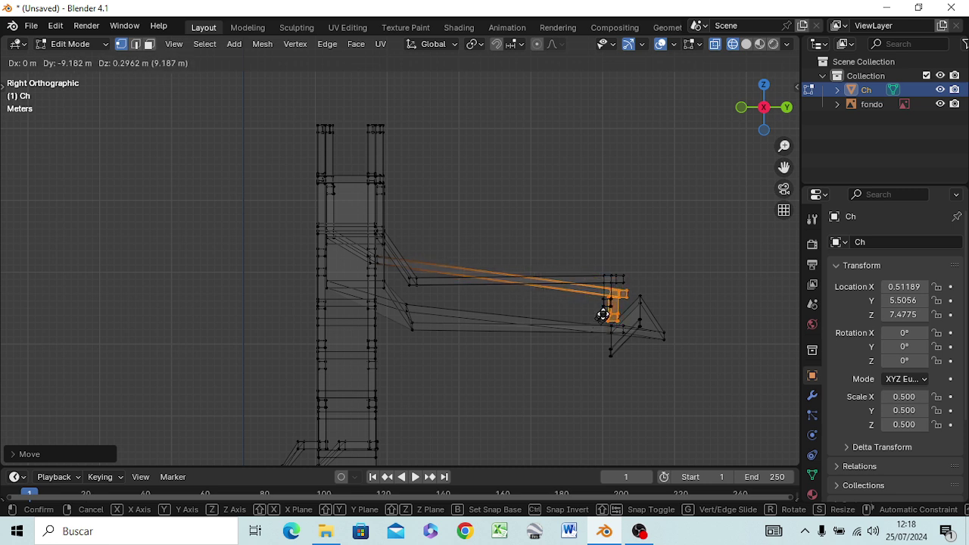
pyautogui.click(600, 306)
# Step: Readjust the end post position and shift another group of rail edges slightly right
pyautogui.moveTo(663, 311)
pyautogui.mouseDown(button='middle')
pyautogui.moveTo(611, 310)
pyautogui.moveTo(620, 306)
pyautogui.mouseUp(button='middle')
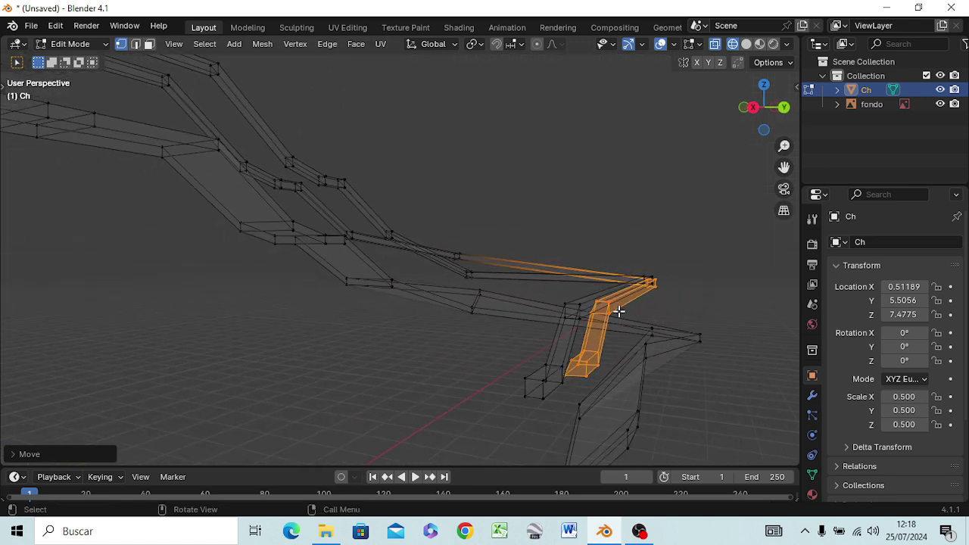
pyautogui.press('g')
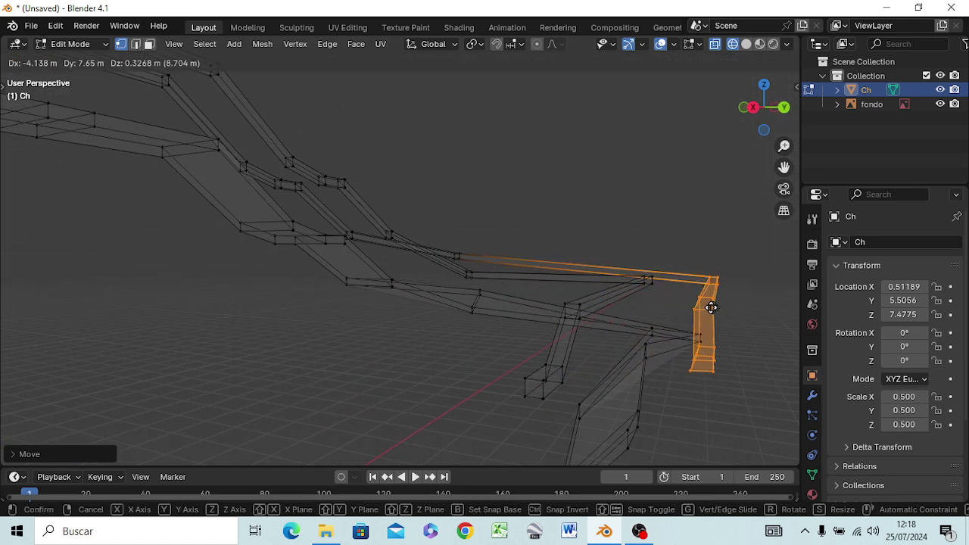
pyautogui.click(703, 312)
pyautogui.moveTo(647, 413)
pyautogui.mouseDown(button='middle')
pyautogui.moveTo(648, 422)
pyautogui.moveTo(655, 371)
pyautogui.mouseUp(button='middle')
pyautogui.moveTo(649, 348); pyautogui.dragTo(668, 379)
pyautogui.moveTo(629, 412)
pyautogui.mouseDown(button='middle')
pyautogui.moveTo(639, 407)
pyautogui.moveTo(547, 402)
pyautogui.mouseUp(button='middle')
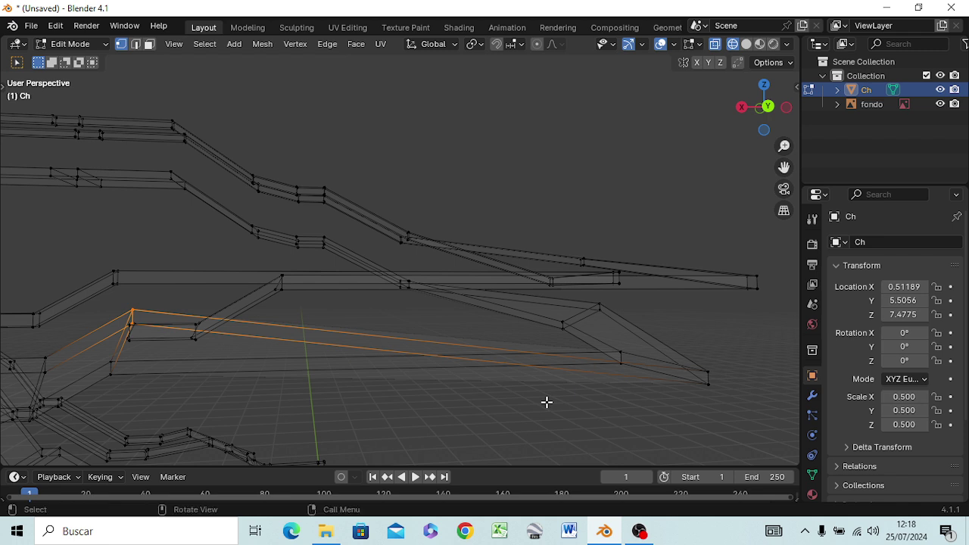
pyautogui.press('g')
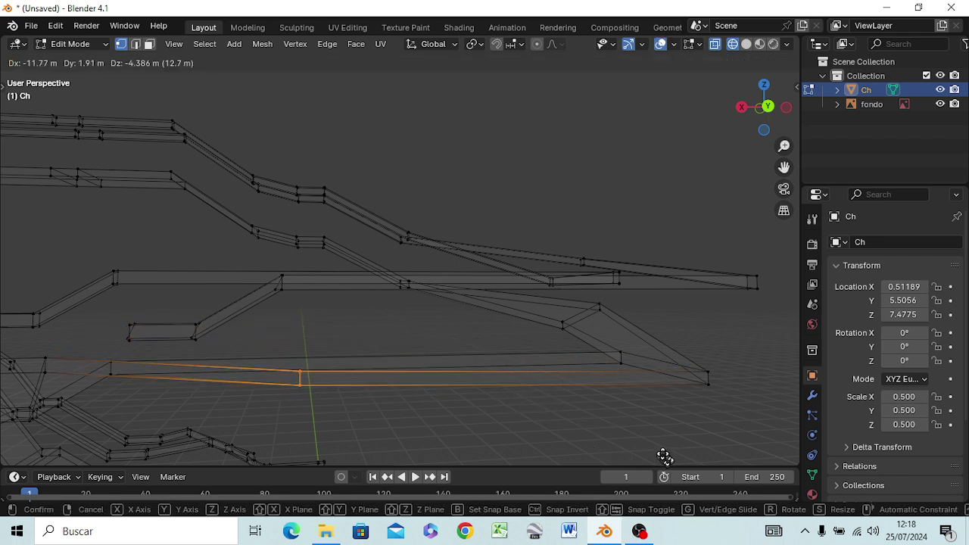
pyautogui.click(643, 452)
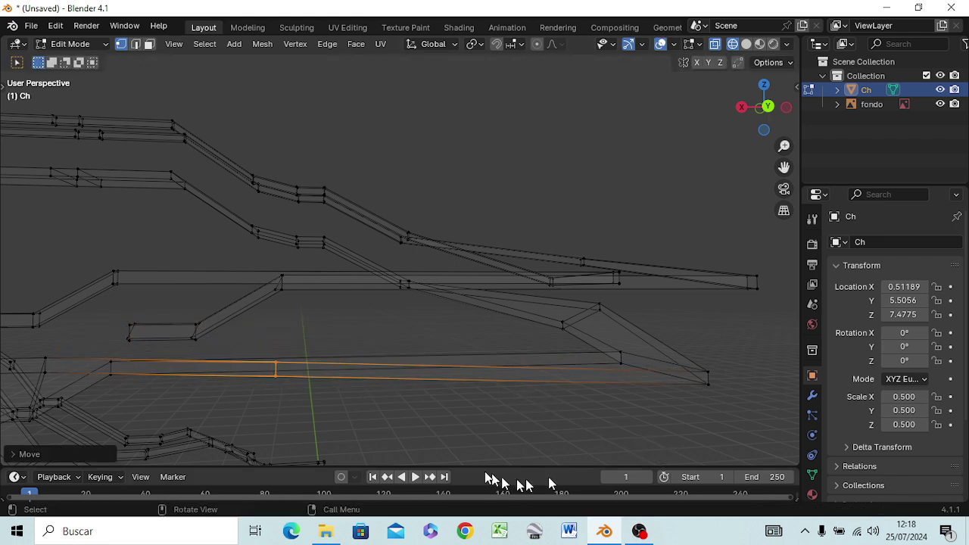
# Step: Move the vertex at the rail's left end to a new position
pyautogui.press('b')
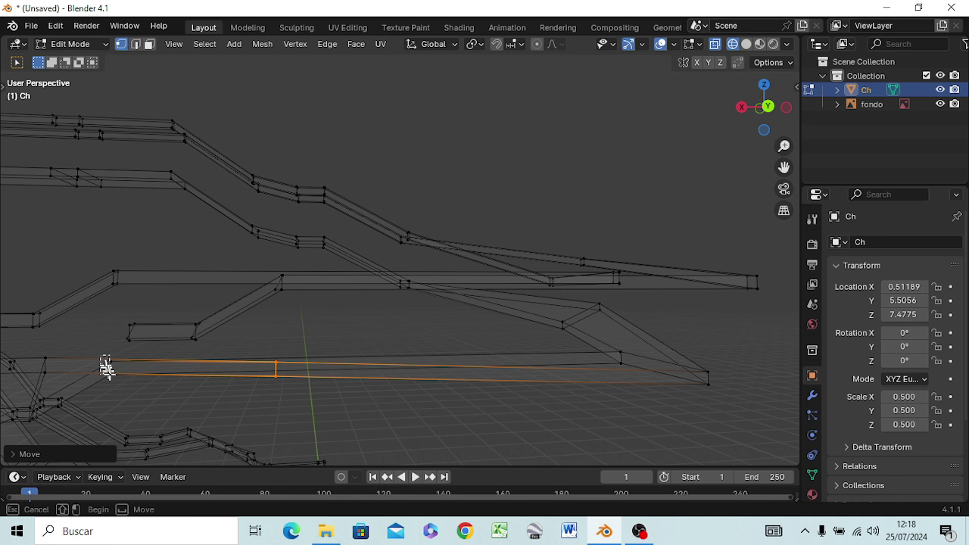
pyautogui.moveTo(122, 387); pyautogui.dragTo(122, 387)
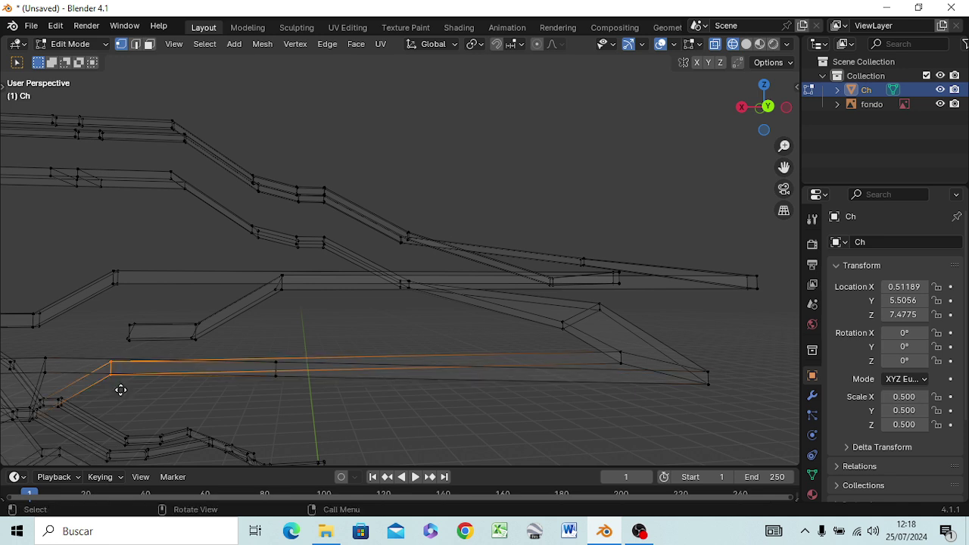
pyautogui.press('g')
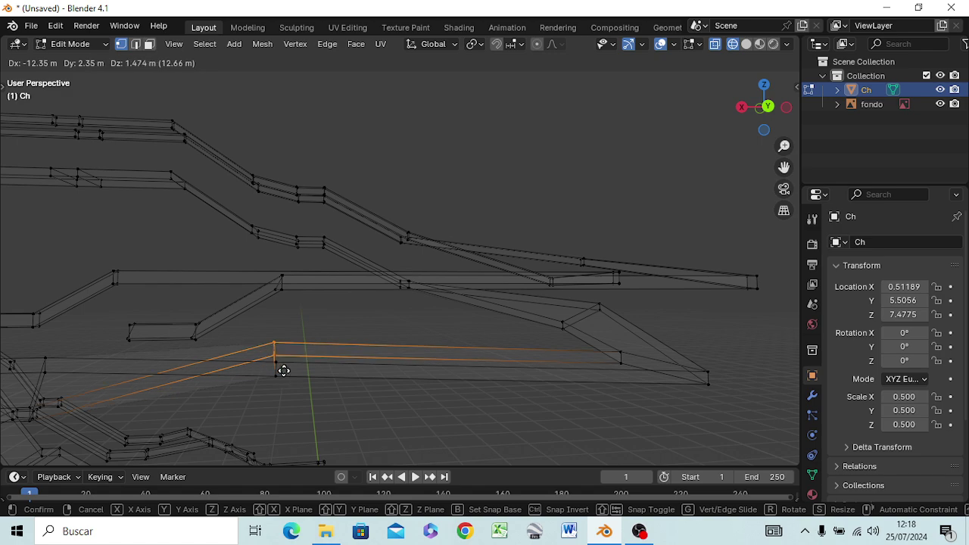
pyautogui.click(281, 359)
# Step: Move the post edges about 4.49 m down and back along Y, checking Right and Top views
pyautogui.moveTo(281, 374)
pyautogui.mouseDown(button='middle')
pyautogui.moveTo(287, 386)
pyautogui.moveTo(338, 398)
pyautogui.moveTo(359, 372)
pyautogui.moveTo(370, 391)
pyautogui.moveTo(396, 386)
pyautogui.moveTo(386, 396)
pyautogui.mouseUp(button='middle')
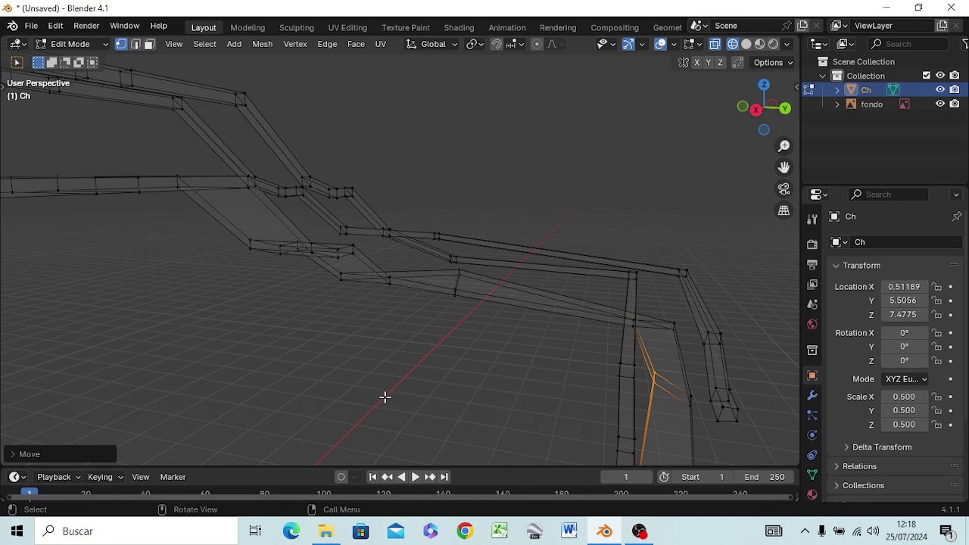
pyautogui.press('g')
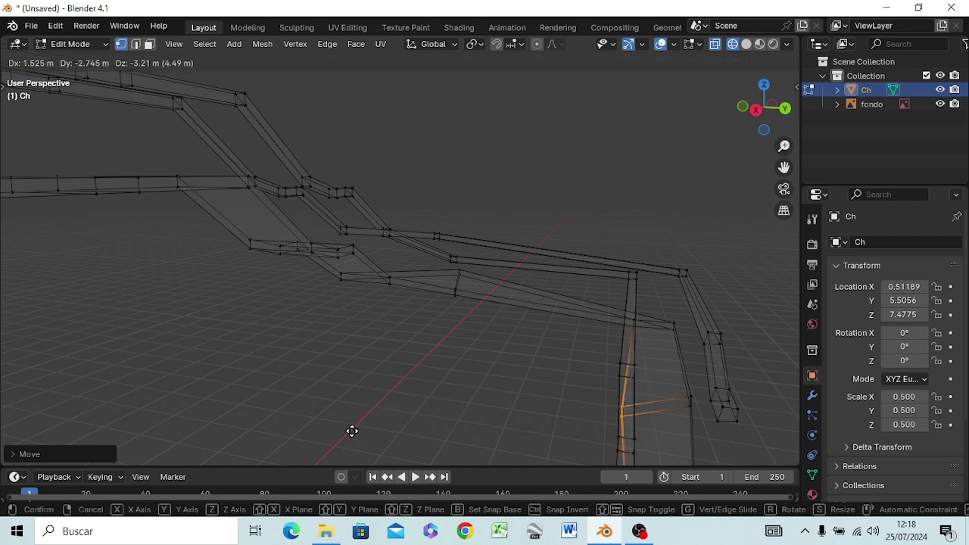
pyautogui.click(350, 433)
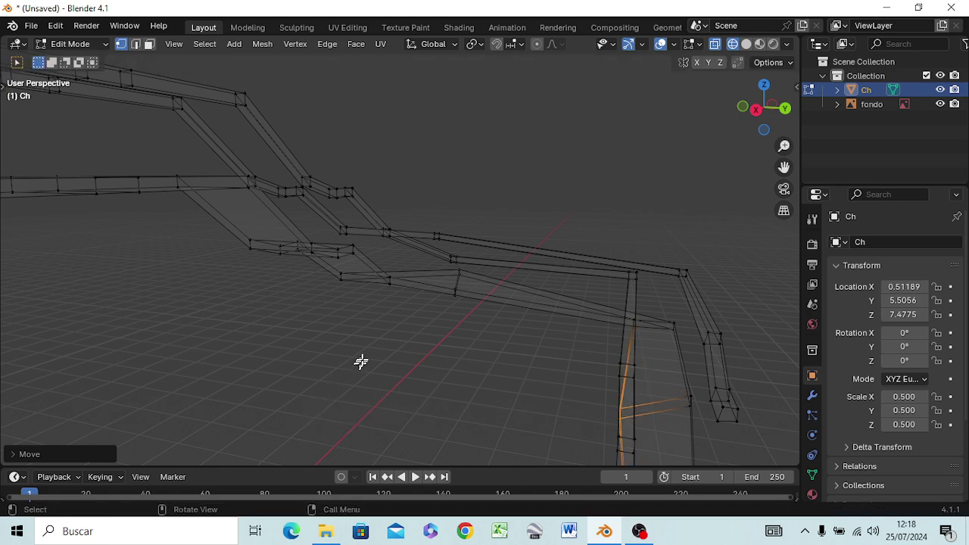
pyautogui.moveTo(360, 362); pyautogui.dragTo(360, 410, button='middle')
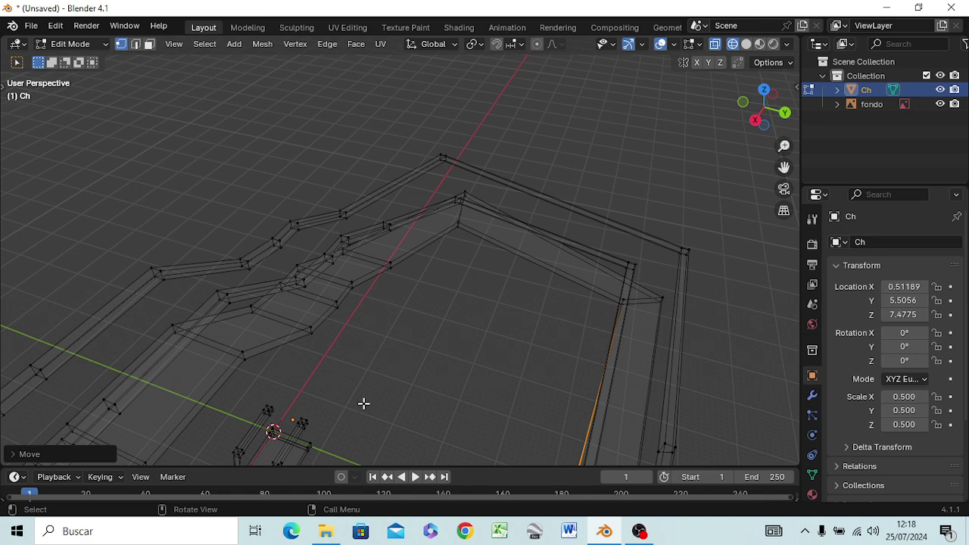
pyautogui.press('KP_3')
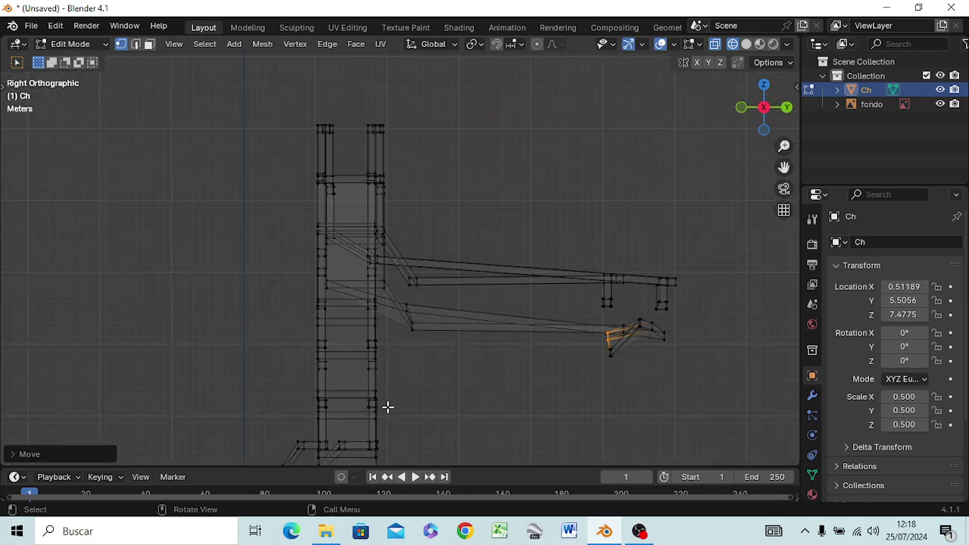
pyautogui.press('KP_7')
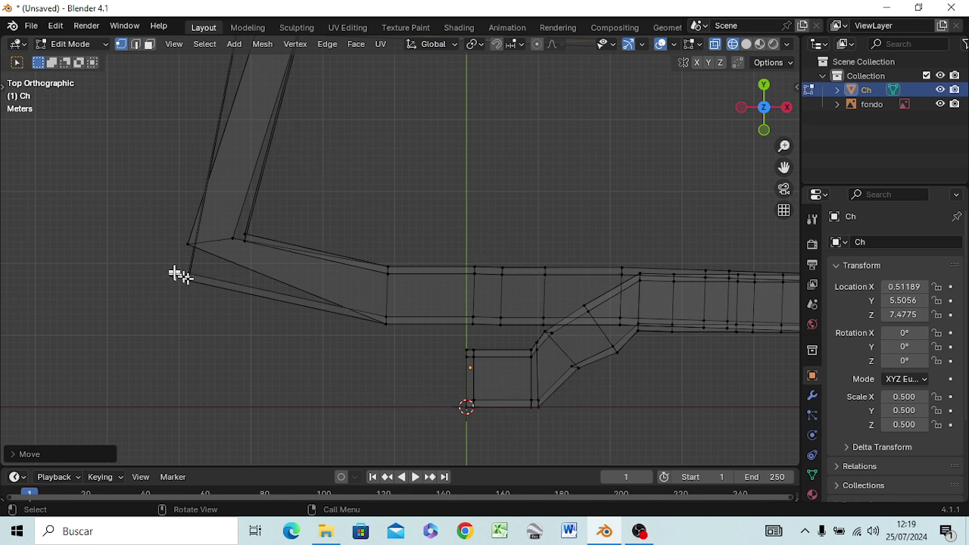
# Step: In Top view, realign the left outer corner vertices and the inner corner vertex
pyautogui.moveTo(178, 266); pyautogui.dragTo(191, 300)
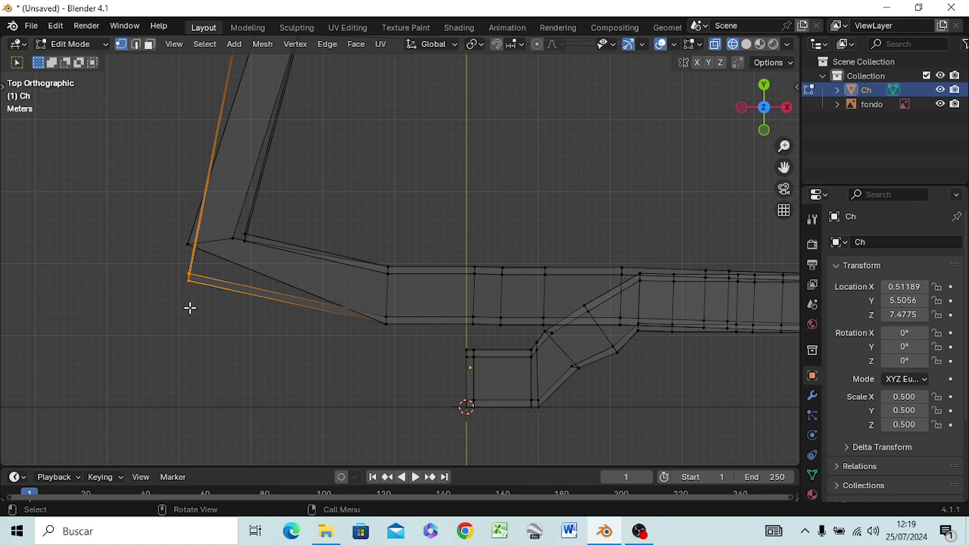
pyautogui.press('g')
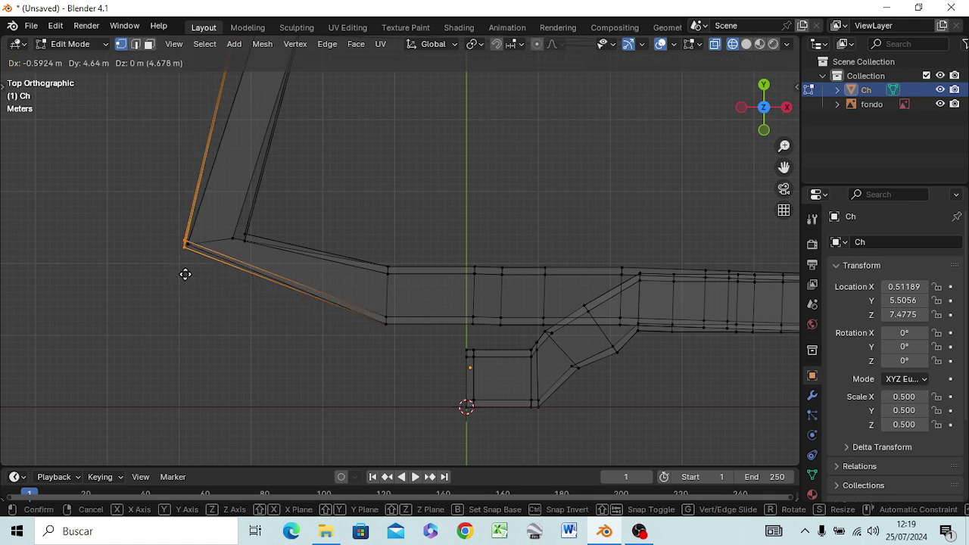
pyautogui.click(185, 274)
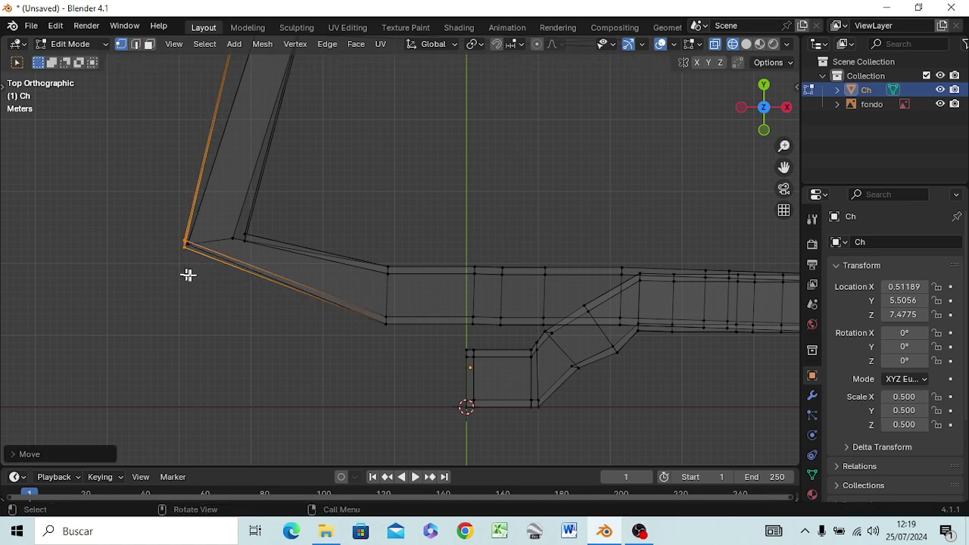
pyautogui.click(237, 244)
pyautogui.press('g')
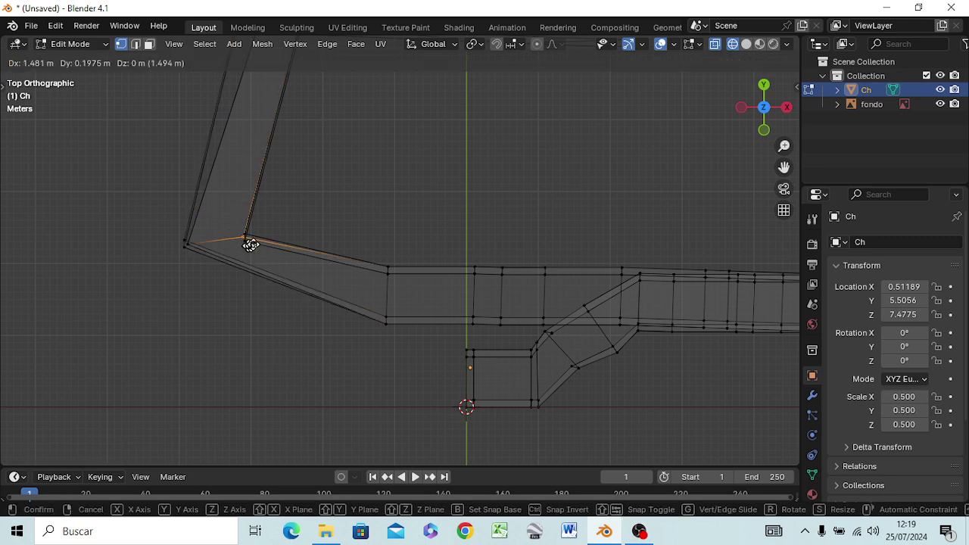
pyautogui.click(253, 243)
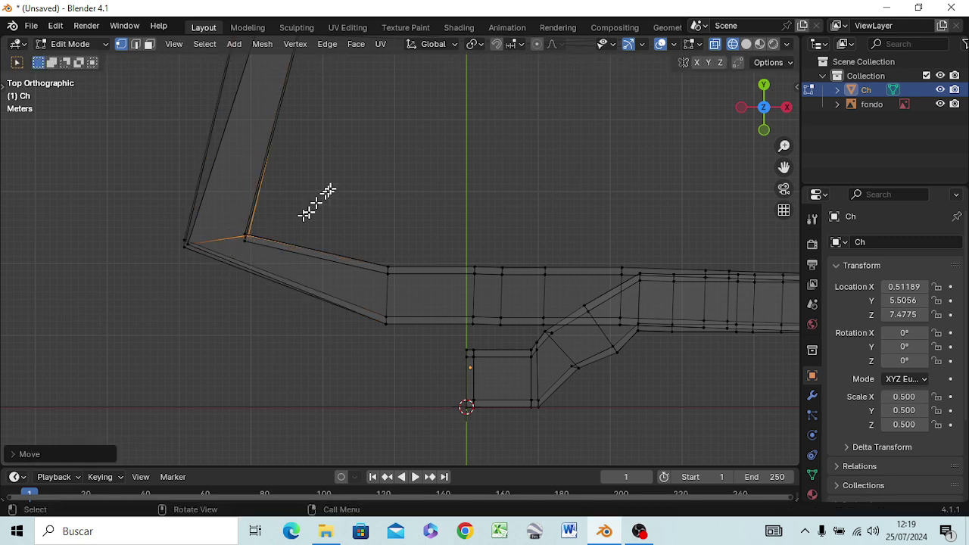
# Step: Bring the top-left outer corner vertex into line with the bend
pyautogui.scroll(1, 341, 171)
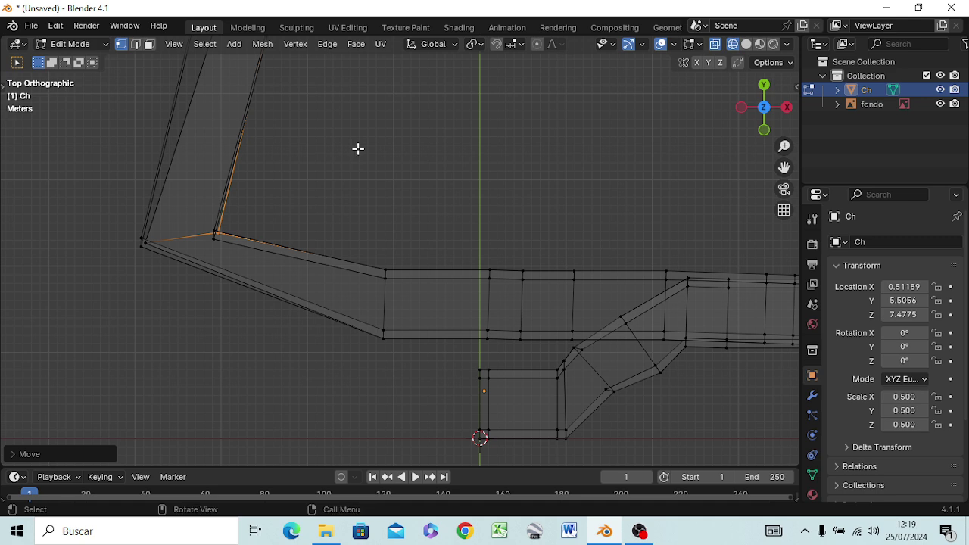
pyautogui.keyDown('shift'); pyautogui.moveTo(356, 147); pyautogui.dragTo(337, 415, button='middle'); pyautogui.keyUp('shift')
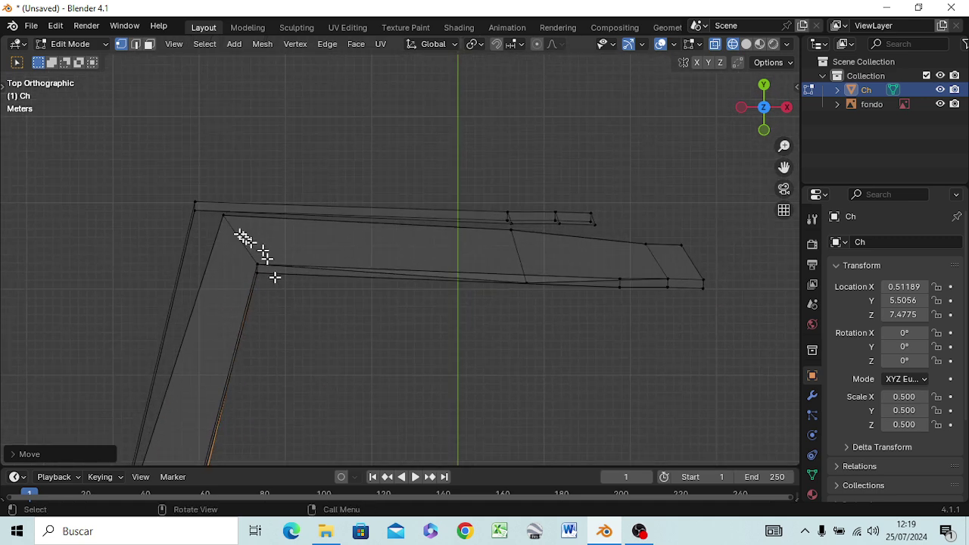
pyautogui.click(196, 209)
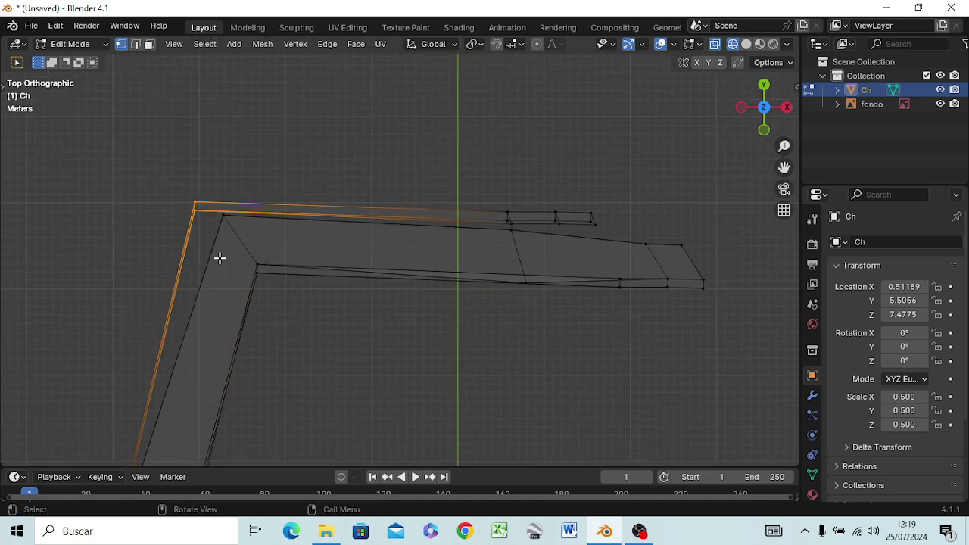
pyautogui.press('g')
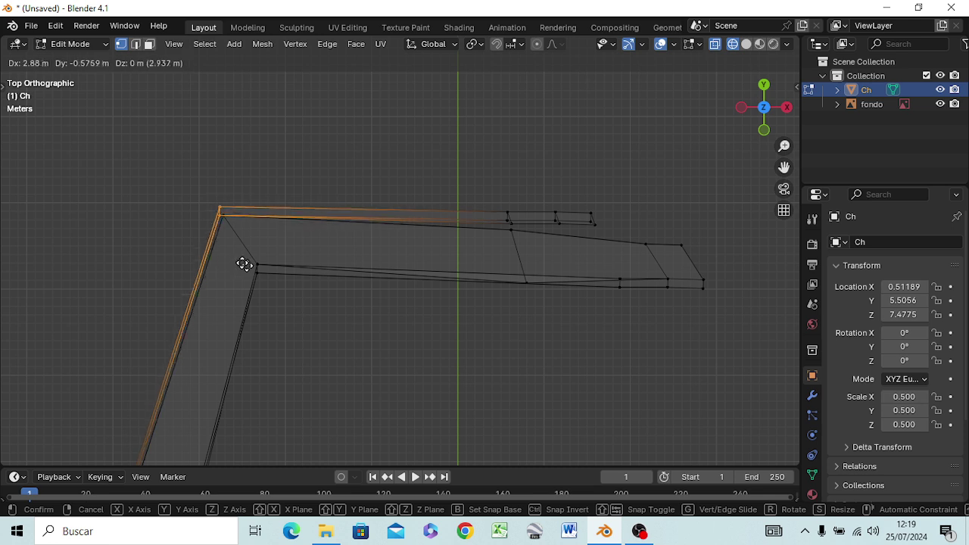
pyautogui.click(242, 262)
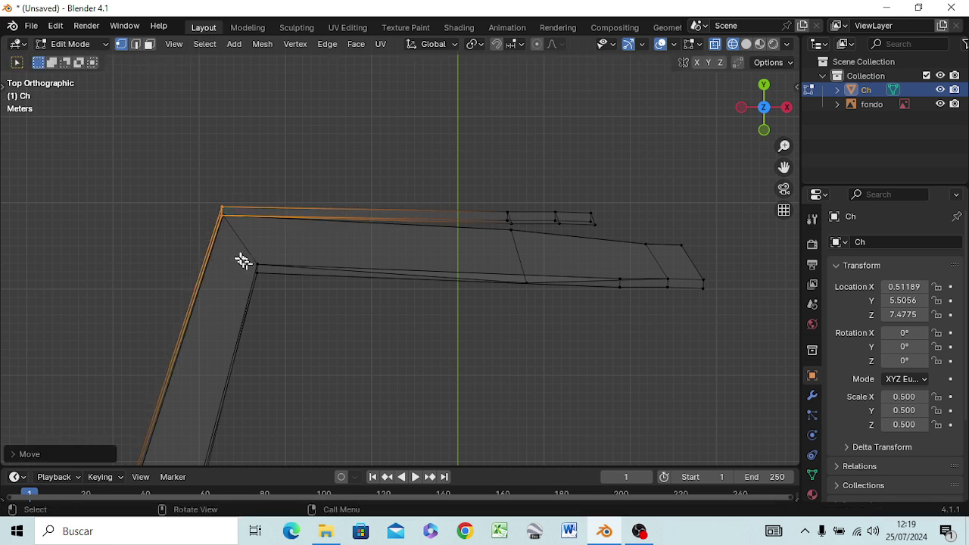
pyautogui.click(224, 209)
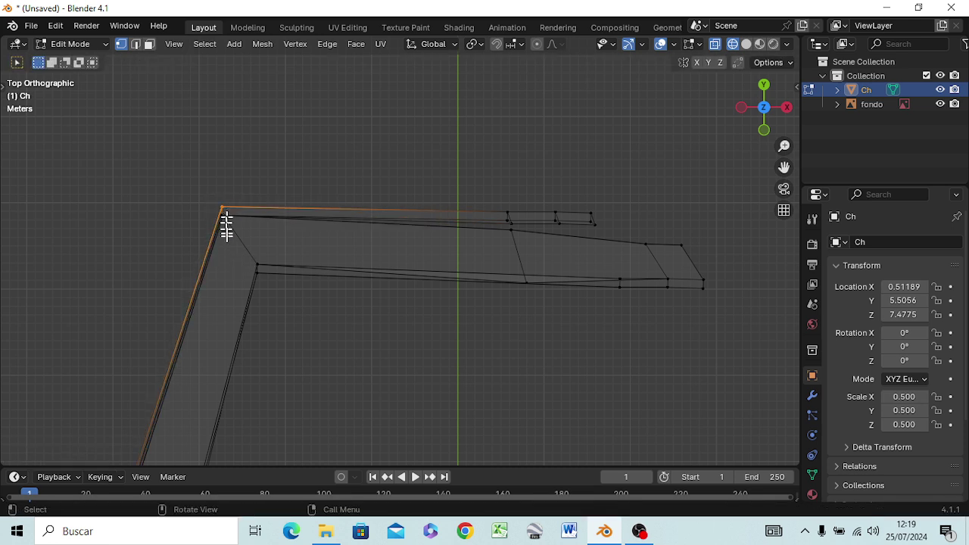
pyautogui.press('g')
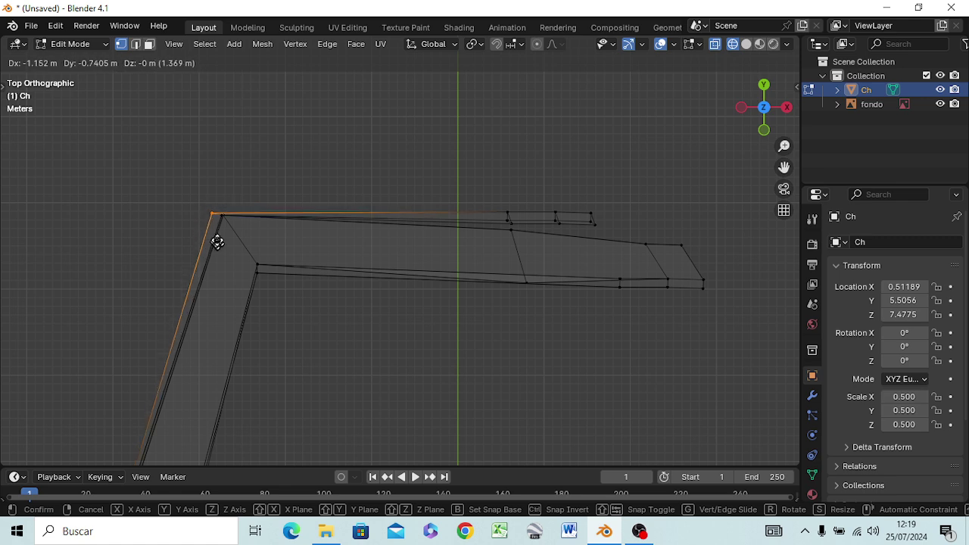
pyautogui.click(218, 240)
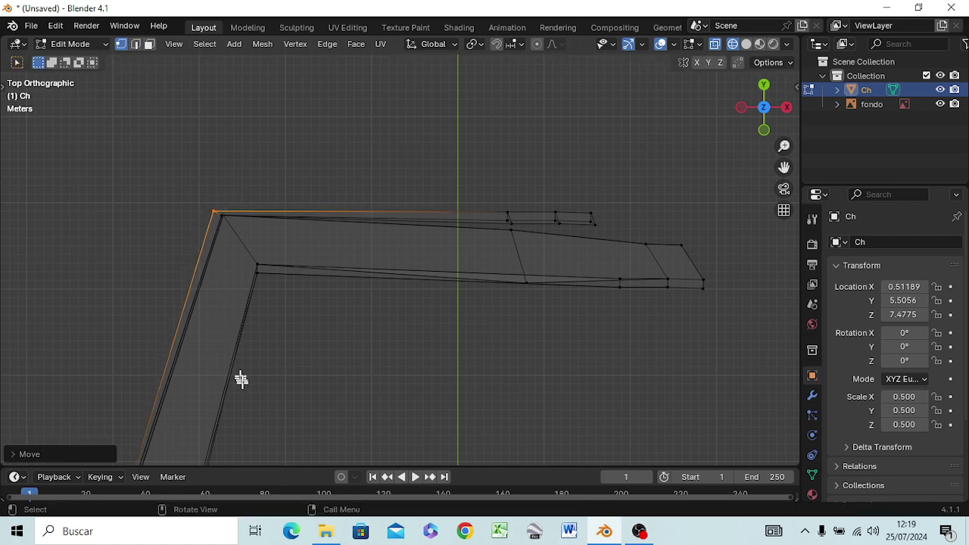
# Step: Realign the adjacent inner corner vertex and the lower-left corner vertex, about 0.94 m along X
pyautogui.click(221, 219)
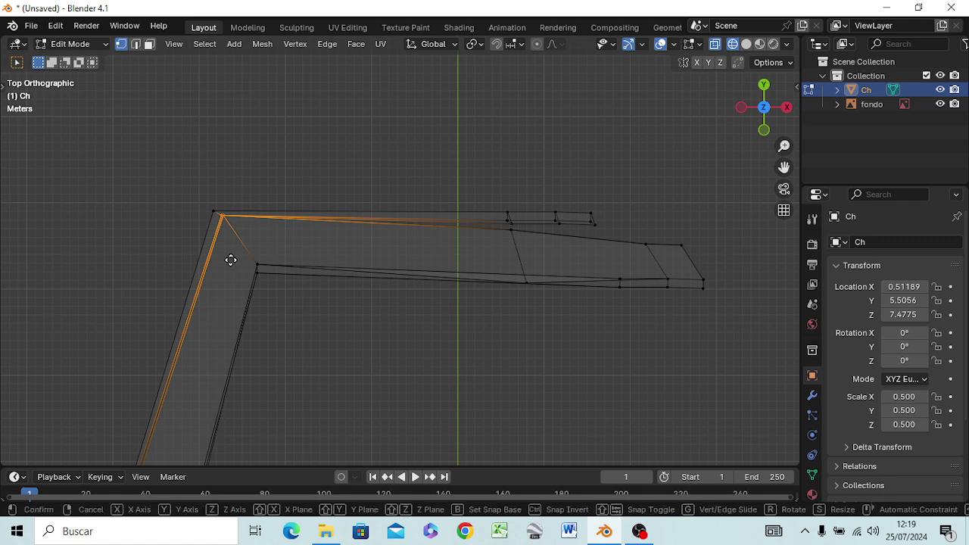
pyautogui.press('g')
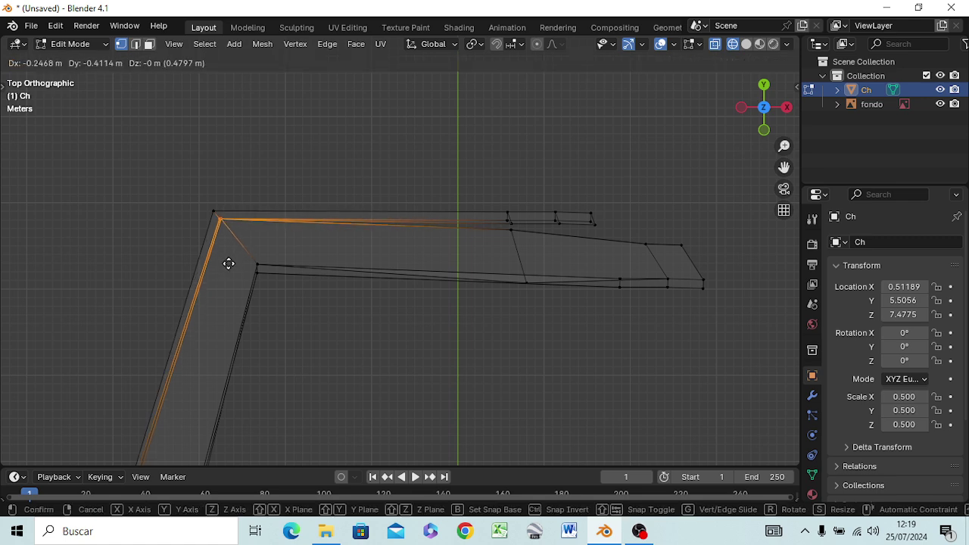
pyautogui.click(228, 264)
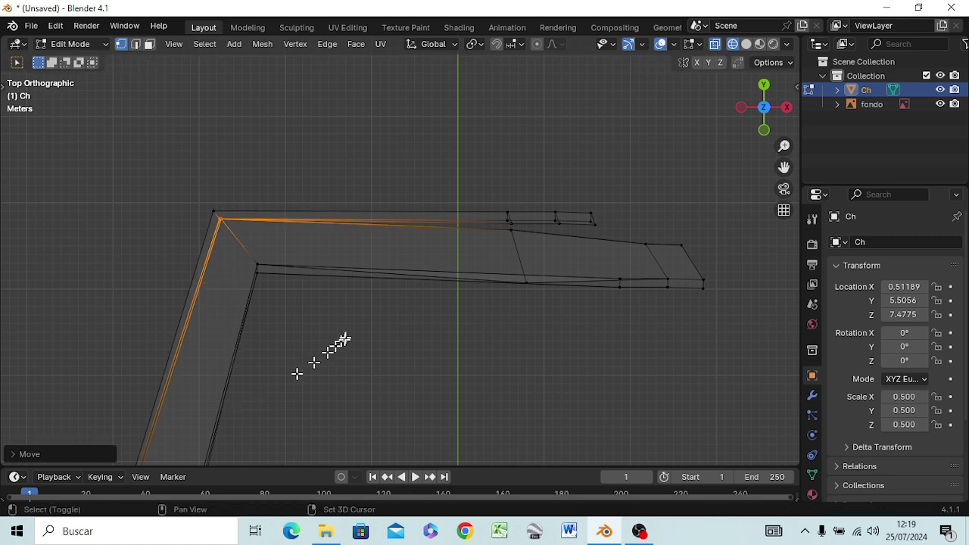
pyautogui.keyDown('shift'); pyautogui.moveTo(251, 392); pyautogui.dragTo(455, 249, button='middle'); pyautogui.keyUp('shift')
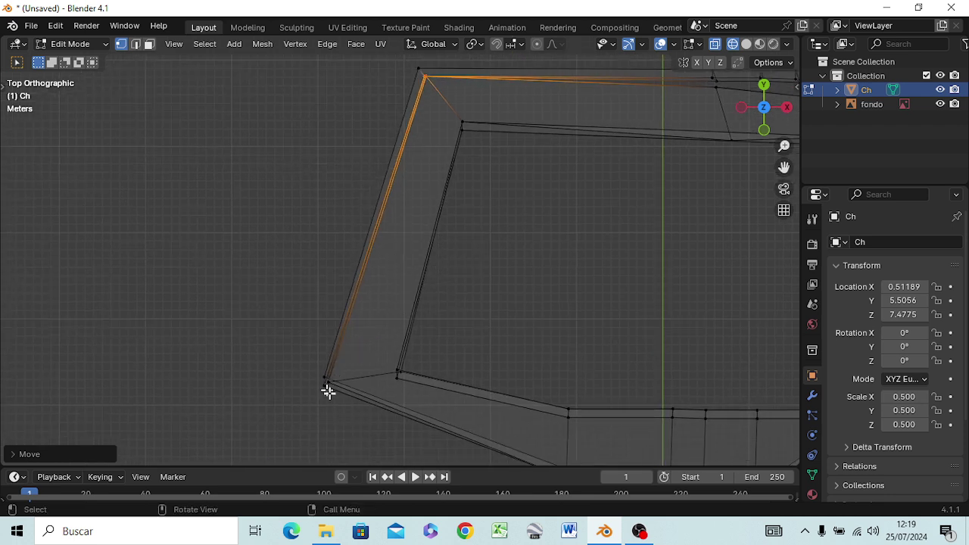
pyautogui.moveTo(319, 369); pyautogui.dragTo(334, 397)
pyautogui.press('g')
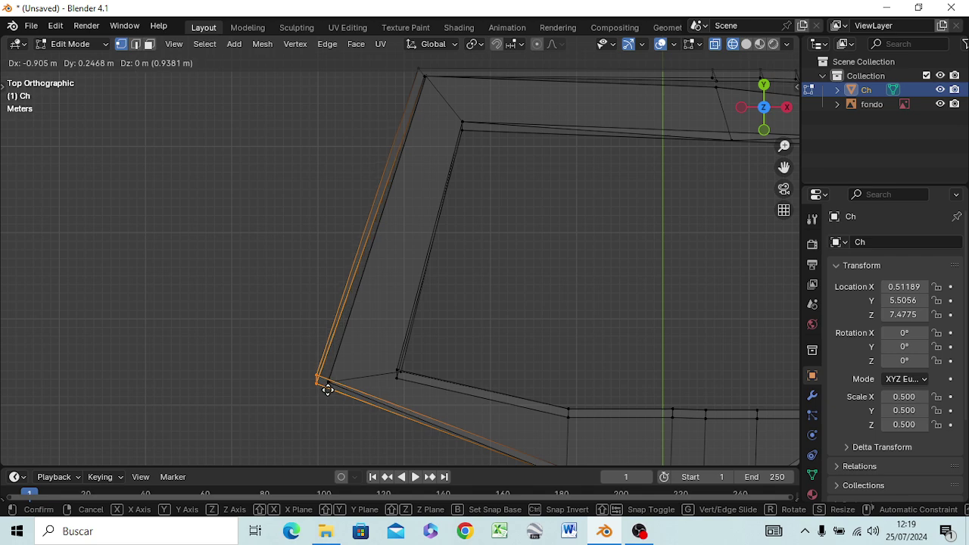
pyautogui.click(327, 389)
pyautogui.moveTo(337, 382)
pyautogui.mouseDown(button='middle')
pyautogui.moveTo(396, 275)
pyautogui.moveTo(414, 162)
pyautogui.mouseUp(button='middle')
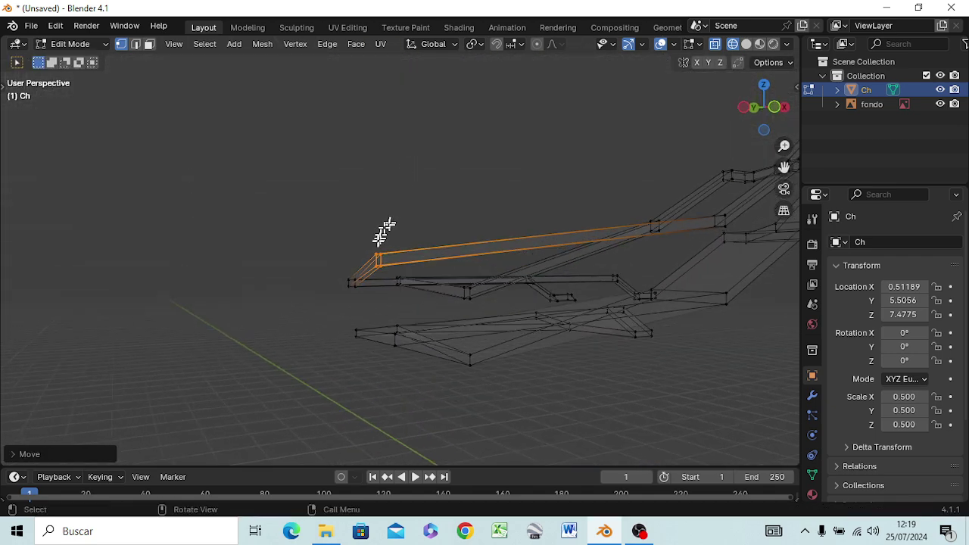
# Step: Move the rail-end vertex of the branch to a new position
pyautogui.press('b')
pyautogui.moveTo(377, 271); pyautogui.dragTo(377, 271, button='middle')
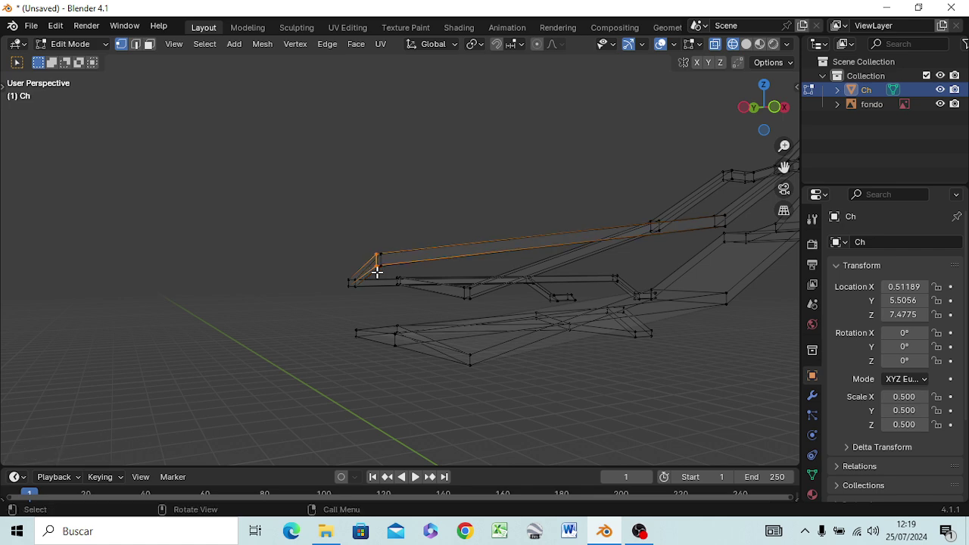
pyautogui.press('g')
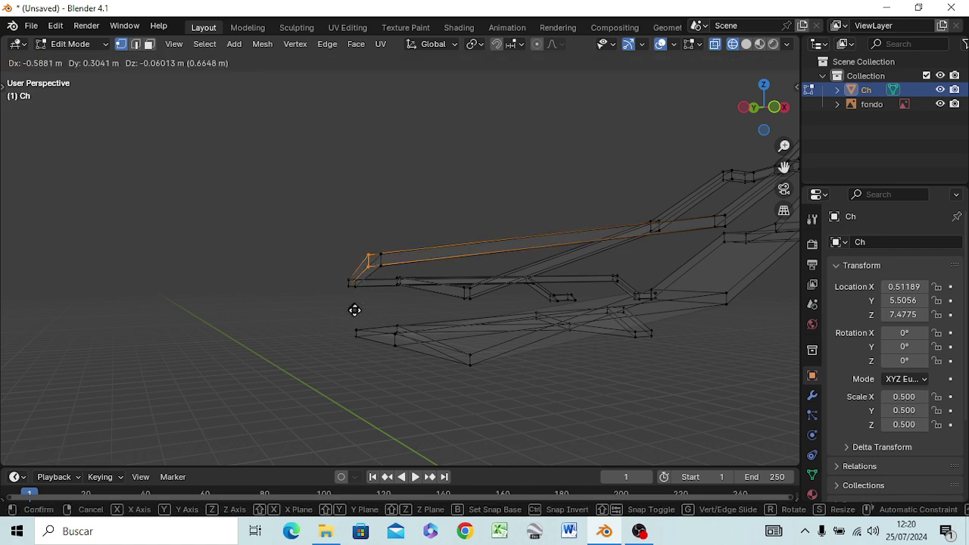
pyautogui.click(355, 310)
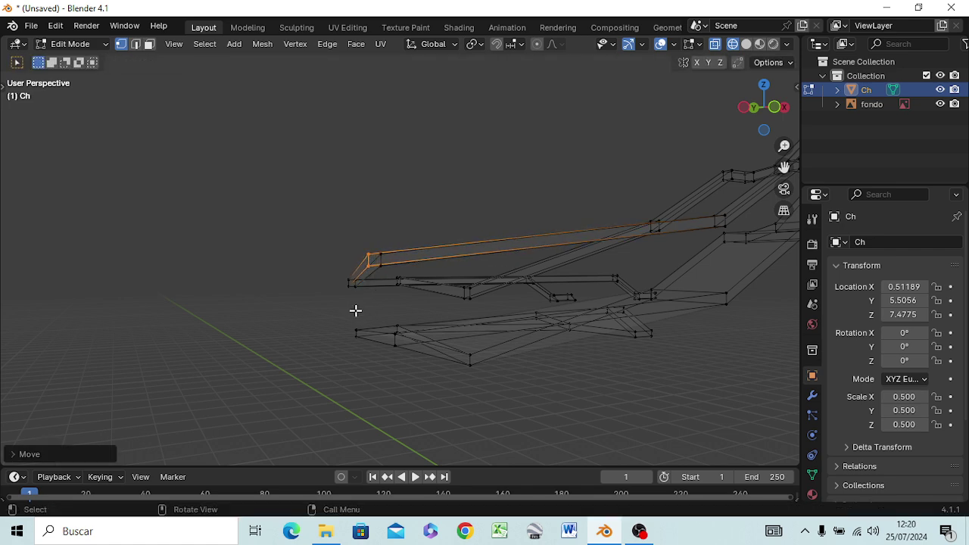
# Step: Push the branch's inner corner vertex further out in depth
pyautogui.moveTo(389, 304)
pyautogui.mouseDown(button='middle')
pyautogui.moveTo(396, 329)
pyautogui.moveTo(390, 379)
pyautogui.moveTo(381, 380)
pyautogui.mouseUp(button='middle')
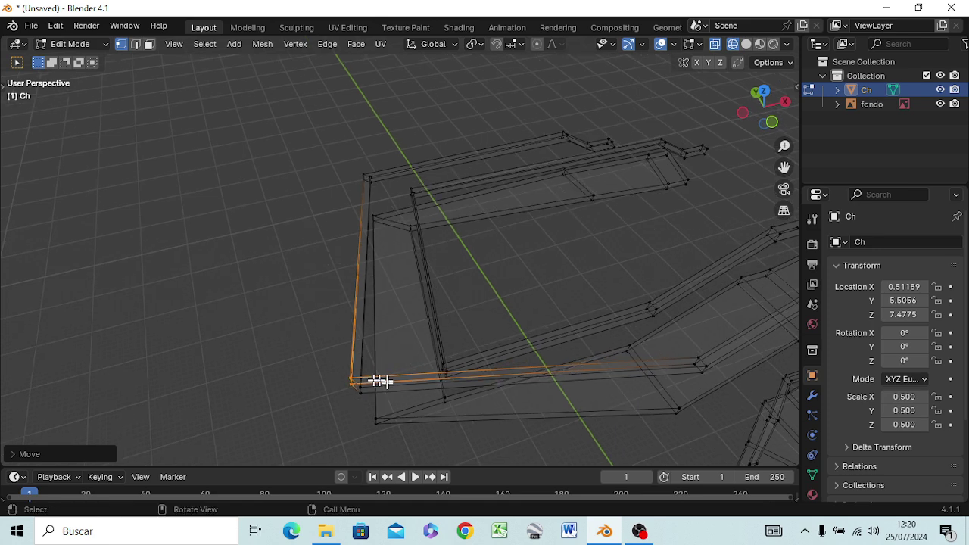
pyautogui.click(362, 398)
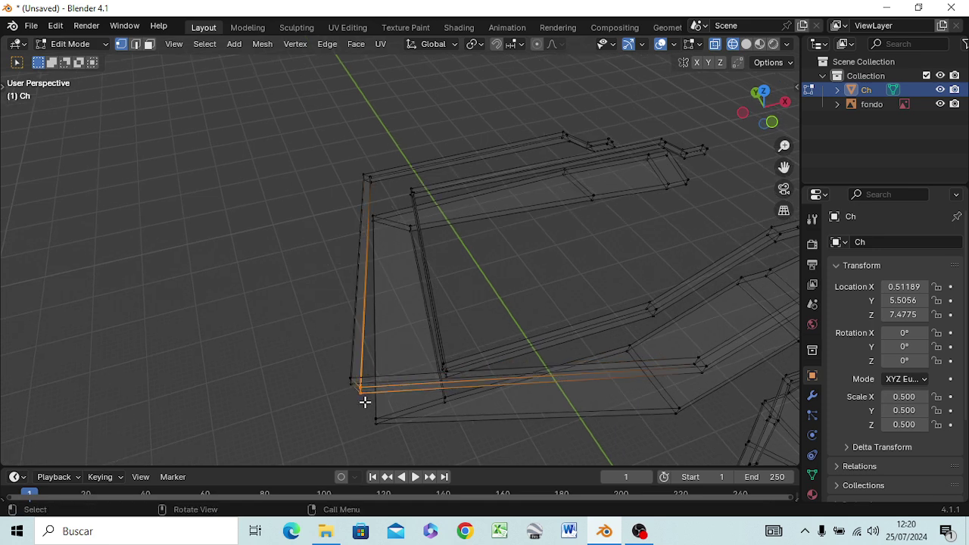
pyautogui.press('g')
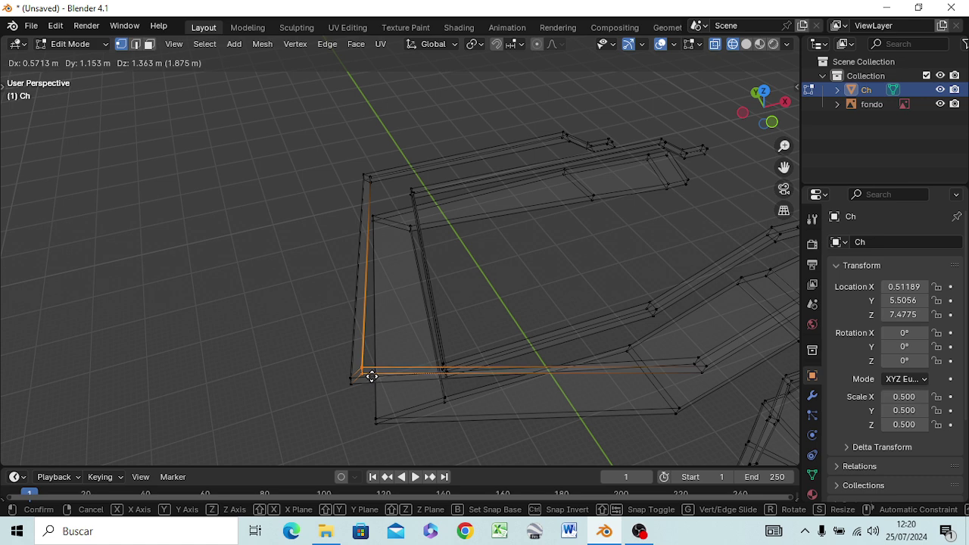
pyautogui.click(372, 376)
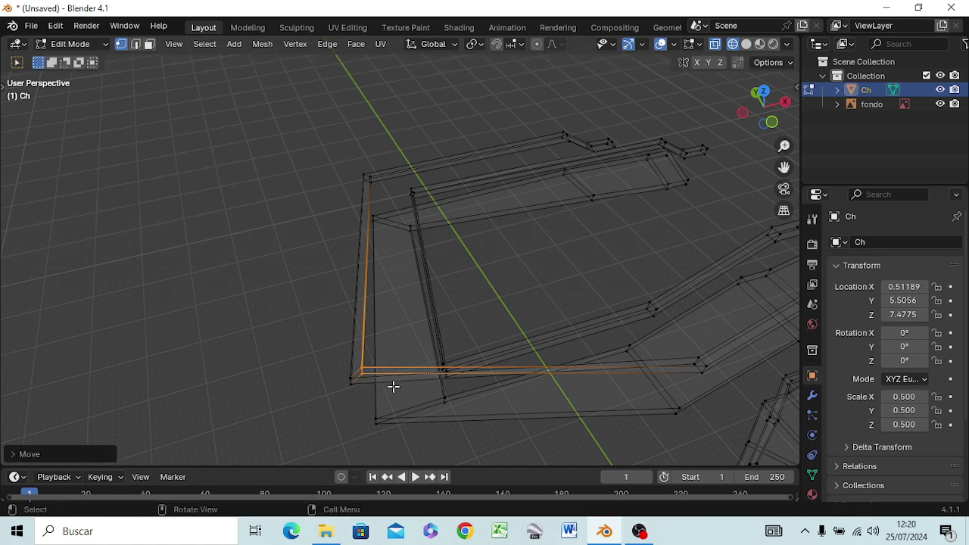
pyautogui.press('g')
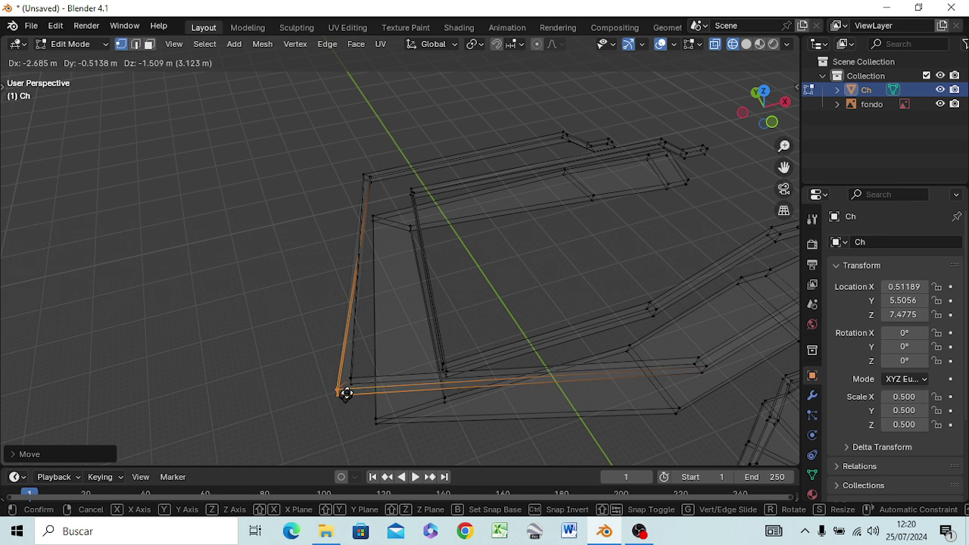
pyautogui.click(349, 391)
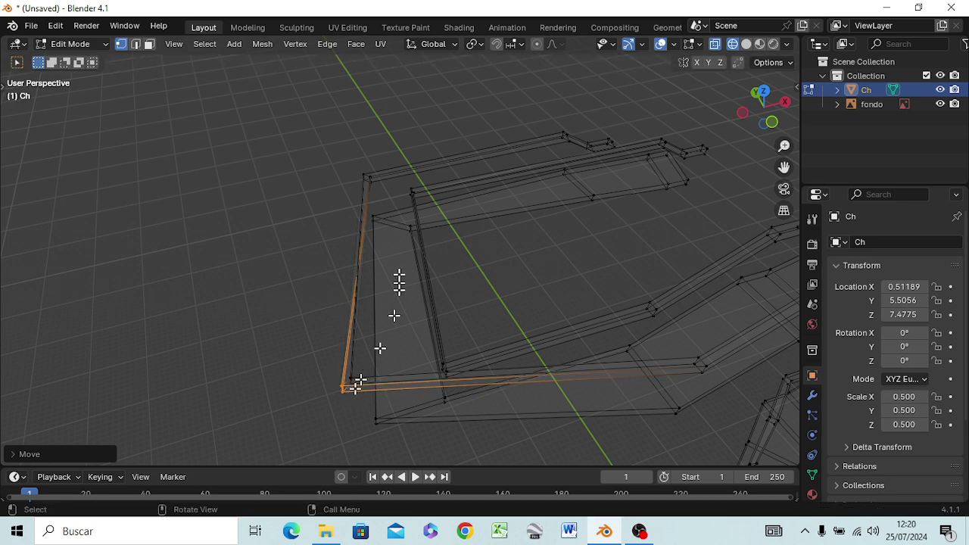
# Step: Move the branch's left post to a new depth
pyautogui.moveTo(366, 174); pyautogui.dragTo(374, 215)
pyautogui.press('g')
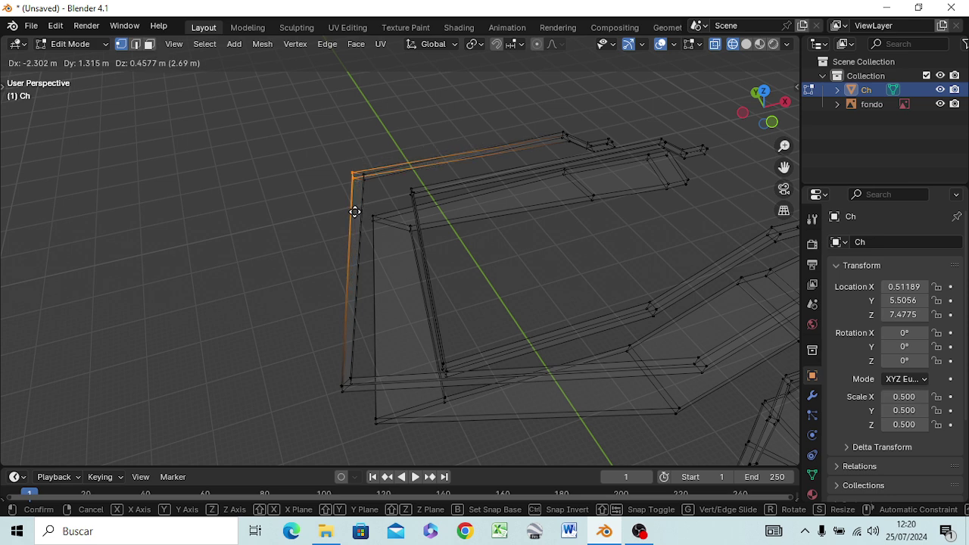
pyautogui.click(356, 209)
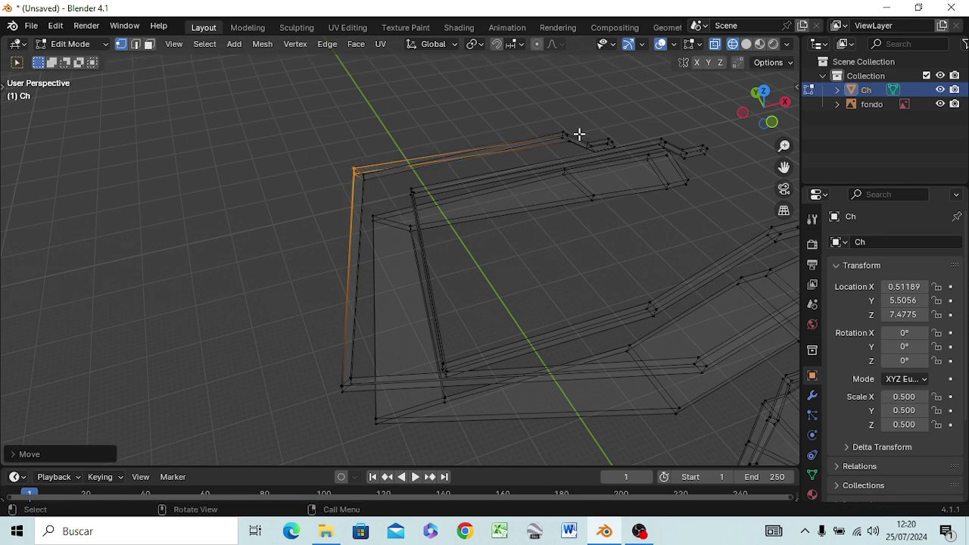
# Step: Move the top rail's end vertex about 1.6 m back along Y and upward
pyautogui.press('b')
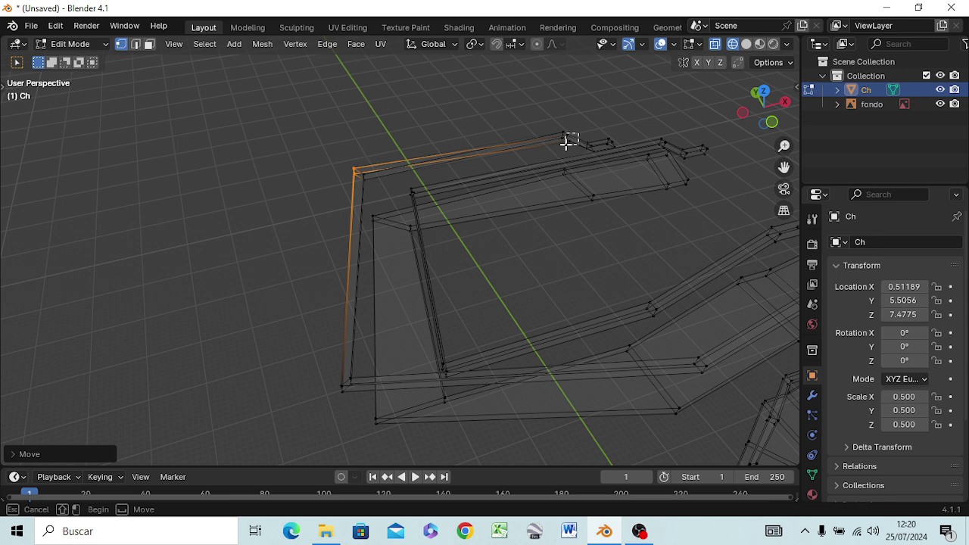
pyautogui.moveTo(568, 141); pyautogui.dragTo(567, 151)
pyautogui.press('g')
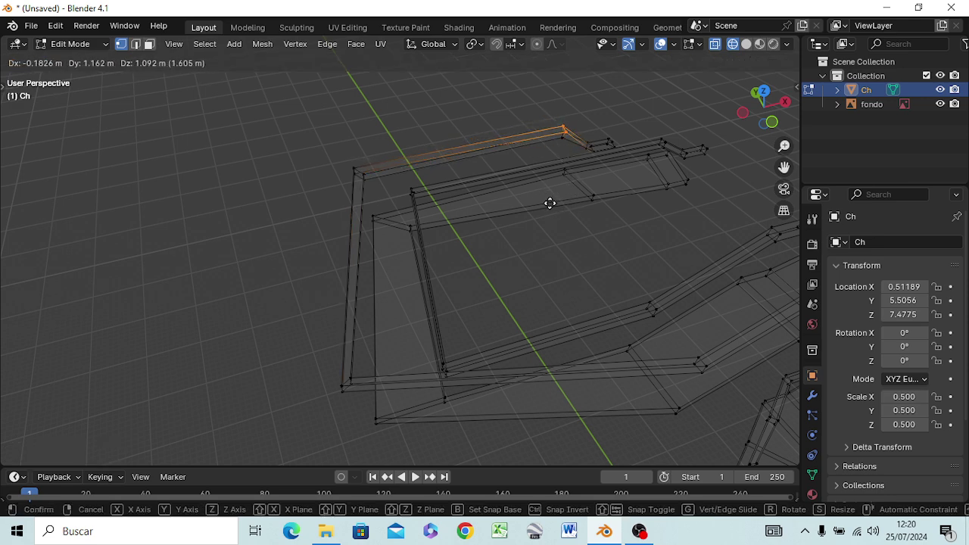
pyautogui.click(550, 202)
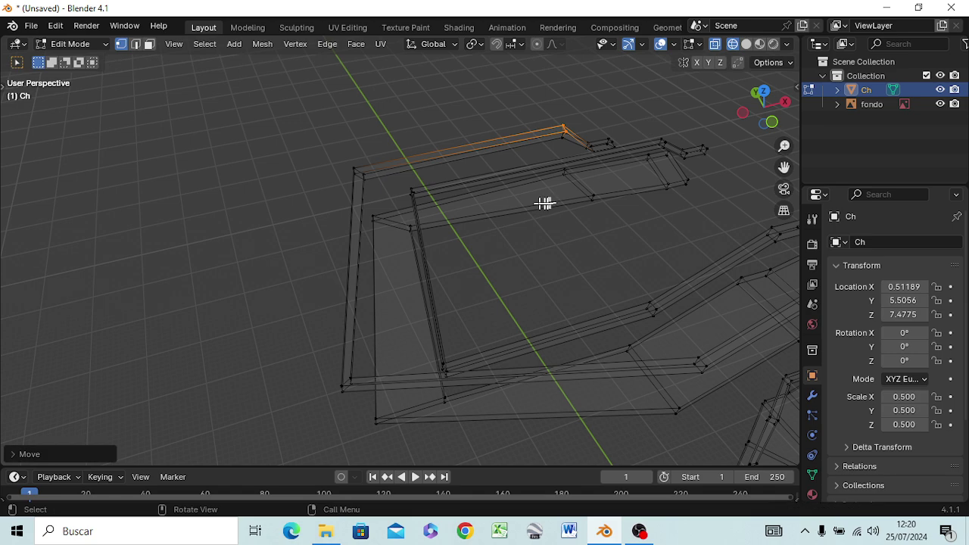
pyautogui.moveTo(547, 204)
pyautogui.mouseDown(button='middle')
pyautogui.moveTo(701, 200)
pyautogui.moveTo(707, 182)
pyautogui.mouseUp(button='middle')
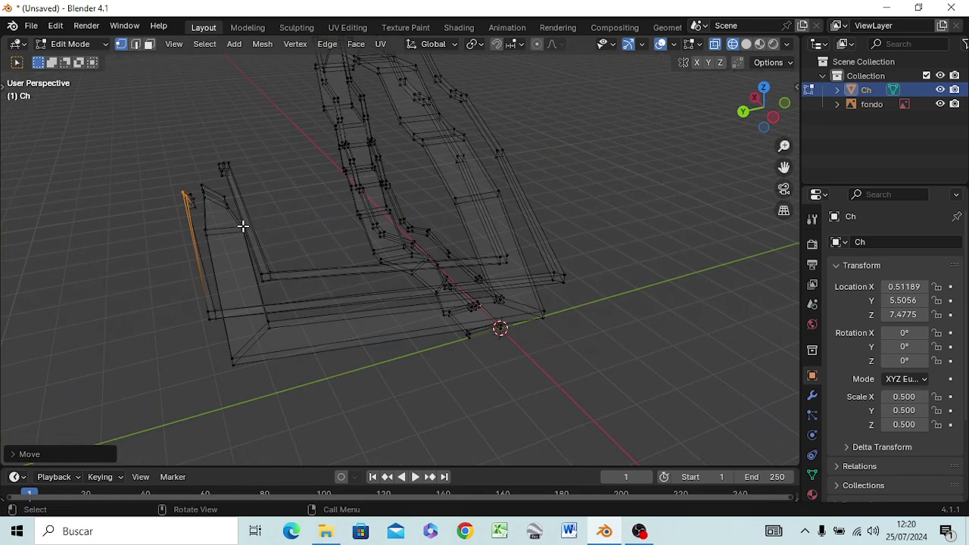
# Step: Move the left post edge about 2.26 m lower and along Y, then switch to Top view
pyautogui.press('g')
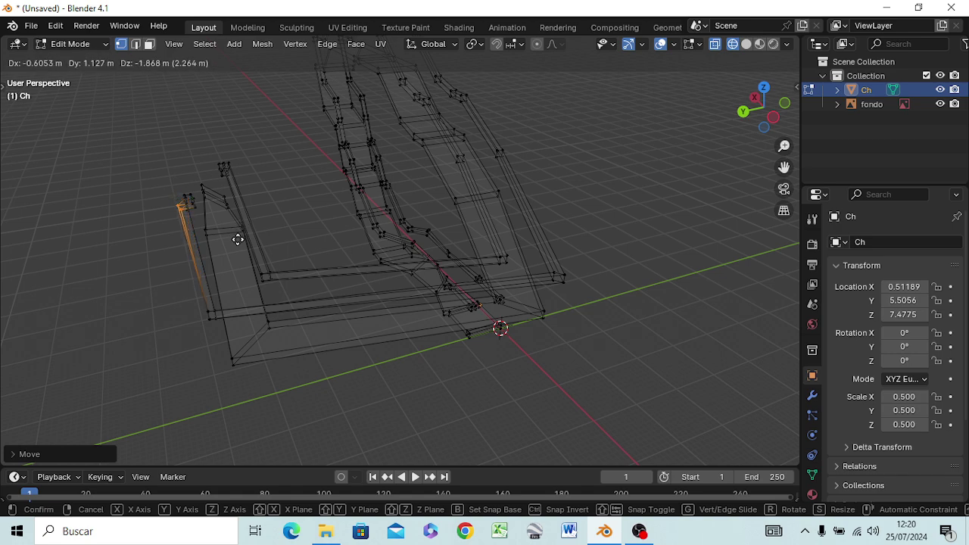
pyautogui.click(238, 239)
pyautogui.moveTo(216, 250); pyautogui.dragTo(245, 316, button='middle')
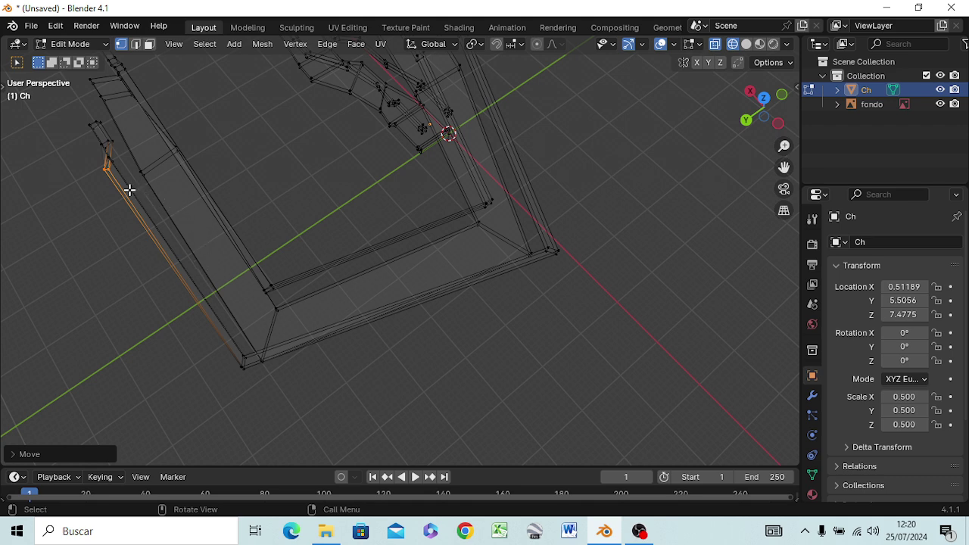
pyautogui.press('KP_7')
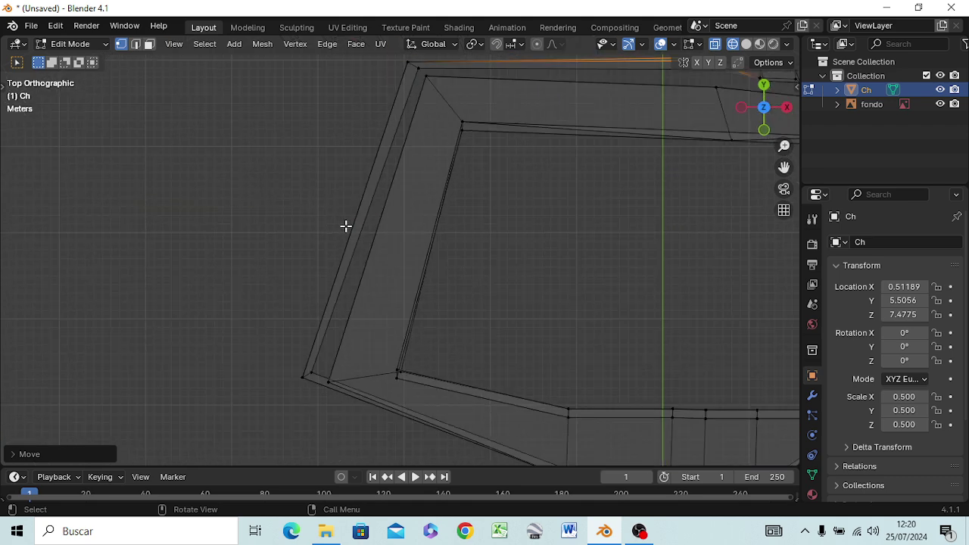
# Step: From Top view, align the top rail's small end segment and outermost vertex, shifting about 2.95 m along Y
pyautogui.moveTo(368, 199)
pyautogui.keyDown('shift'); pyautogui.mouseDown(button='middle')
pyautogui.moveTo(259, 272)
pyautogui.moveTo(43, 331)
pyautogui.mouseUp(button='middle'); pyautogui.keyUp('shift')
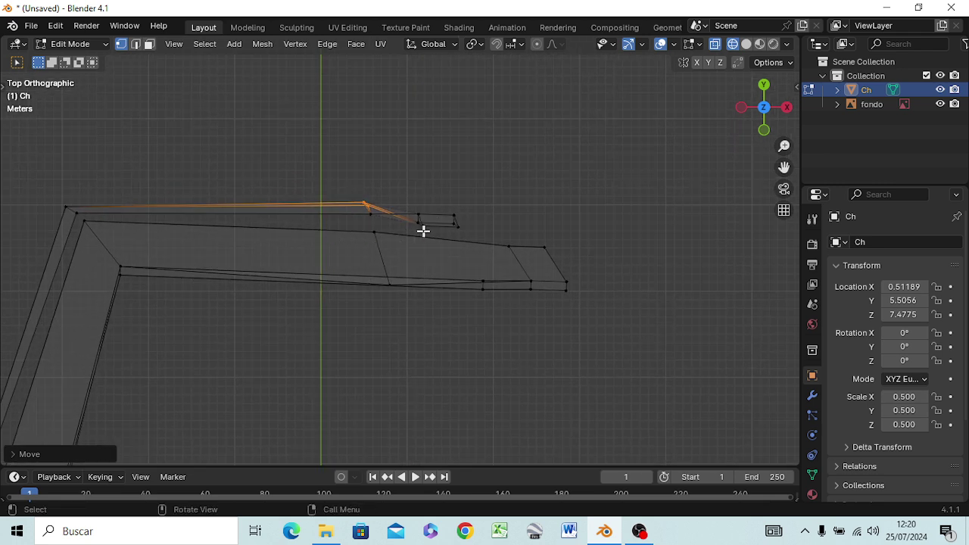
pyautogui.press('g')
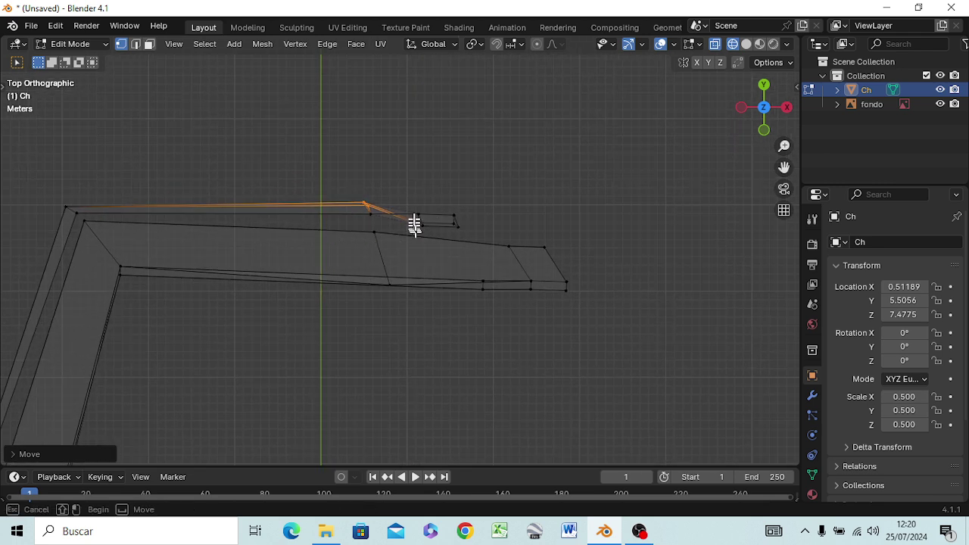
pyautogui.click(421, 225)
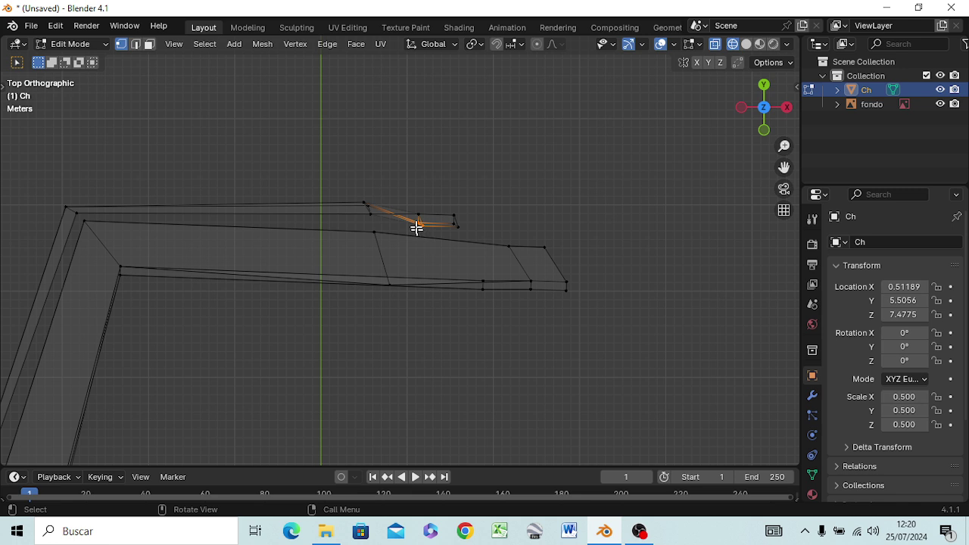
pyautogui.press('g')
pyautogui.click(419, 231)
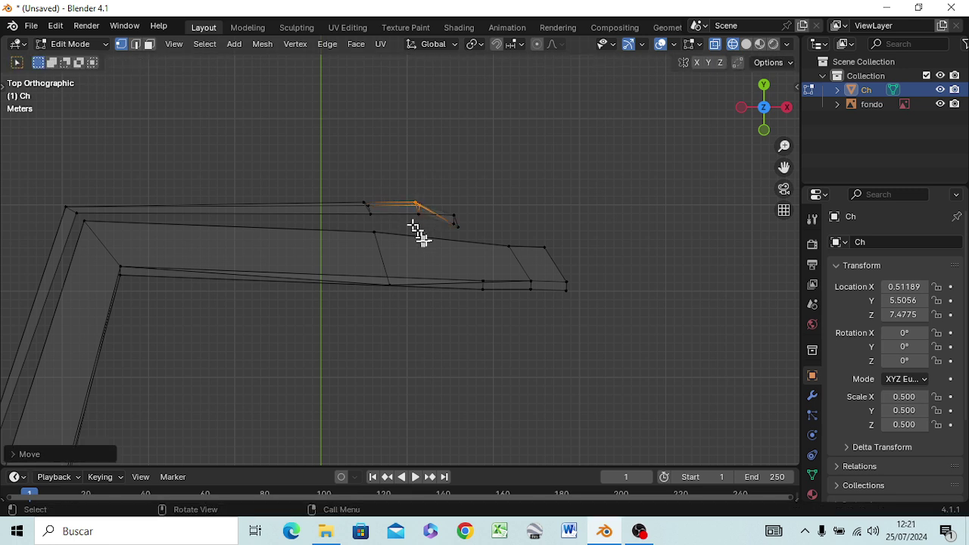
pyautogui.click(462, 230)
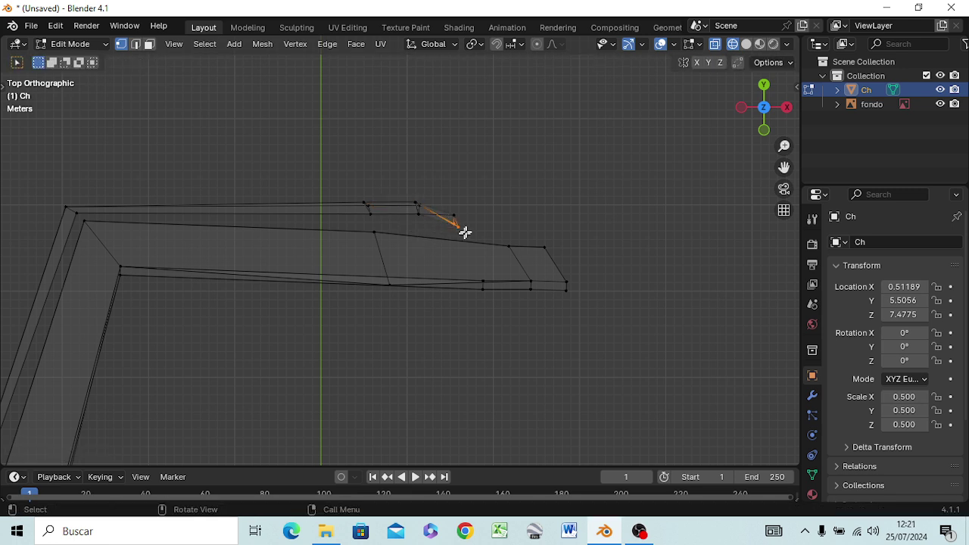
pyautogui.press('g')
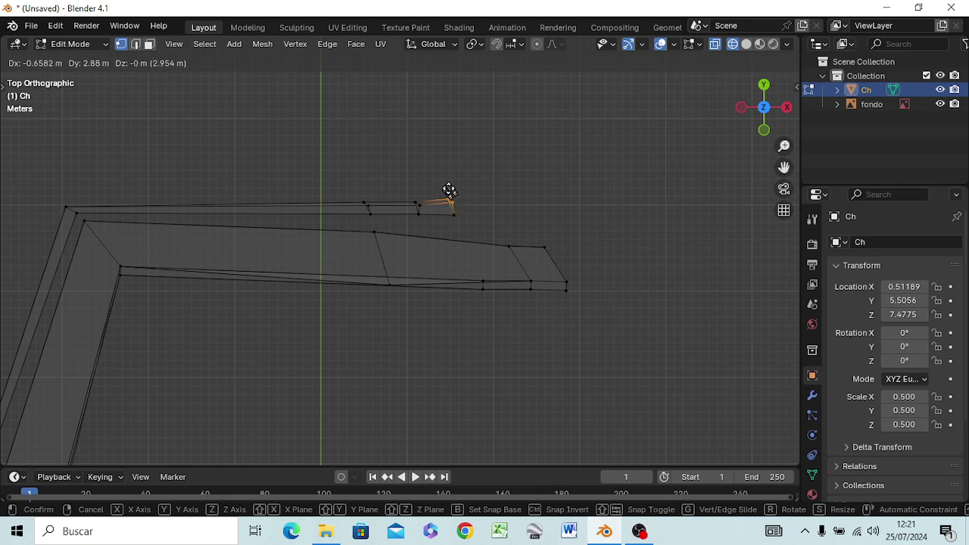
pyautogui.click(452, 196)
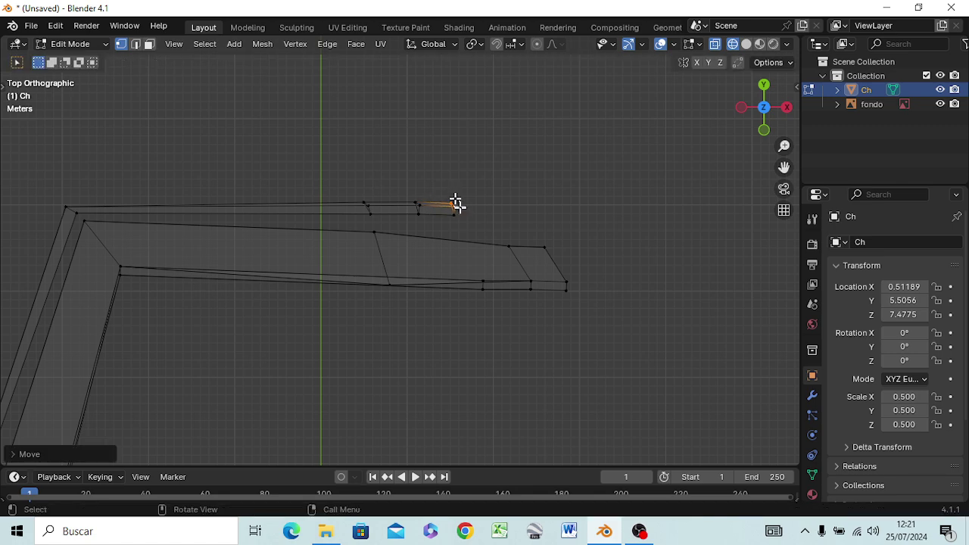
pyautogui.moveTo(470, 220); pyautogui.dragTo(290, 461, button='middle')
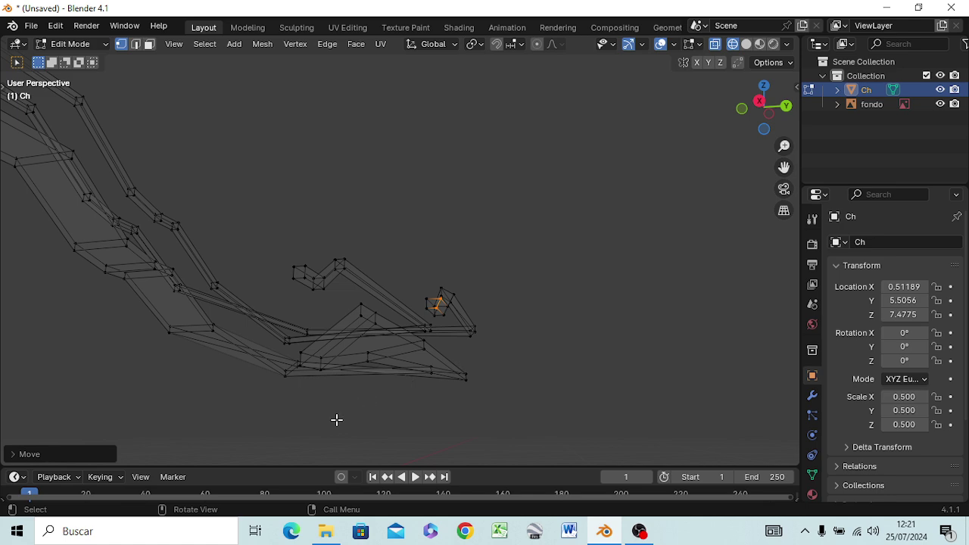
# Step: In Top view, adjust the long top rail vertex and the vertices near the bend
pyautogui.press('KP_7')
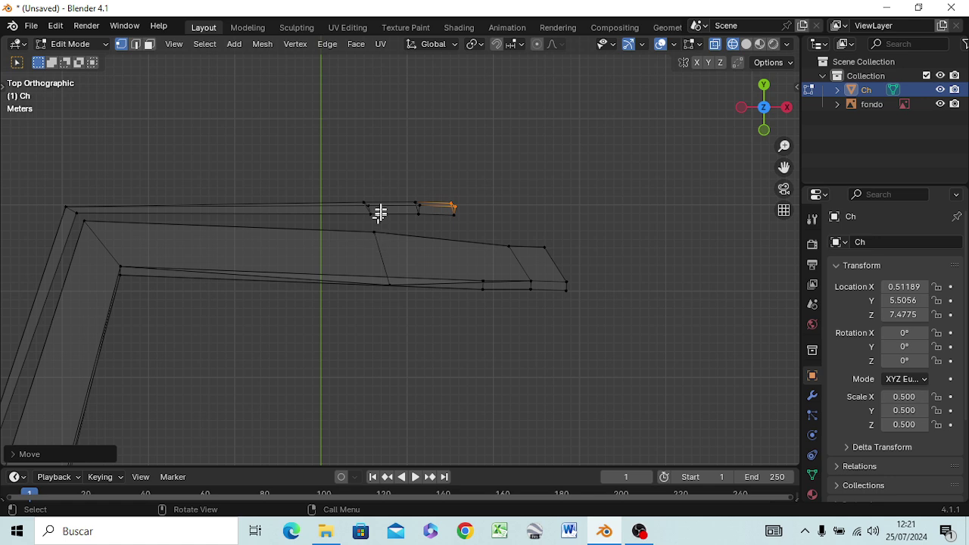
pyautogui.press('b')
pyautogui.moveTo(367, 223); pyautogui.dragTo(366, 227)
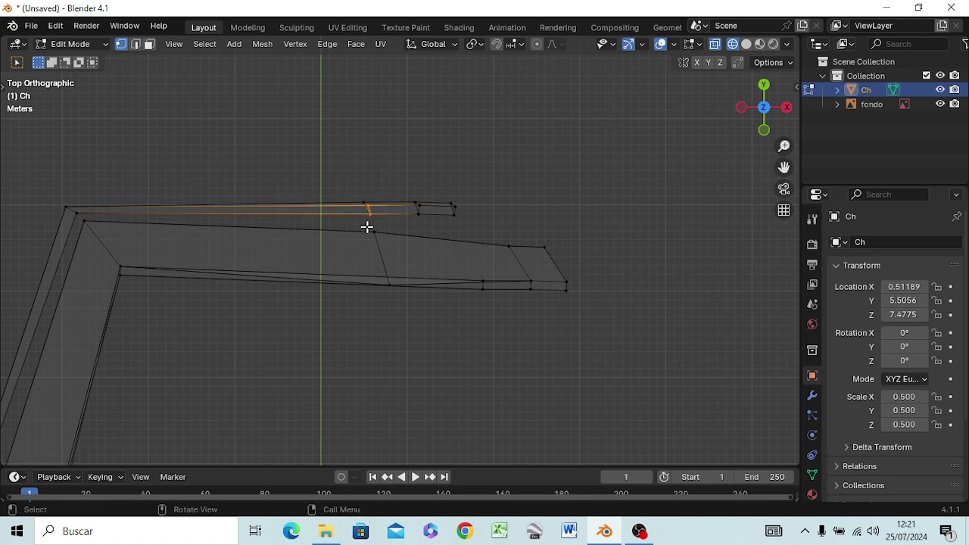
pyautogui.press('g')
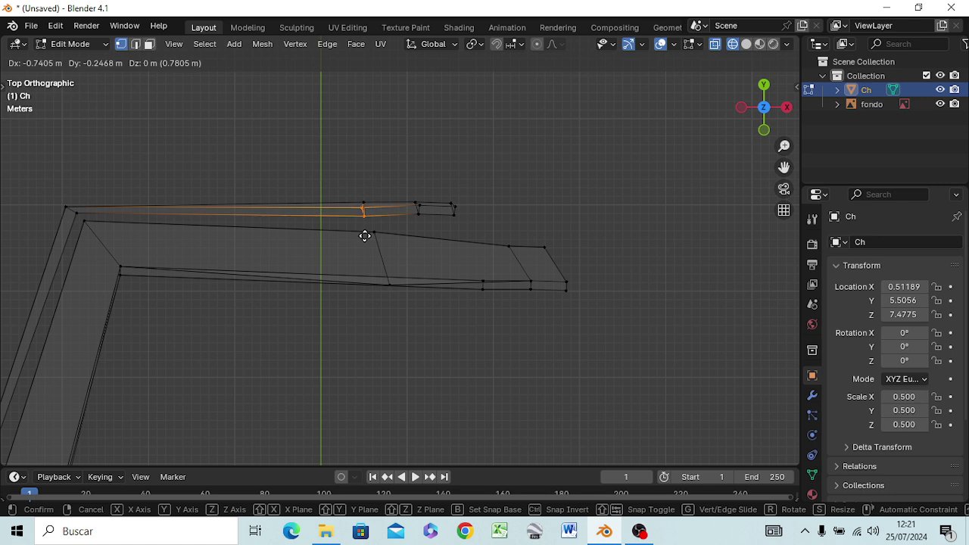
pyautogui.click(364, 234)
pyautogui.moveTo(357, 196); pyautogui.dragTo(376, 223)
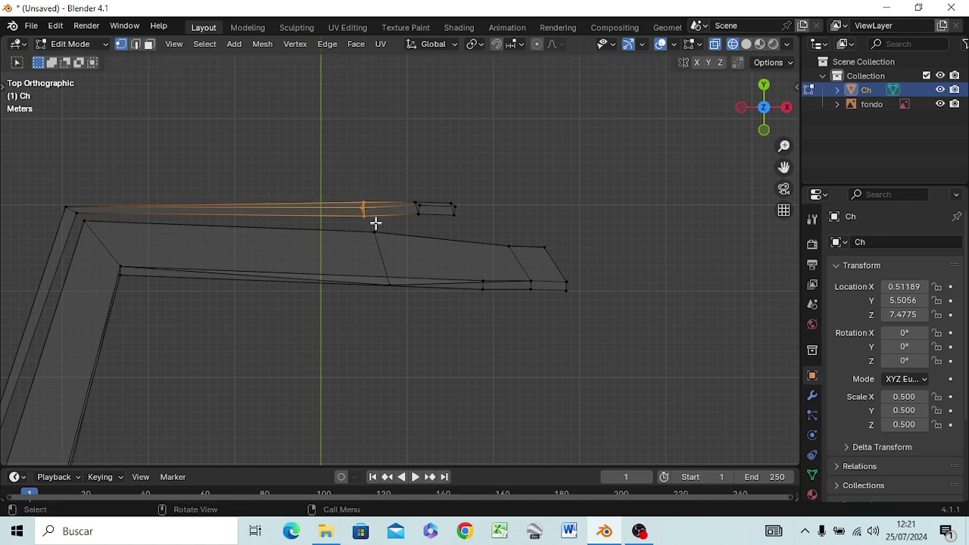
pyautogui.press('g')
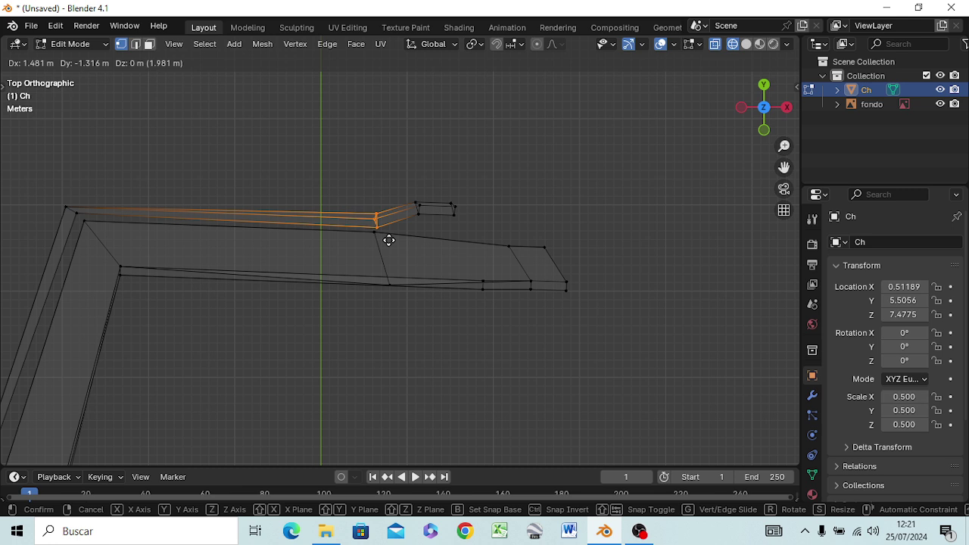
pyautogui.click(387, 241)
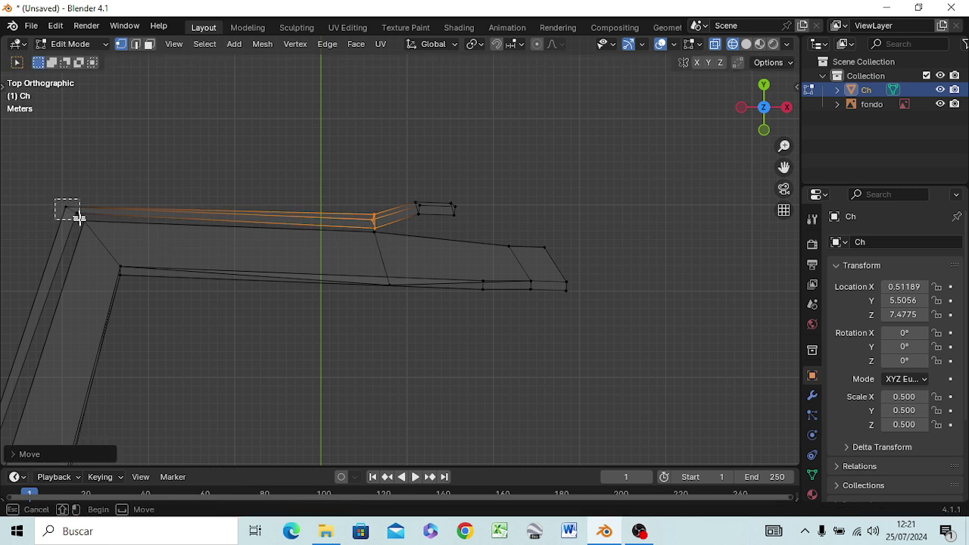
# Step: Move the rail's left corner vertex to a new position
pyautogui.moveTo(80, 218); pyautogui.dragTo(80, 219)
pyautogui.press('g')
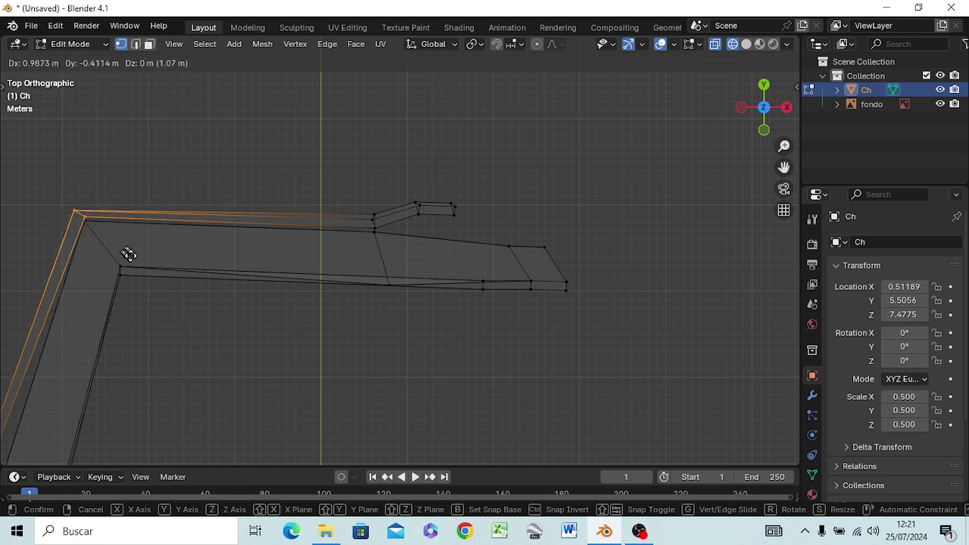
pyautogui.click(133, 259)
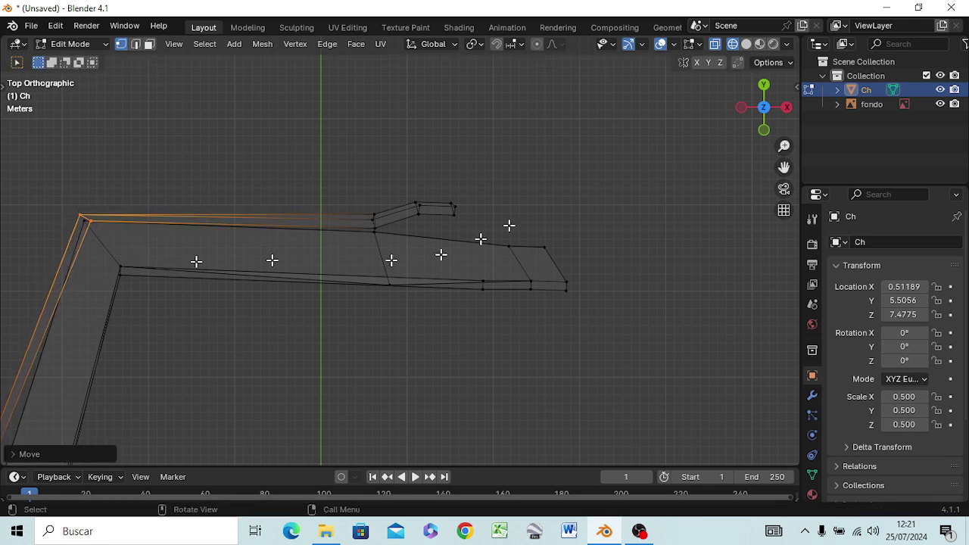
# Step: Move the small rail-end face about 11.29 m, mostly along X and partly along −Y
pyautogui.moveTo(405, 199); pyautogui.dragTo(427, 221)
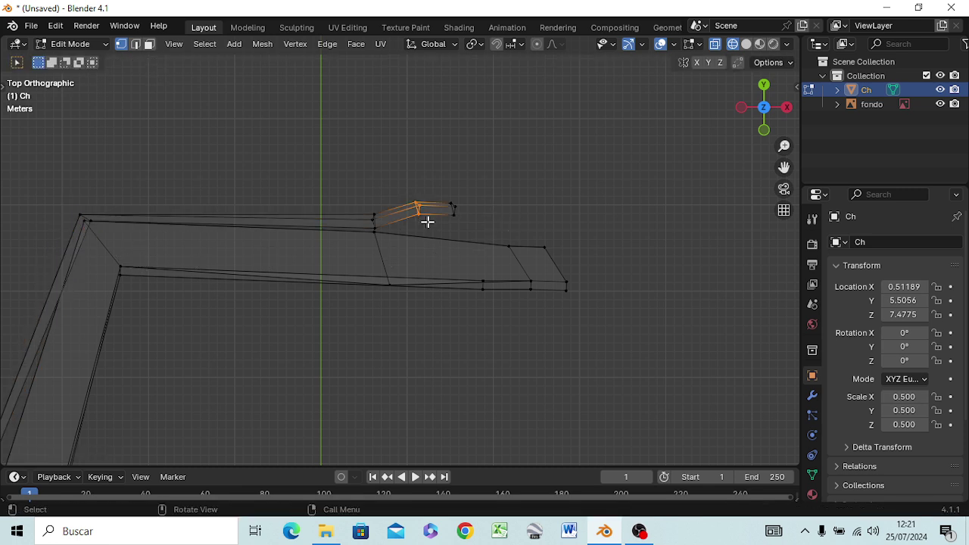
pyautogui.moveTo(414, 179); pyautogui.dragTo(475, 226)
pyautogui.press('g')
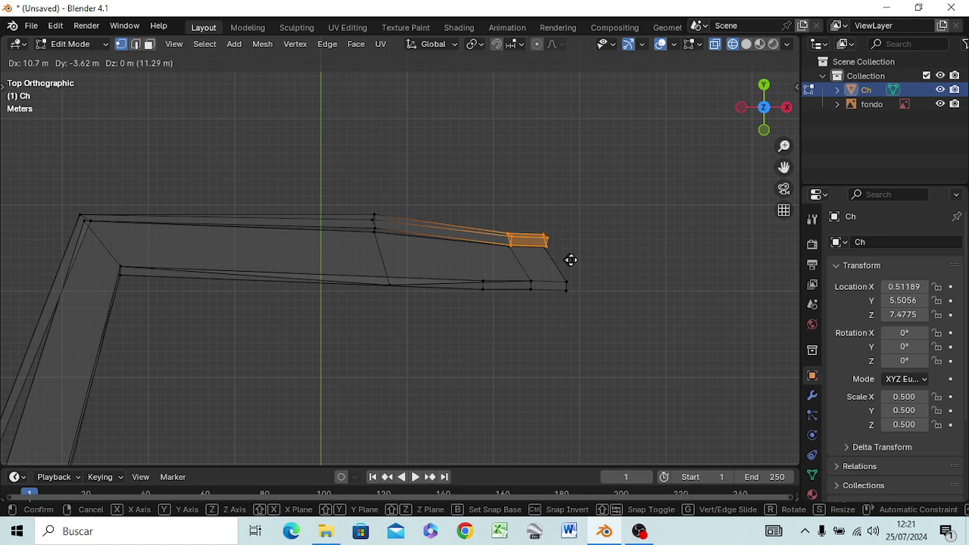
pyautogui.click(568, 264)
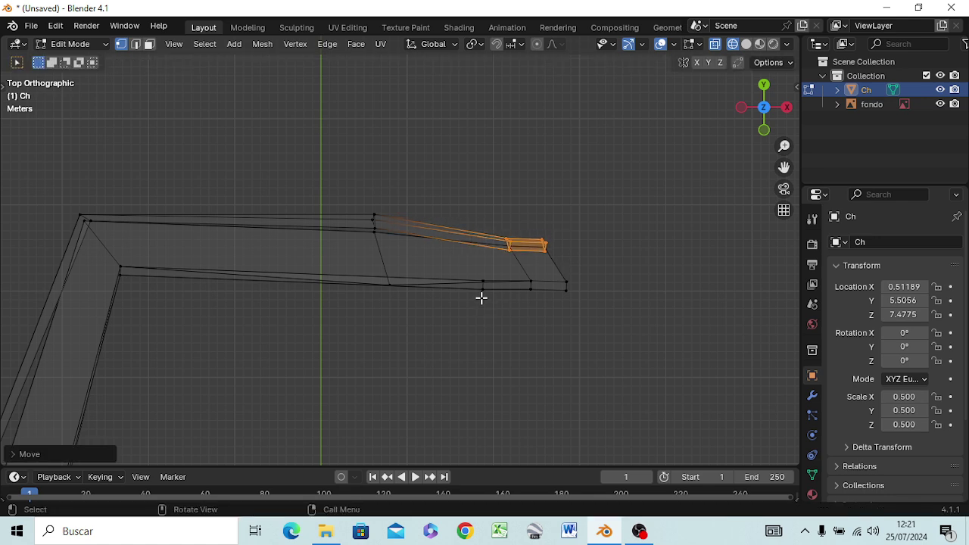
pyautogui.moveTo(395, 310)
pyautogui.mouseDown(button='middle')
pyautogui.moveTo(377, 188)
pyautogui.moveTo(356, 173)
pyautogui.moveTo(372, 173)
pyautogui.moveTo(373, 155)
pyautogui.mouseUp(button='middle')
# Step: Move the vertices at the dangling branch's end to a new depth
pyautogui.press('b')
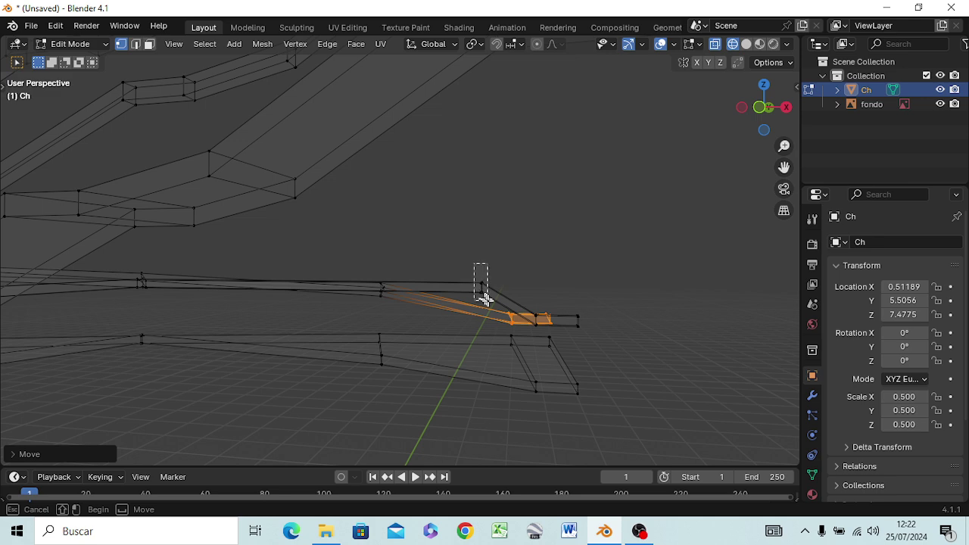
pyautogui.moveTo(474, 265); pyautogui.dragTo(485, 300)
pyautogui.press('g')
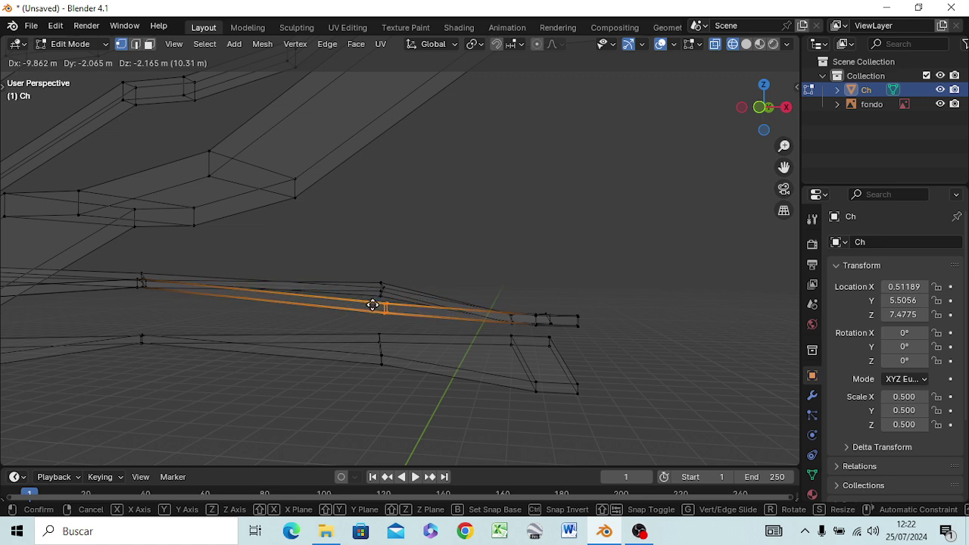
pyautogui.click(367, 309)
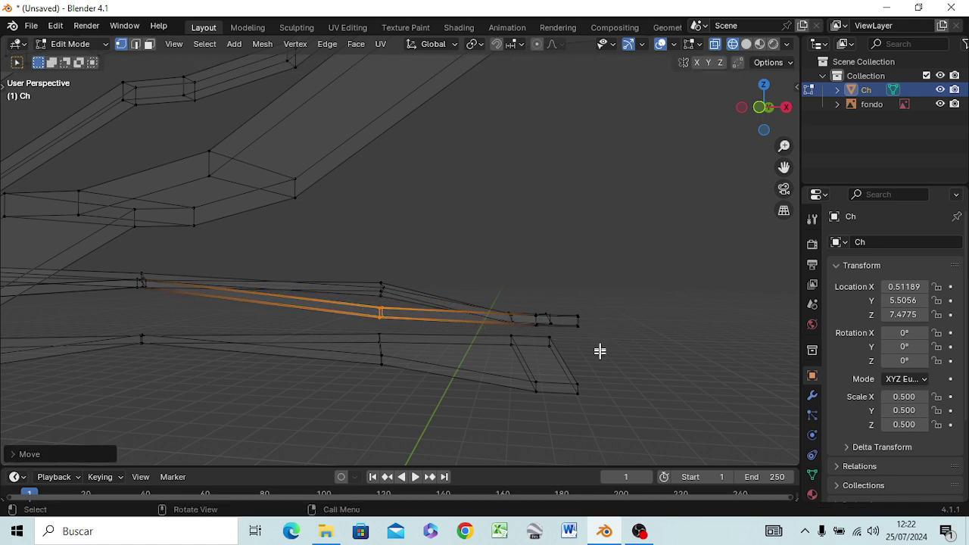
# Step: From another angle, reposition the edge at the branch's tip
pyautogui.moveTo(600, 351)
pyautogui.mouseDown(button='middle')
pyautogui.moveTo(552, 390)
pyautogui.moveTo(521, 391)
pyautogui.mouseUp(button='middle')
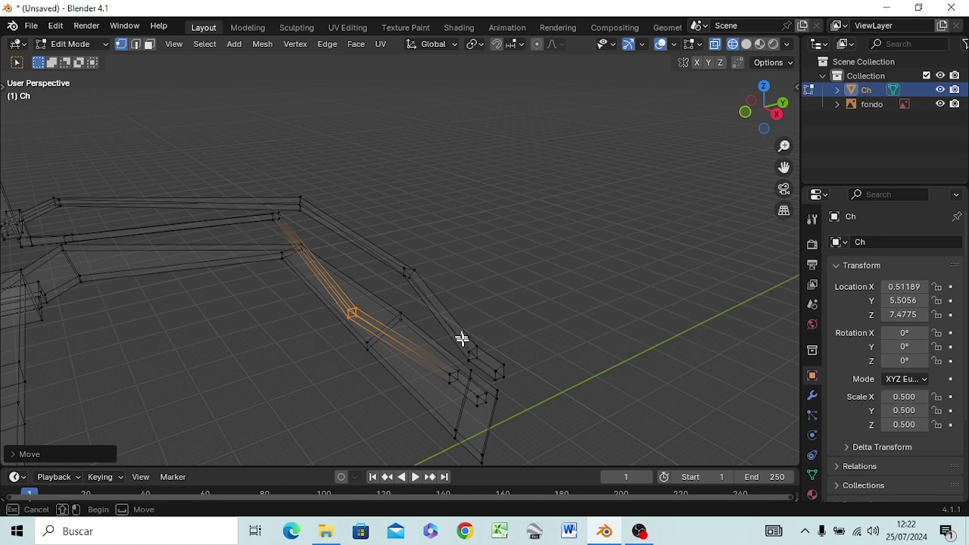
pyautogui.click(478, 357)
pyautogui.press('g')
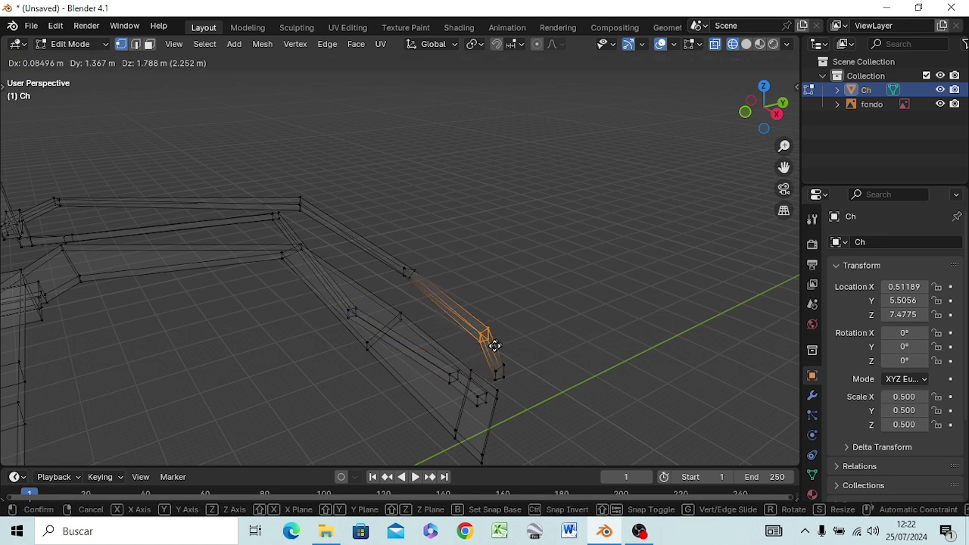
pyautogui.click(494, 350)
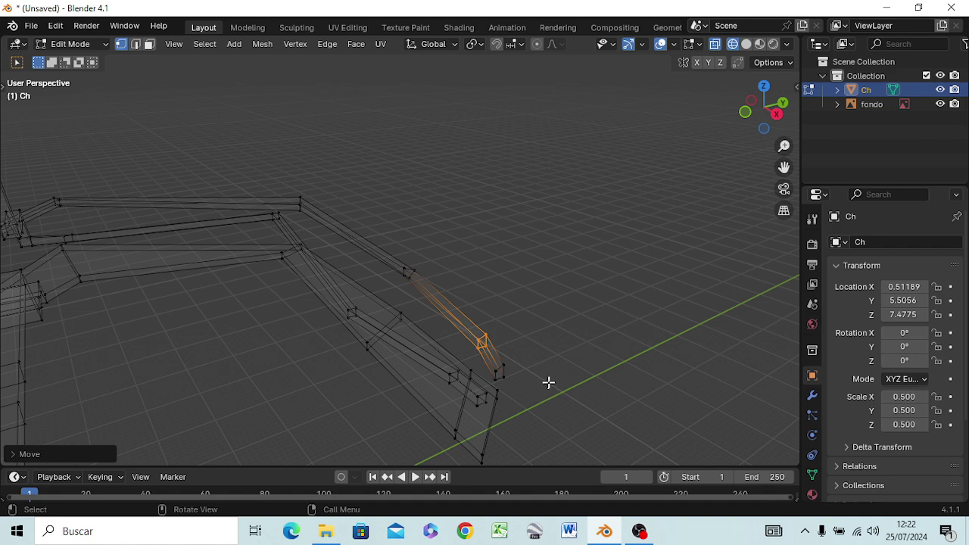
# Step: Move the branch's end face so it meets the neighbouring rail
pyautogui.moveTo(548, 383); pyautogui.dragTo(552, 386, button='middle')
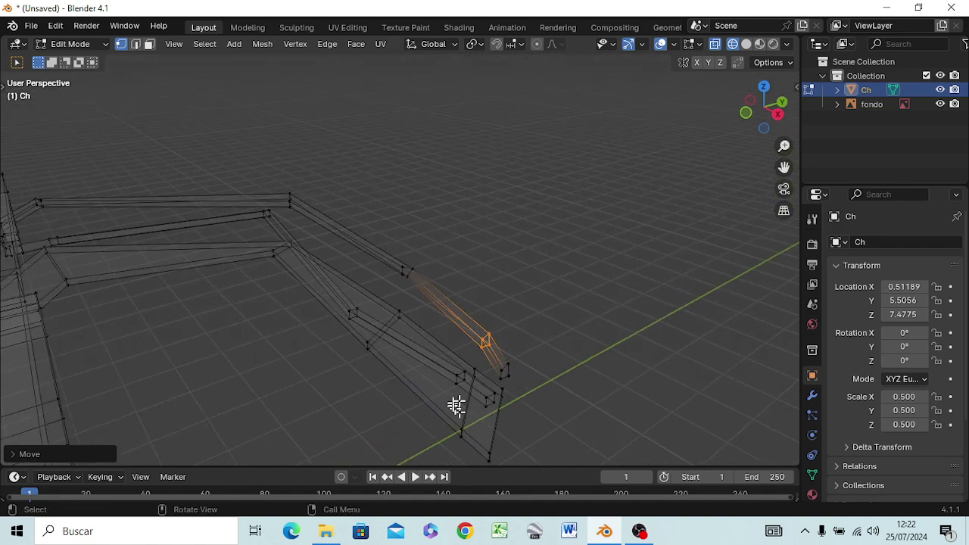
pyautogui.moveTo(481, 391); pyautogui.dragTo(503, 416)
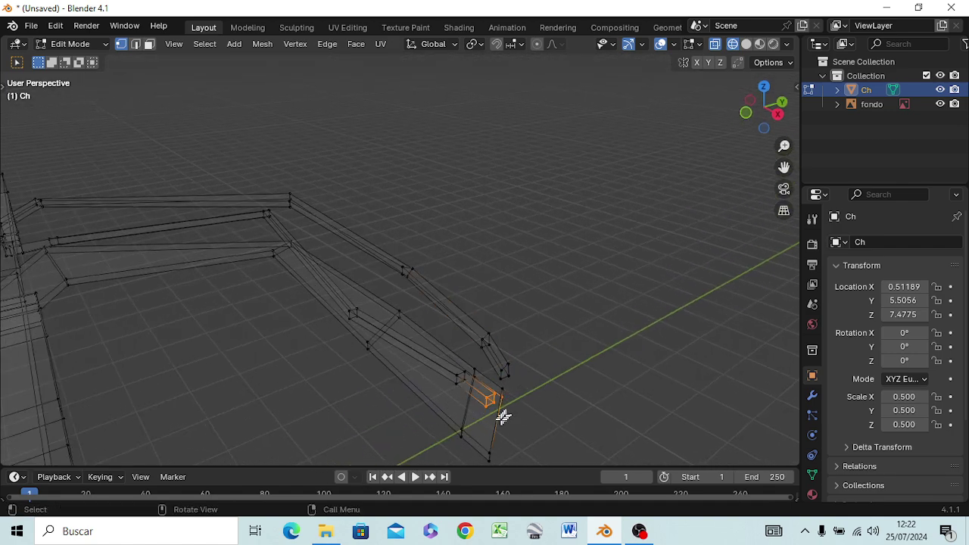
pyautogui.moveTo(495, 362); pyautogui.dragTo(527, 385)
pyautogui.press('g')
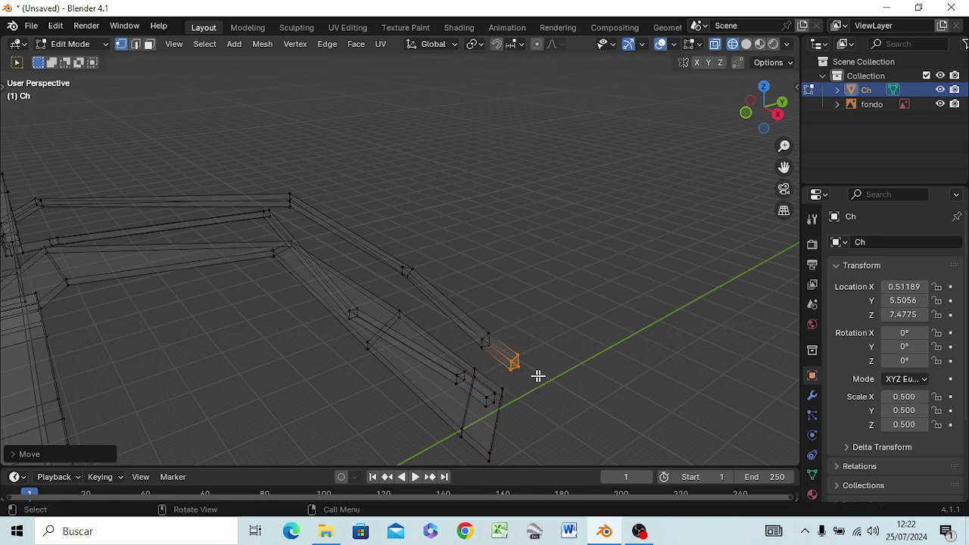
pyautogui.click(538, 375)
pyautogui.scroll(-3, 374, 375)
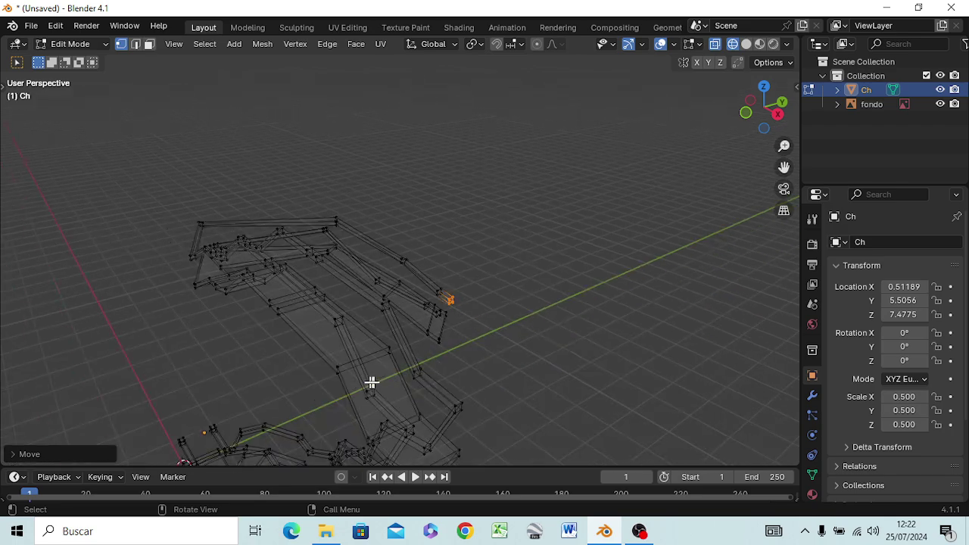
pyautogui.scroll(-2, 382, 383)
pyautogui.moveTo(404, 378)
pyautogui.mouseDown(button='middle')
pyautogui.moveTo(385, 424)
pyautogui.moveTo(331, 417)
pyautogui.moveTo(294, 363)
pyautogui.moveTo(310, 401)
pyautogui.moveTo(433, 399)
pyautogui.moveTo(476, 357)
pyautogui.moveTo(476, 310)
pyautogui.moveTo(458, 306)
pyautogui.moveTo(429, 372)
pyautogui.moveTo(439, 376)
pyautogui.moveTo(502, 320)
pyautogui.mouseUp(button='middle')
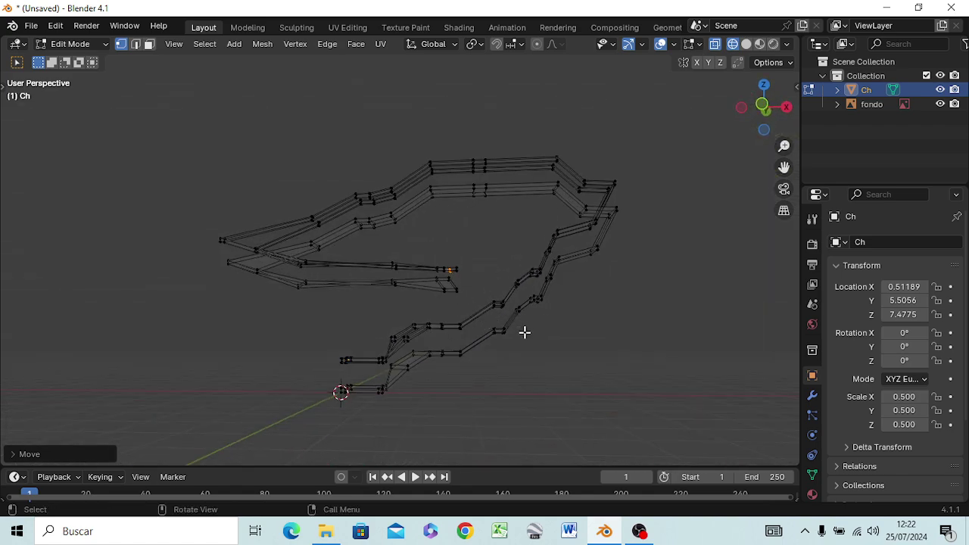
# Step: Switch the viewport to Solid shading and orbit to inspect the railing from above
pyautogui.press('z')
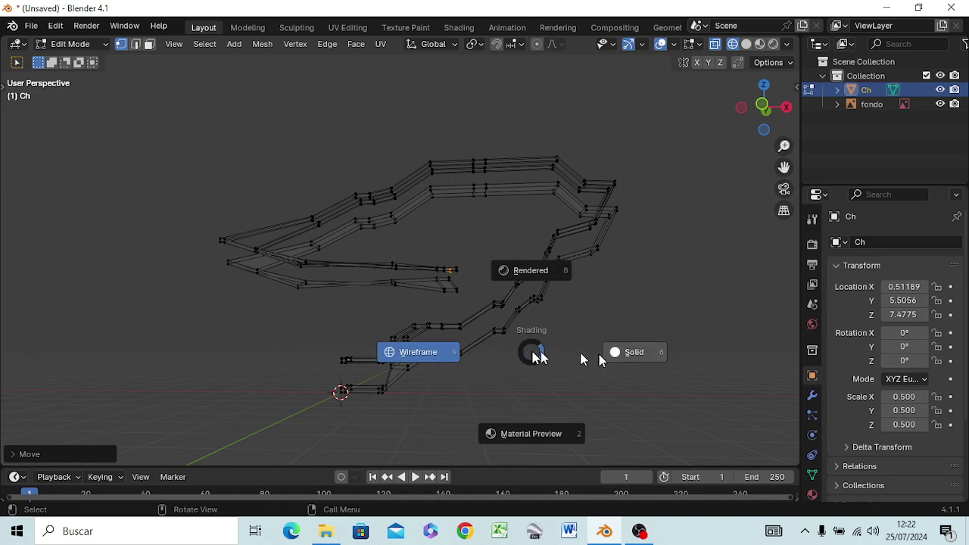
pyautogui.click(622, 354)
pyautogui.moveTo(586, 348)
pyautogui.mouseDown(button='middle')
pyautogui.moveTo(379, 384)
pyautogui.moveTo(511, 426)
pyautogui.moveTo(598, 356)
pyautogui.moveTo(591, 337)
pyautogui.mouseUp(button='middle')
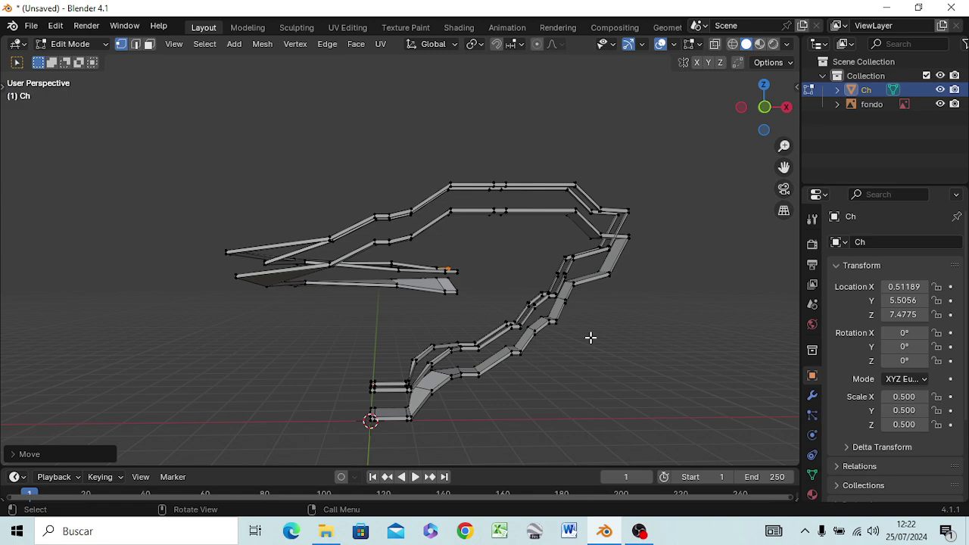
pyautogui.moveTo(280, 338)
pyautogui.mouseDown(button='middle')
pyautogui.moveTo(316, 281)
pyautogui.moveTo(275, 357)
pyautogui.moveTo(252, 356)
pyautogui.moveTo(209, 328)
pyautogui.moveTo(182, 272)
pyautogui.moveTo(59, 180)
pyautogui.moveTo(9, 186)
pyautogui.moveTo(17, 191)
pyautogui.mouseUp(button='middle')
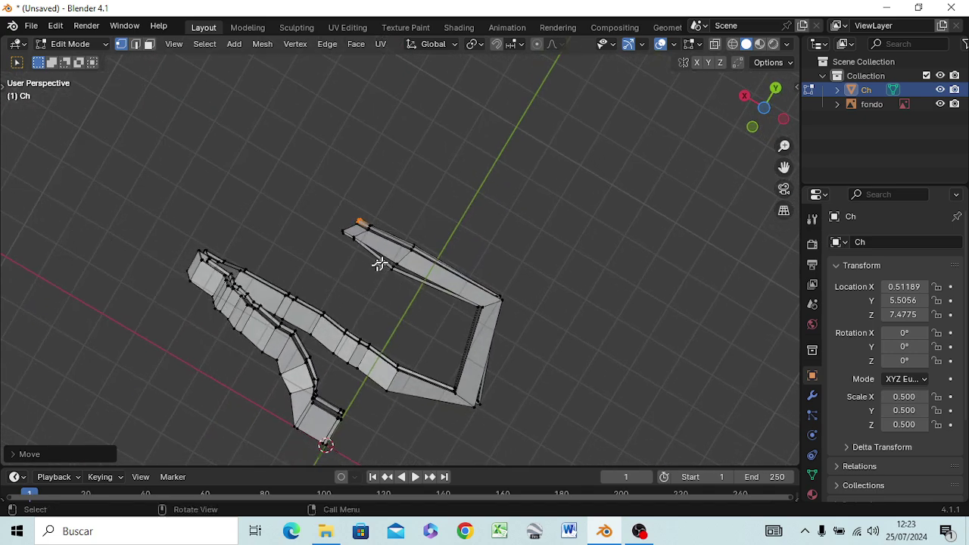
# Step: Move the middle vertex of the pointed branch's inner edge about 1.29 m, bending that edge
pyautogui.press('b')
pyautogui.moveTo(391, 273); pyautogui.dragTo(395, 276)
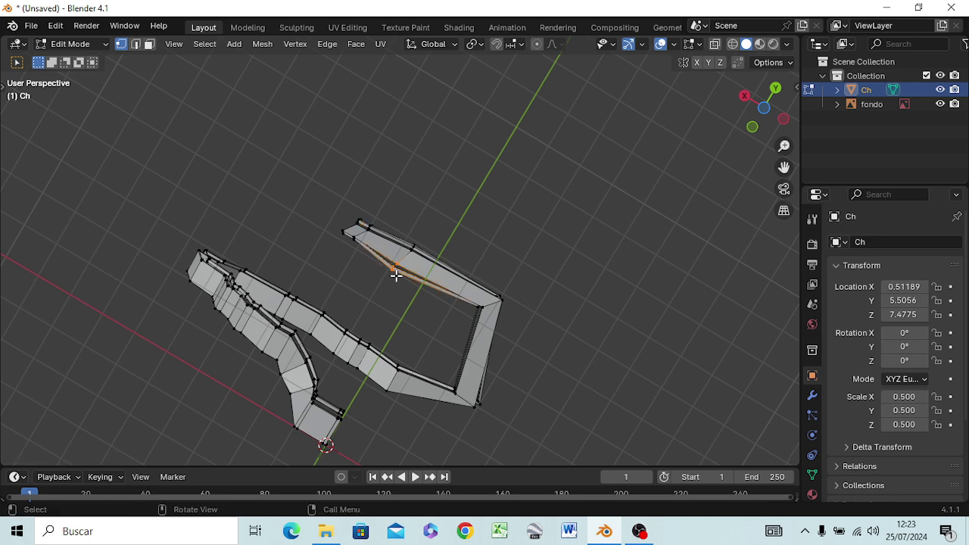
pyautogui.click(387, 284)
pyautogui.scroll(3, 387, 285)
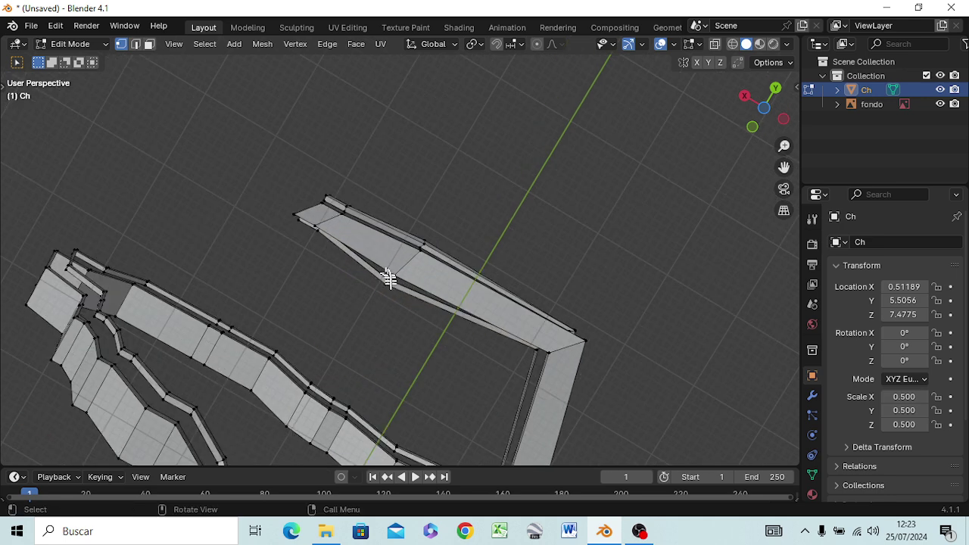
pyautogui.scroll(2, 390, 286)
pyautogui.press('b')
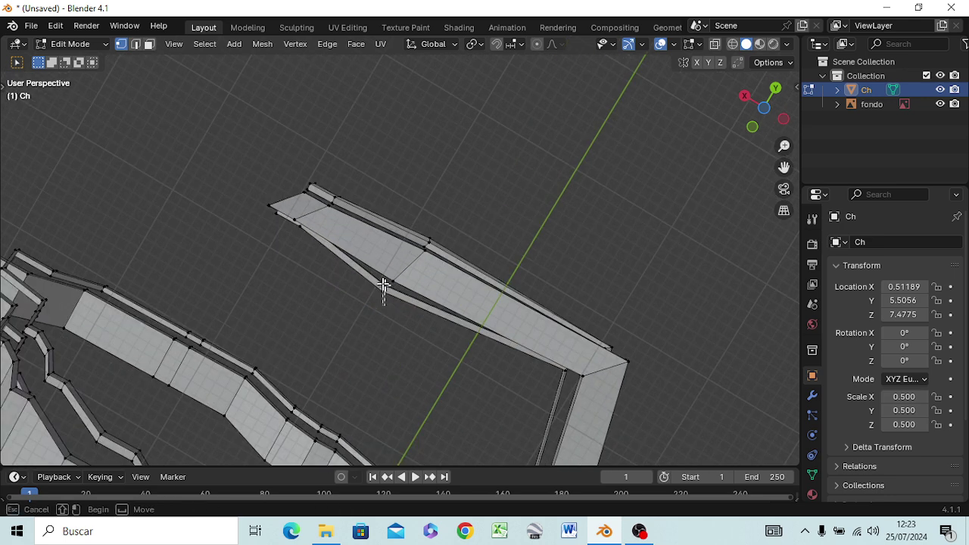
pyautogui.moveTo(374, 282); pyautogui.dragTo(375, 287)
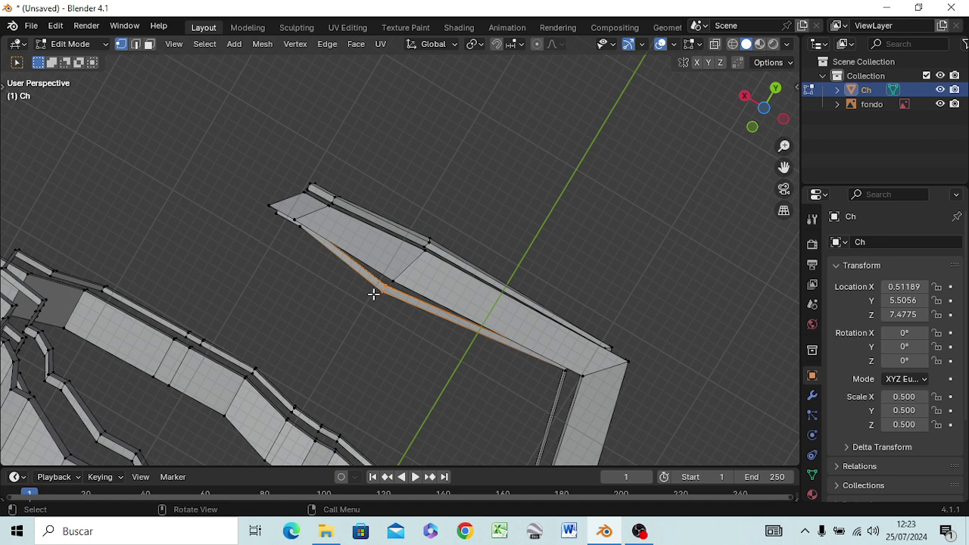
pyautogui.press('g')
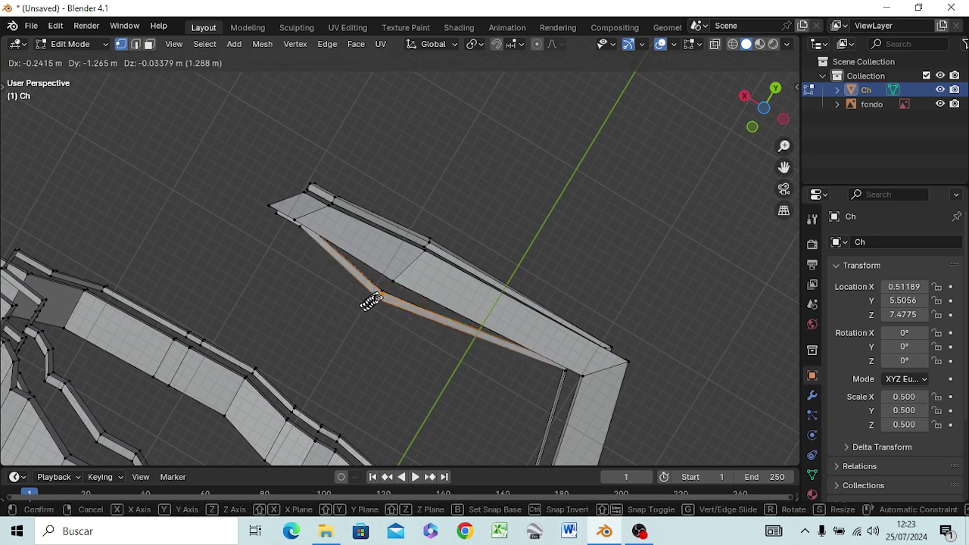
pyautogui.click(370, 300)
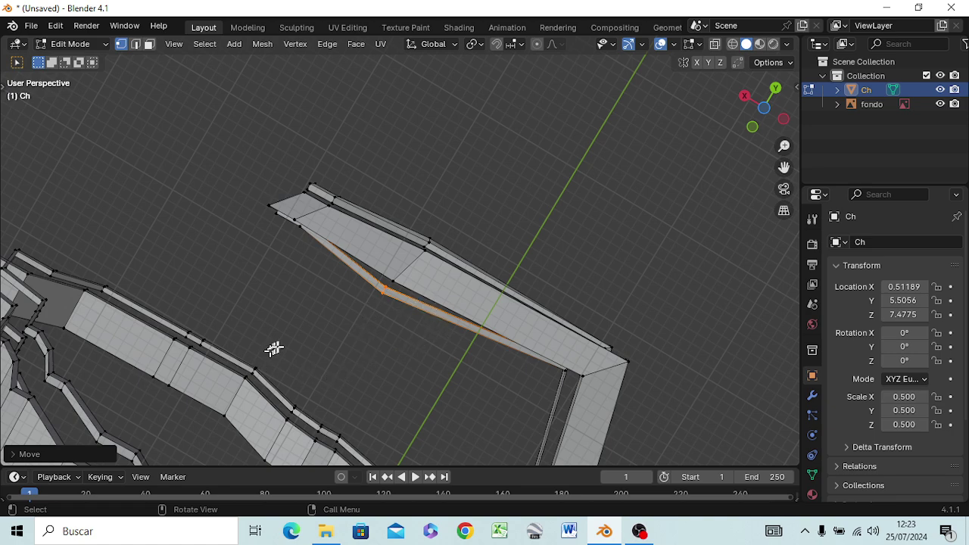
pyautogui.moveTo(275, 350)
pyautogui.mouseDown(button='middle')
pyautogui.moveTo(290, 379)
pyautogui.moveTo(381, 465)
pyautogui.moveTo(476, 108)
pyautogui.moveTo(549, 104)
pyautogui.moveTo(512, 89)
pyautogui.mouseUp(button='middle')
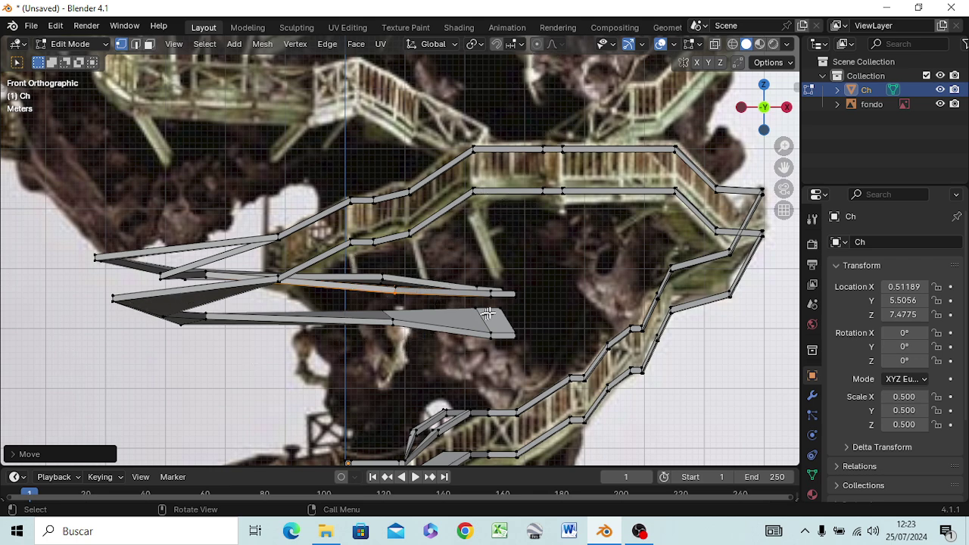
# Step: Select the two short rail edges at the bottom of the lower stairway
pyautogui.scroll(-4, 489, 313)
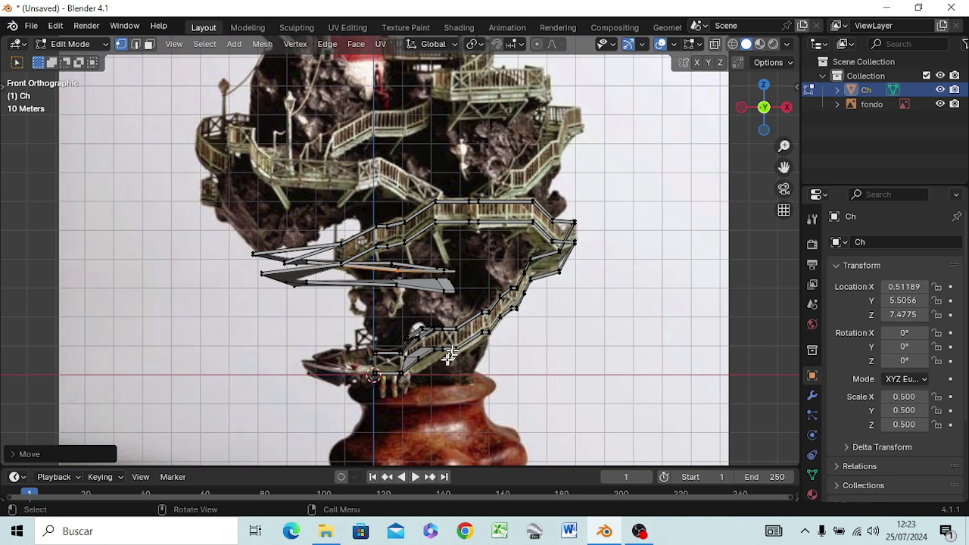
pyautogui.scroll(4, 449, 356)
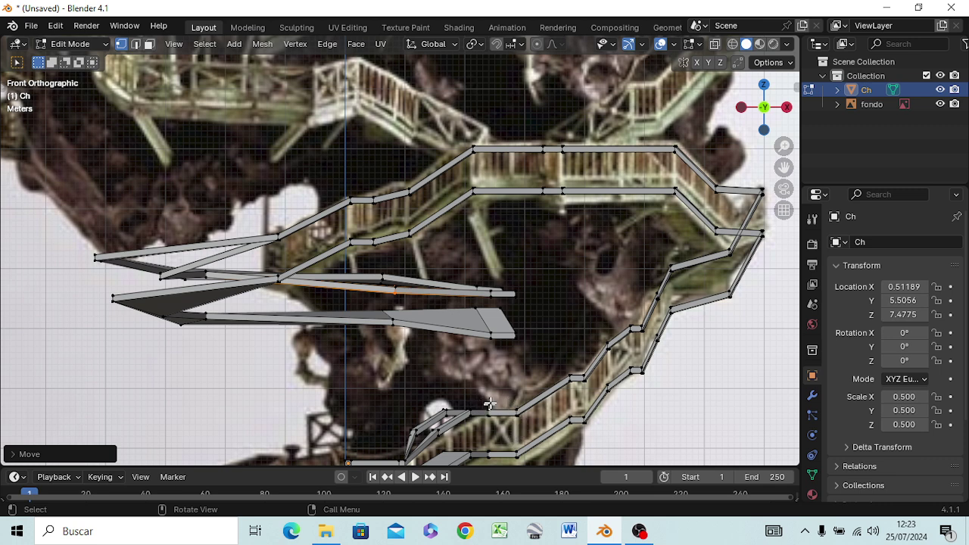
pyautogui.moveTo(482, 400); pyautogui.dragTo(536, 465)
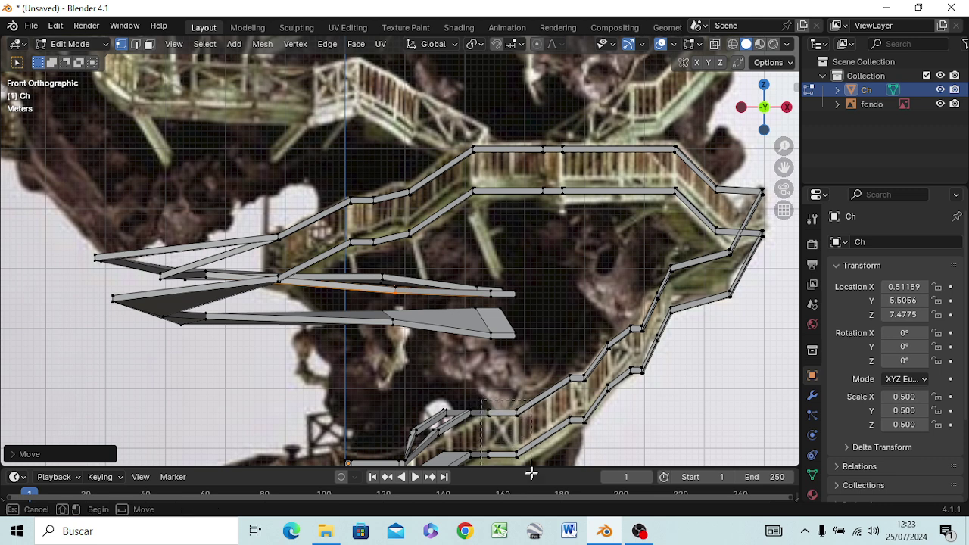
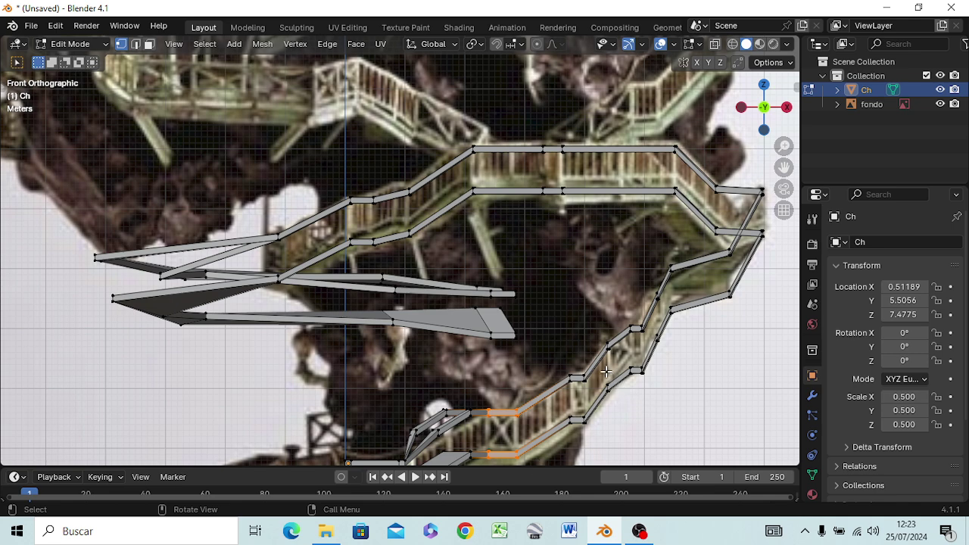
# Step: Switch to top view with wireframe shading and centre the whole mesh
pyautogui.press('KP_7')
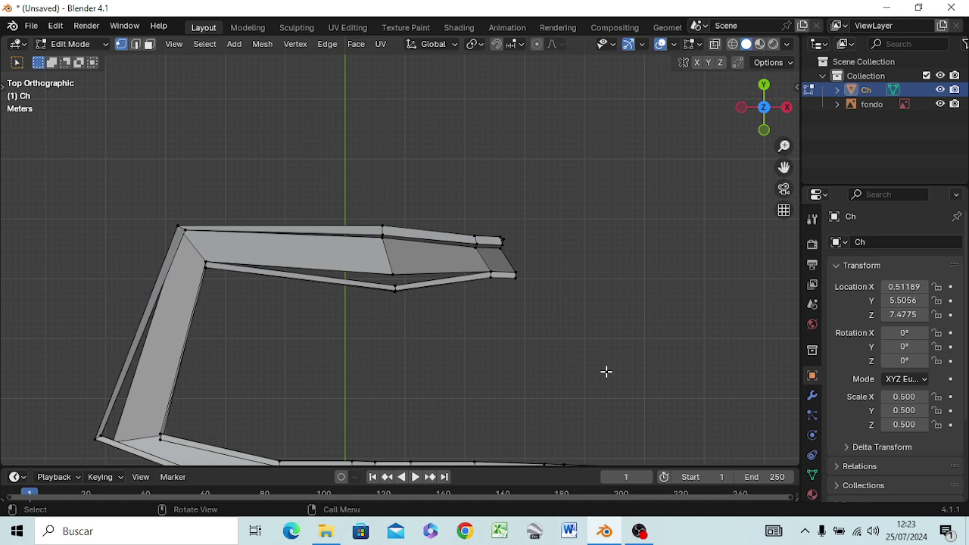
pyautogui.scroll(-3, 606, 371)
pyautogui.keyDown('shift'); pyautogui.moveTo(567, 433); pyautogui.dragTo(584, 346, button='middle'); pyautogui.keyUp('shift')
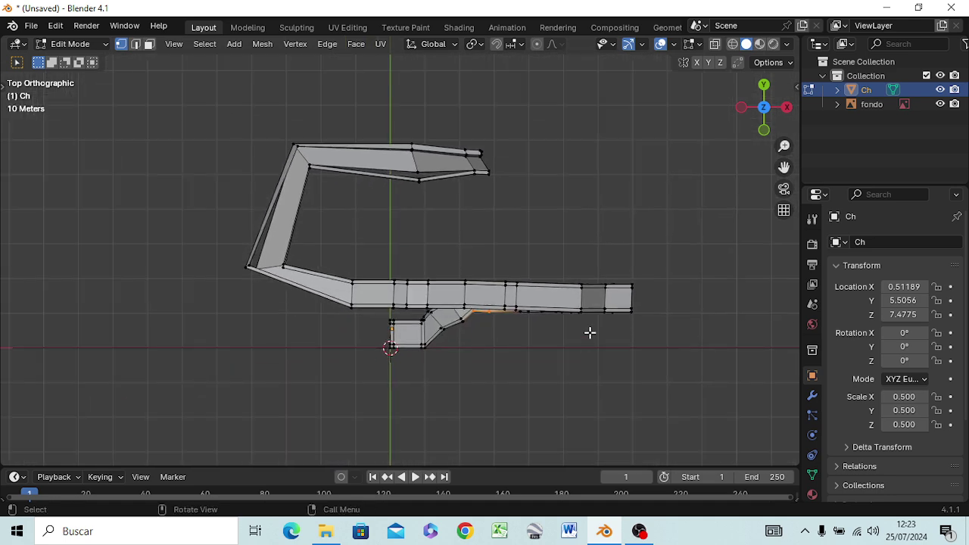
pyautogui.press('z')
pyautogui.click(492, 333)
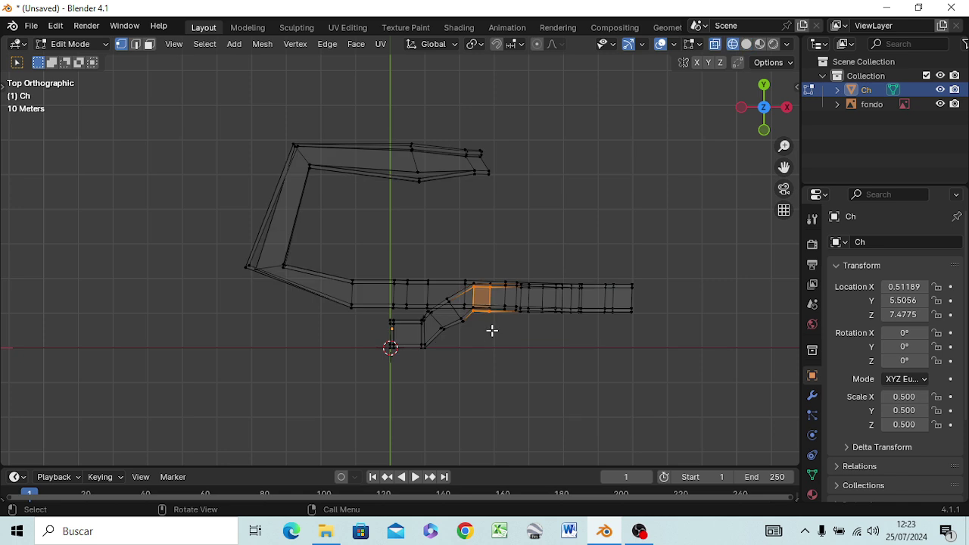
# Step: Shift the small junction walkway face and rotate it about -24 degrees in plan
pyautogui.press('g')
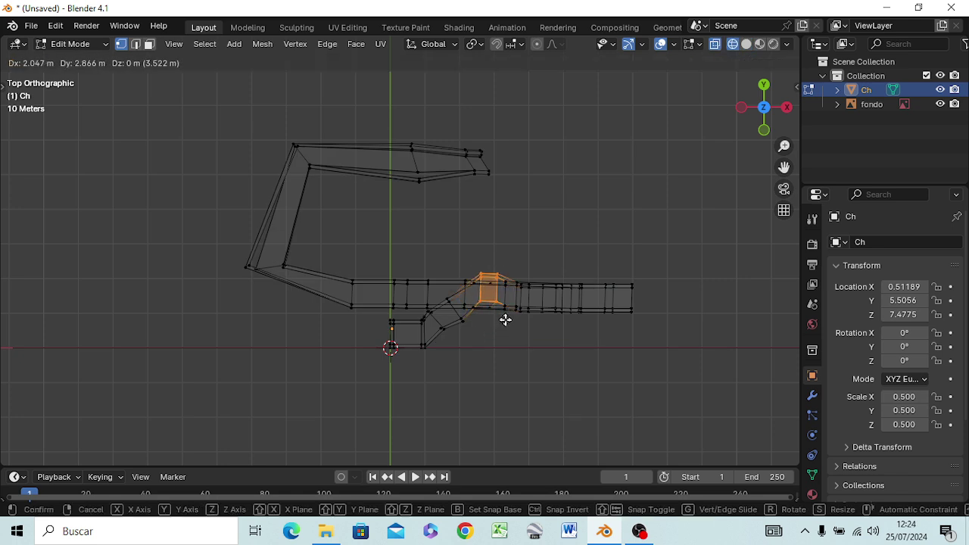
pyautogui.click(504, 321)
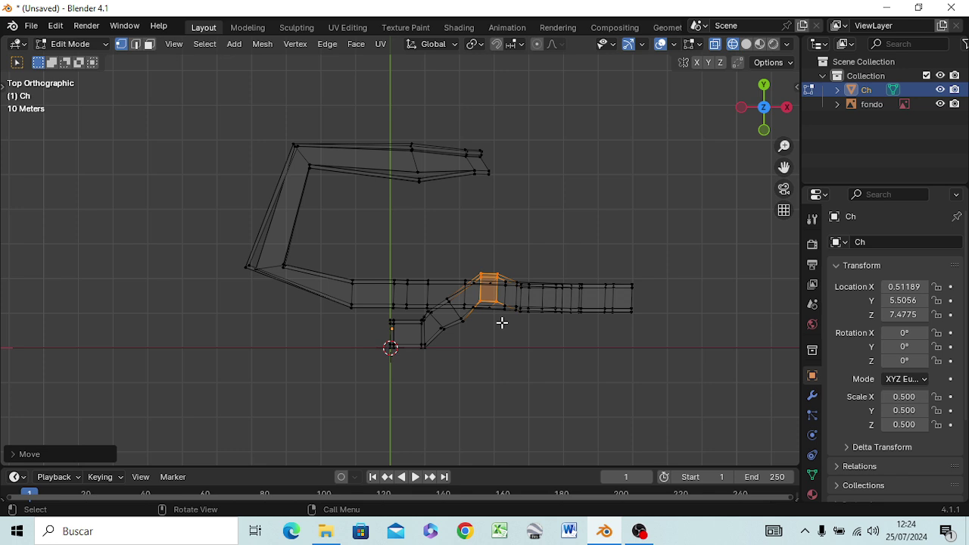
pyautogui.press('r')
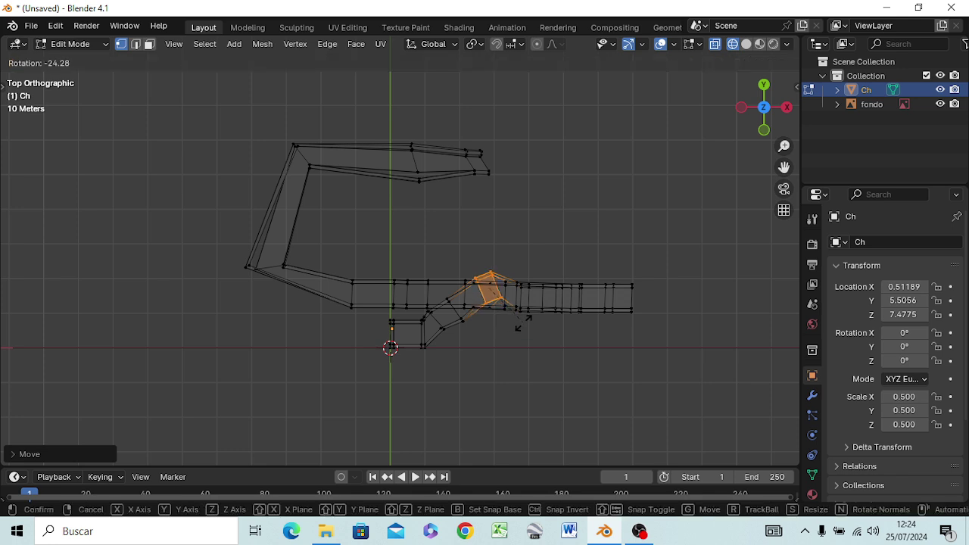
pyautogui.click(522, 323)
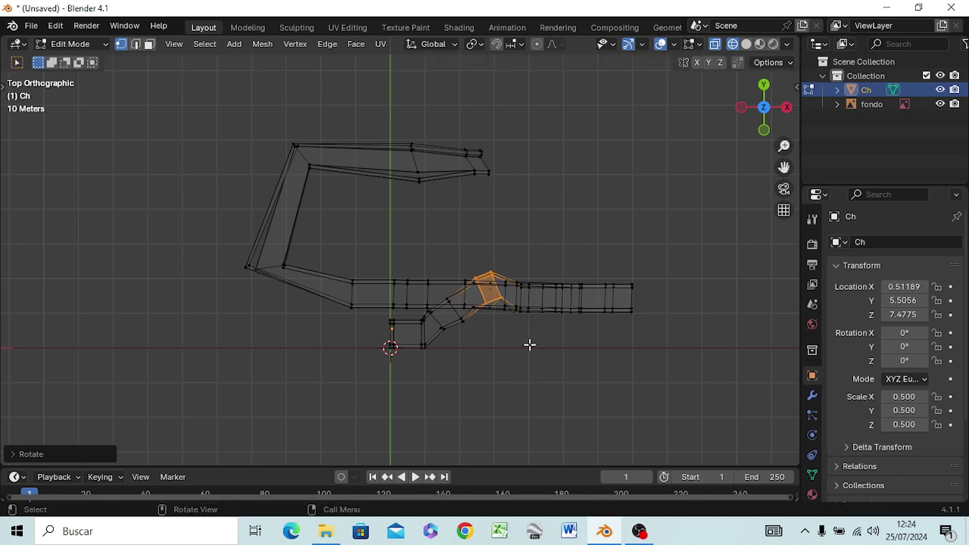
pyautogui.moveTo(529, 345)
pyautogui.mouseDown(button='middle')
pyautogui.moveTo(512, 349)
pyautogui.moveTo(504, 452)
pyautogui.moveTo(558, 448)
pyautogui.moveTo(567, 424)
pyautogui.moveTo(528, 391)
pyautogui.moveTo(526, 401)
pyautogui.moveTo(525, 346)
pyautogui.moveTo(500, 448)
pyautogui.moveTo(488, 77)
pyautogui.moveTo(502, 69)
pyautogui.moveTo(525, 462)
pyautogui.moveTo(492, 43)
pyautogui.moveTo(361, 86)
pyautogui.moveTo(179, 103)
pyautogui.moveTo(200, 107)
pyautogui.mouseUp(button='middle')
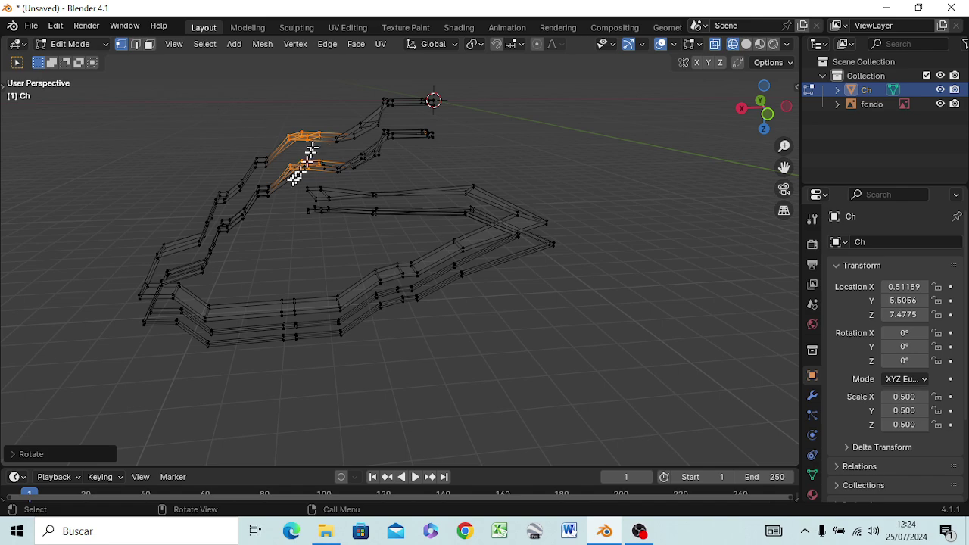
# Step: Box-select one upper walkway edge, then return to front view over the reference photo
pyautogui.press('b')
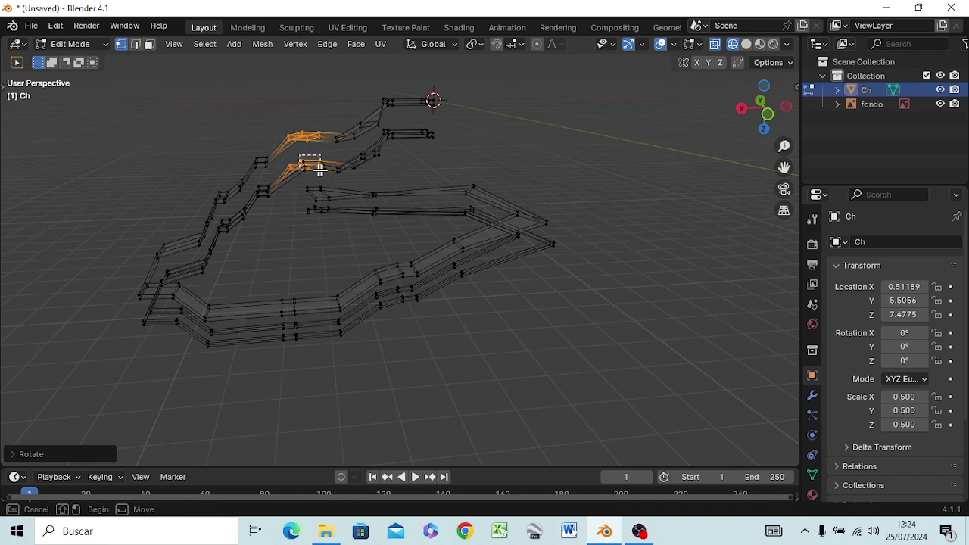
pyautogui.moveTo(318, 170); pyautogui.dragTo(302, 157)
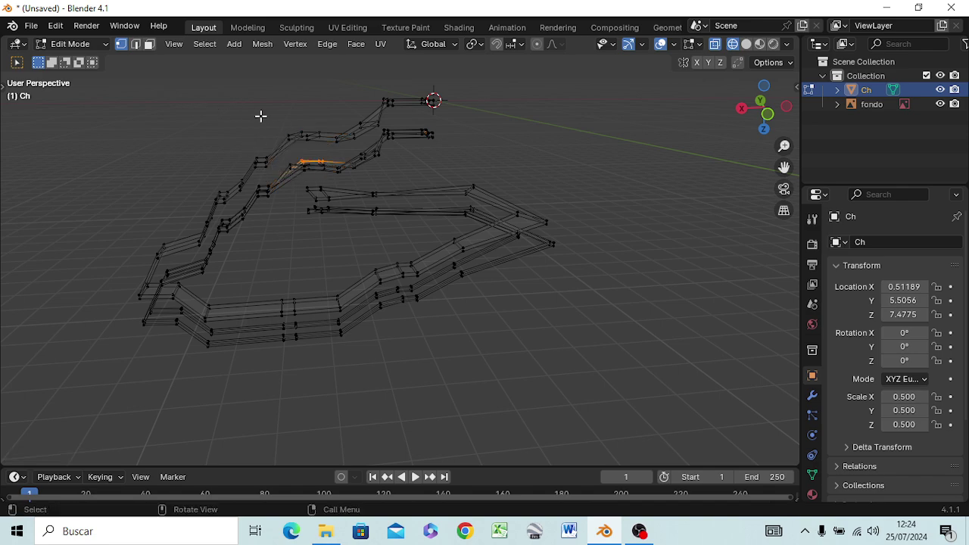
pyautogui.moveTo(261, 115)
pyautogui.mouseDown(button='middle')
pyautogui.moveTo(478, 148)
pyautogui.moveTo(587, 129)
pyautogui.moveTo(411, 147)
pyautogui.moveTo(270, 147)
pyautogui.moveTo(271, 134)
pyautogui.mouseUp(button='middle')
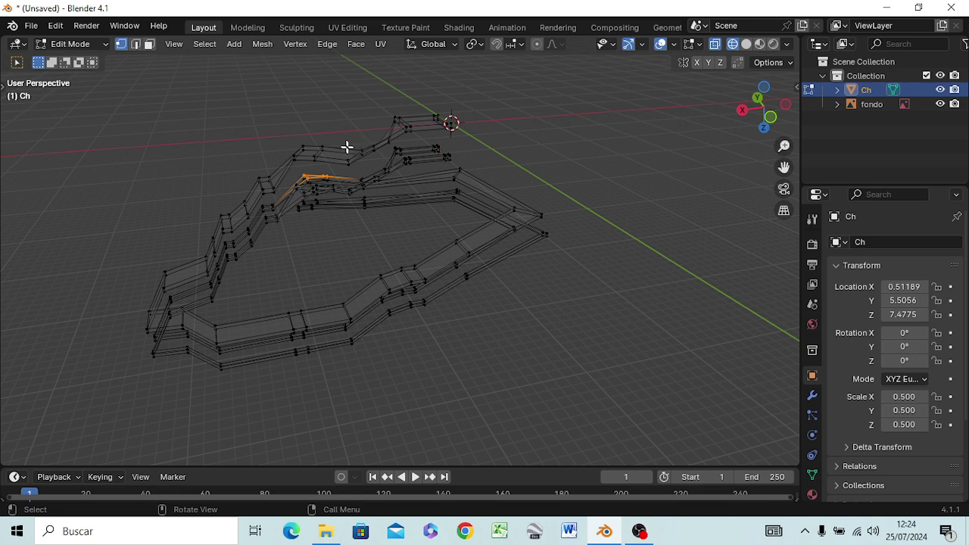
pyautogui.press('KP_1')
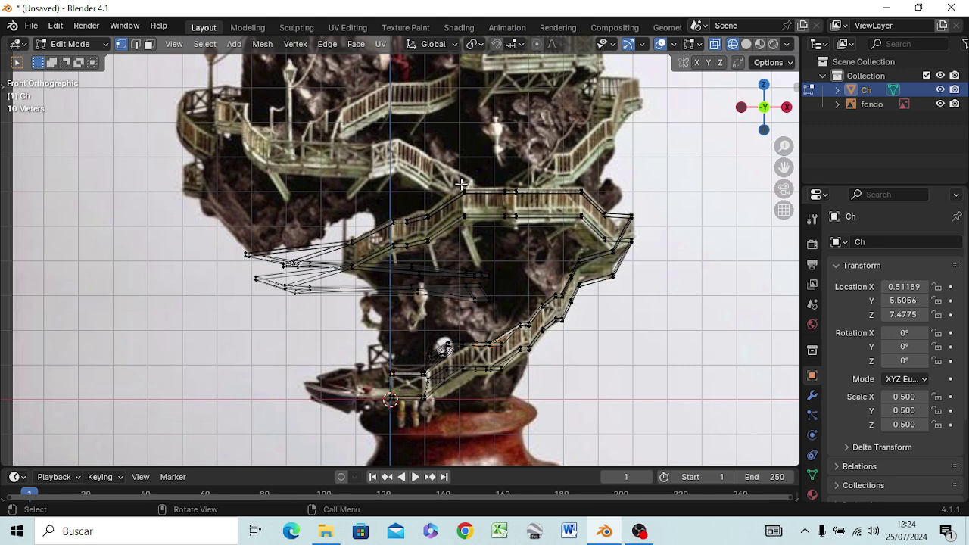
# Step: Select the straight upper walkway section and move it about 6.8 m forward in top view
pyautogui.moveTo(462, 184); pyautogui.dragTo(597, 221)
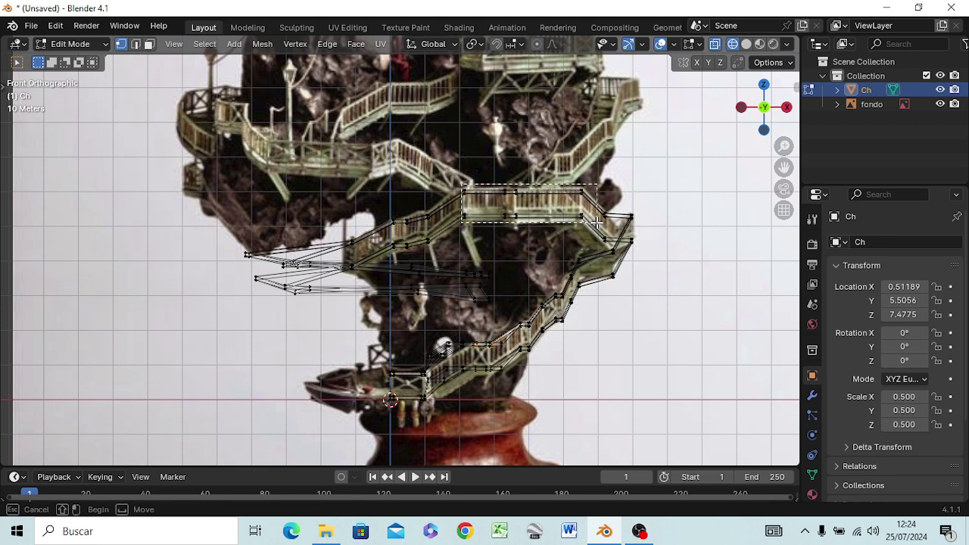
pyautogui.moveTo(590, 220); pyautogui.dragTo(590, 220)
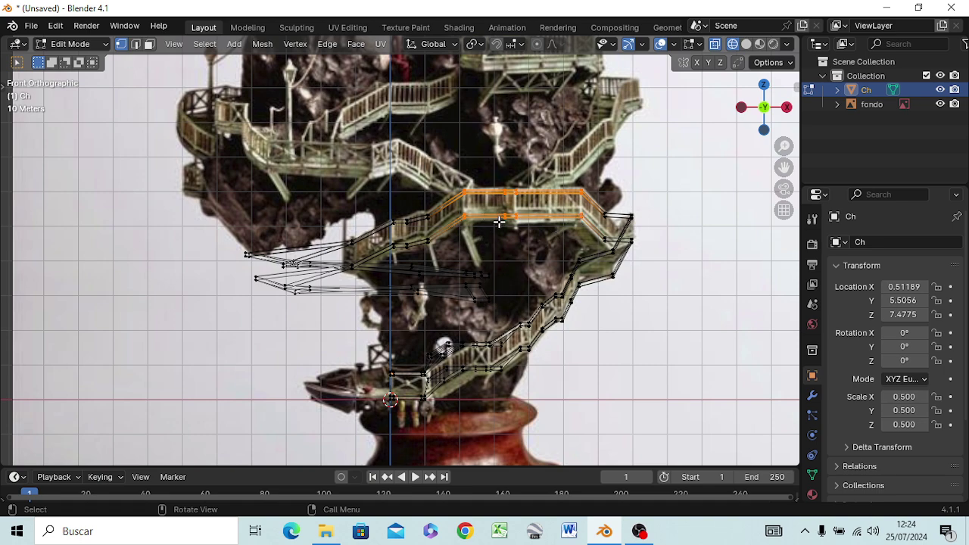
pyautogui.press('KP_7')
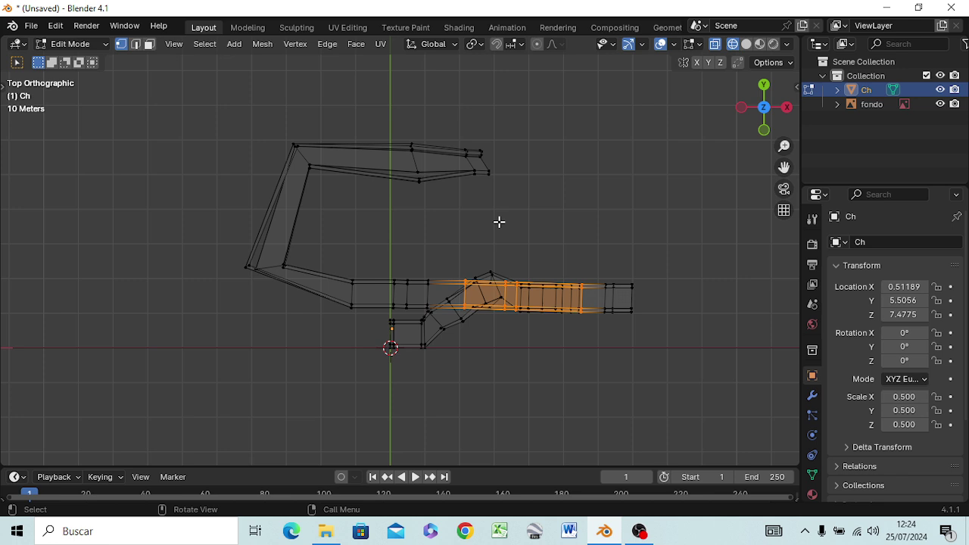
pyautogui.press('g')
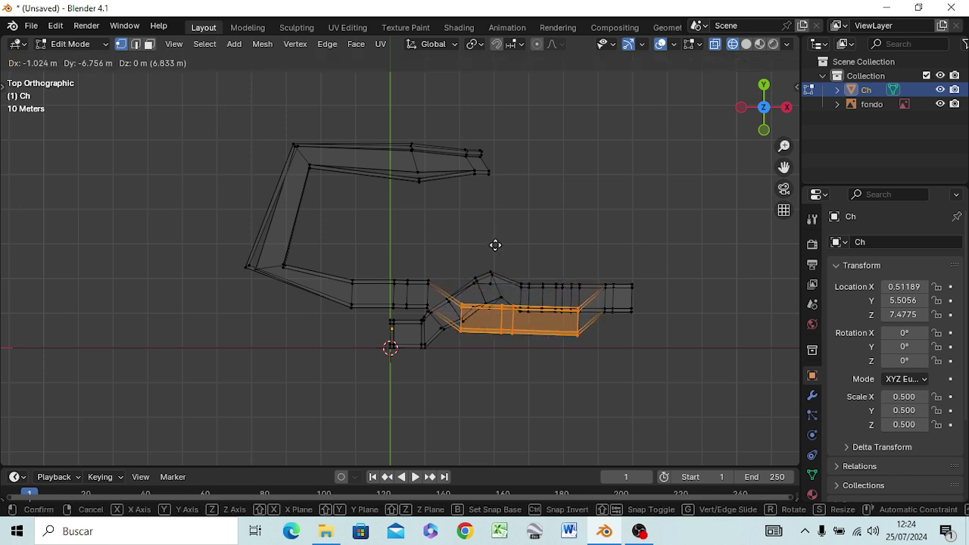
pyautogui.click(499, 248)
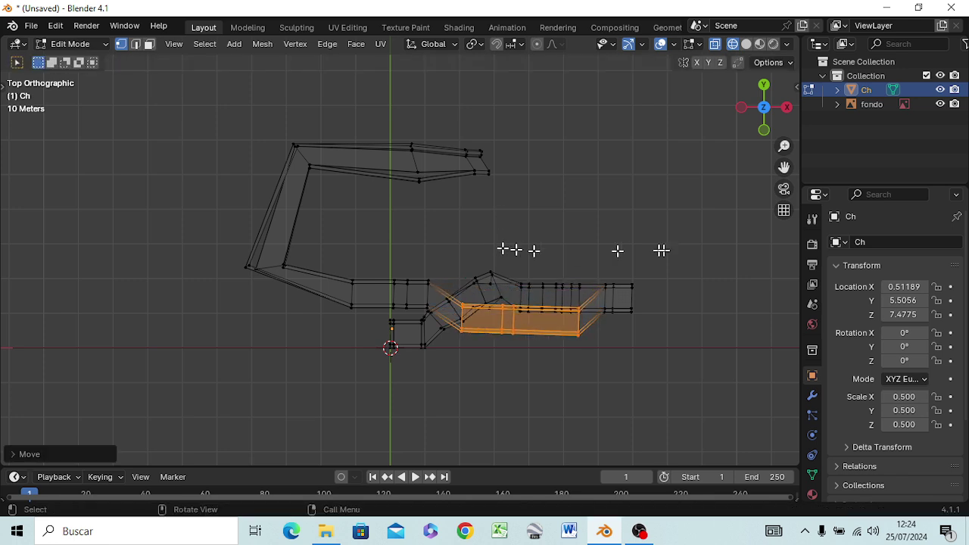
pyautogui.click(622, 350)
pyautogui.press('KP_1')
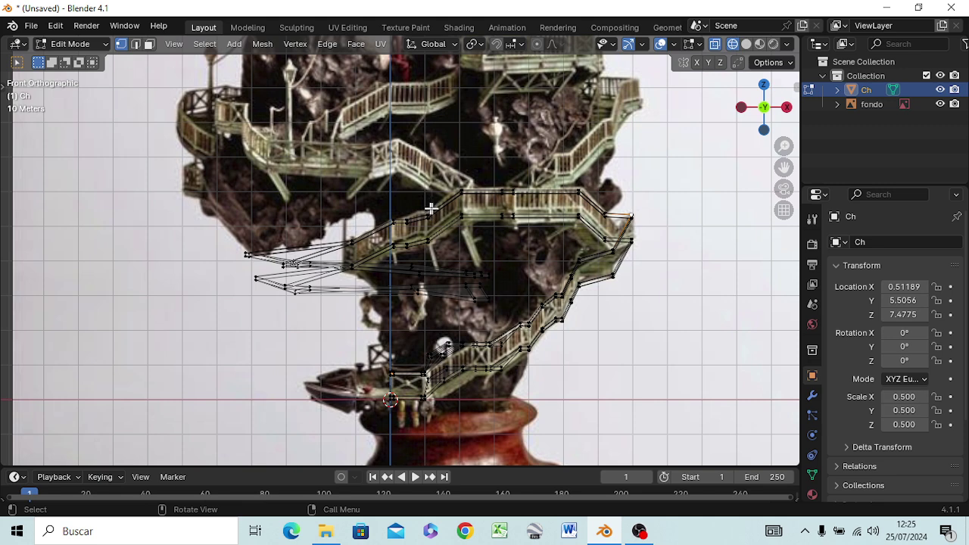
# Step: Move the rising stair run left of centre to a new position
pyautogui.moveTo(434, 208); pyautogui.dragTo(391, 254)
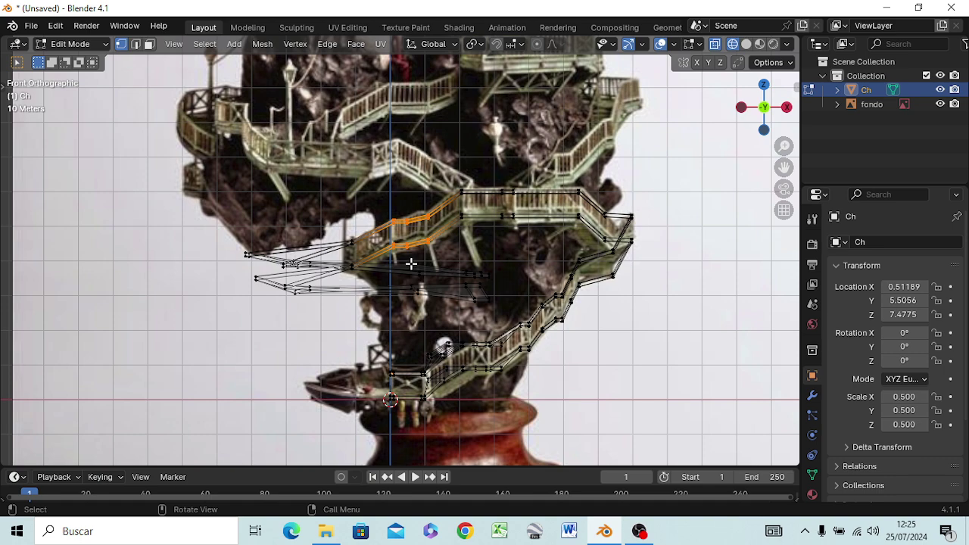
pyautogui.moveTo(411, 263); pyautogui.dragTo(398, 427, button='middle')
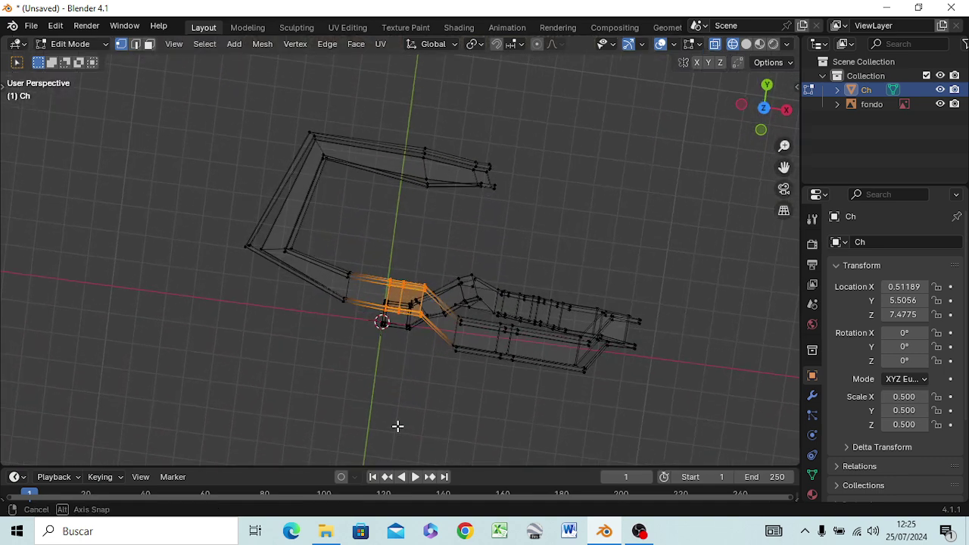
pyautogui.moveTo(397, 426); pyautogui.dragTo(404, 406, button='middle')
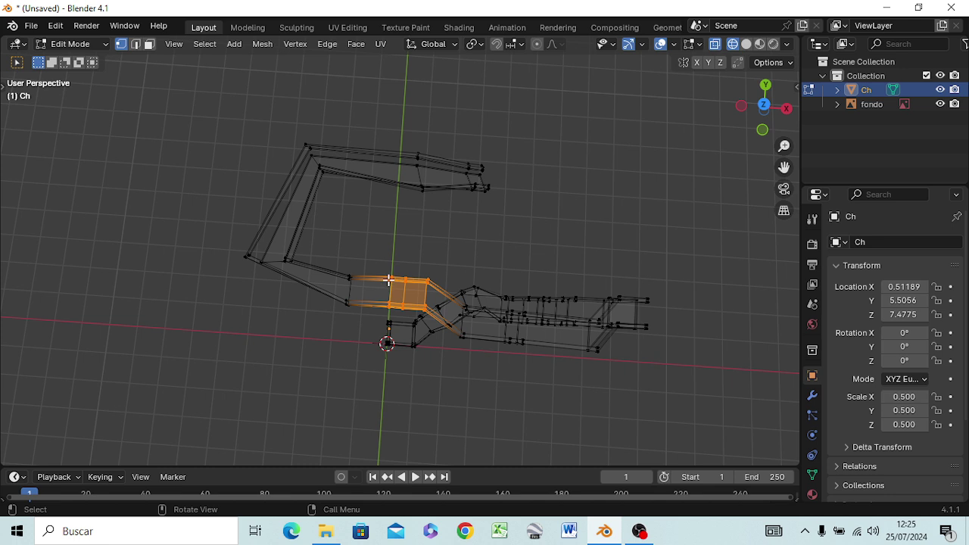
pyautogui.press('g')
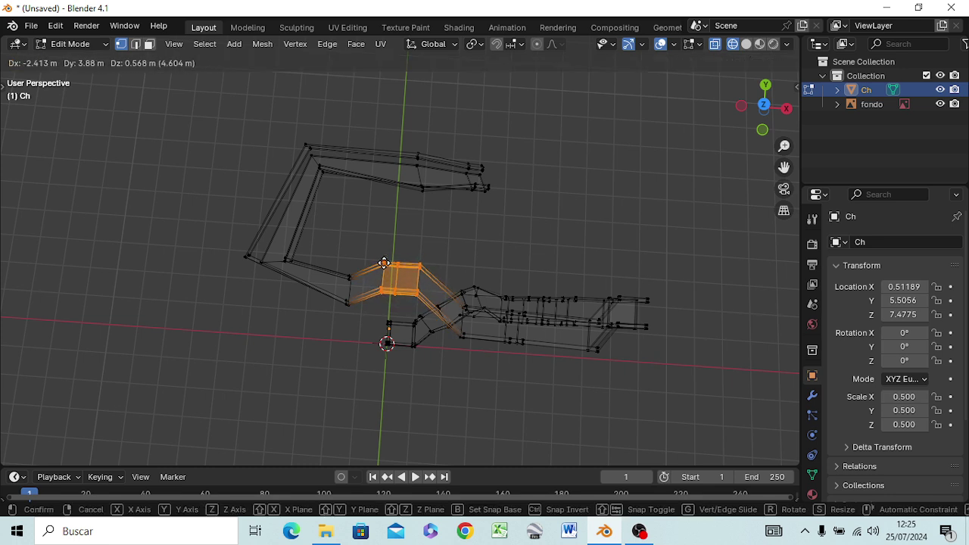
pyautogui.click(384, 263)
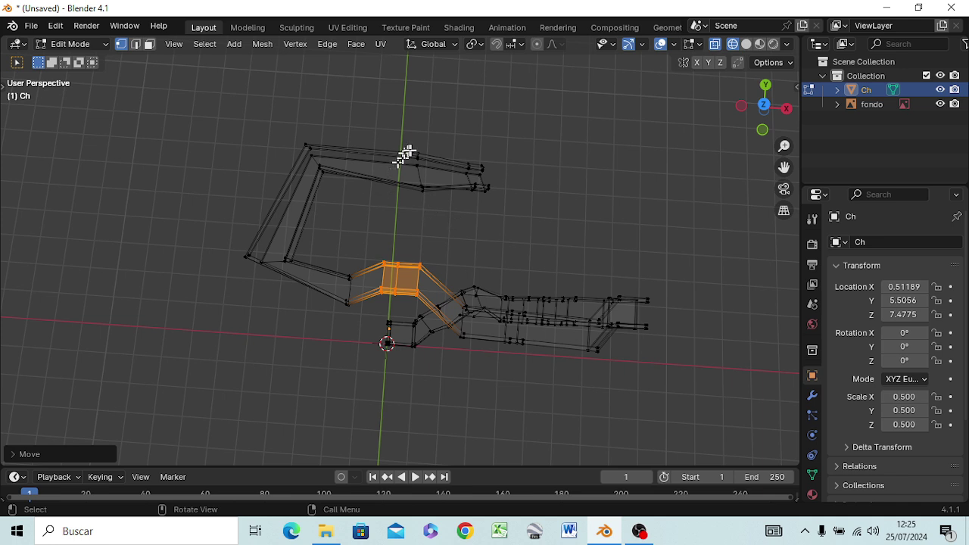
# Step: Move the walkway's upper arm much higher and farther back
pyautogui.moveTo(343, 122)
pyautogui.mouseDown()
pyautogui.moveTo(365, 181)
pyautogui.moveTo(511, 215)
pyautogui.mouseUp()
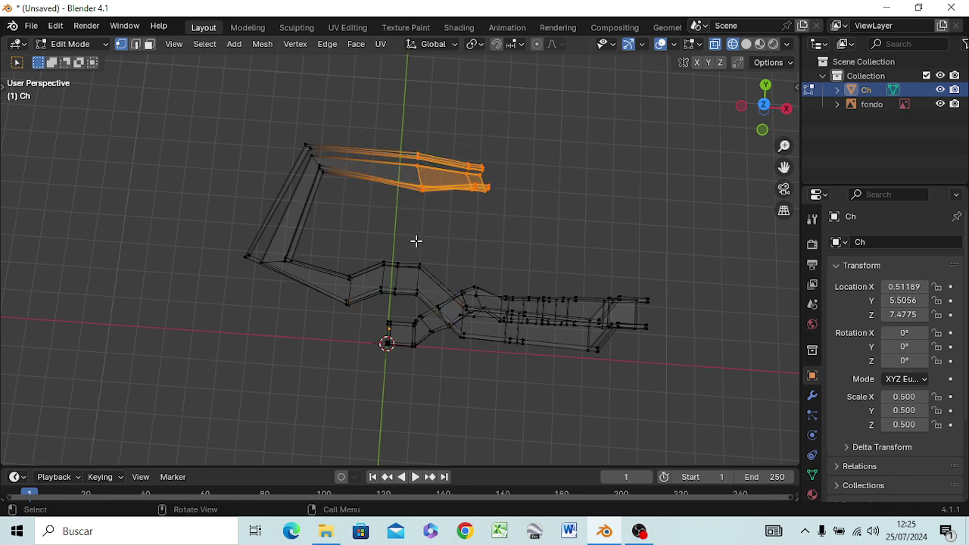
pyautogui.press('g')
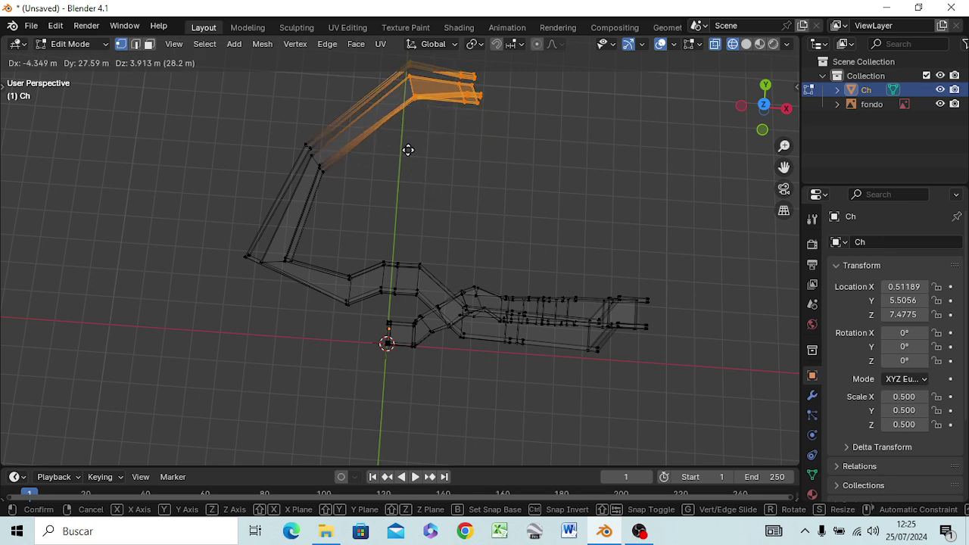
pyautogui.click(408, 150)
pyautogui.moveTo(465, 199)
pyautogui.mouseDown(button='middle')
pyautogui.moveTo(448, 243)
pyautogui.moveTo(435, 239)
pyautogui.mouseUp(button='middle')
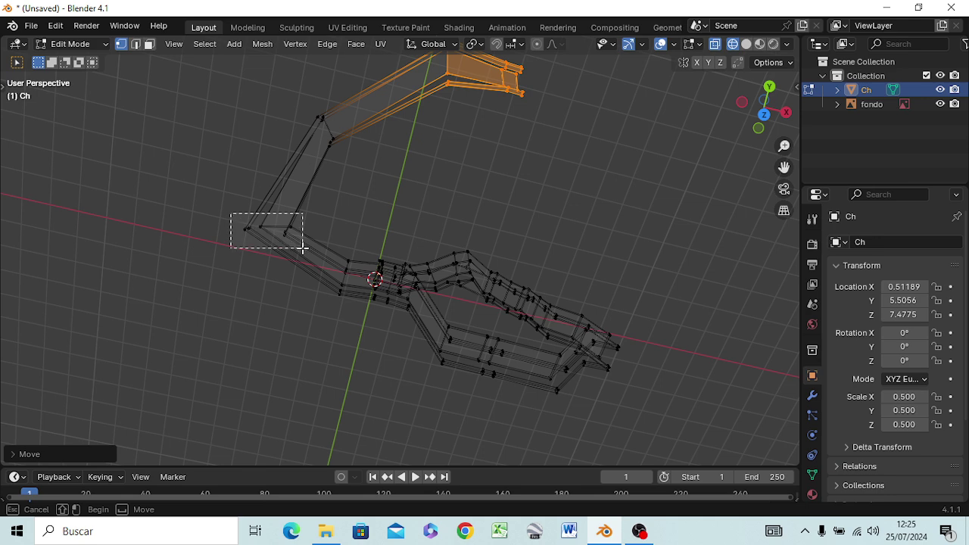
# Step: Push the left bend vertices and the whole left arm outward toward the upper left
pyautogui.moveTo(271, 238); pyautogui.dragTo(300, 247)
pyautogui.press('g')
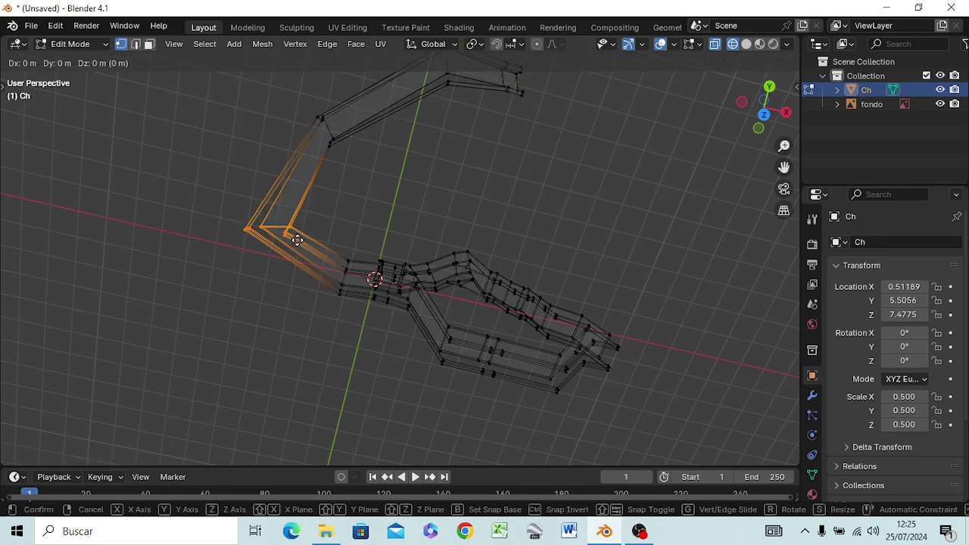
pyautogui.click(325, 218)
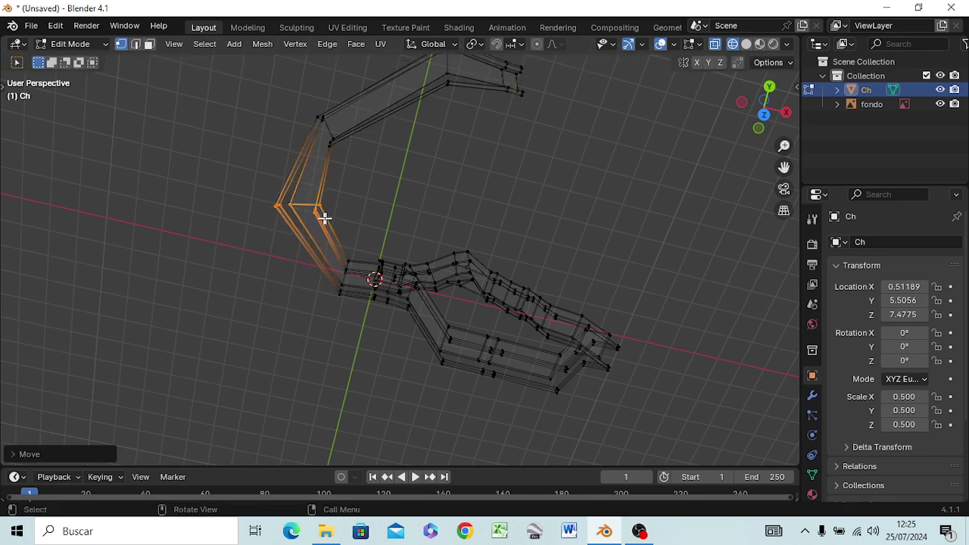
pyautogui.moveTo(196, 76); pyautogui.dragTo(355, 331)
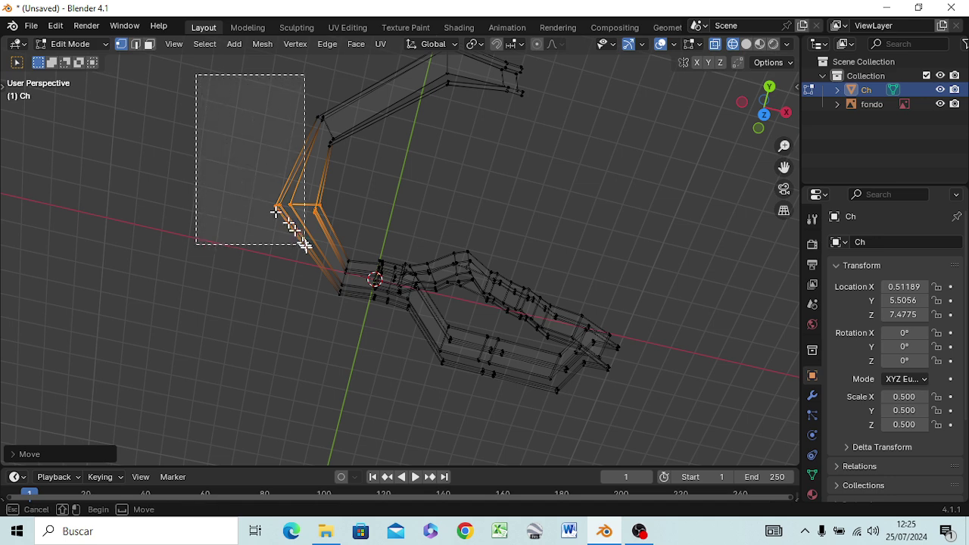
pyautogui.press('g')
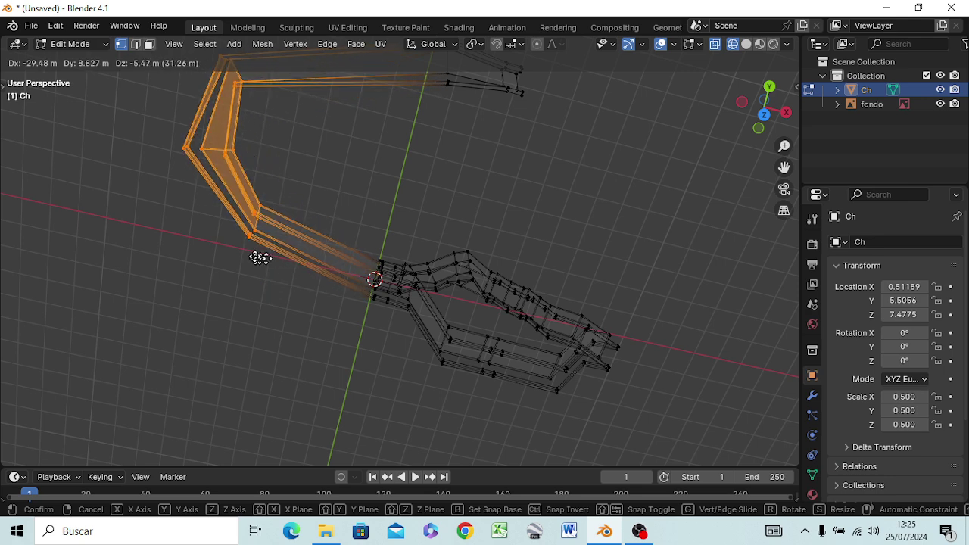
pyautogui.click(250, 255)
pyautogui.moveTo(272, 323)
pyautogui.mouseDown(button='middle')
pyautogui.moveTo(310, 340)
pyautogui.moveTo(310, 332)
pyautogui.mouseUp(button='middle')
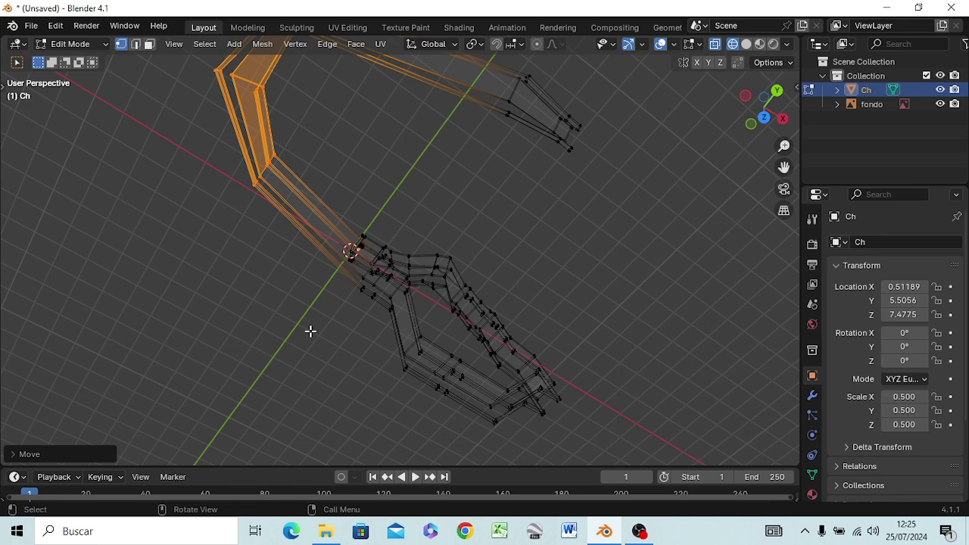
pyautogui.press('KP_7')
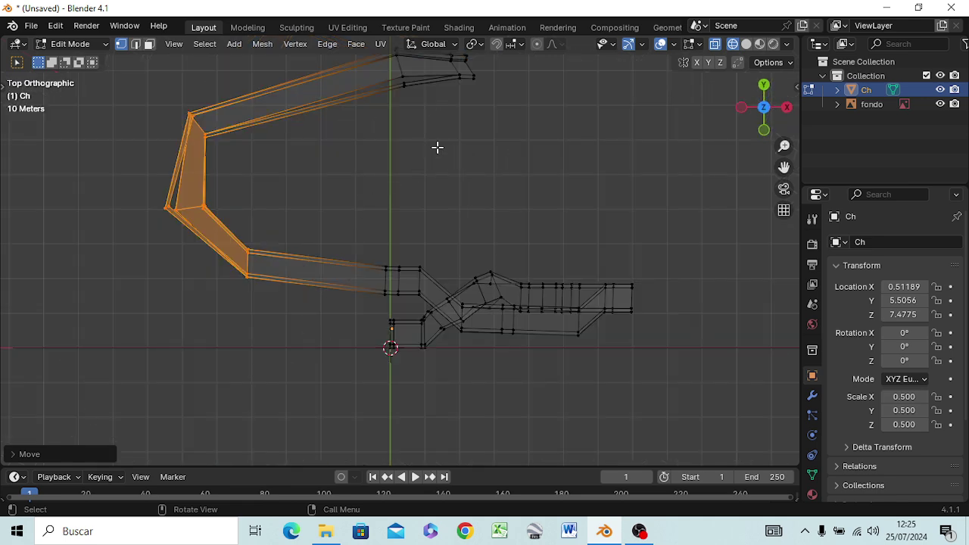
# Step: Raise the walkway's upper arm and reposition its tip's end vertices
pyautogui.scroll(-2, 447, 148)
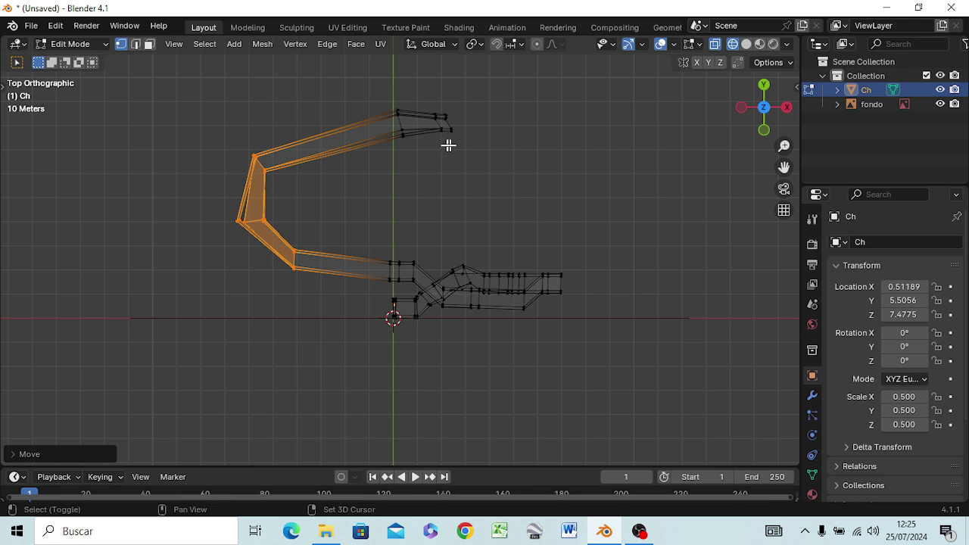
pyautogui.keyDown('shift'); pyautogui.moveTo(449, 145); pyautogui.dragTo(433, 211, button='middle'); pyautogui.keyUp('shift')
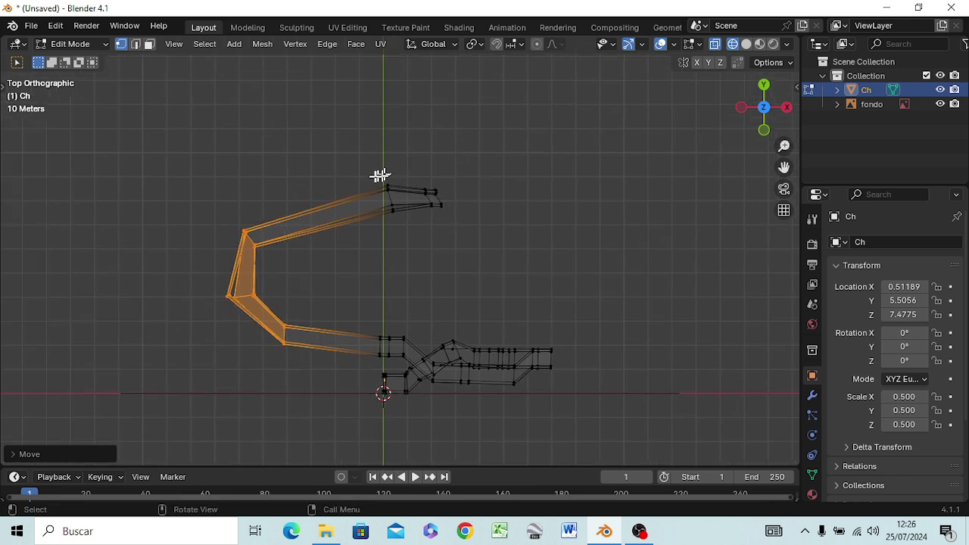
pyautogui.moveTo(377, 177); pyautogui.dragTo(461, 217)
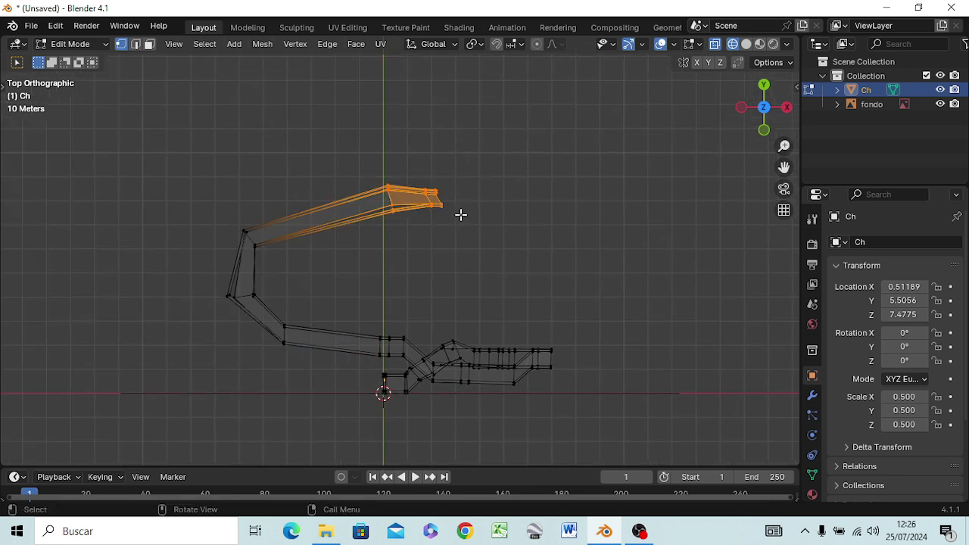
pyautogui.press('g')
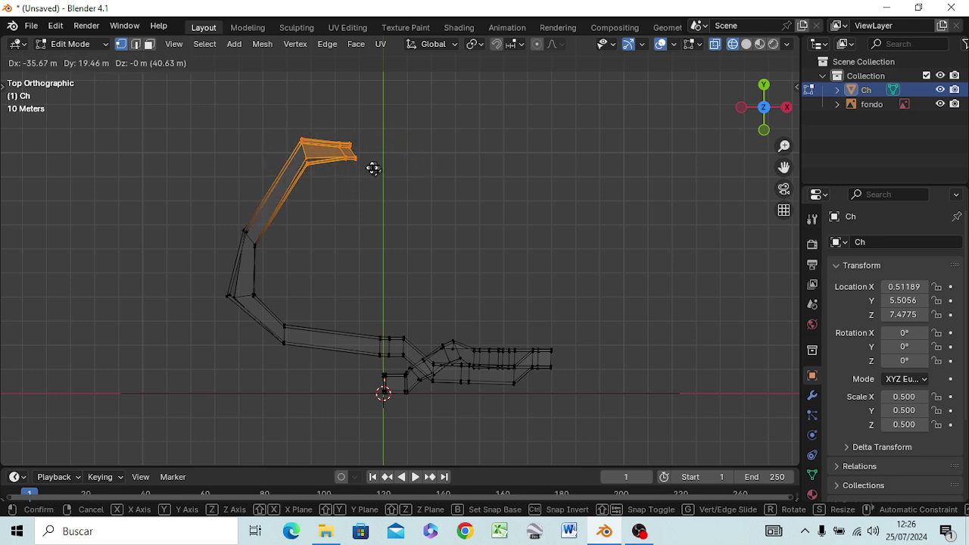
pyautogui.click(372, 168)
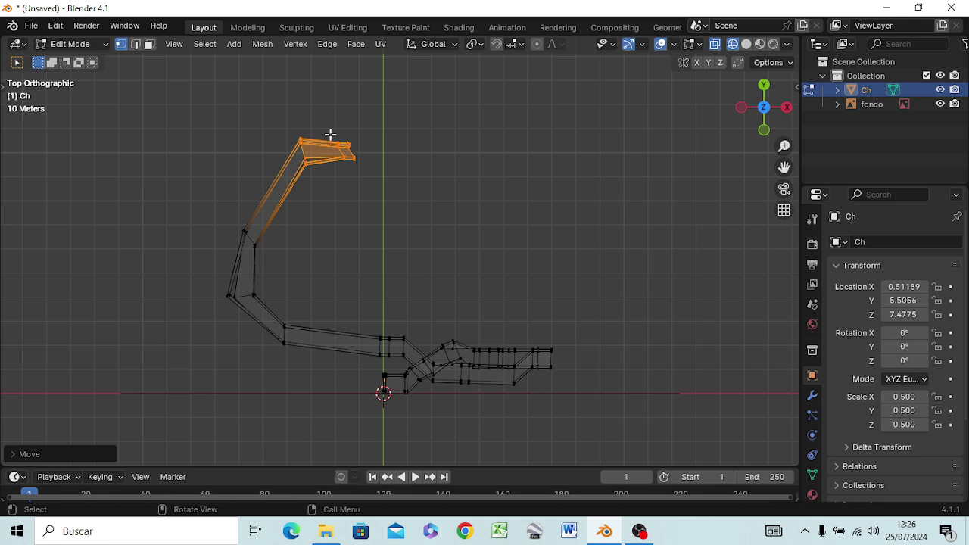
pyautogui.moveTo(341, 136); pyautogui.dragTo(366, 165)
pyautogui.press('g')
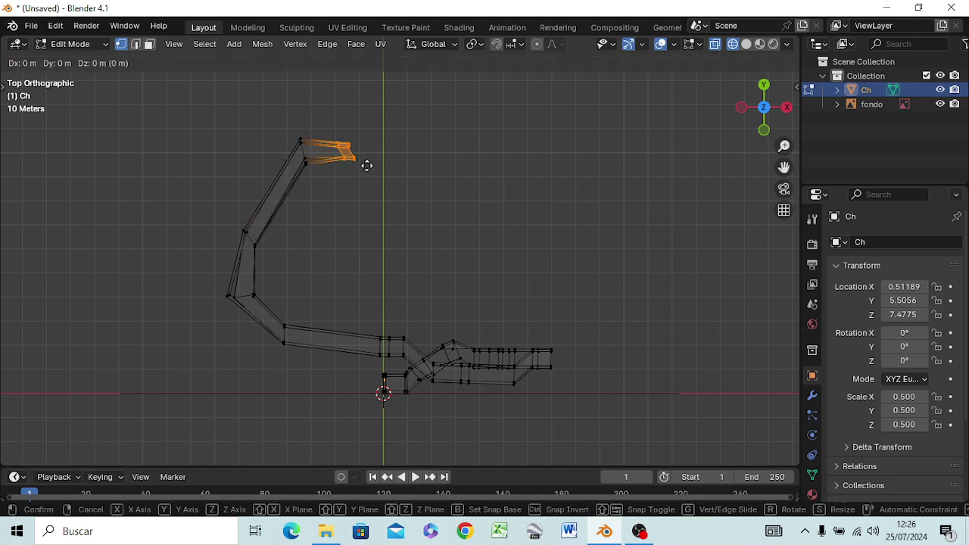
pyautogui.click(374, 136)
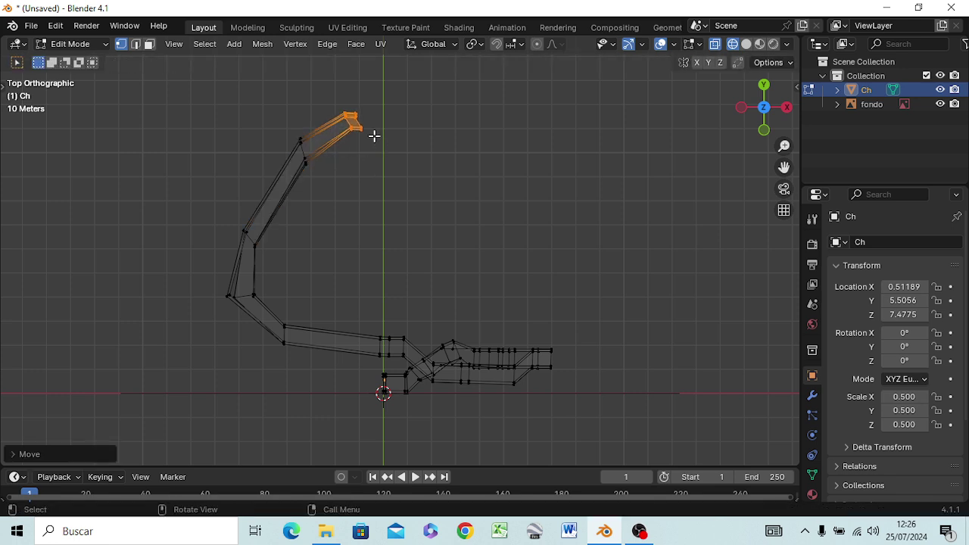
# Step: Select all the vertices at the walkway's upper end and move them
pyautogui.moveTo(363, 103); pyautogui.dragTo(359, 142)
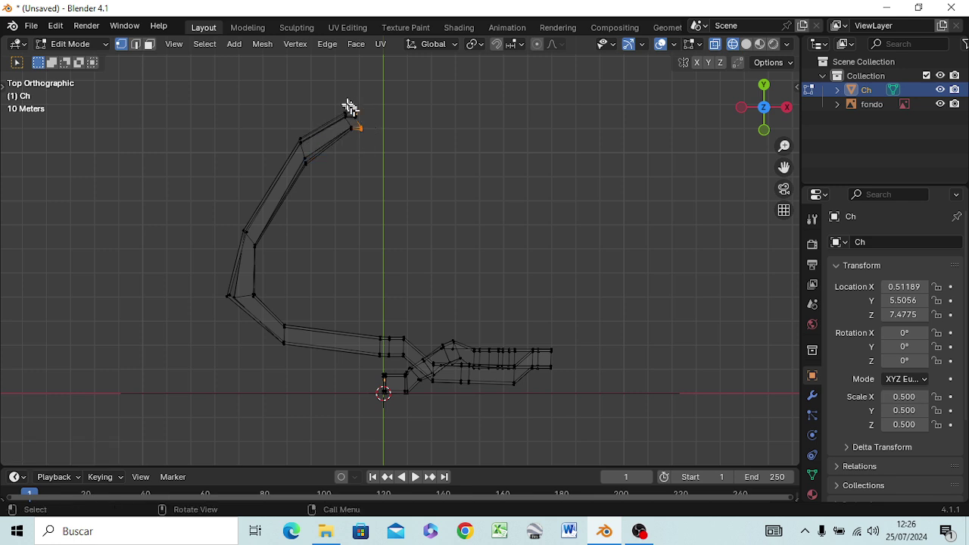
pyautogui.moveTo(351, 101)
pyautogui.mouseDown()
pyautogui.moveTo(376, 136)
pyautogui.moveTo(378, 123)
pyautogui.mouseUp()
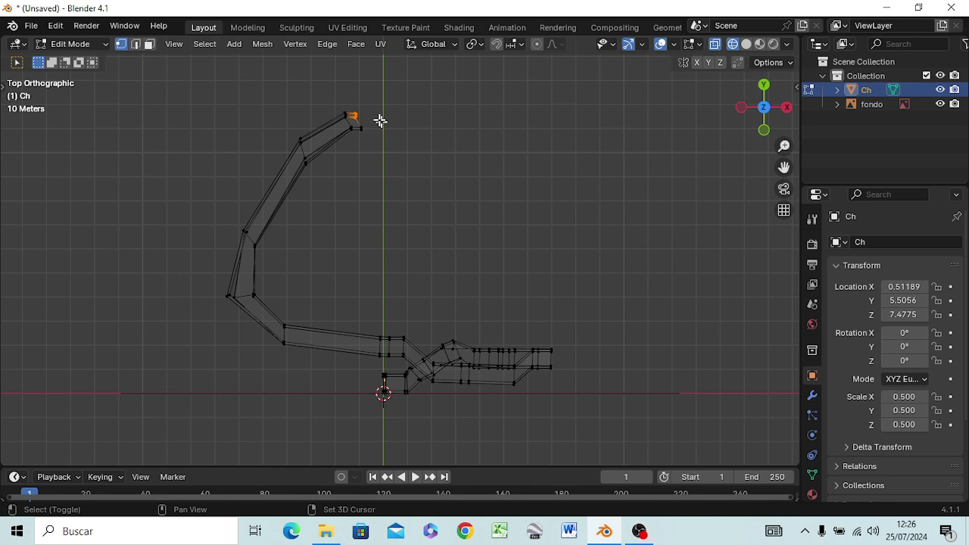
pyautogui.press('b')
pyautogui.moveTo(355, 124); pyautogui.dragTo(372, 143)
pyautogui.press('g')
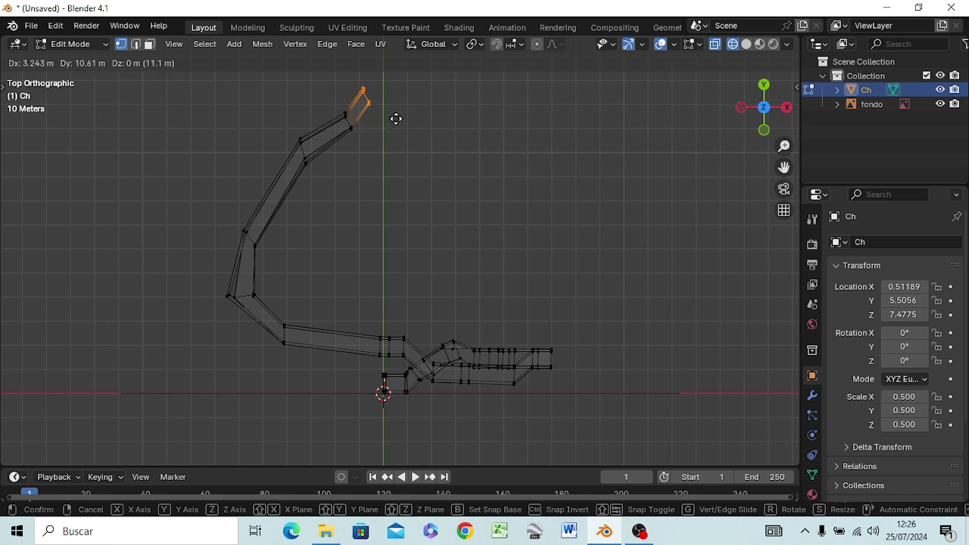
pyautogui.click(396, 119)
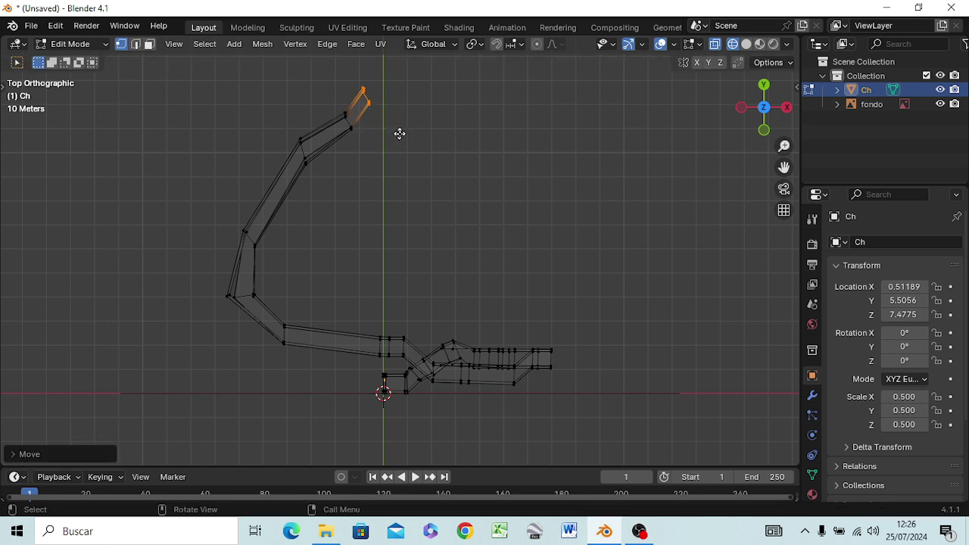
# Step: Extrude a new short segment from the upper end, then position and rotate it
pyautogui.press('e')
pyautogui.click(432, 119)
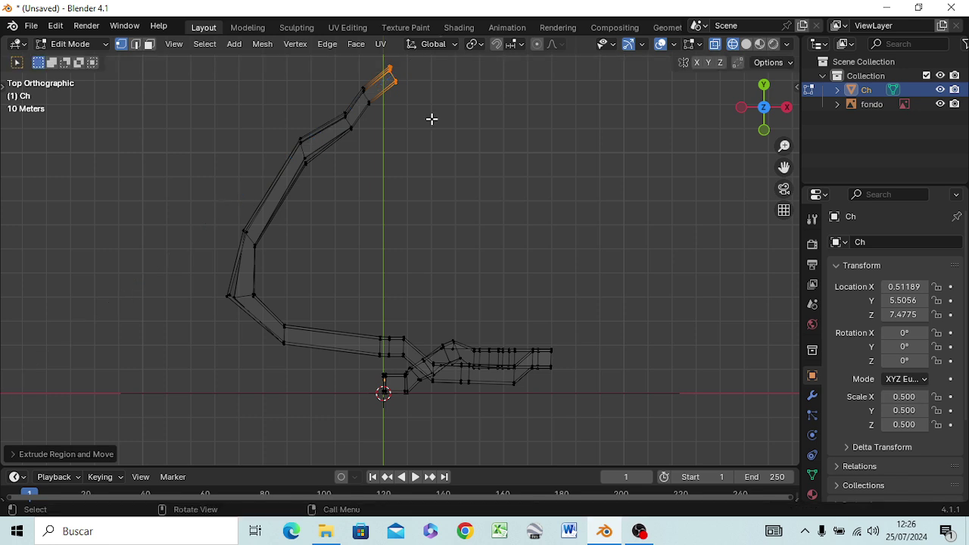
pyautogui.press('g')
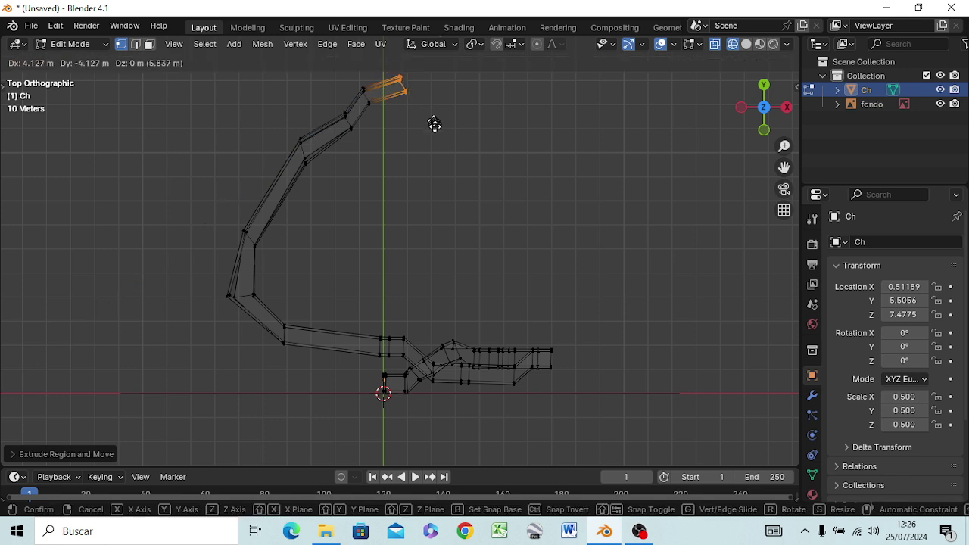
pyautogui.click(436, 126)
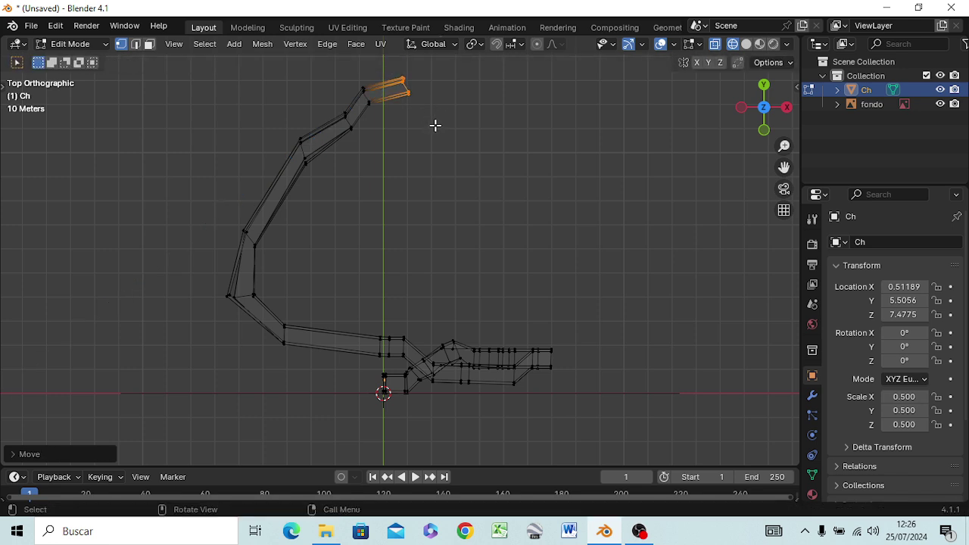
pyautogui.press('r')
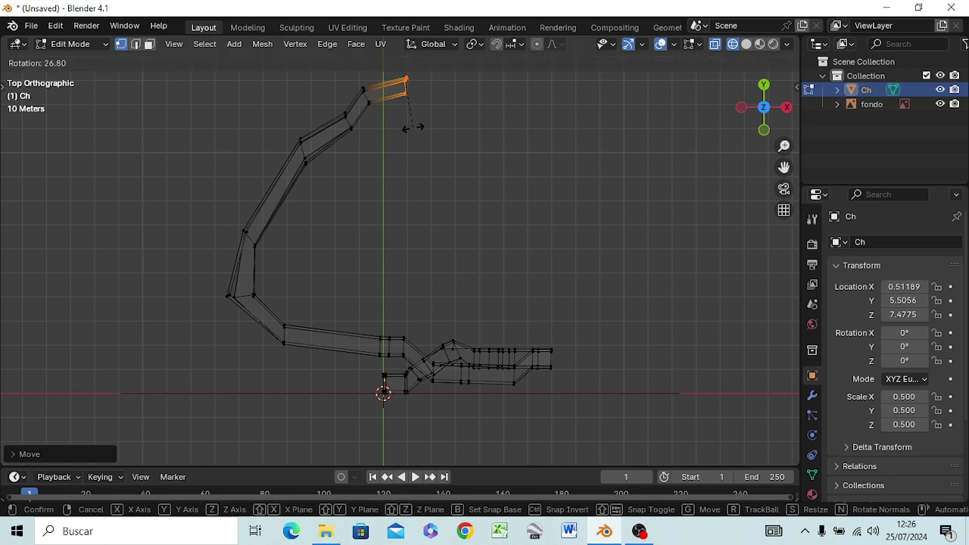
pyautogui.click(415, 127)
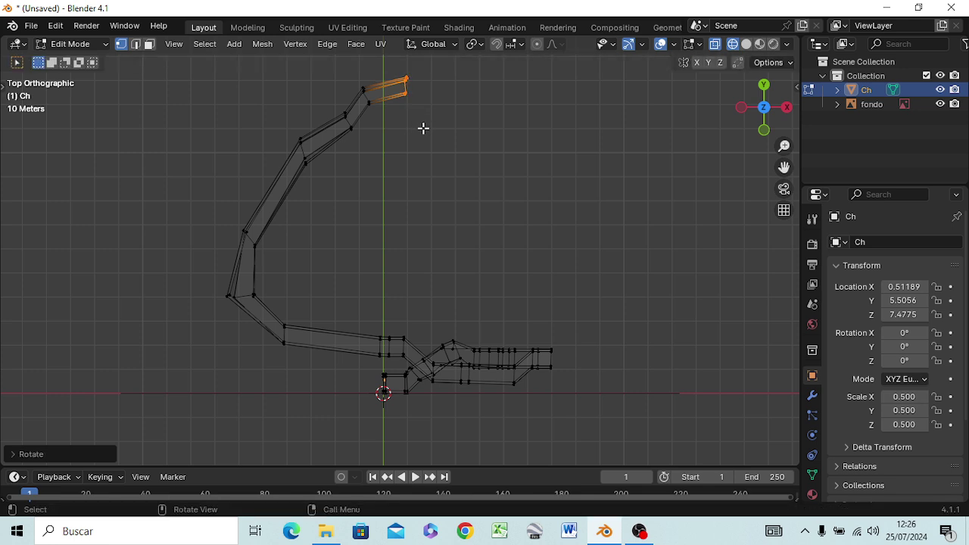
pyautogui.press('g')
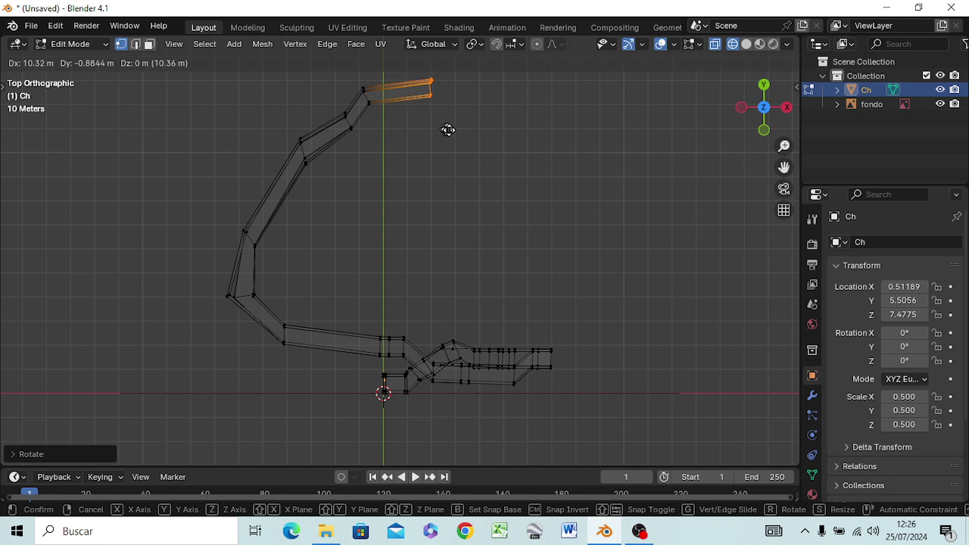
pyautogui.click(421, 125)
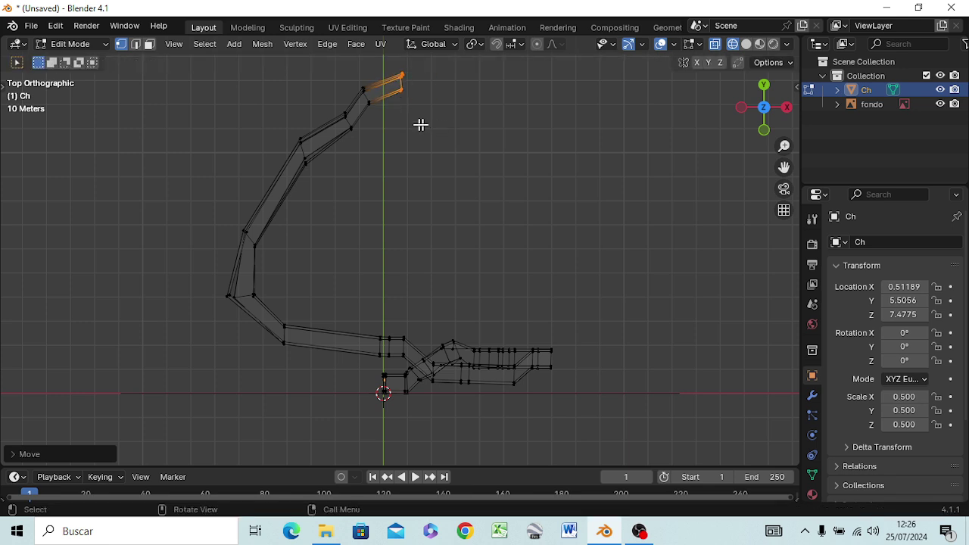
# Step: Add another segment extending out to the right and adjust its end position
pyautogui.press('g')
pyautogui.press('z')
pyautogui.press('z')
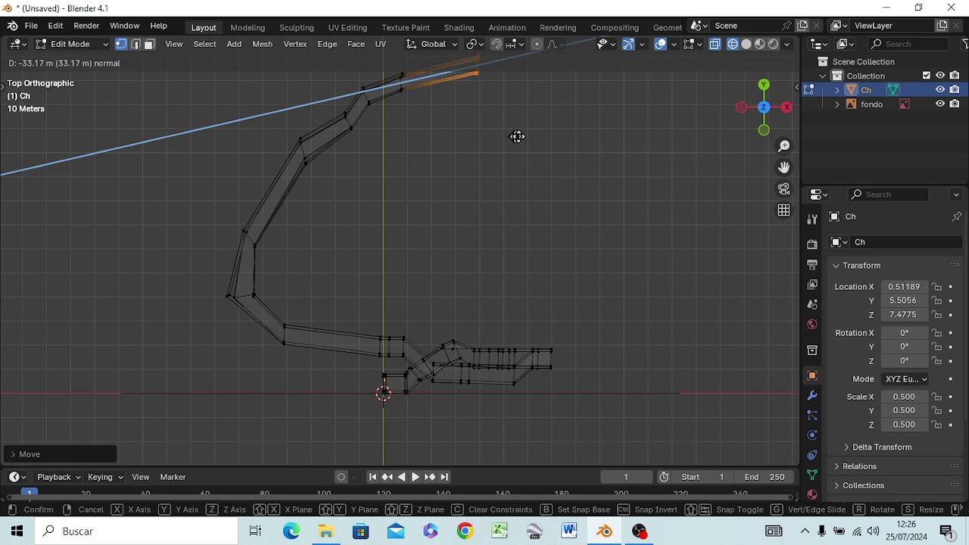
pyautogui.click(487, 132)
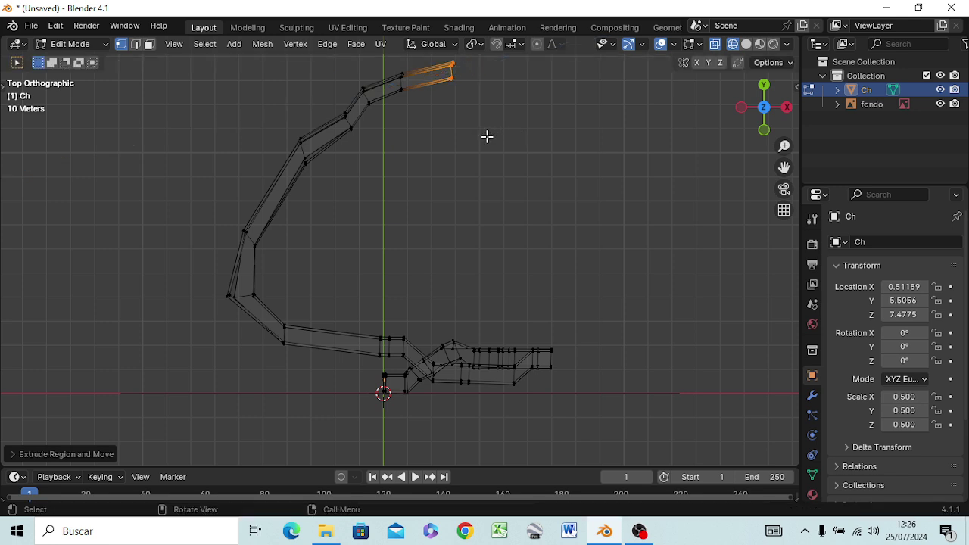
pyautogui.press('g')
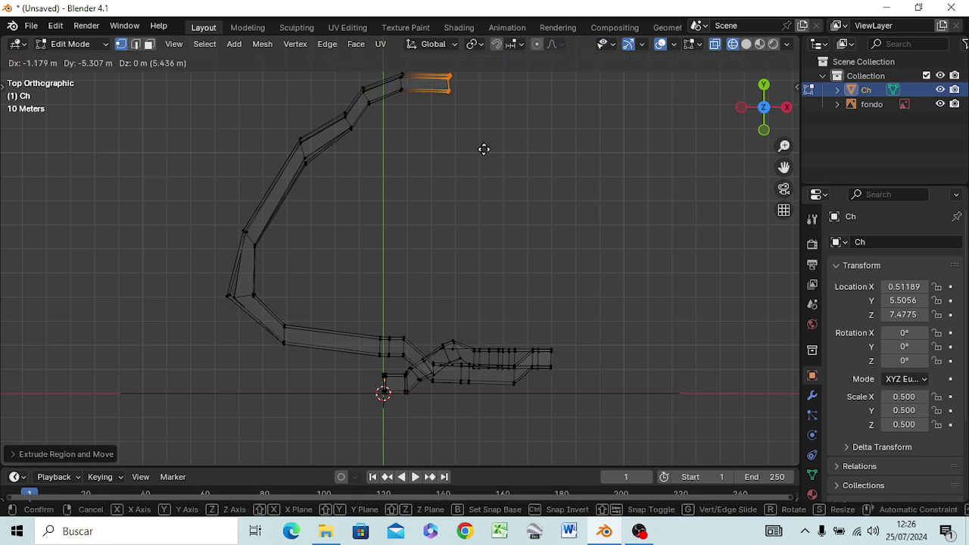
pyautogui.click(484, 150)
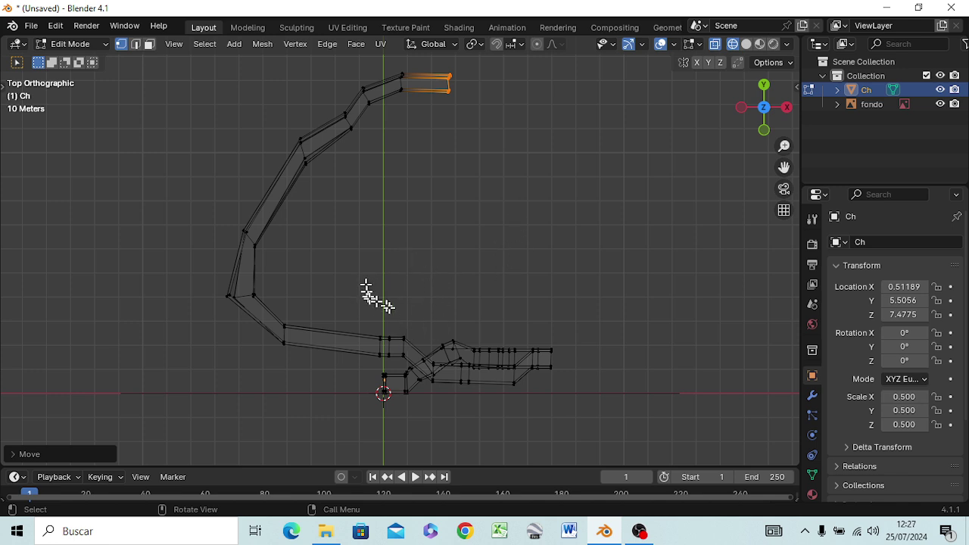
# Step: Pull the lower bend down and move the left bend's outer corner vertex
pyautogui.moveTo(370, 330)
pyautogui.mouseDown()
pyautogui.moveTo(382, 369)
pyautogui.moveTo(392, 368)
pyautogui.moveTo(347, 356)
pyautogui.mouseUp()
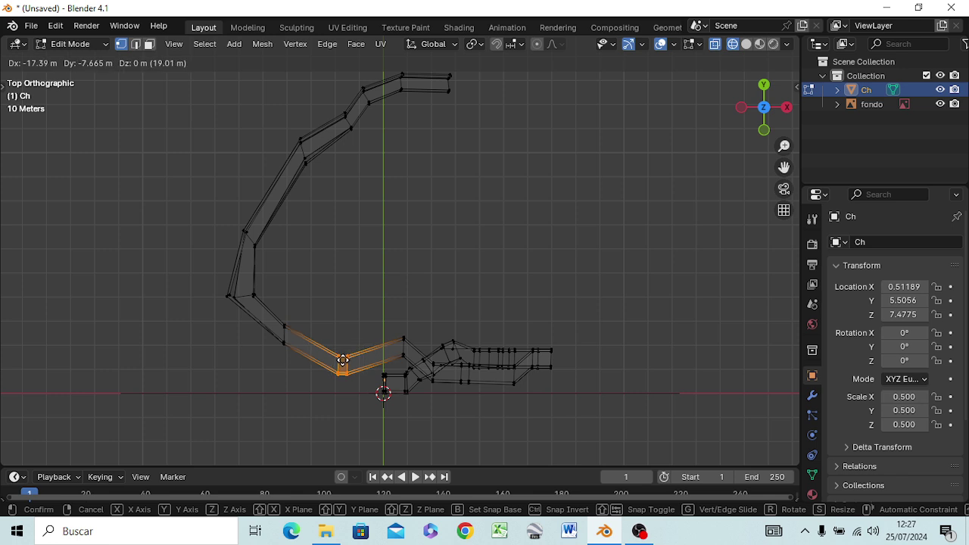
pyautogui.moveTo(348, 355); pyautogui.dragTo(352, 361)
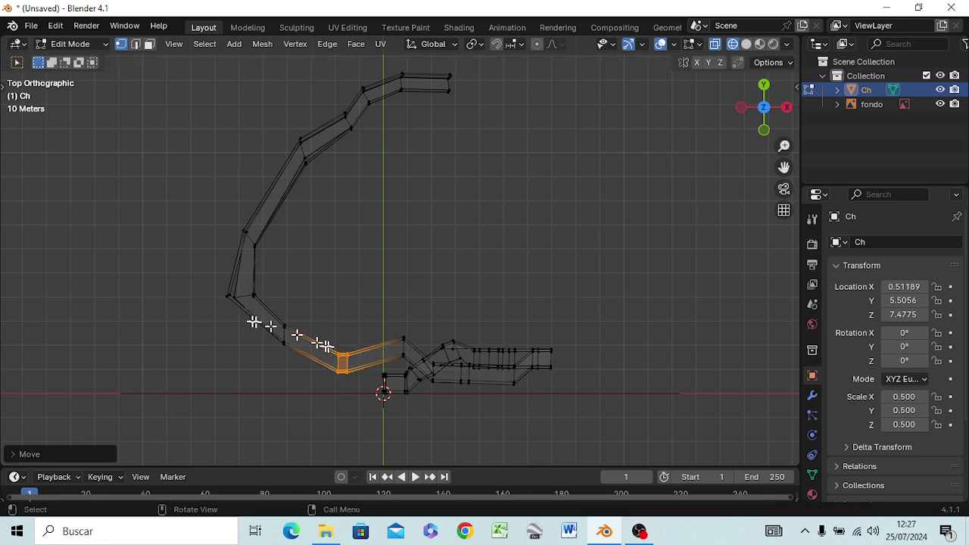
pyautogui.moveTo(206, 292); pyautogui.dragTo(237, 312)
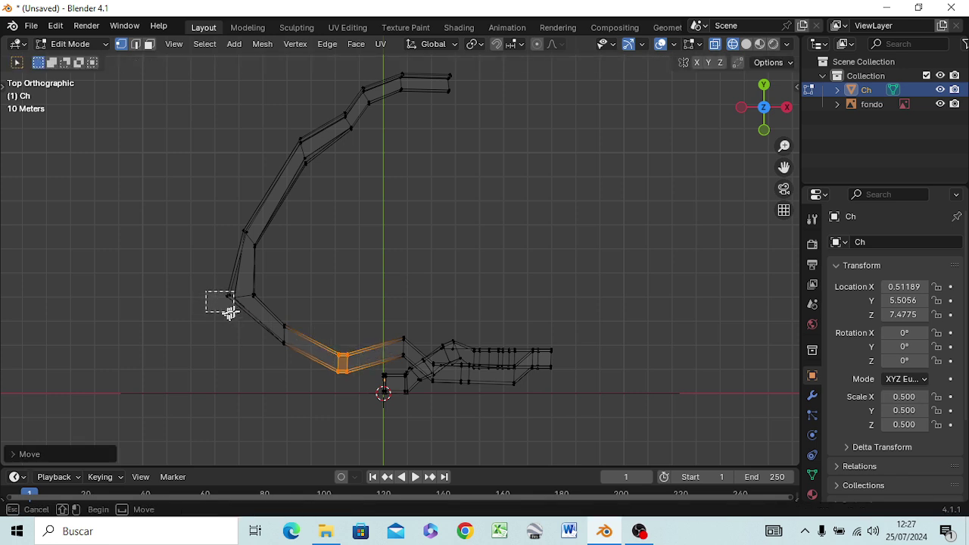
pyautogui.moveTo(233, 312); pyautogui.dragTo(231, 316)
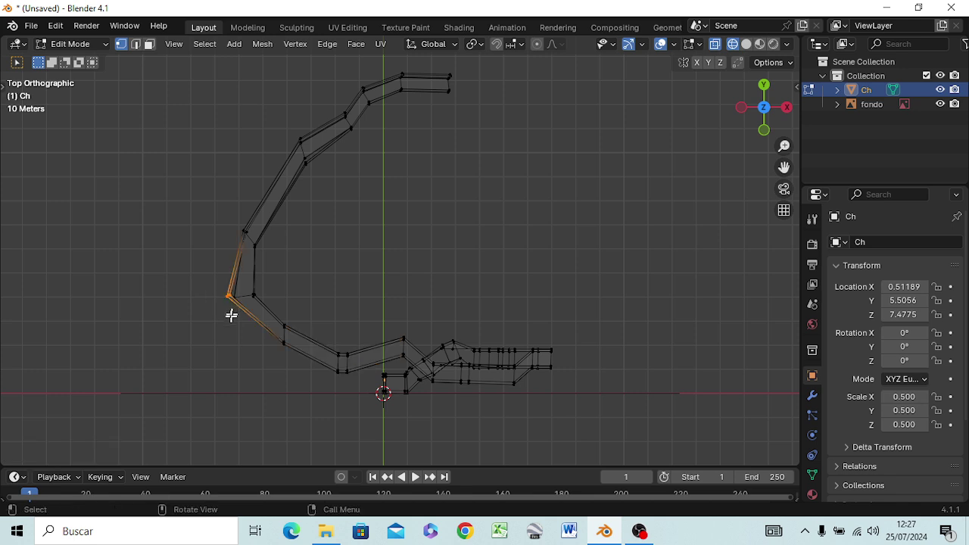
pyautogui.press('g')
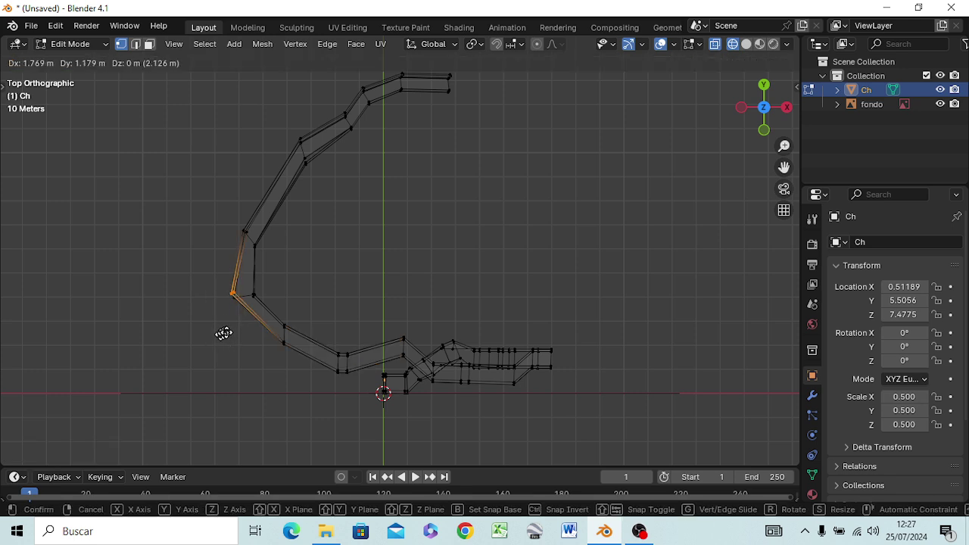
pyautogui.click(225, 338)
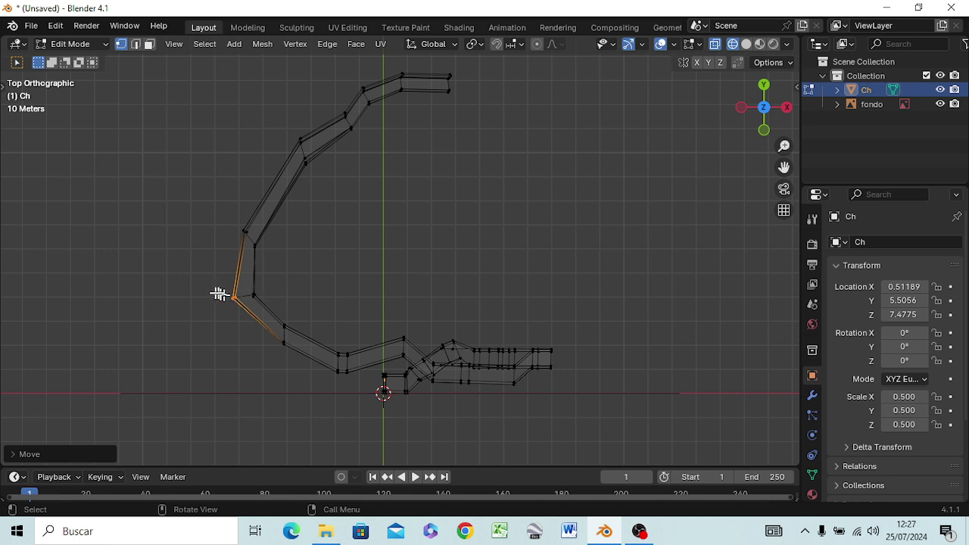
# Step: Scale the lower bend vertex pair to about 0.82 and the next pair to 1.135
pyautogui.moveTo(212, 287); pyautogui.dragTo(265, 314)
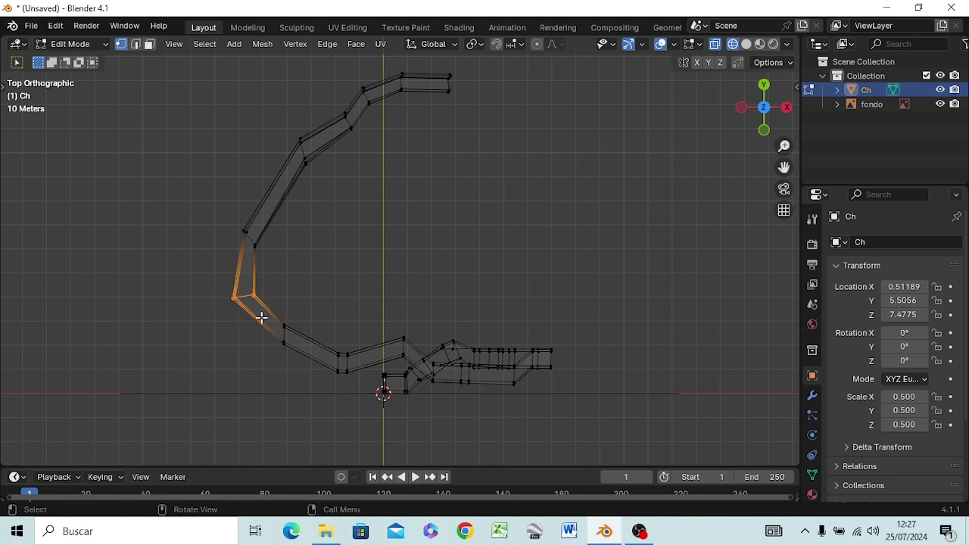
pyautogui.press('s')
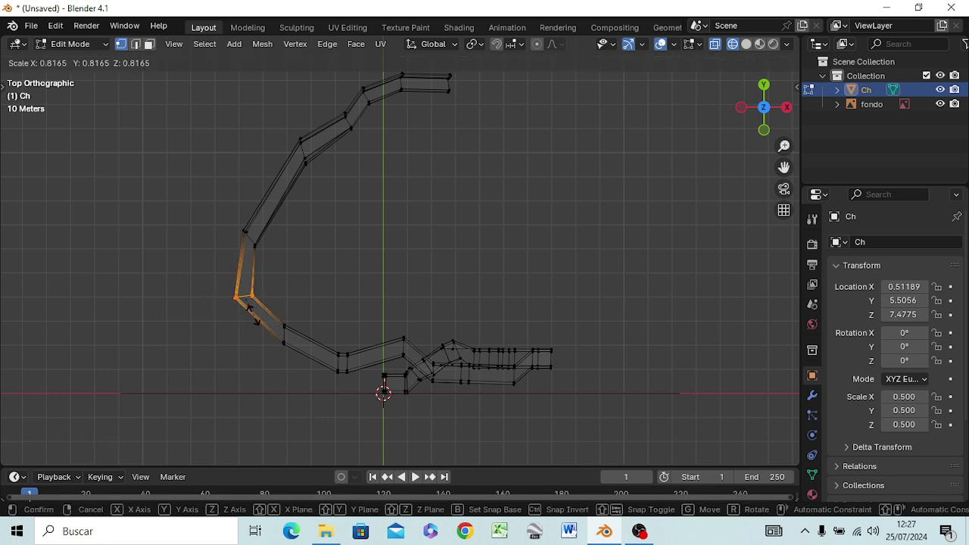
pyautogui.click(260, 313)
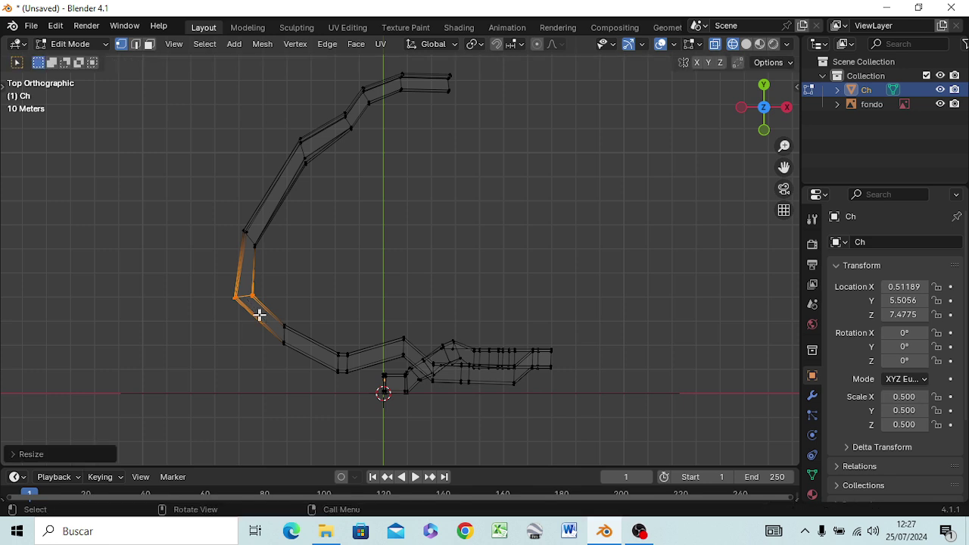
pyautogui.moveTo(232, 218); pyautogui.dragTo(265, 256)
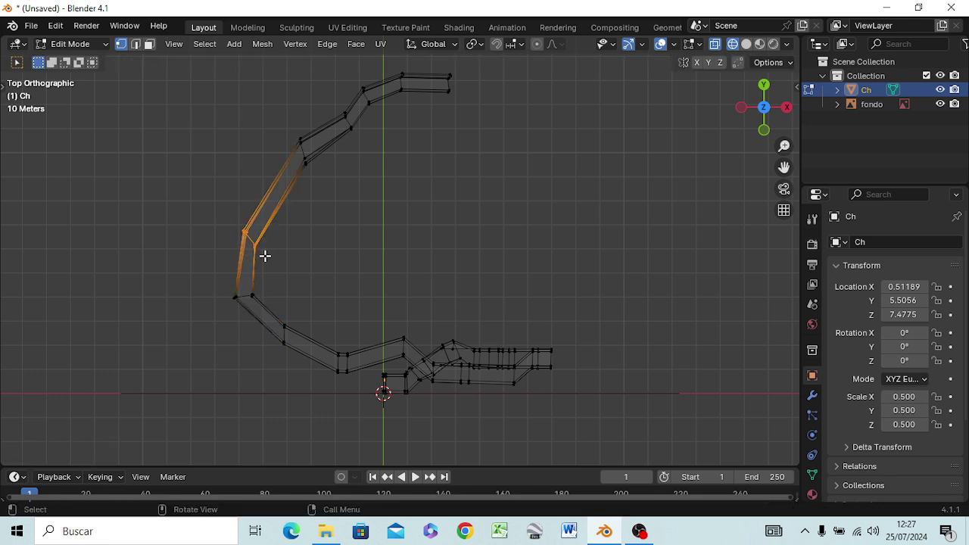
pyautogui.press('s')
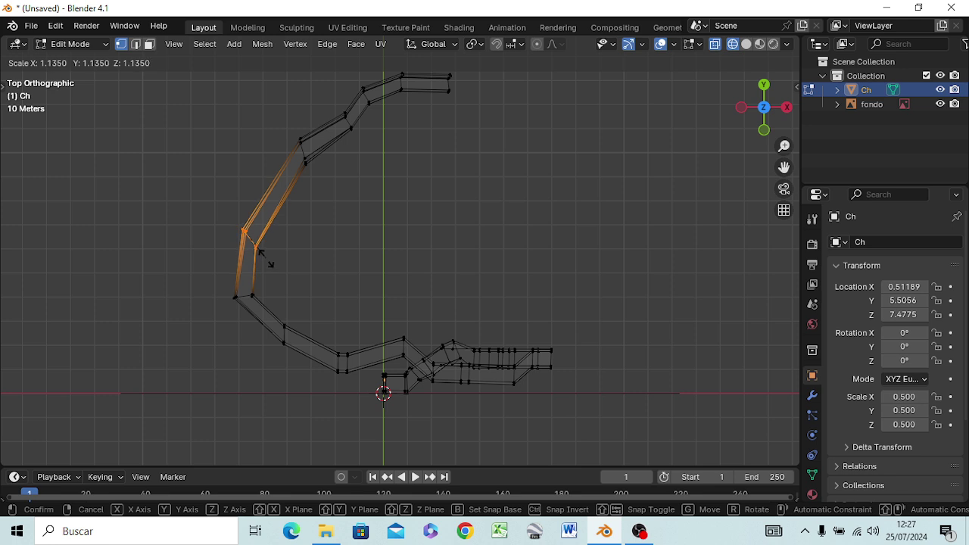
pyautogui.click(258, 247)
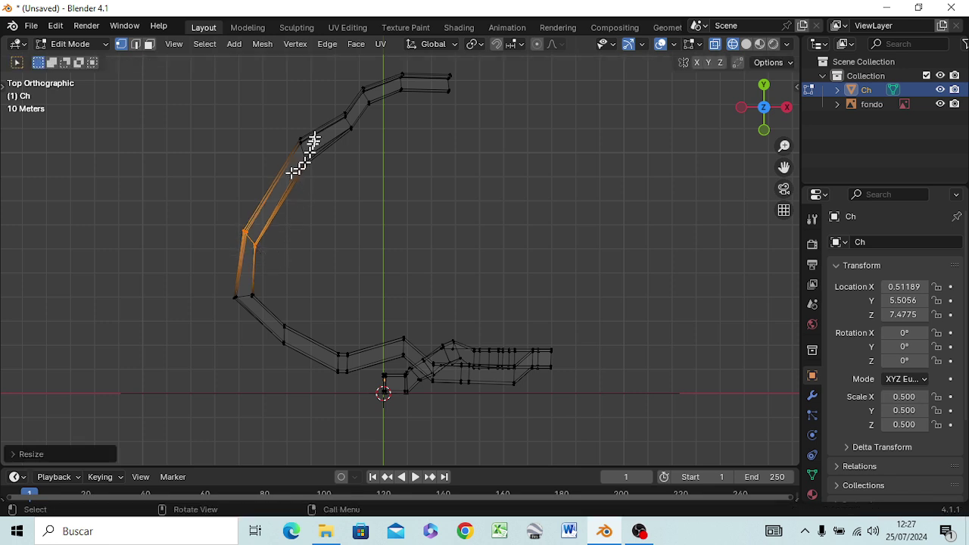
pyautogui.moveTo(291, 130); pyautogui.dragTo(311, 154)
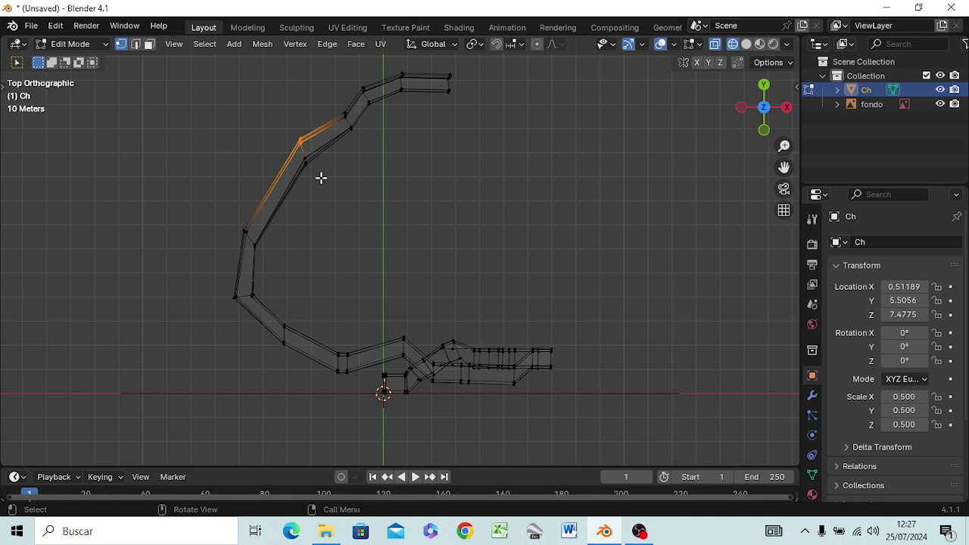
# Step: Move the two upper-left outer vertices about 6.2 m and 9.4 m outward
pyautogui.press('g')
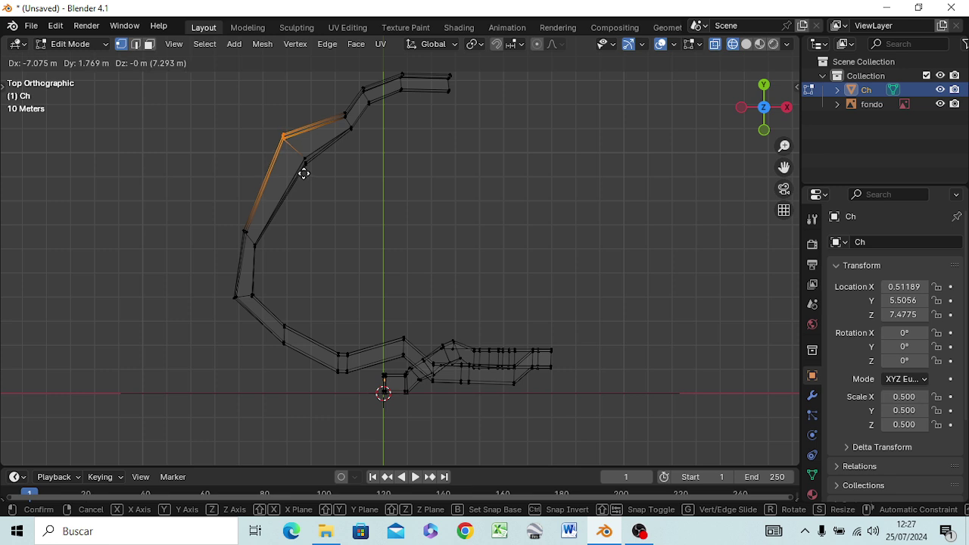
pyautogui.click(304, 174)
pyautogui.moveTo(332, 104); pyautogui.dragTo(350, 121)
pyautogui.press('g')
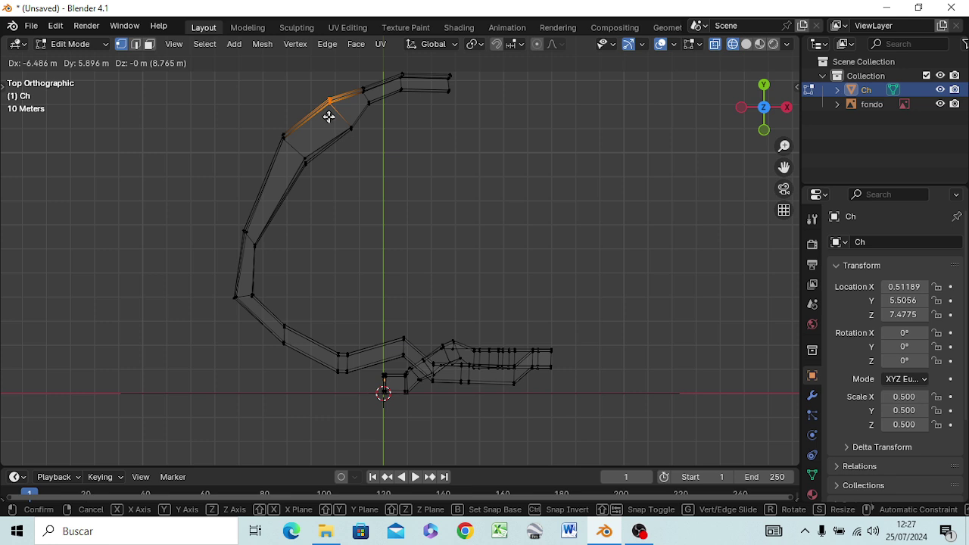
pyautogui.click(329, 116)
# Step: Extrude the upper section's two outer edges into a new face
pyautogui.moveTo(263, 112); pyautogui.dragTo(309, 150)
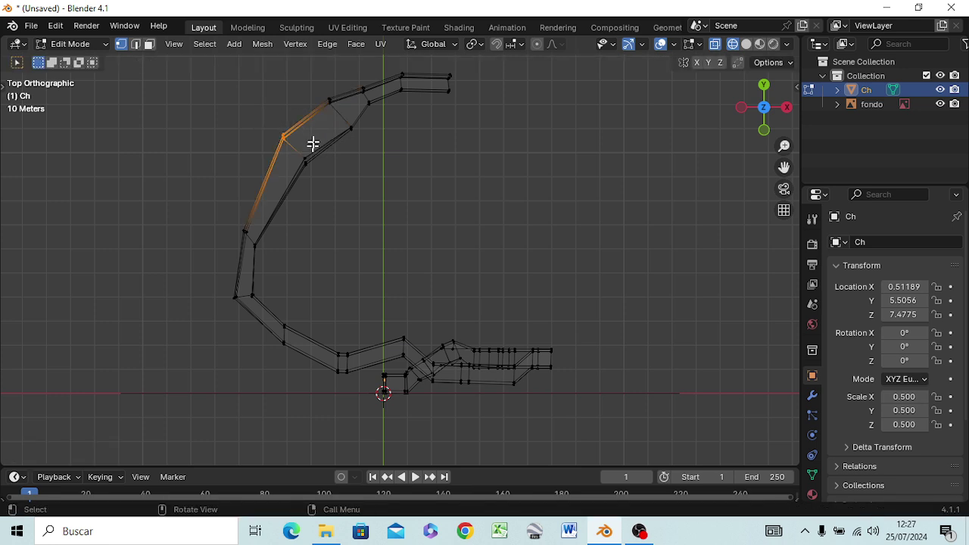
pyautogui.moveTo(324, 96); pyautogui.dragTo(340, 115)
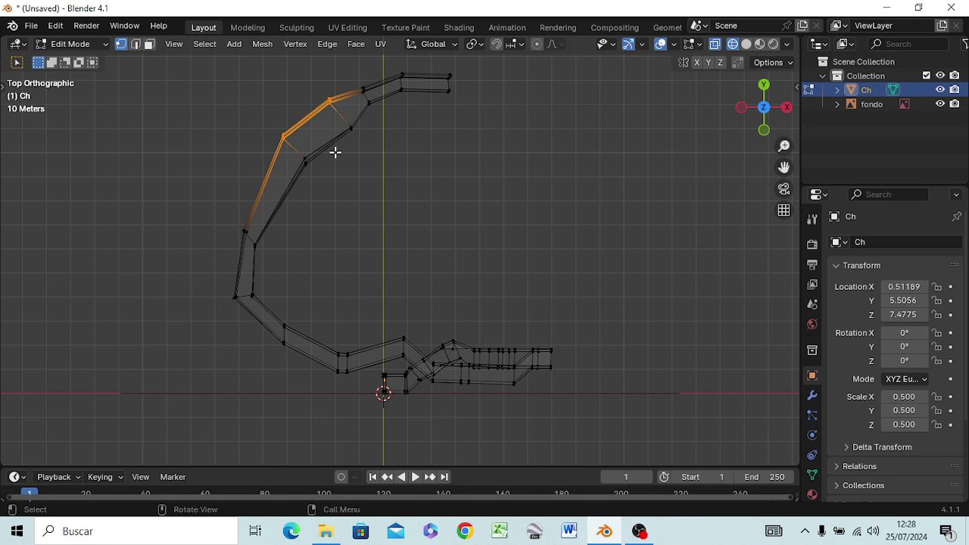
pyautogui.press('e')
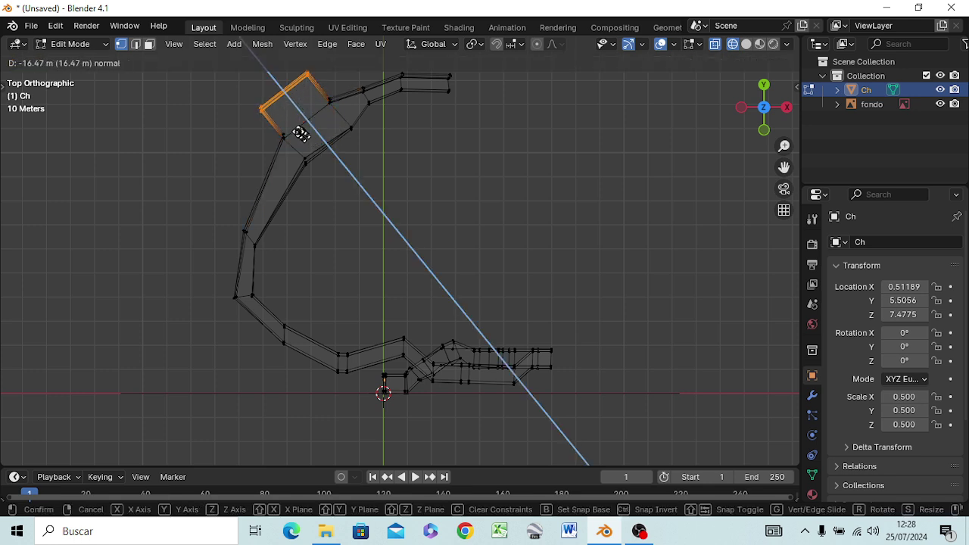
pyautogui.click(289, 132)
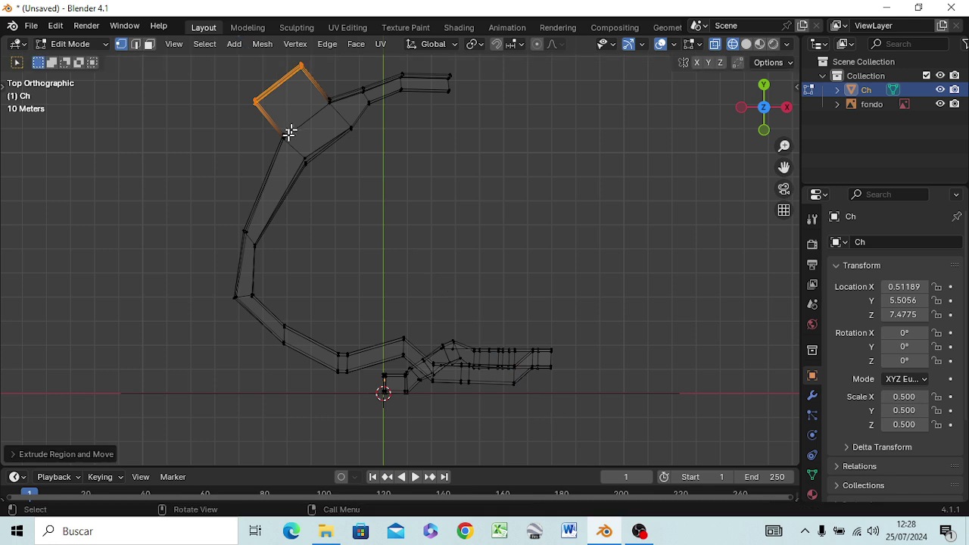
# Step: Reposition the landing's inner corner vertex and raise the junction vertex to the upper walkway
pyautogui.moveTo(272, 132); pyautogui.dragTo(293, 153)
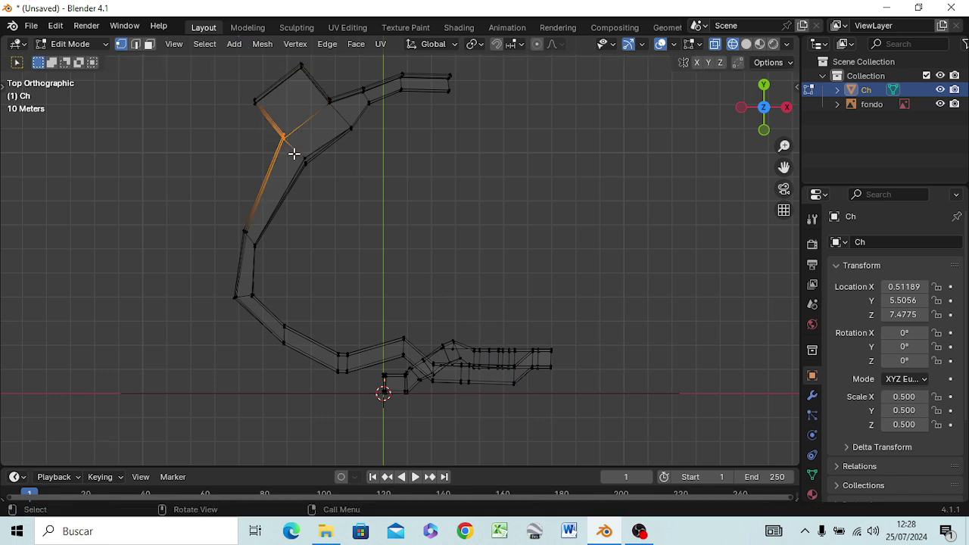
pyautogui.press('g')
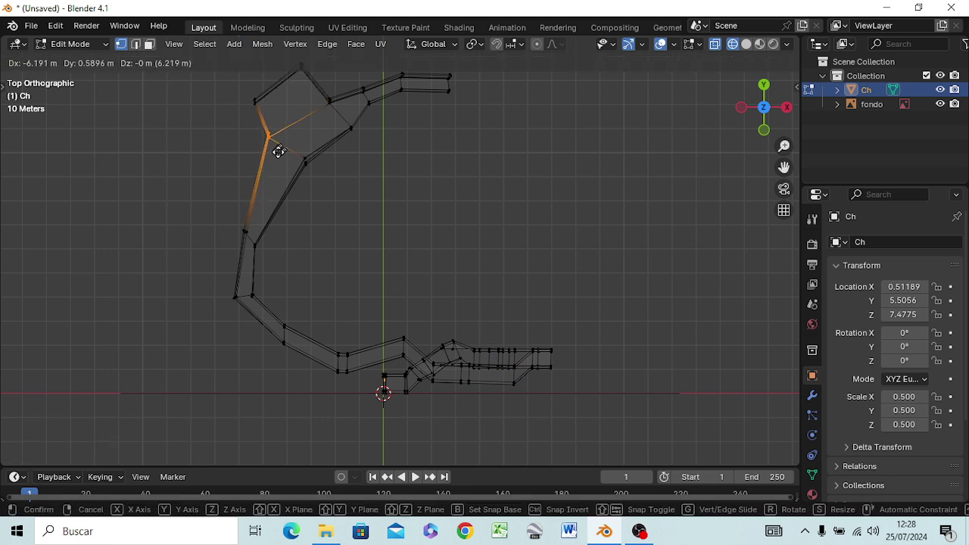
pyautogui.click(274, 160)
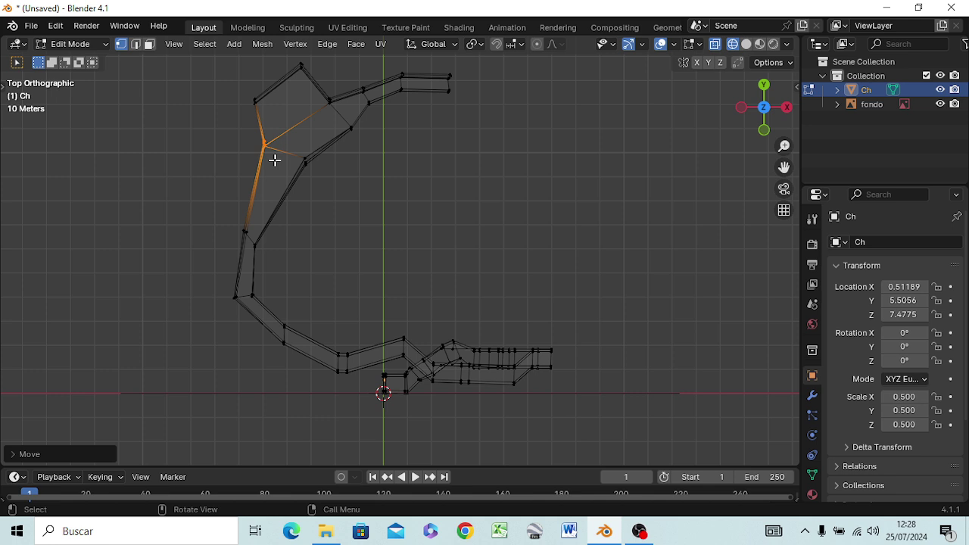
pyautogui.click(330, 105)
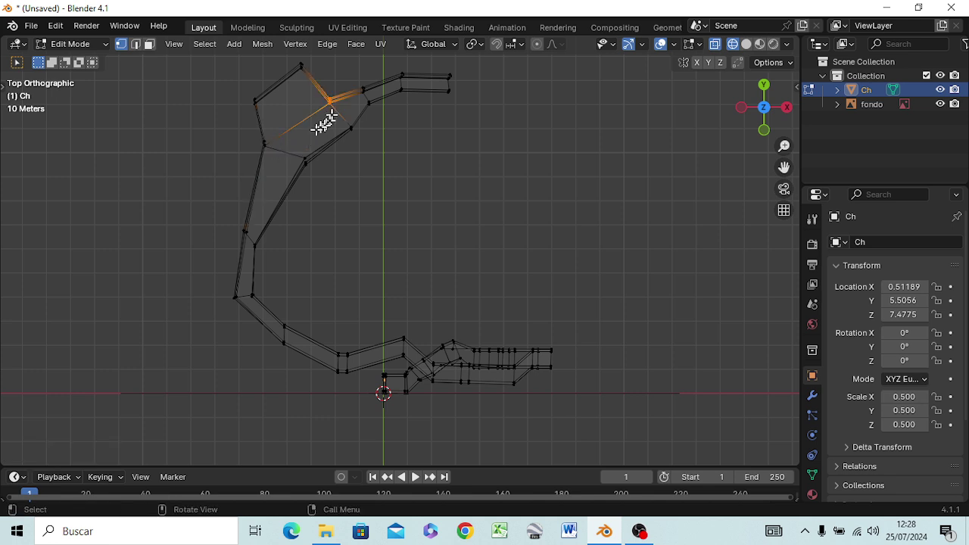
pyautogui.press('g')
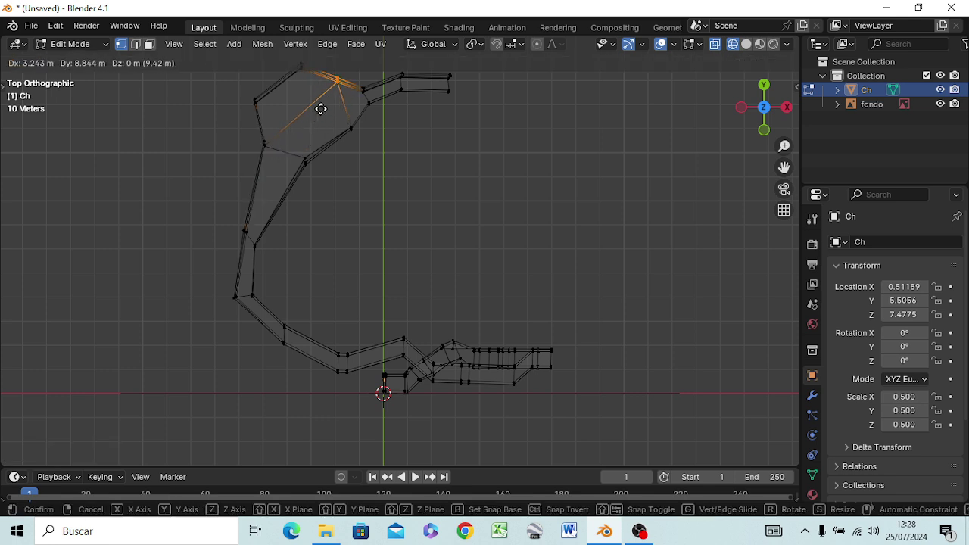
pyautogui.click(319, 112)
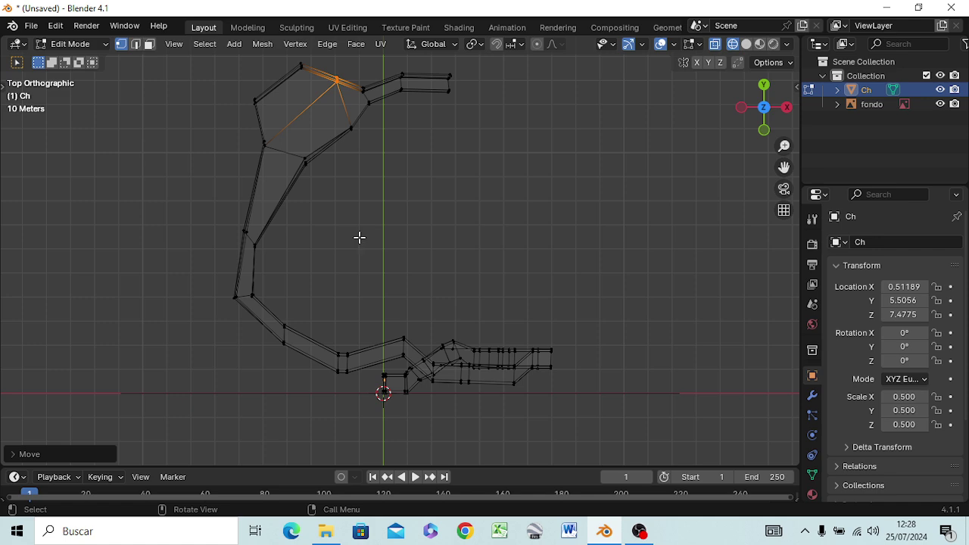
pyautogui.moveTo(359, 237); pyautogui.dragTo(506, 71, button='middle')
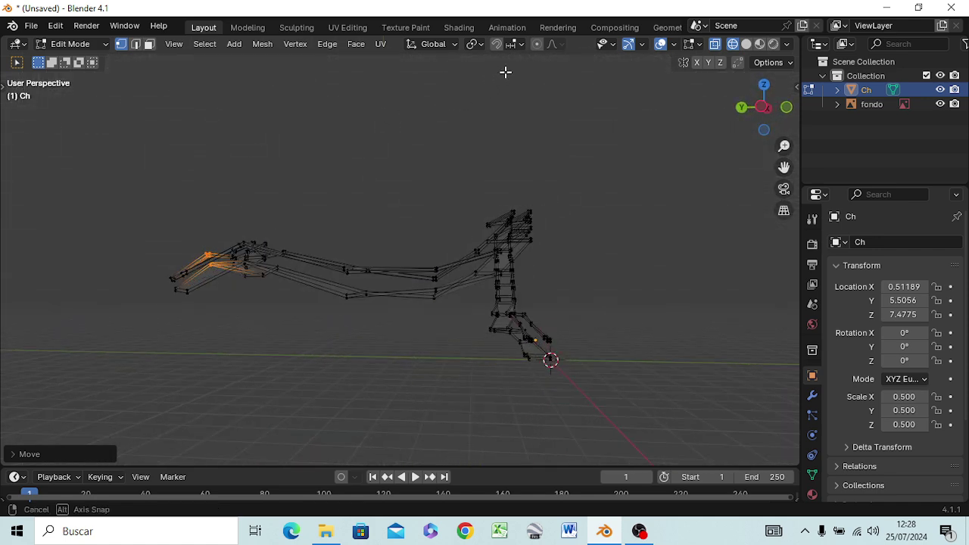
# Step: Lift the far-left end section about 6.4 m, moving it roughly 7.5 m overall
pyautogui.moveTo(258, 363); pyautogui.dragTo(221, 361, button='middle')
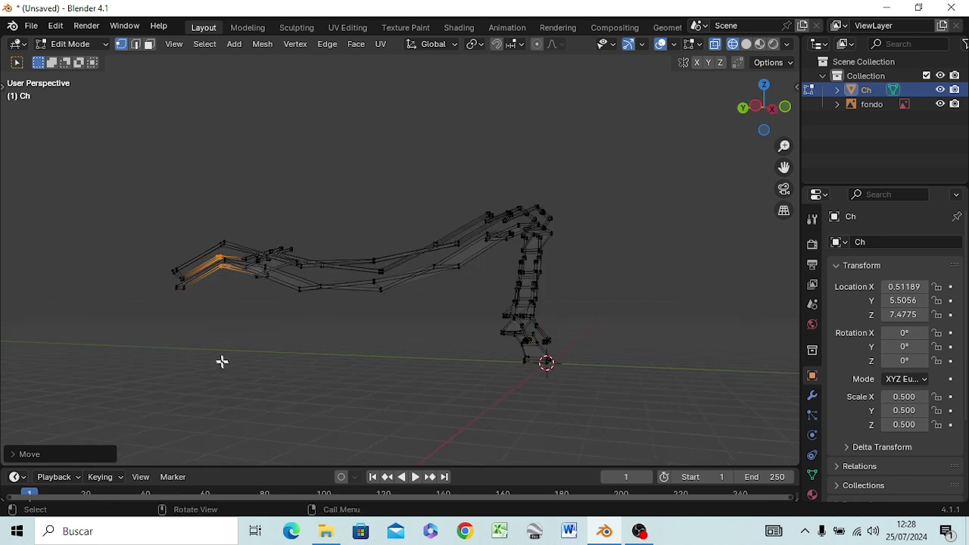
pyautogui.moveTo(160, 253); pyautogui.dragTo(195, 316)
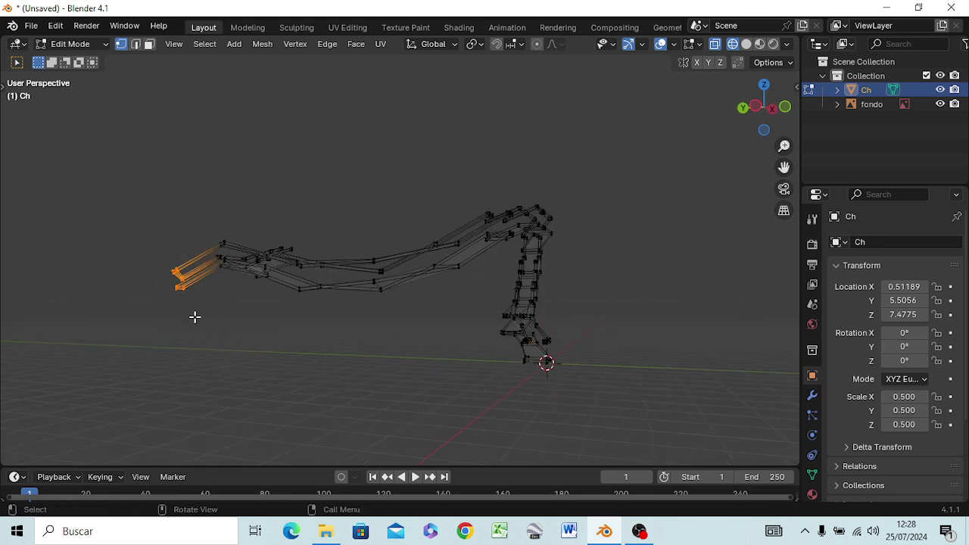
pyautogui.press('g')
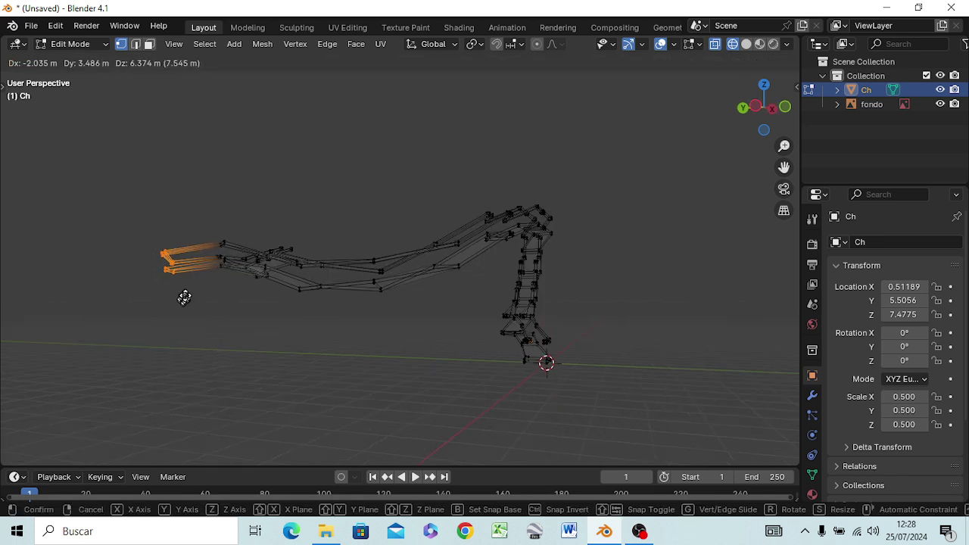
pyautogui.click(190, 291)
pyautogui.moveTo(311, 347)
pyautogui.mouseDown(button='middle')
pyautogui.moveTo(275, 396)
pyautogui.moveTo(61, 390)
pyautogui.moveTo(238, 396)
pyautogui.moveTo(349, 376)
pyautogui.moveTo(422, 390)
pyautogui.mouseUp(button='middle')
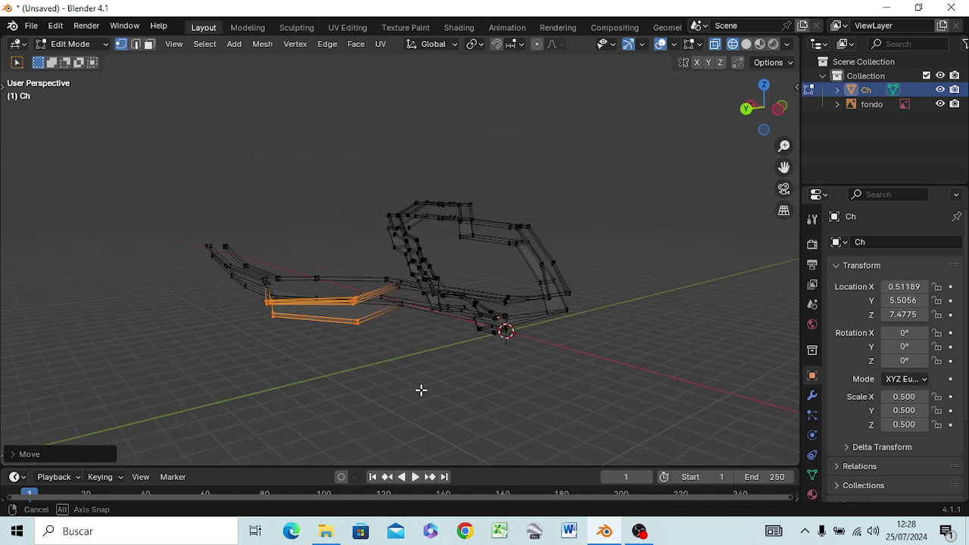